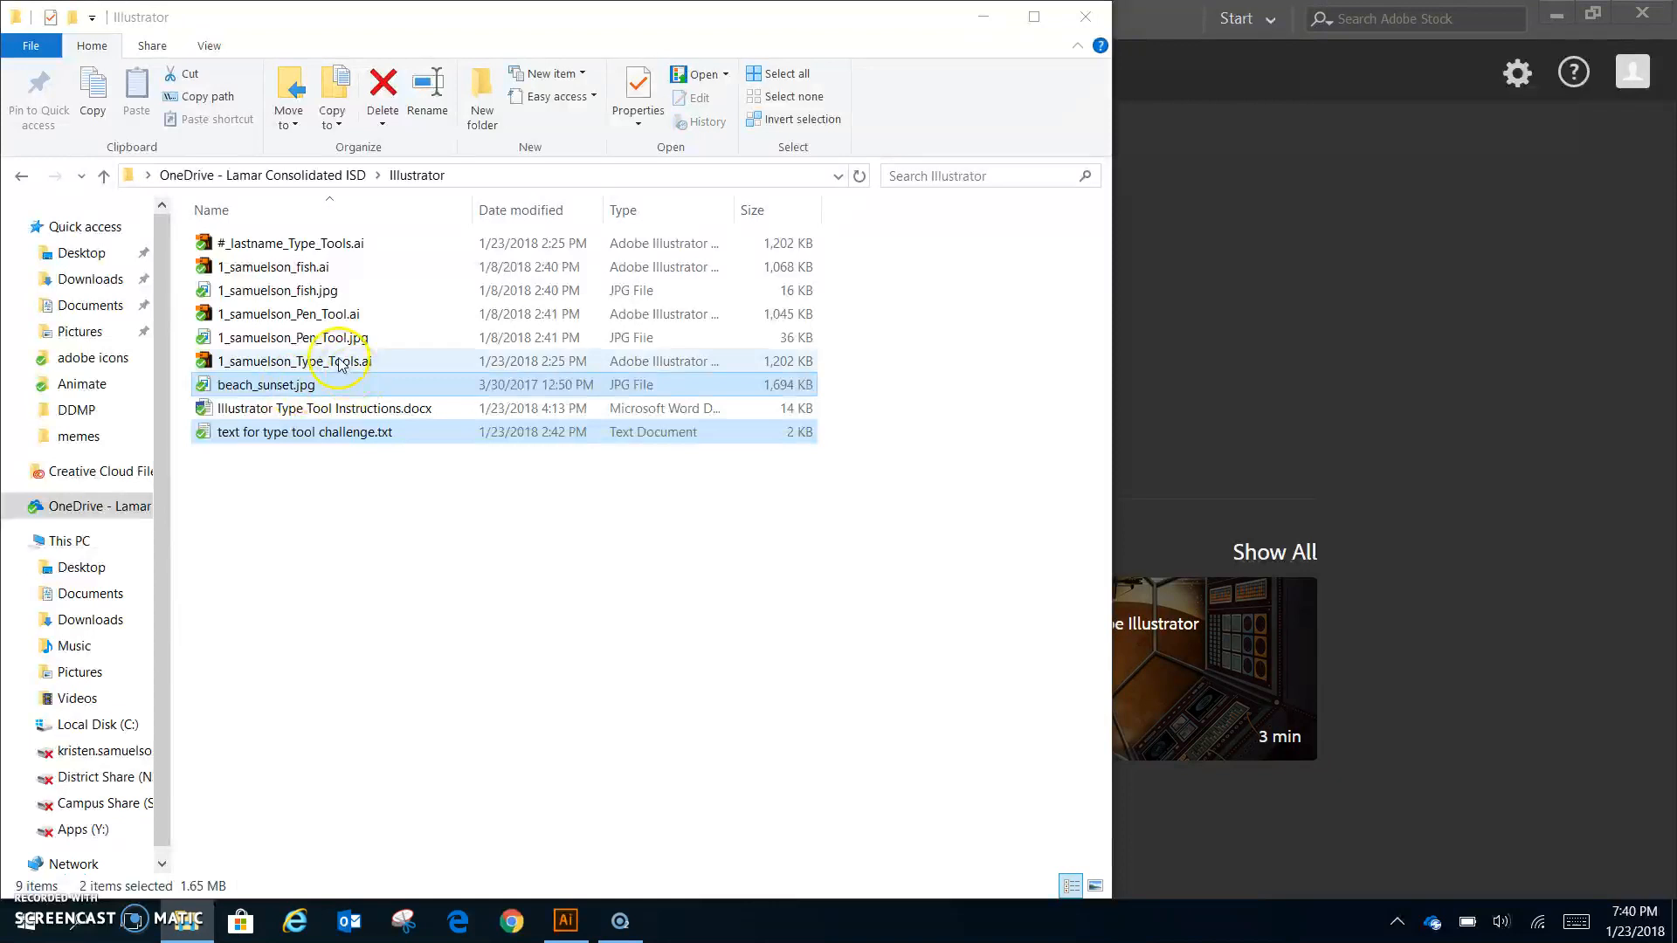
# - Drag #_lastname_Type_Tools.ai from File Explorer onto Illustrator to open the worksheet
pyautogui.keyDown('ctrl'); pyautogui.click(320, 244); pyautogui.keyUp('ctrl')
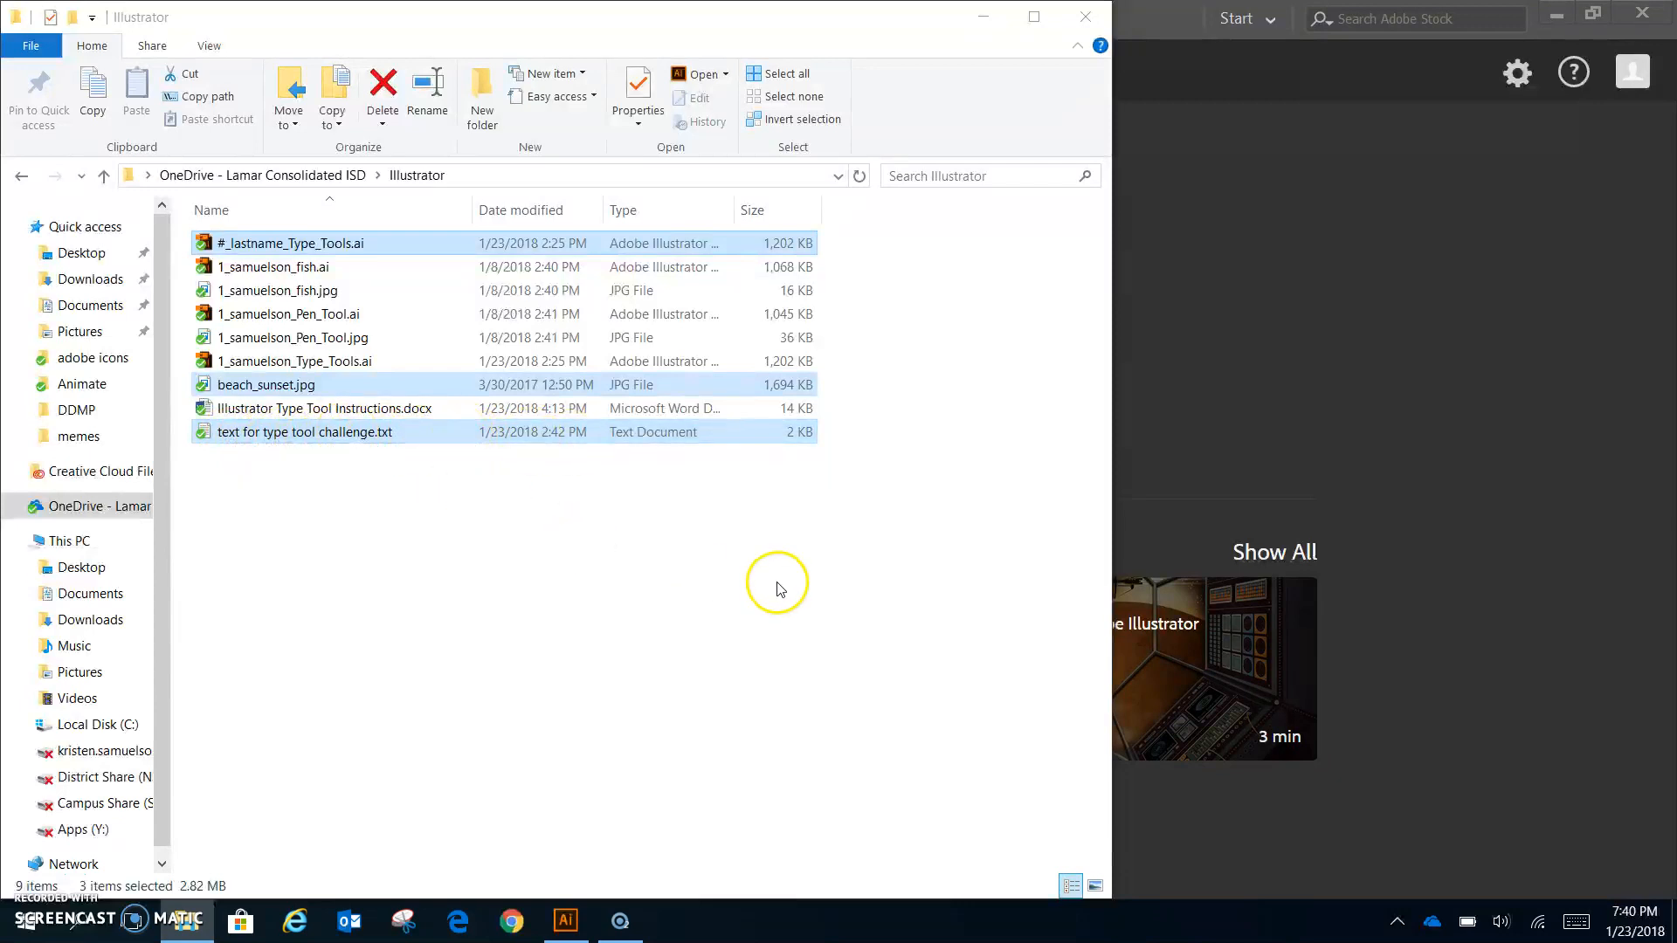
pyautogui.click(603, 577)
pyautogui.moveTo(244, 251); pyautogui.dragTo(1361, 375)
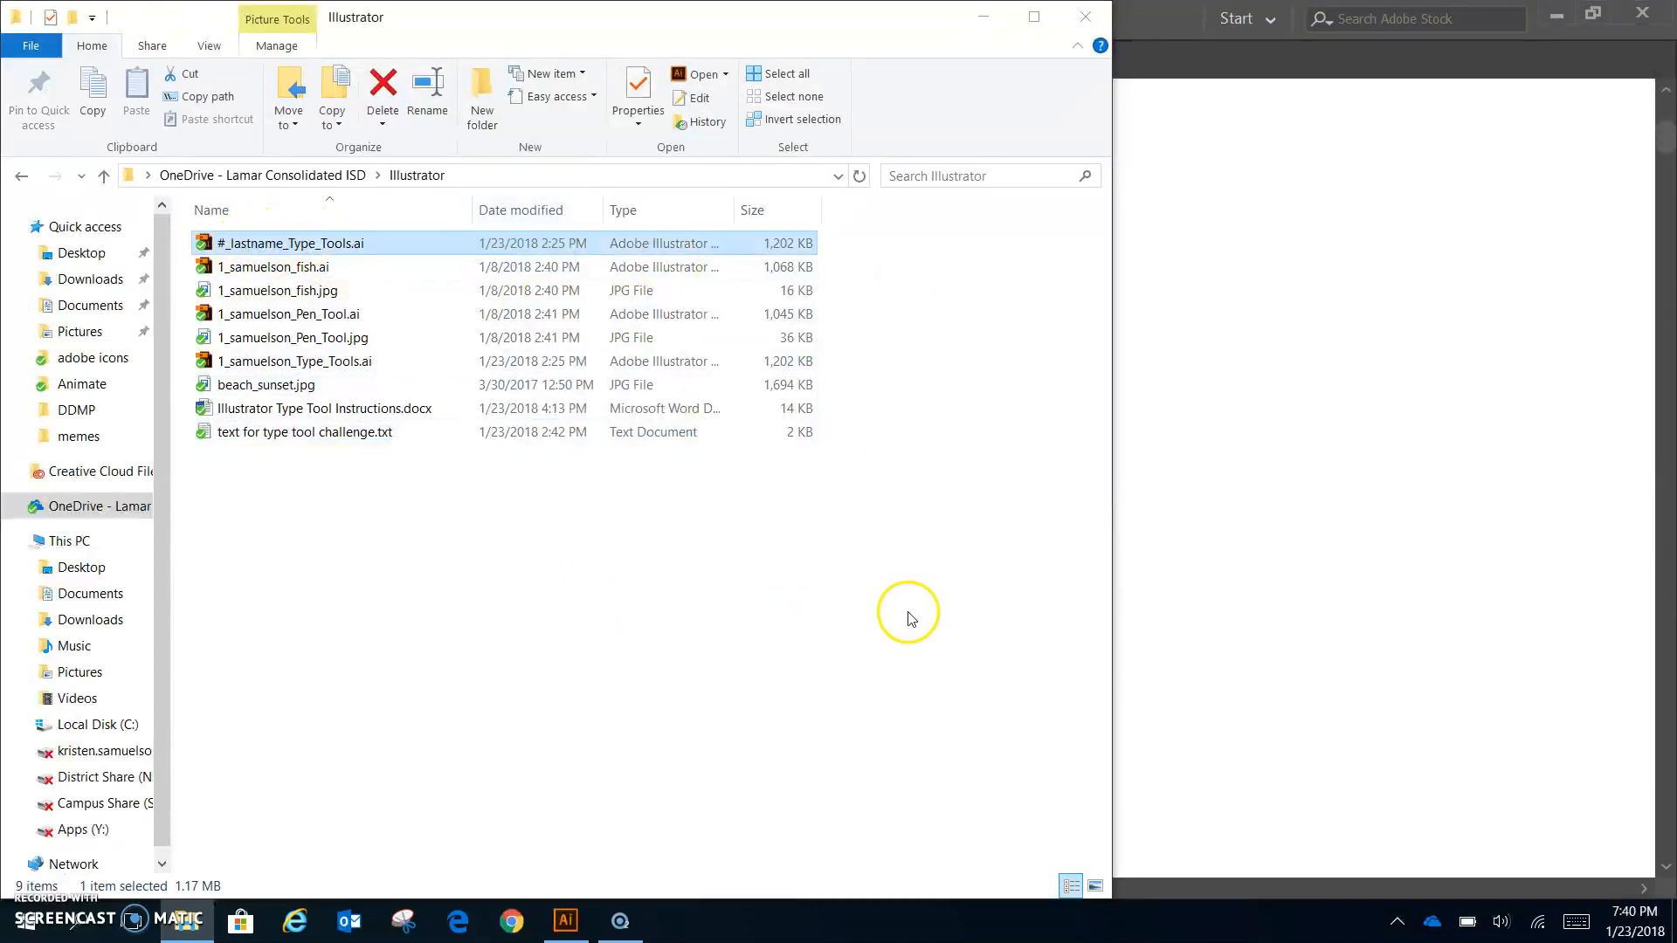
pyautogui.click(1183, 18)
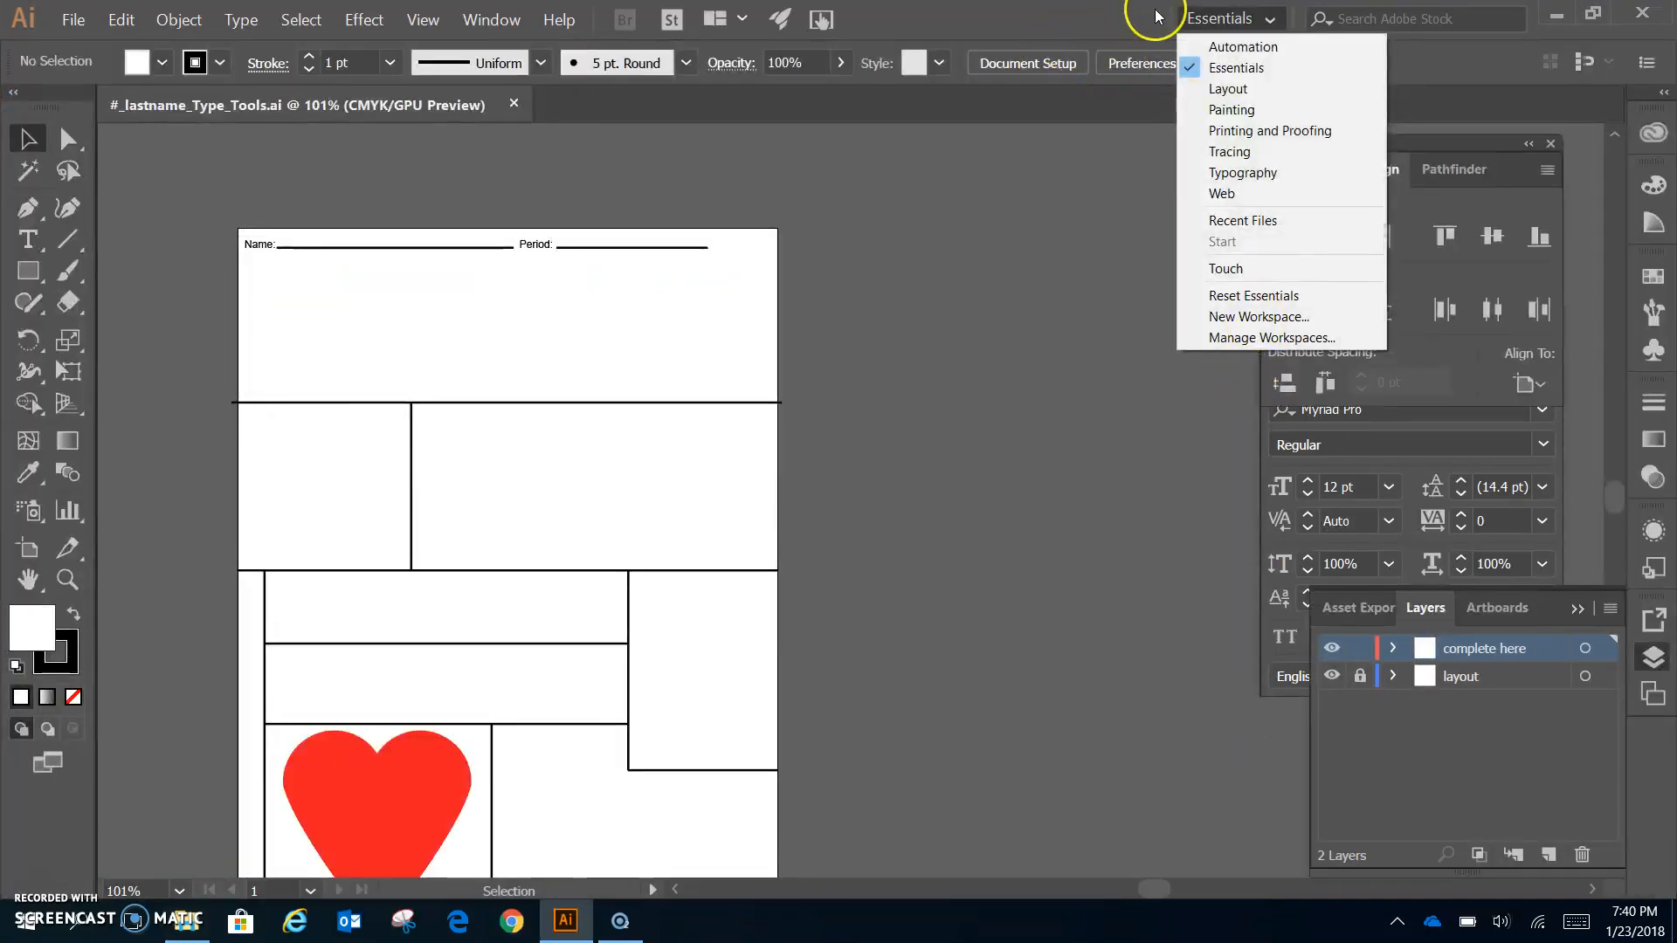
# - Fit the artboard to the window, close the Align and Character panels, and expand the 'complete here' layer
pyautogui.click(1111, 10)
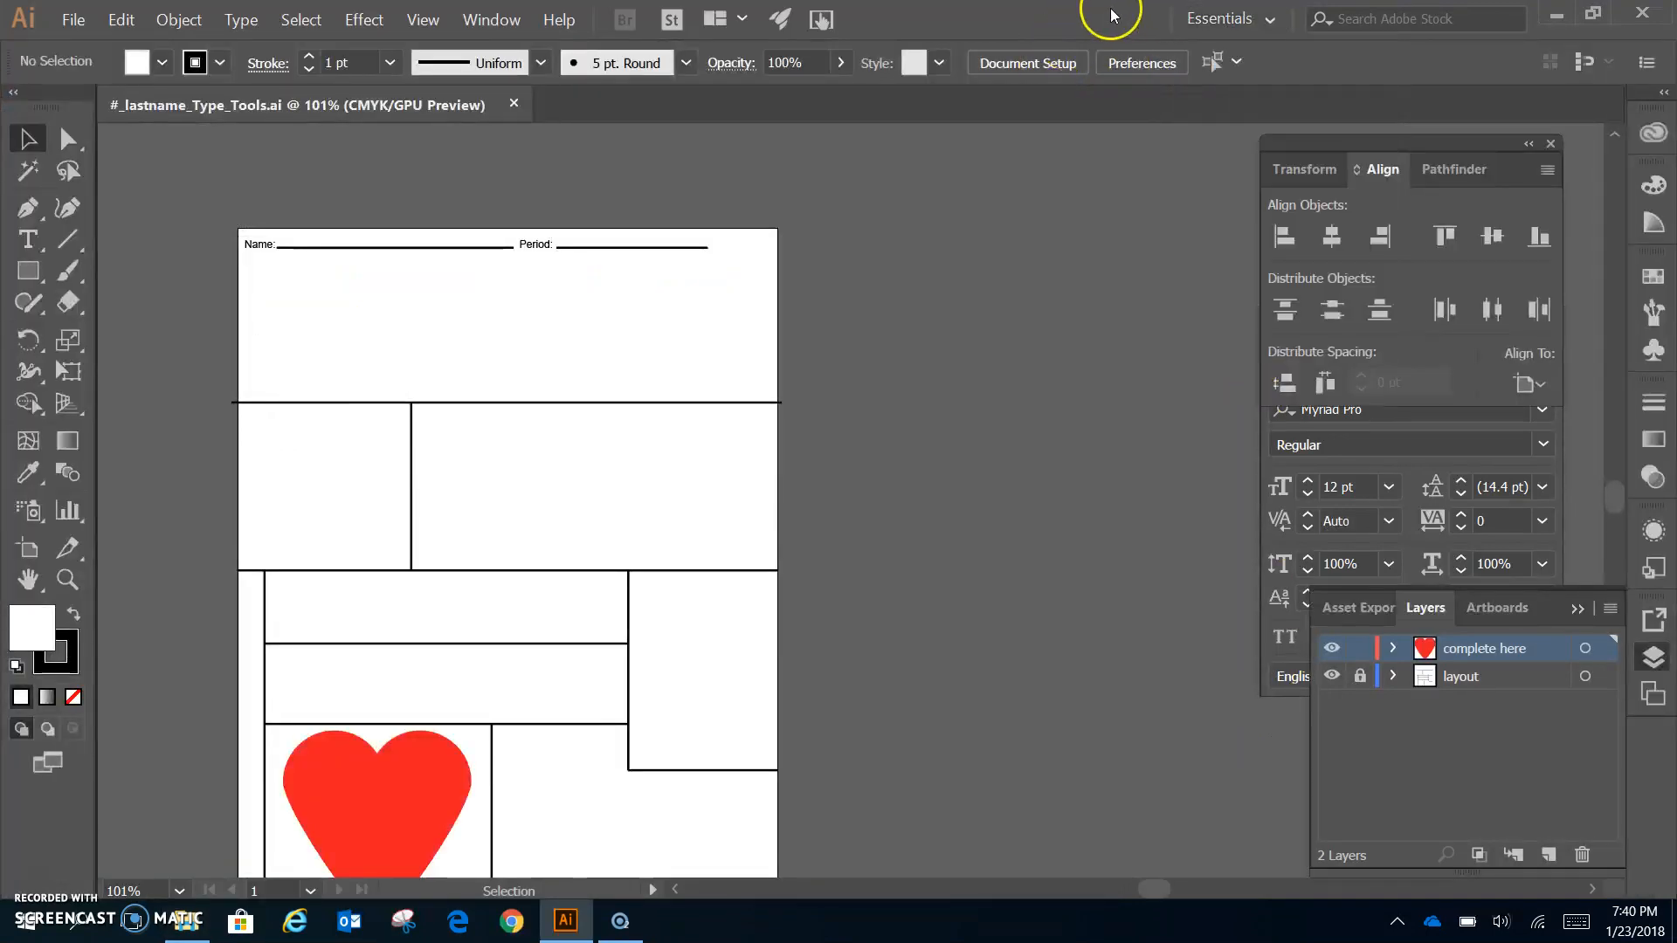
pyautogui.hotkey('ctrl', '0')
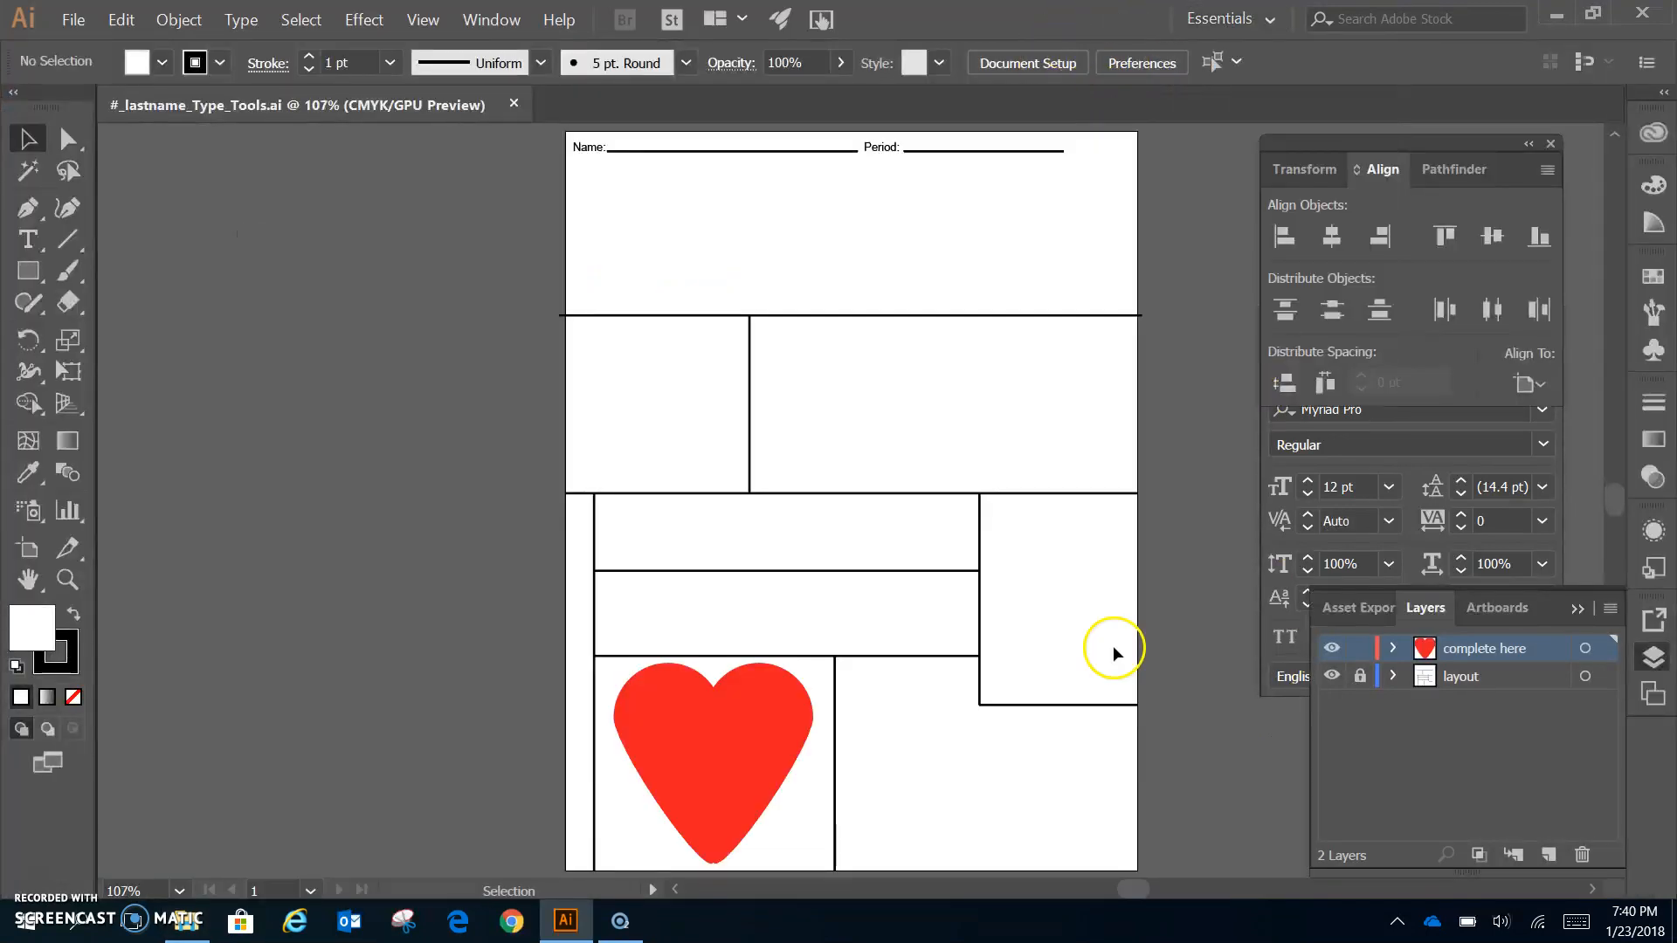
pyautogui.click(1551, 143)
pyautogui.click(1551, 308)
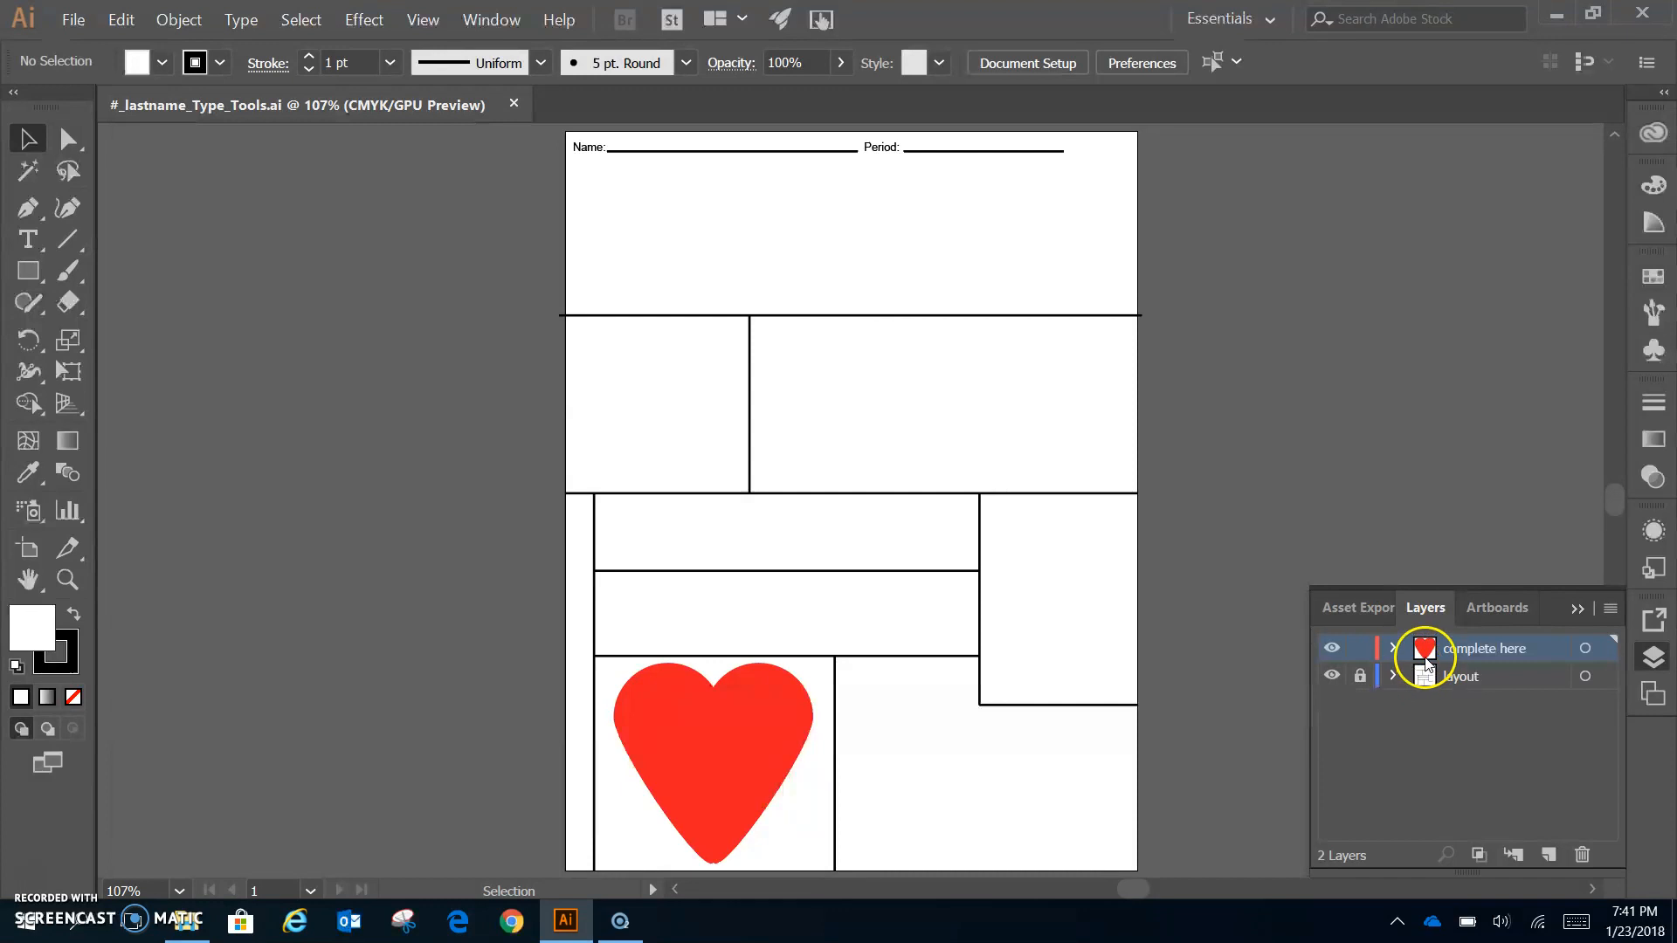
pyautogui.click(1394, 648)
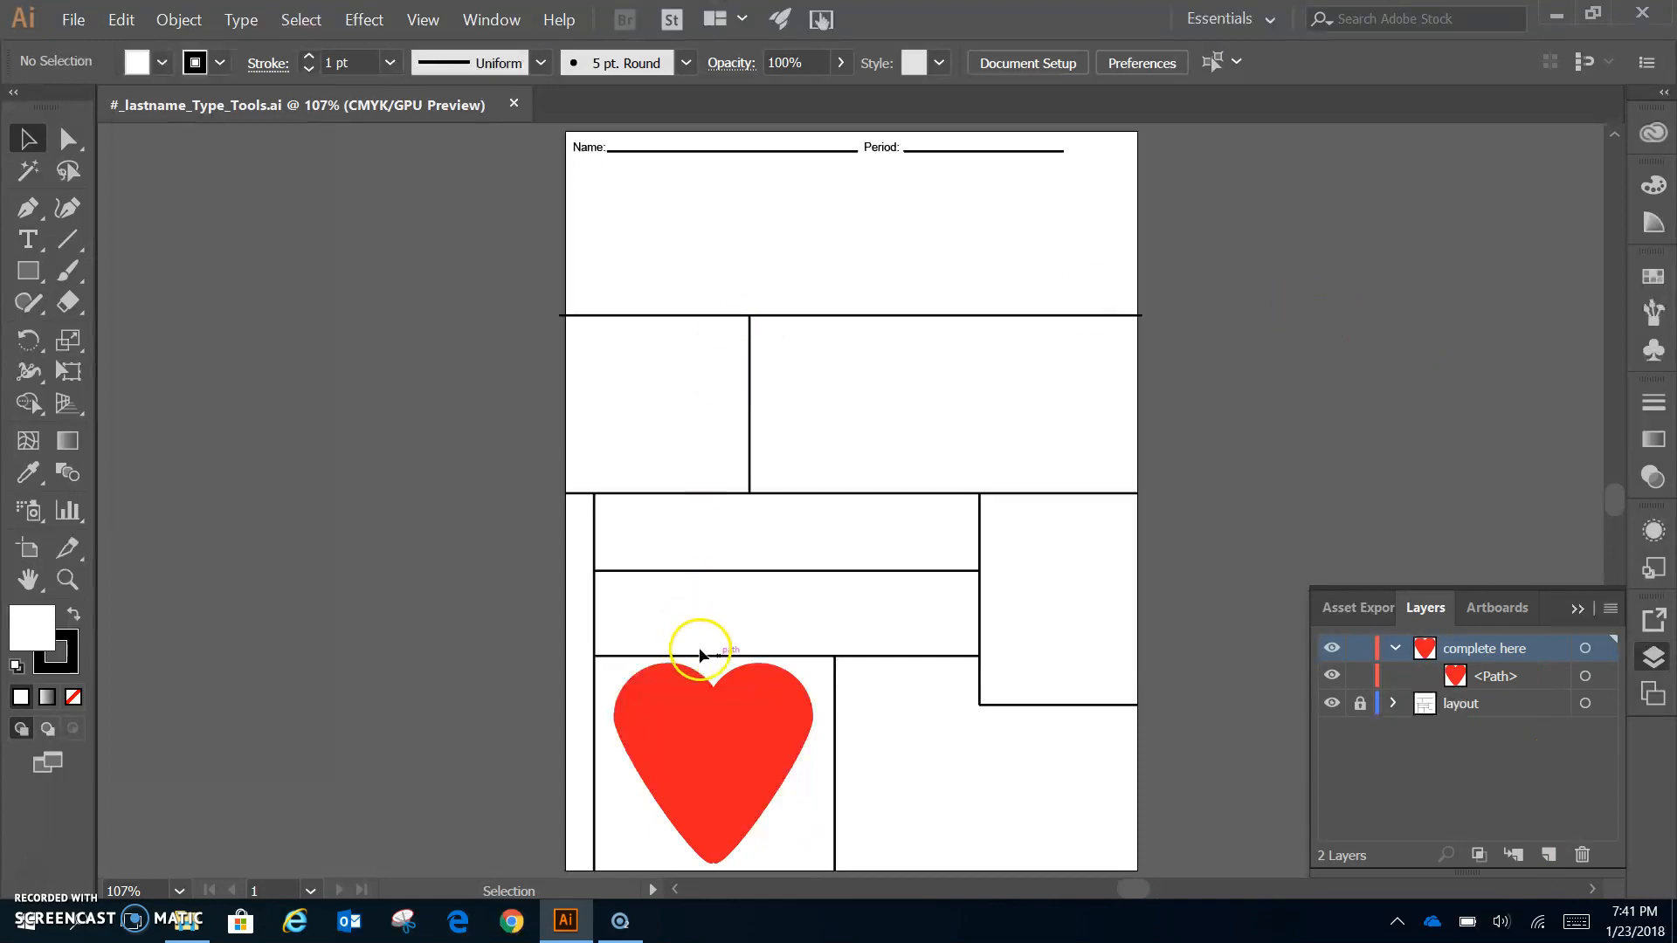
# - Open the Character panel from Window > Type and move it above the Layers list
pyautogui.click(489, 20)
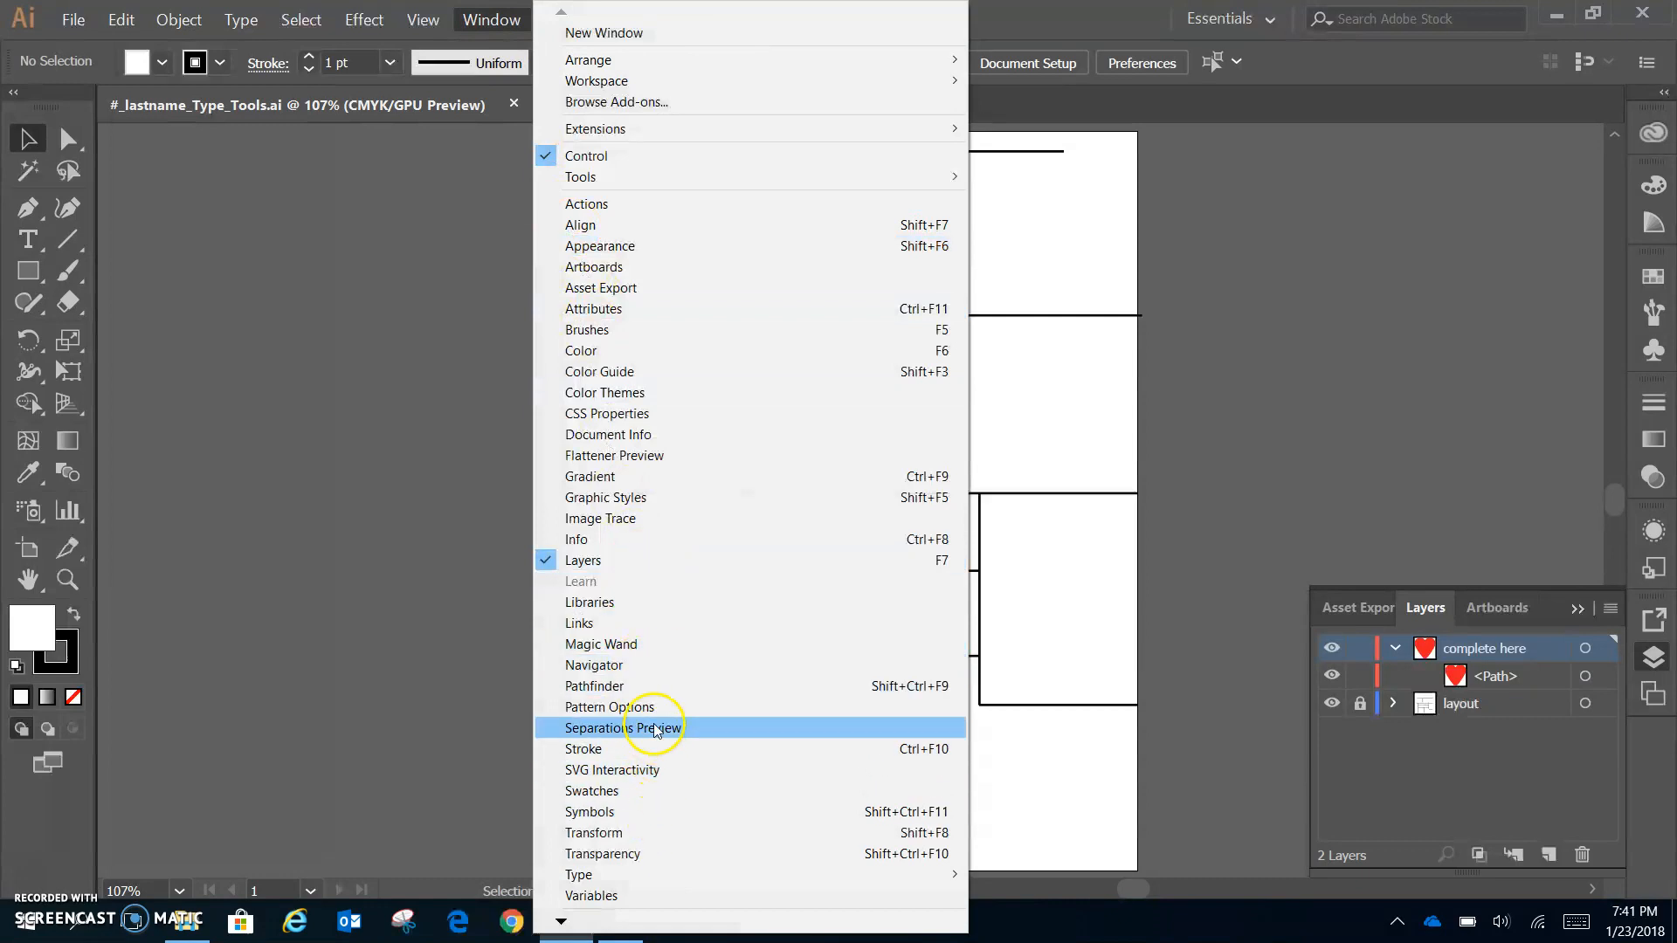
pyautogui.moveTo(583, 884)
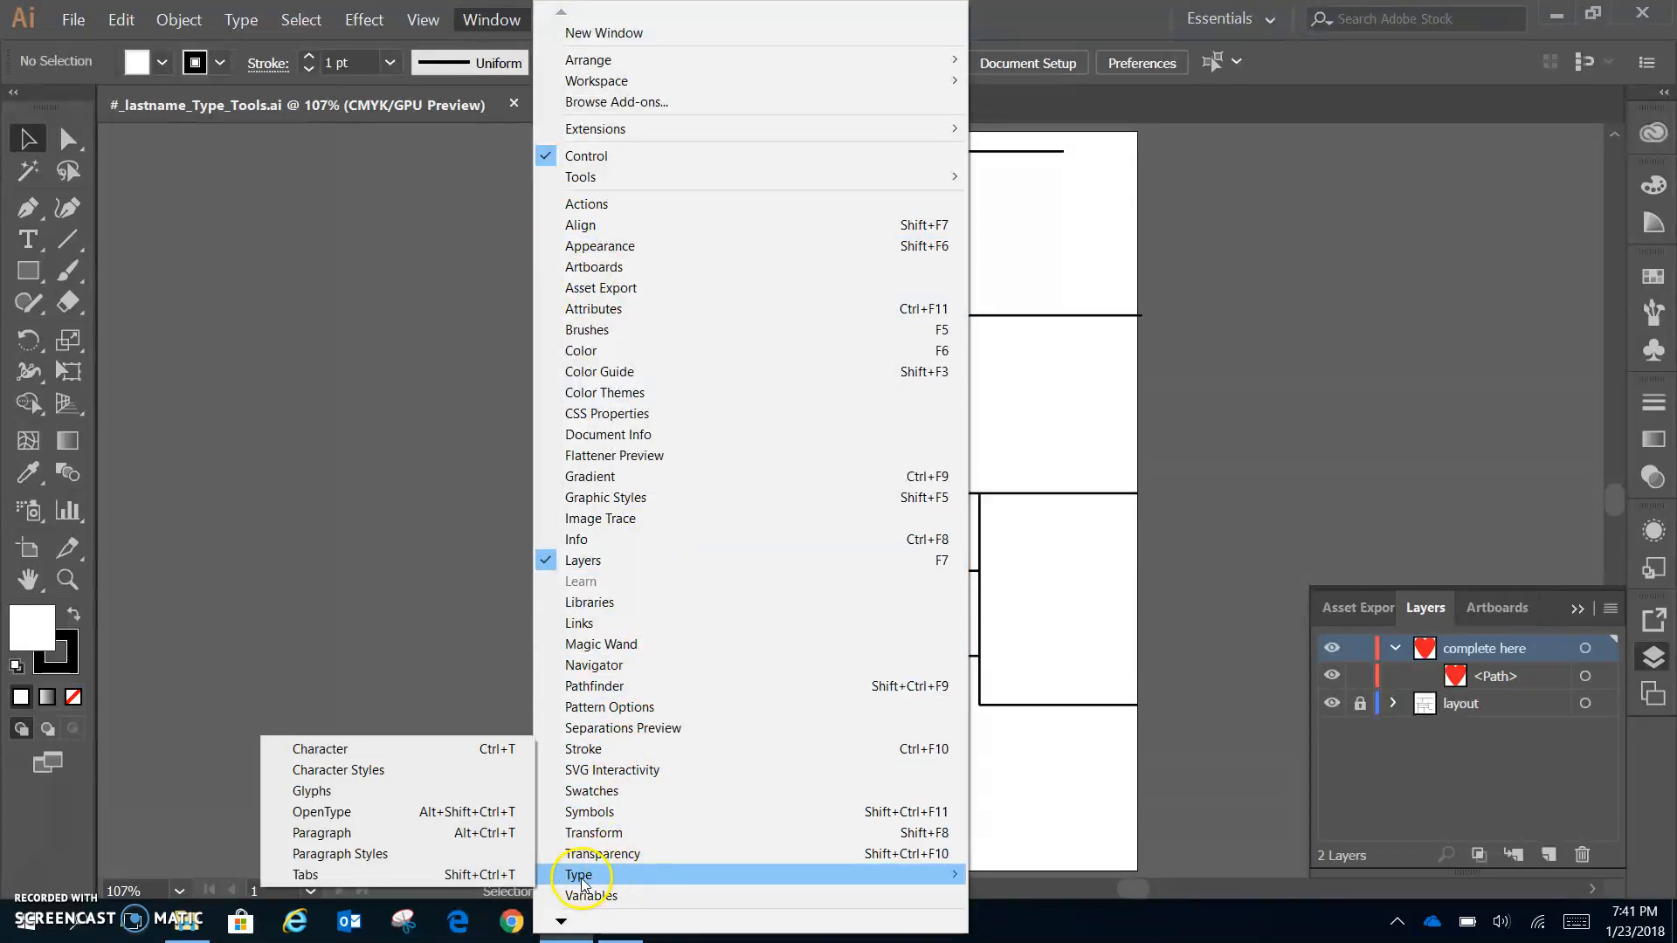
pyautogui.click(443, 749)
pyautogui.moveTo(1399, 310); pyautogui.dragTo(1429, 150)
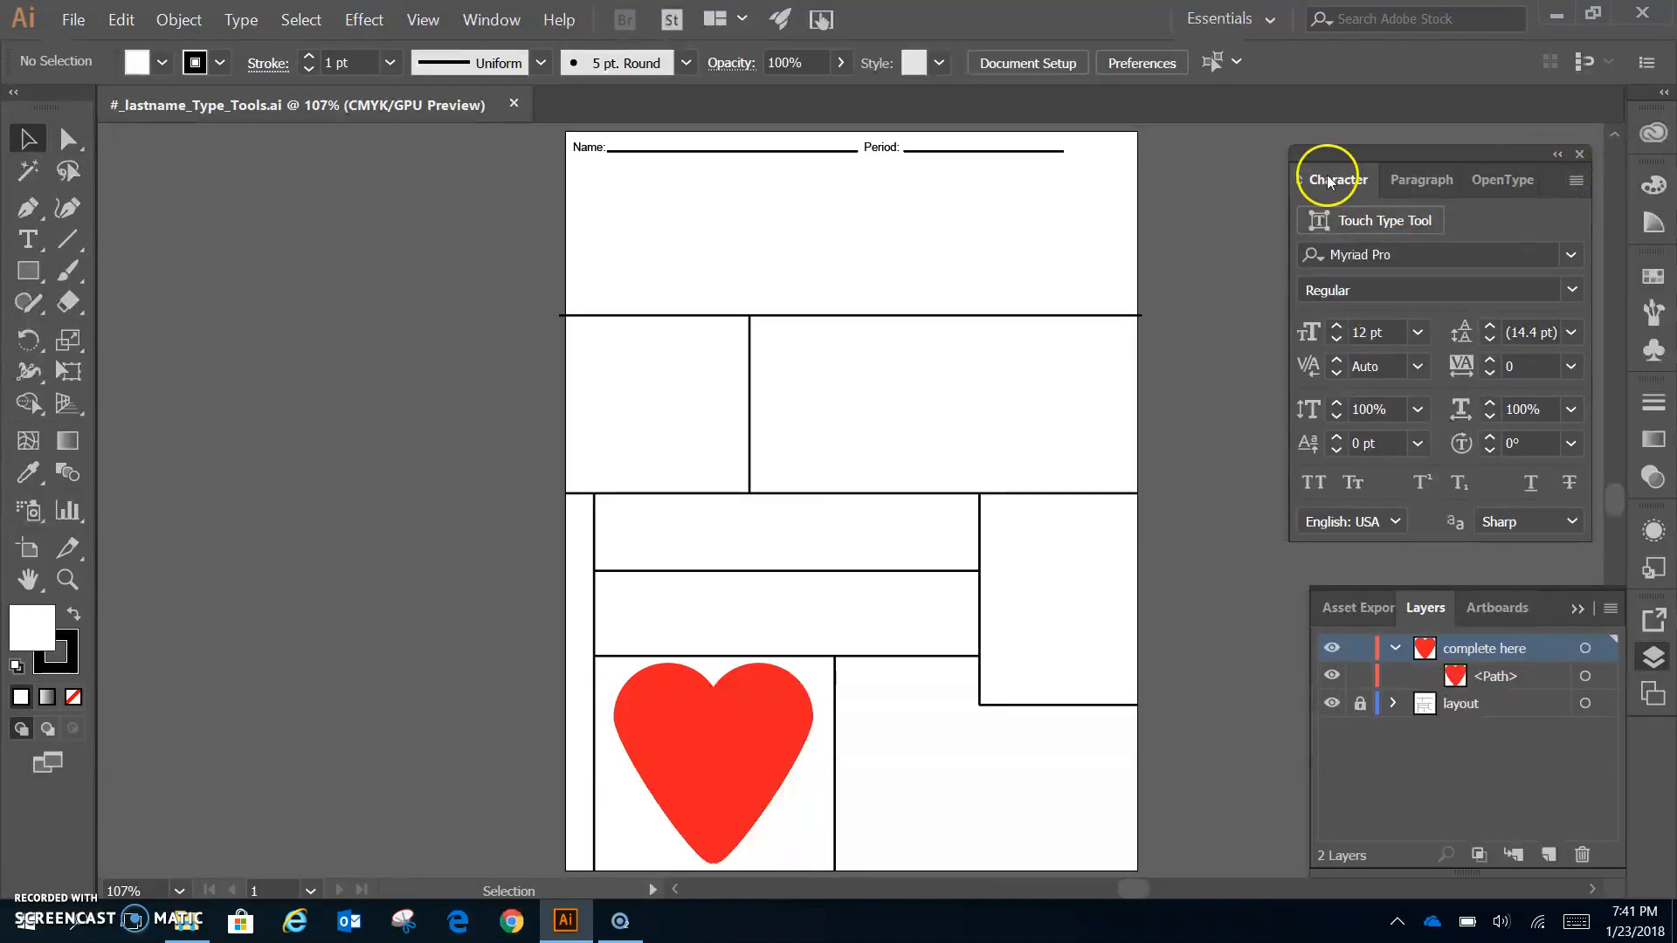
# - Show all Character panel options and reset the panel to its defaults
pyautogui.click(1576, 184)
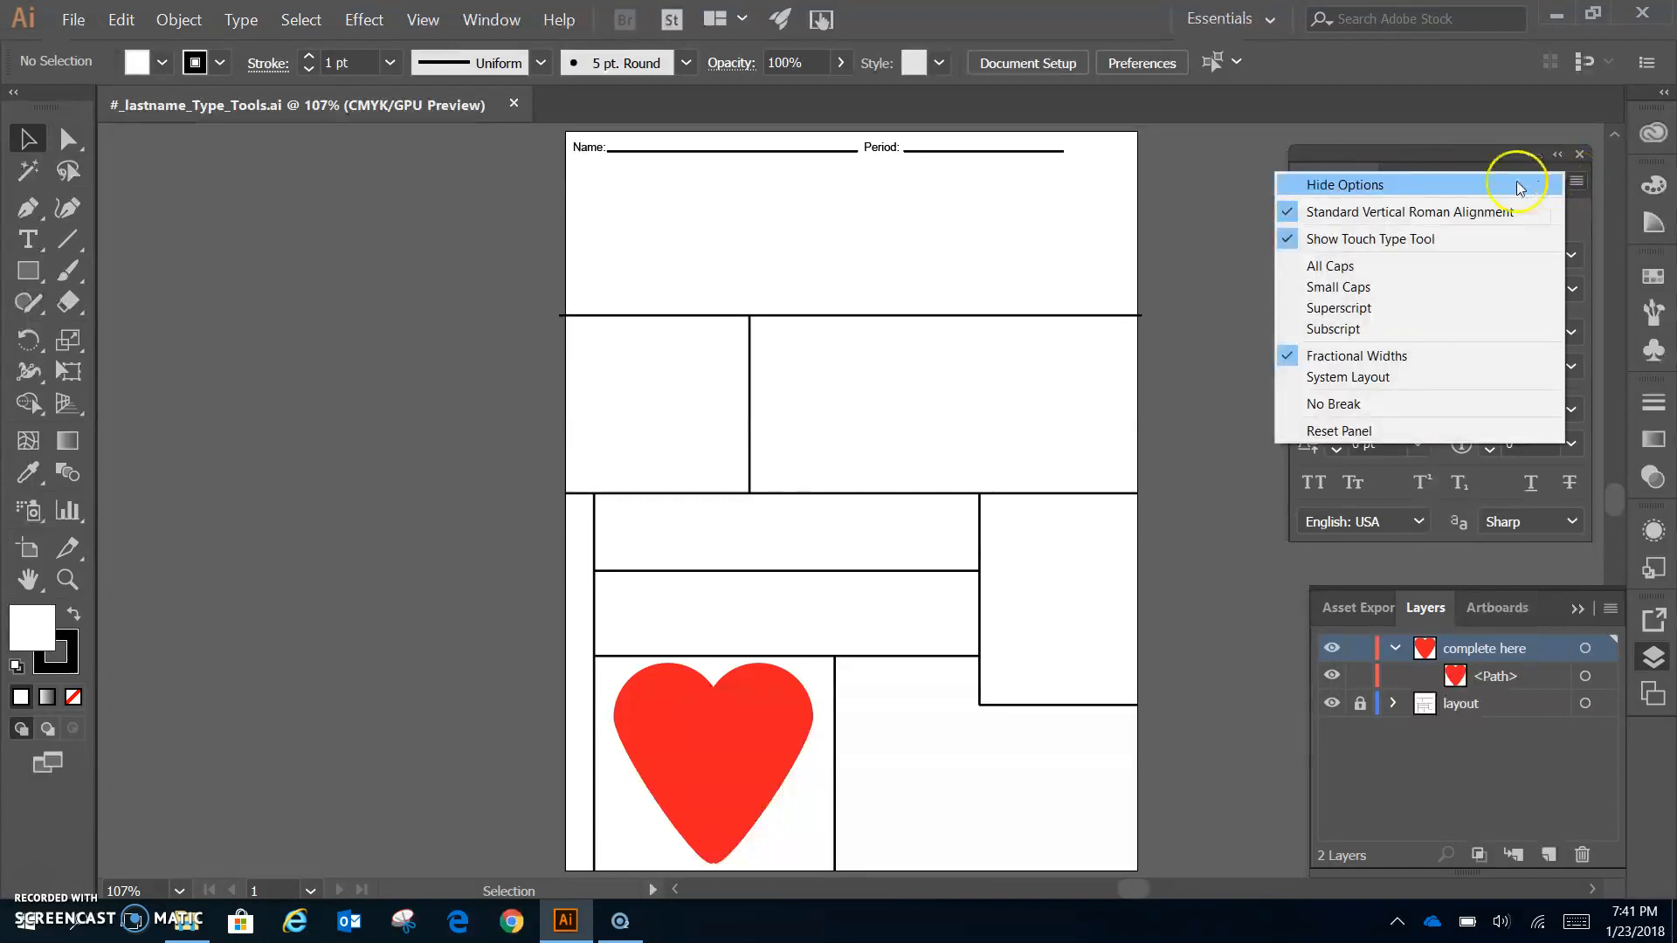
pyautogui.click(1397, 184)
pyautogui.click(1577, 181)
pyautogui.click(1445, 176)
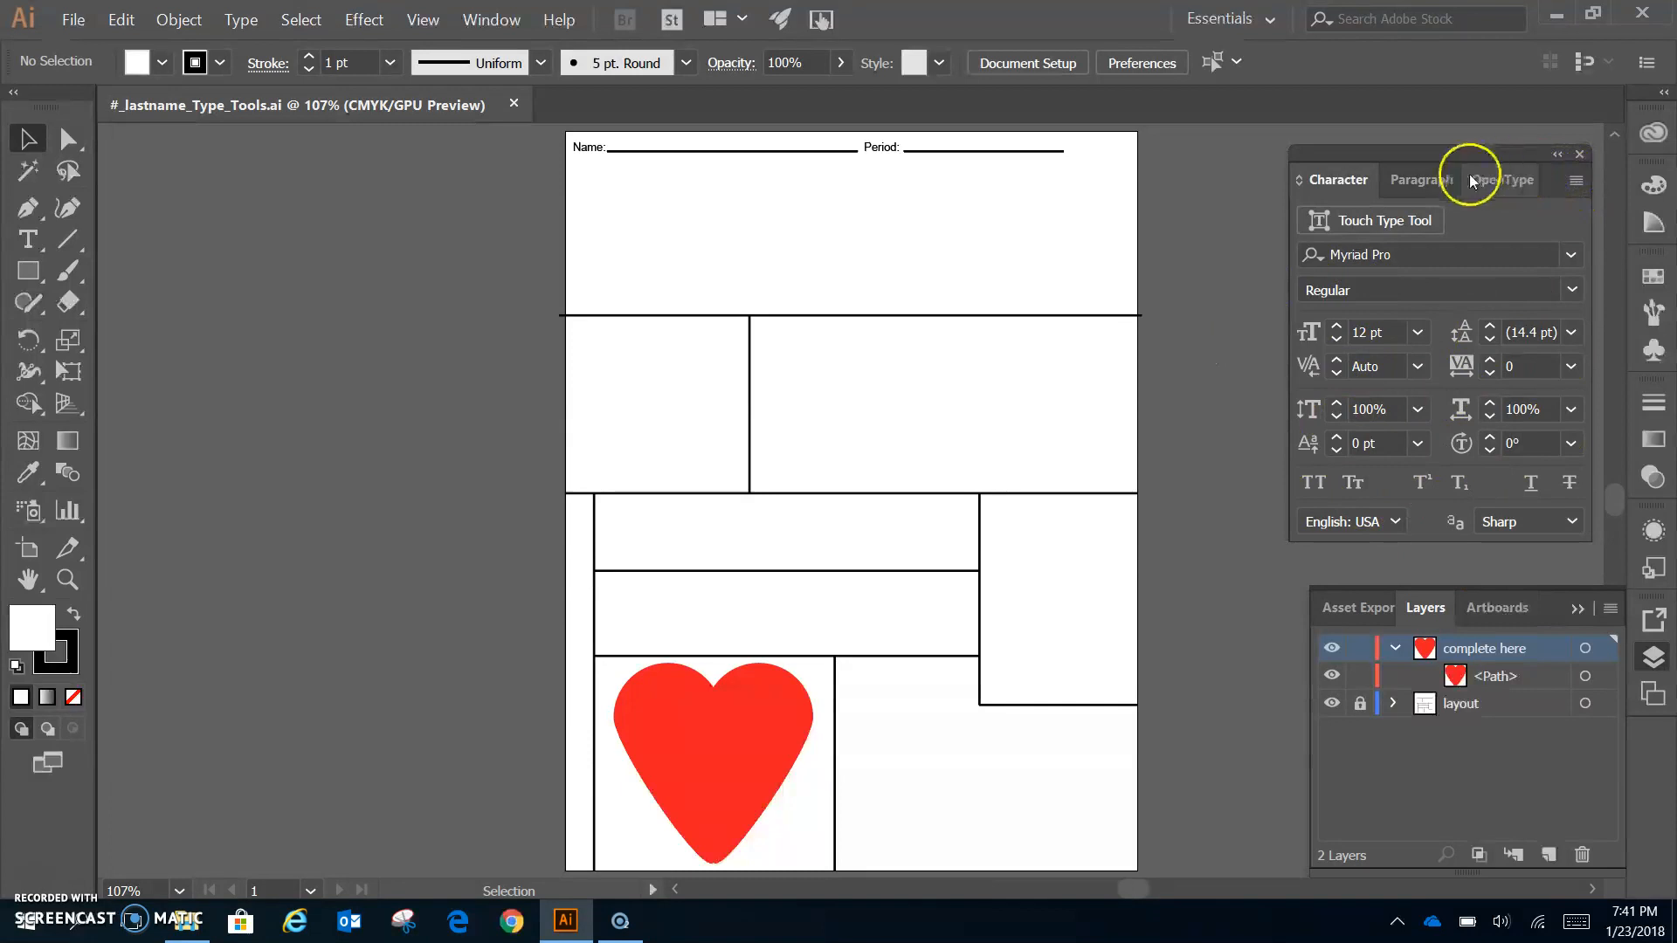
pyautogui.click(1578, 181)
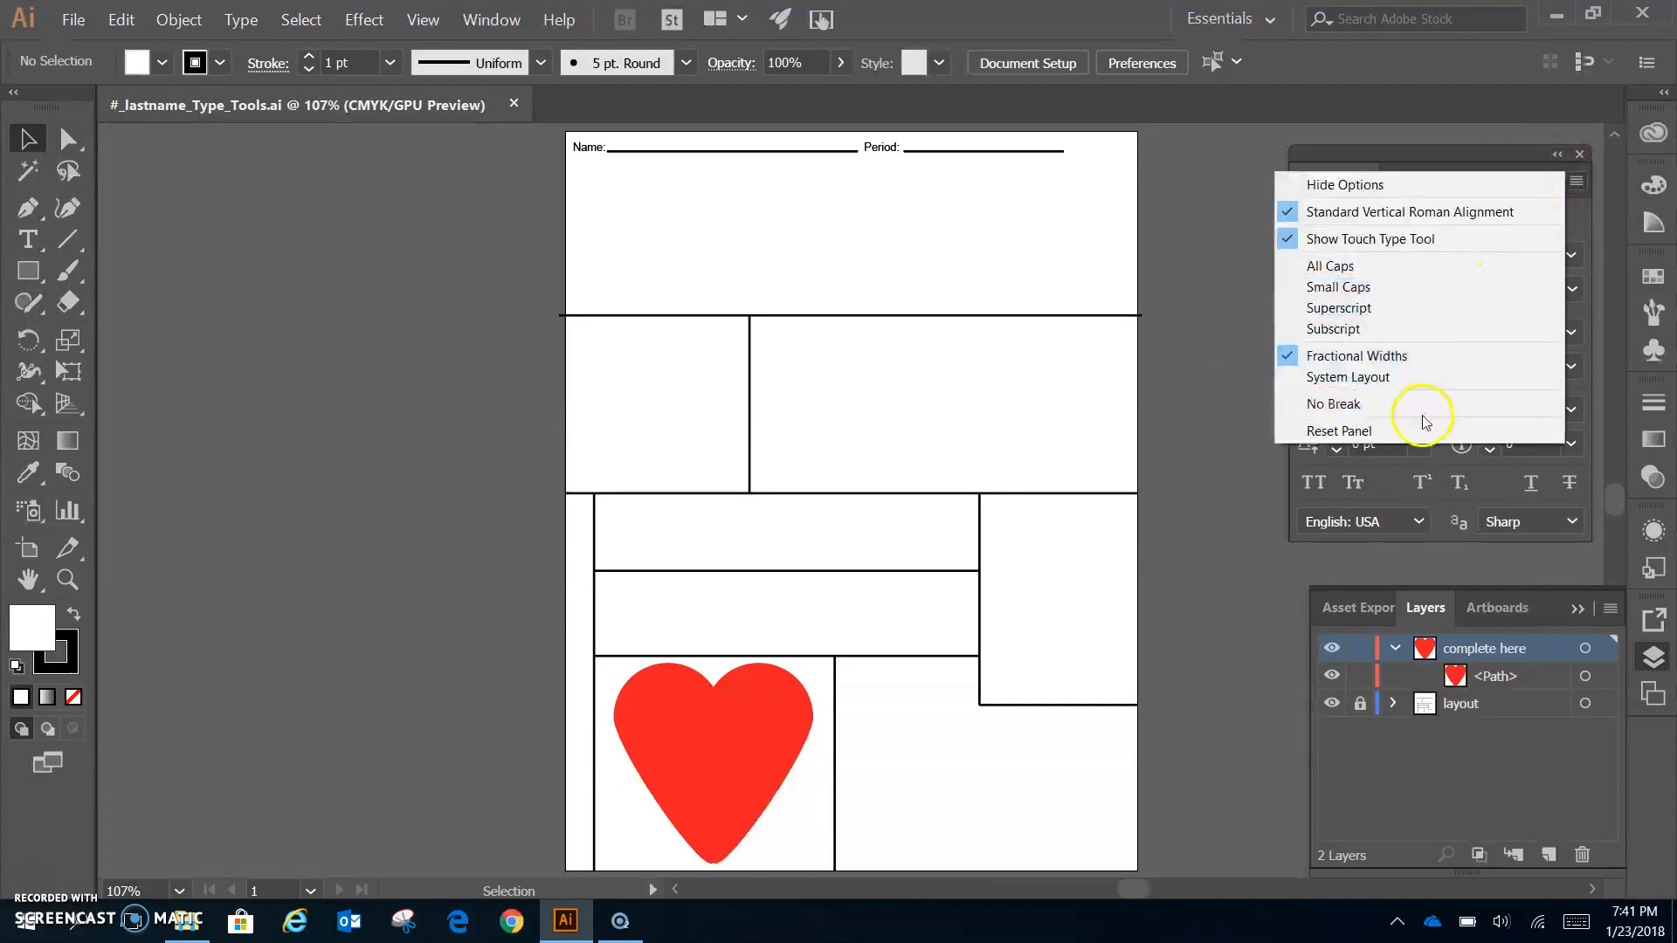
pyautogui.click(1364, 433)
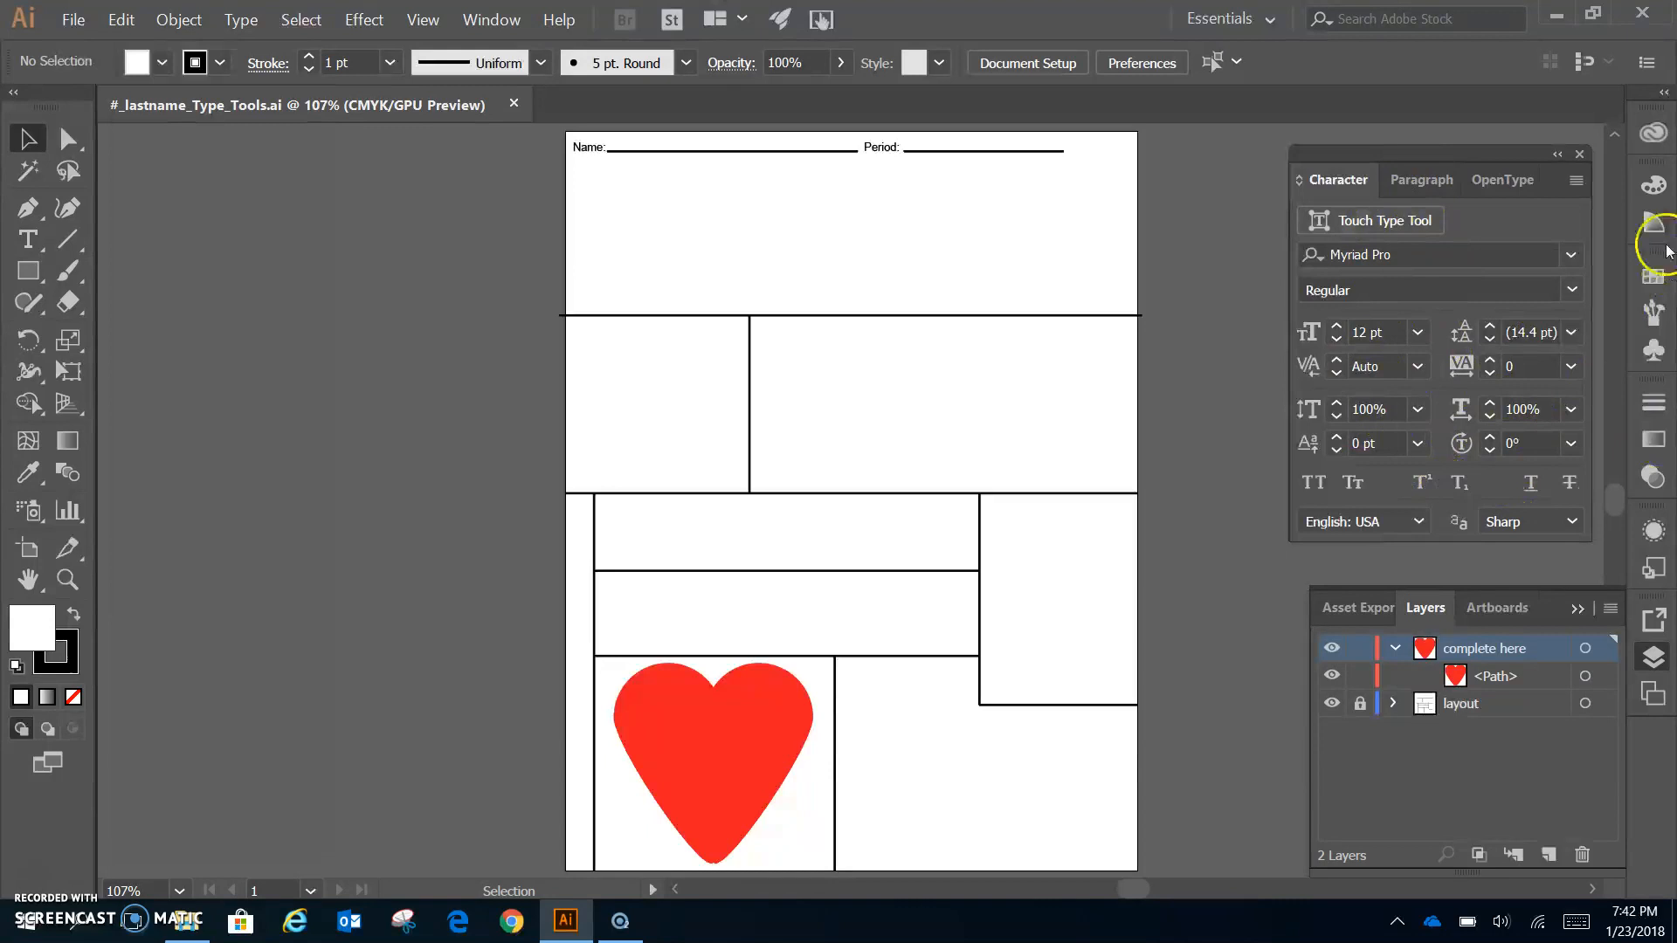
pyautogui.click(1577, 182)
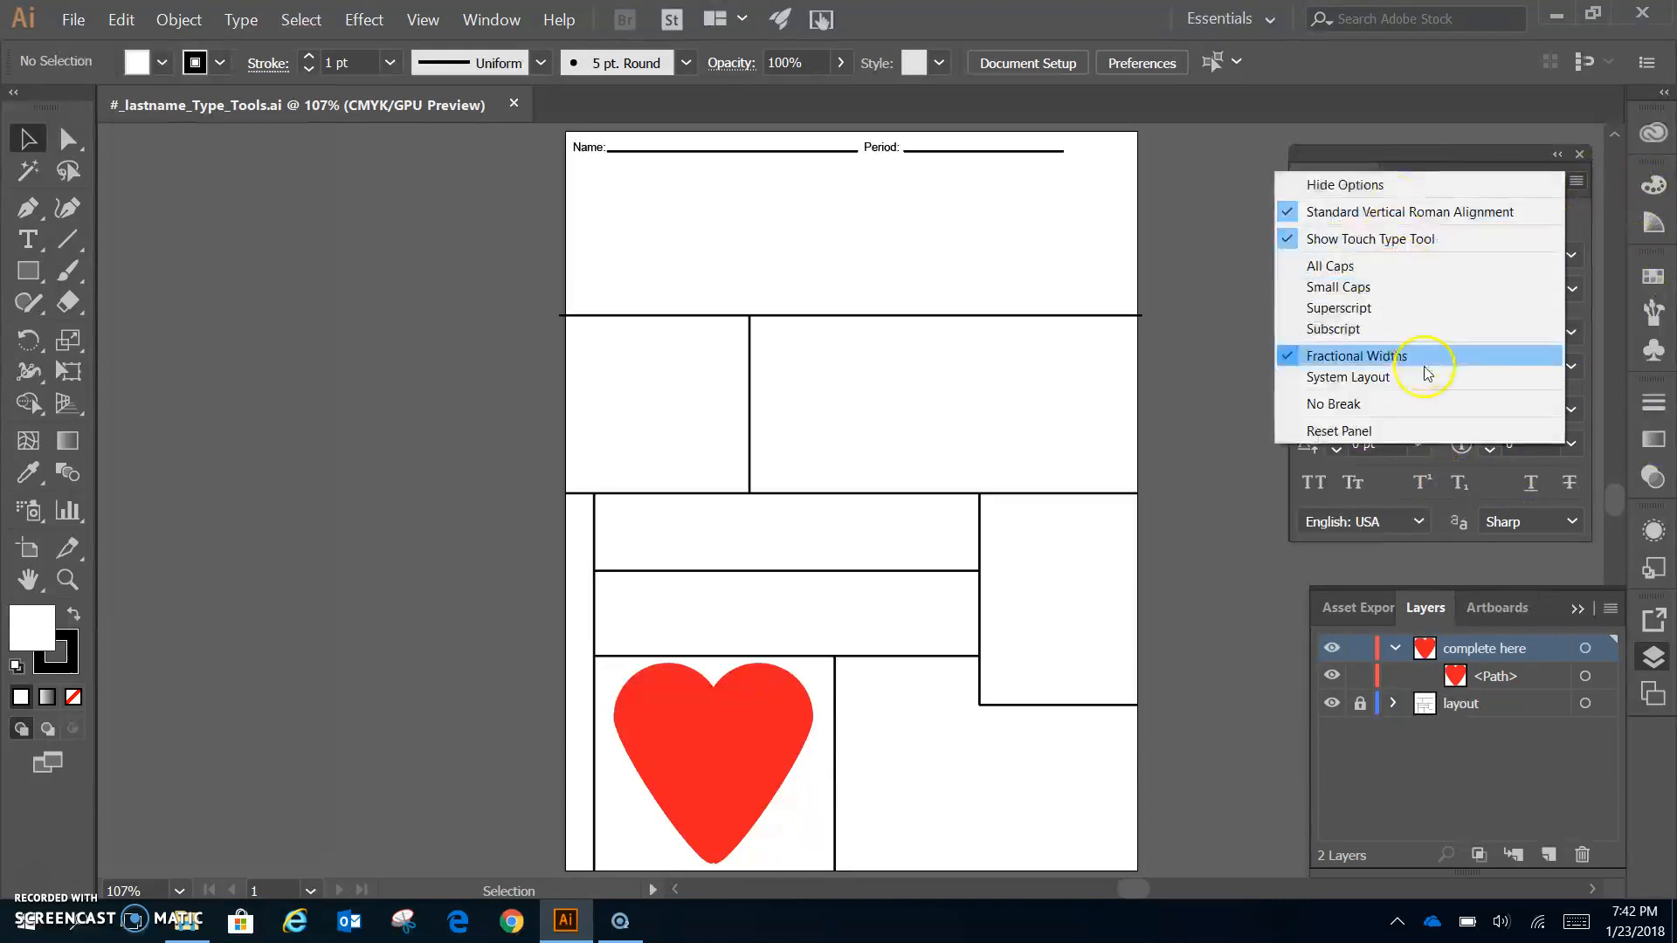
pyautogui.click(1420, 433)
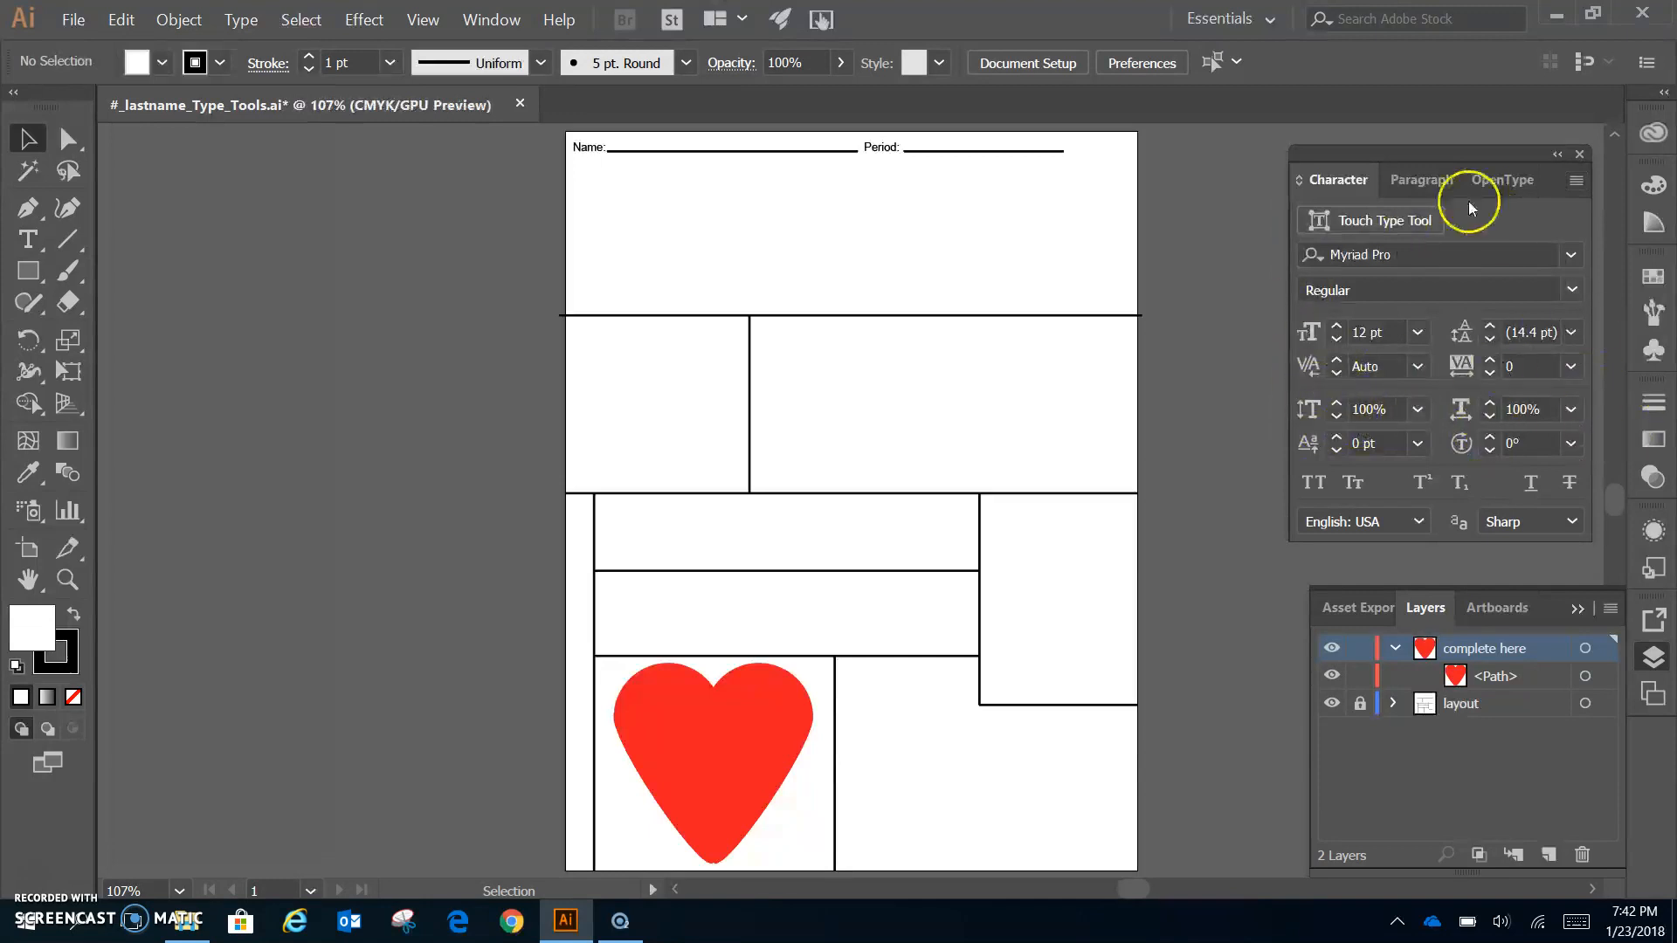
# - Check the Paragraph panel's menu without changes, then return to the Character panel
pyautogui.click(1424, 181)
pyautogui.click(1576, 180)
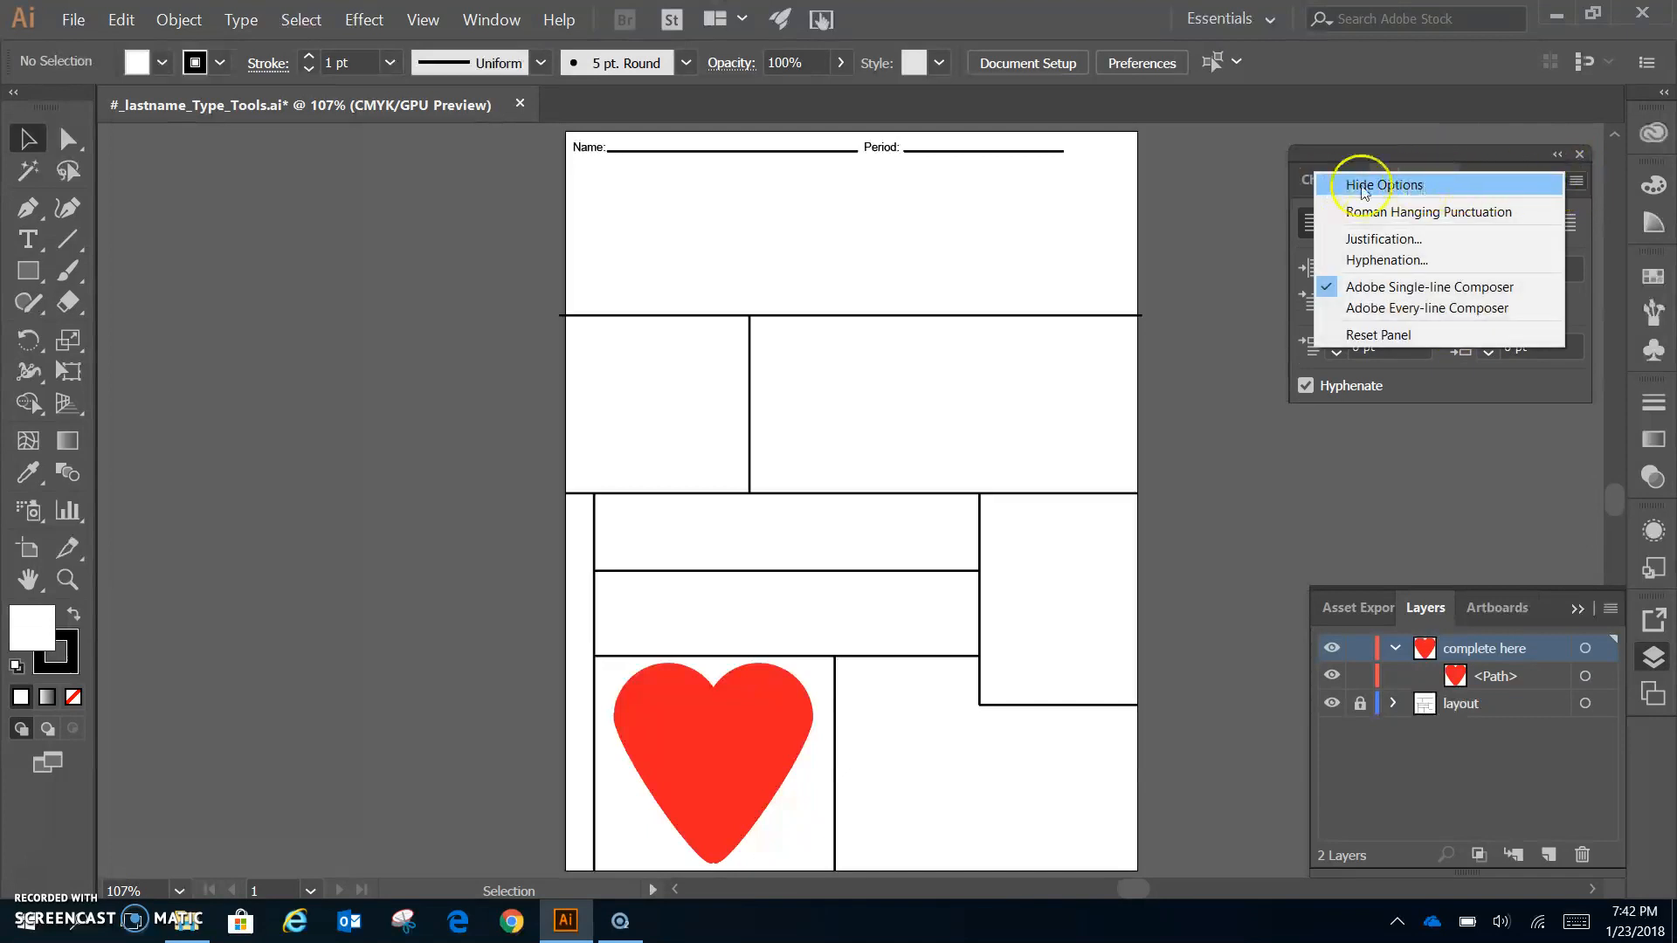
pyautogui.press('Escape')
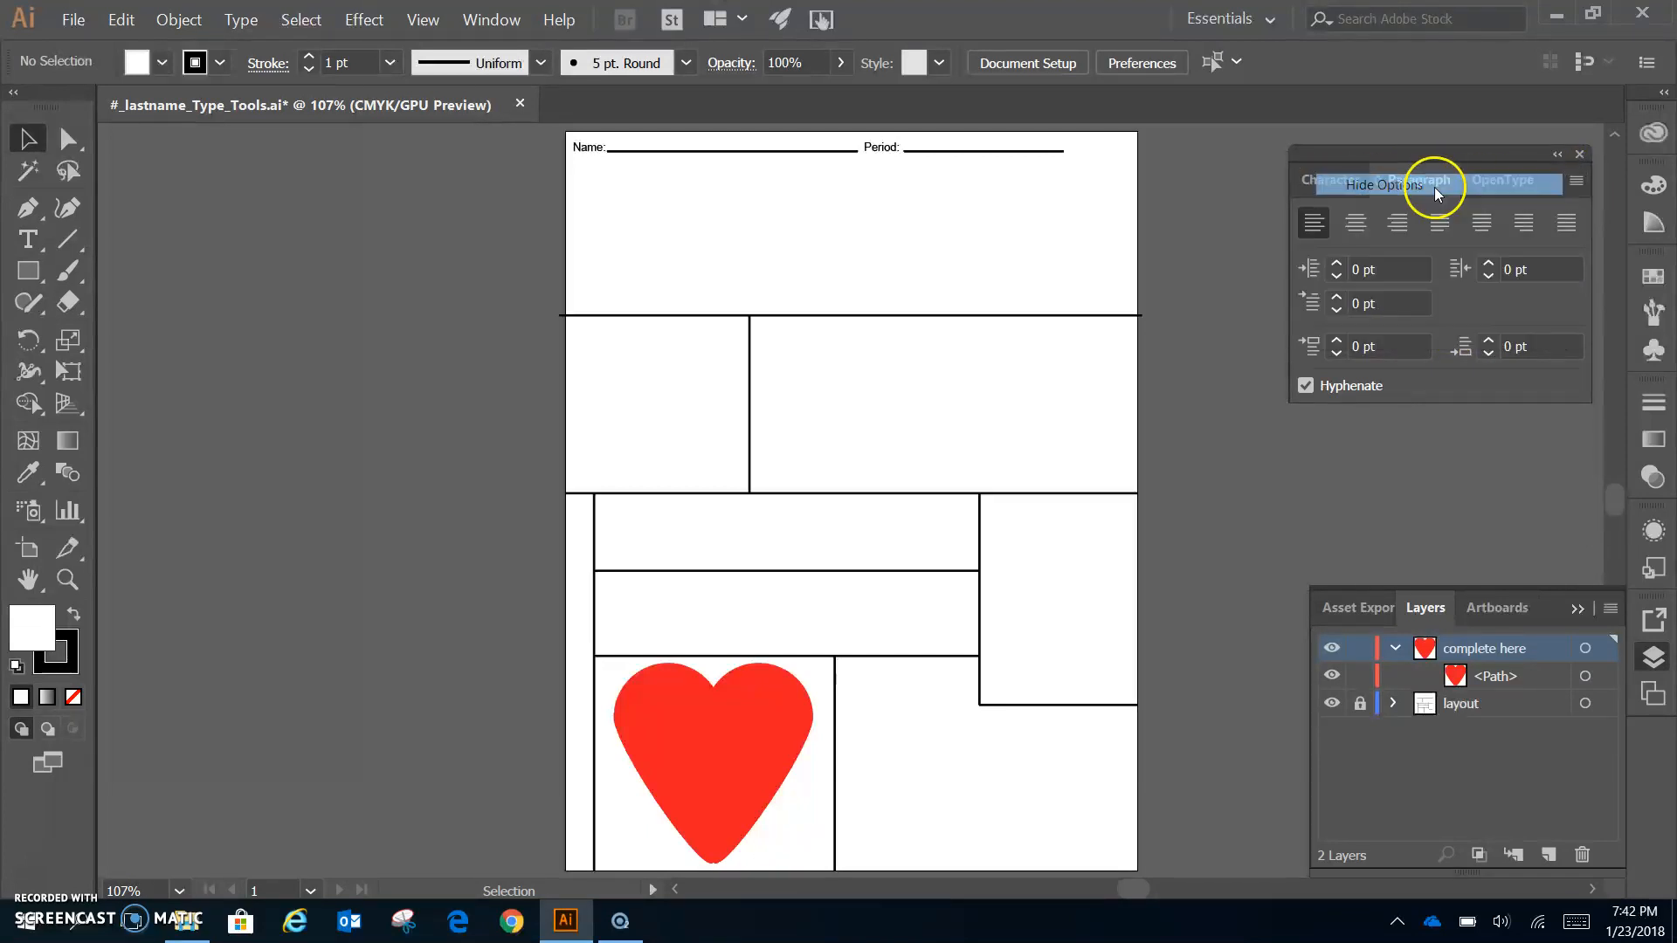
pyautogui.click(1577, 181)
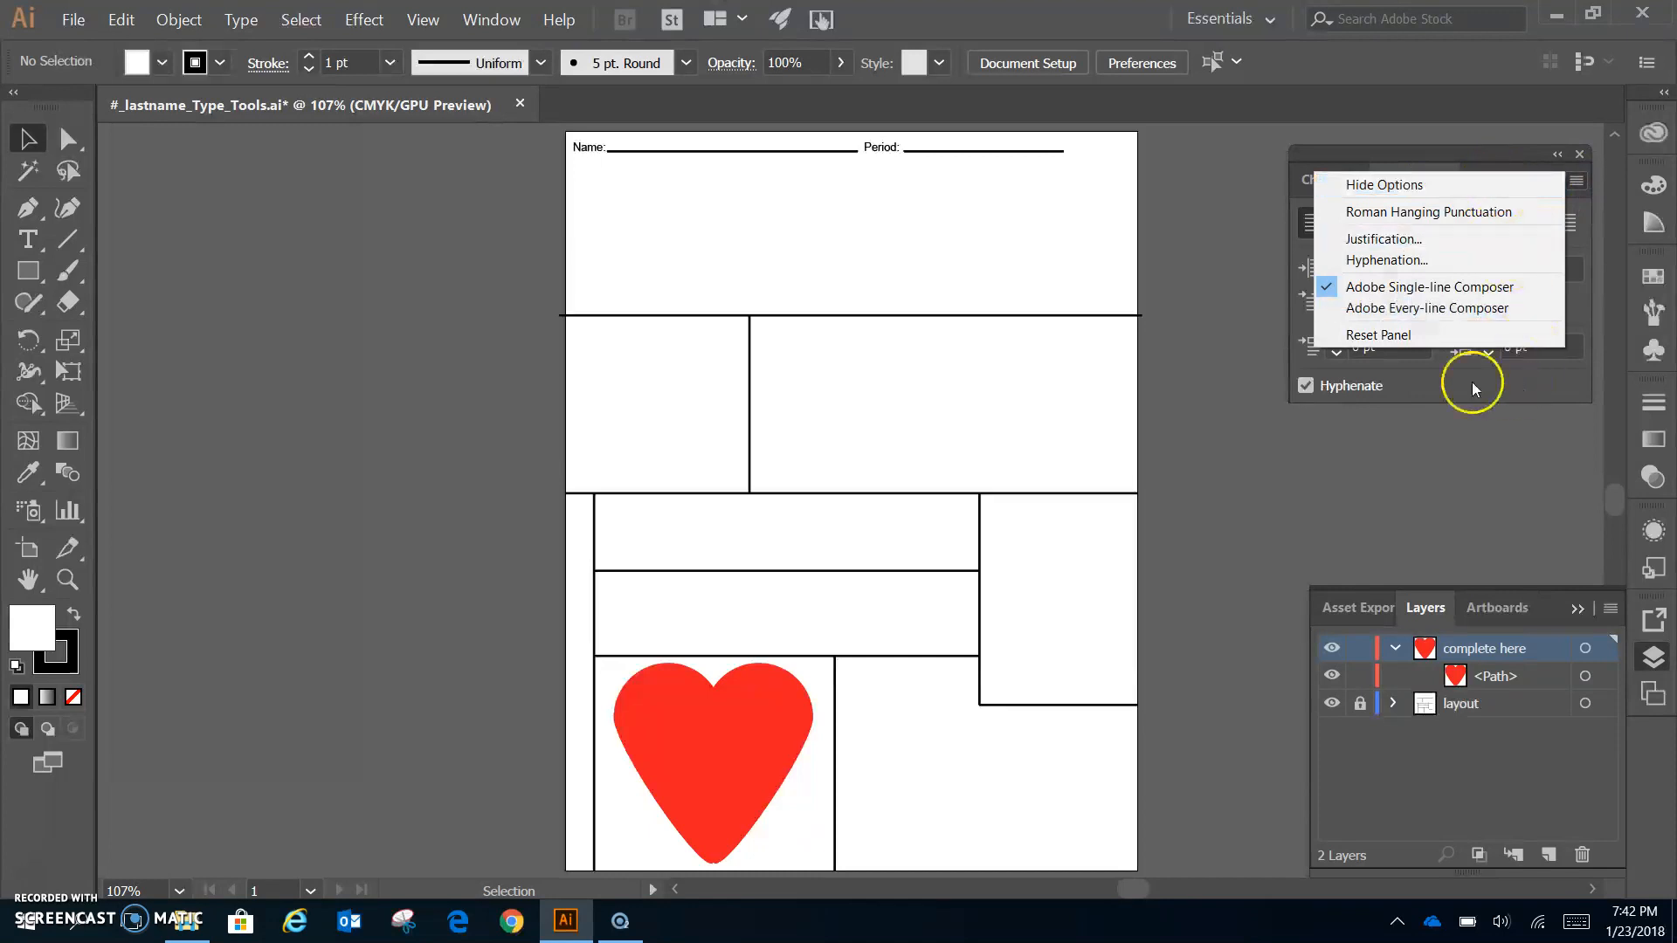
pyautogui.click(1389, 336)
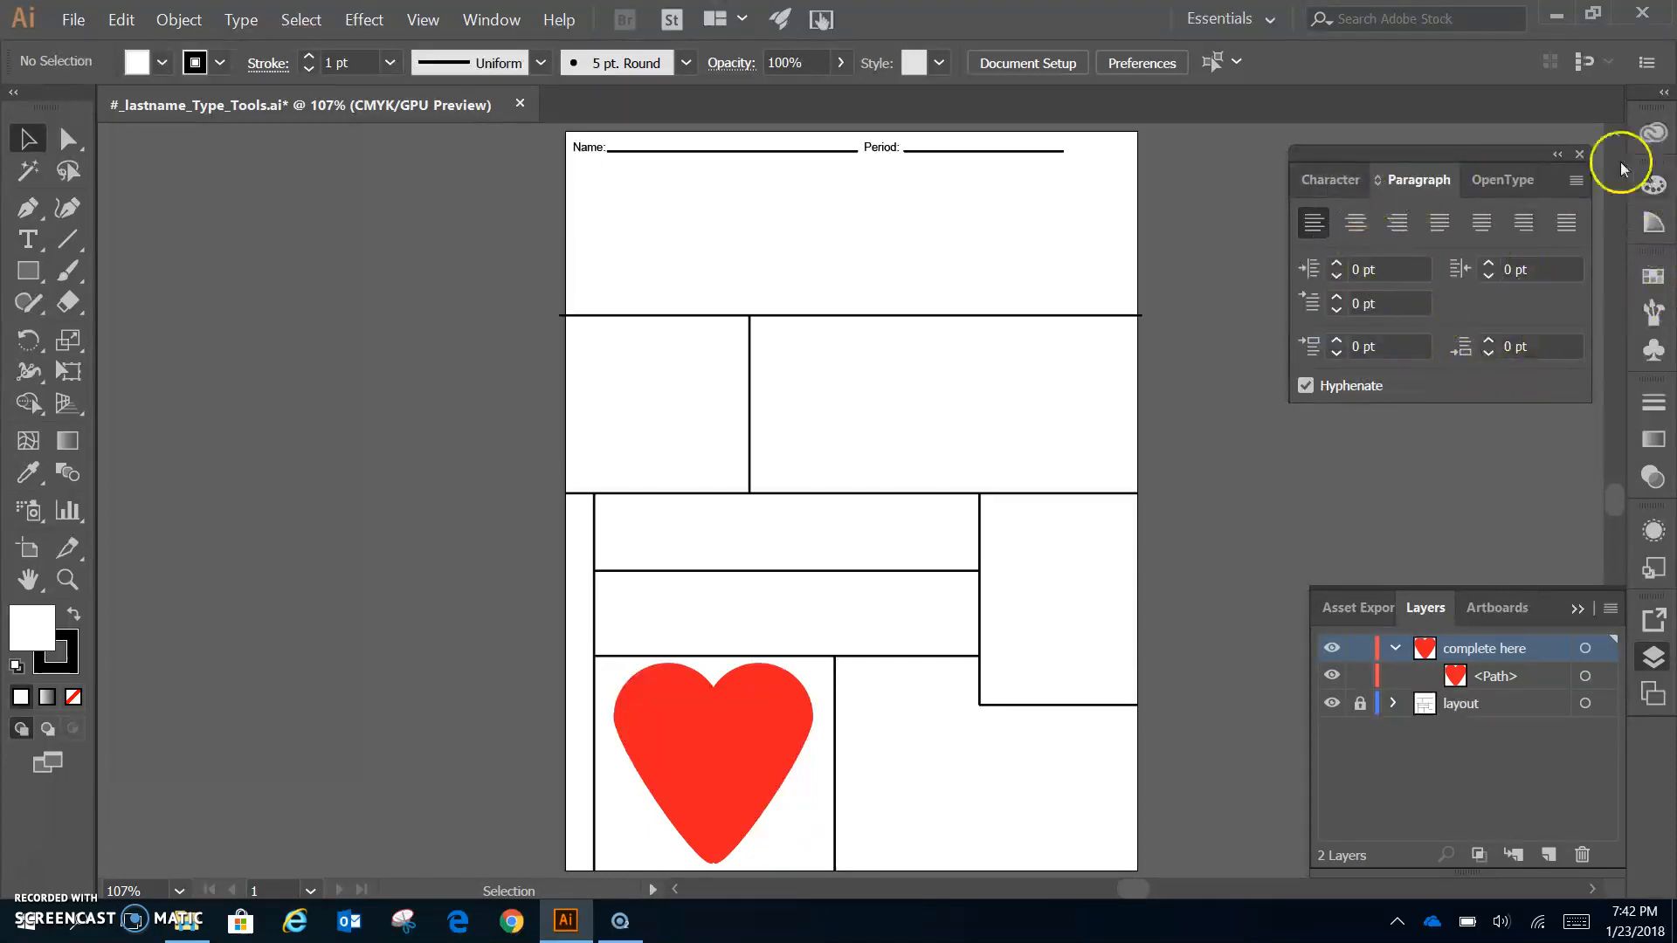
pyautogui.click(1332, 180)
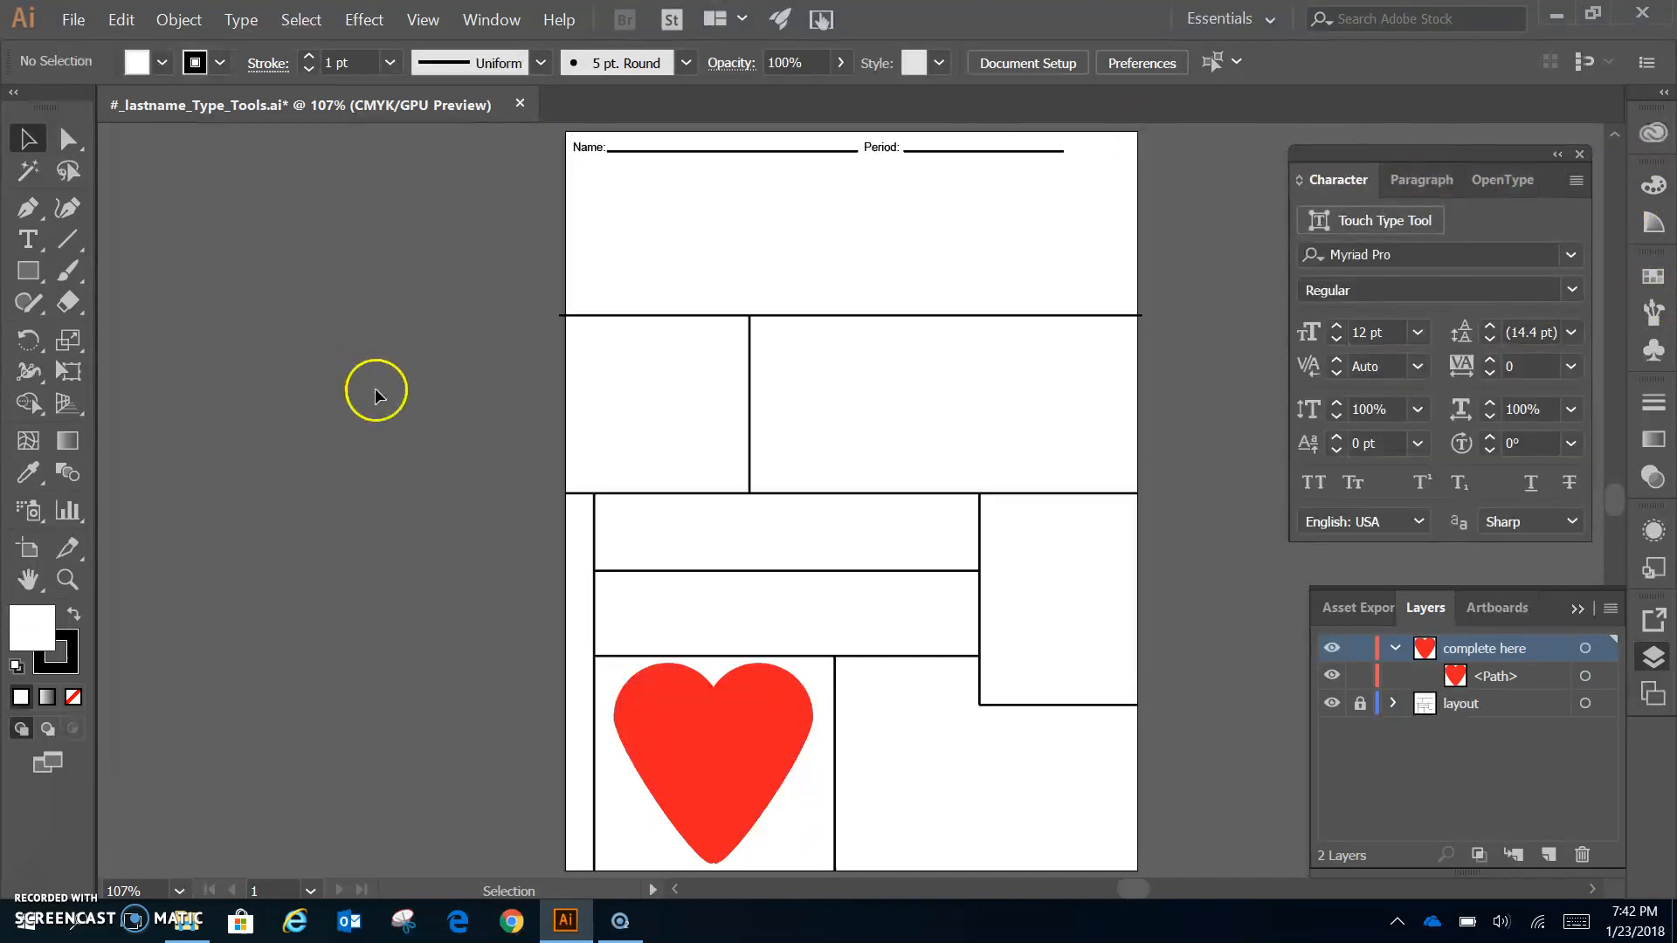
# - Tear off the Type tools into a vertical floating group docked beside the toolbar
pyautogui.click(26, 241)
pyautogui.moveTo(250, 244); pyautogui.dragTo(334, 323)
pyautogui.moveTo(224, 260); pyautogui.dragTo(368, 175)
pyautogui.click(383, 172)
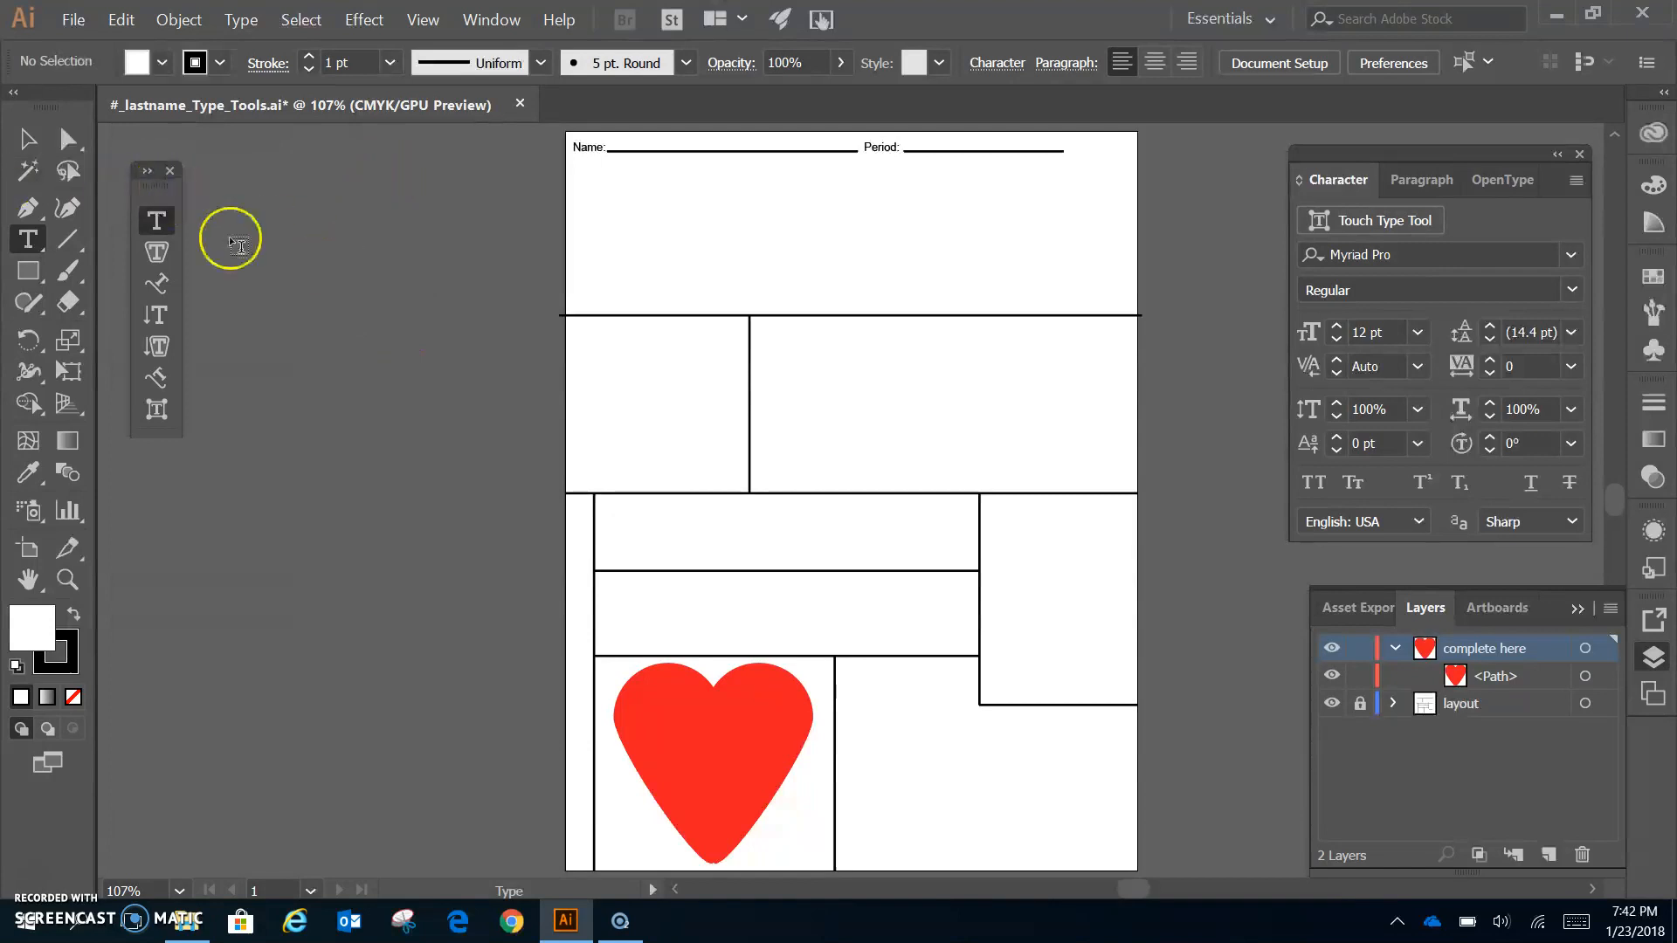
pyautogui.moveTo(159, 188); pyautogui.dragTo(139, 164)
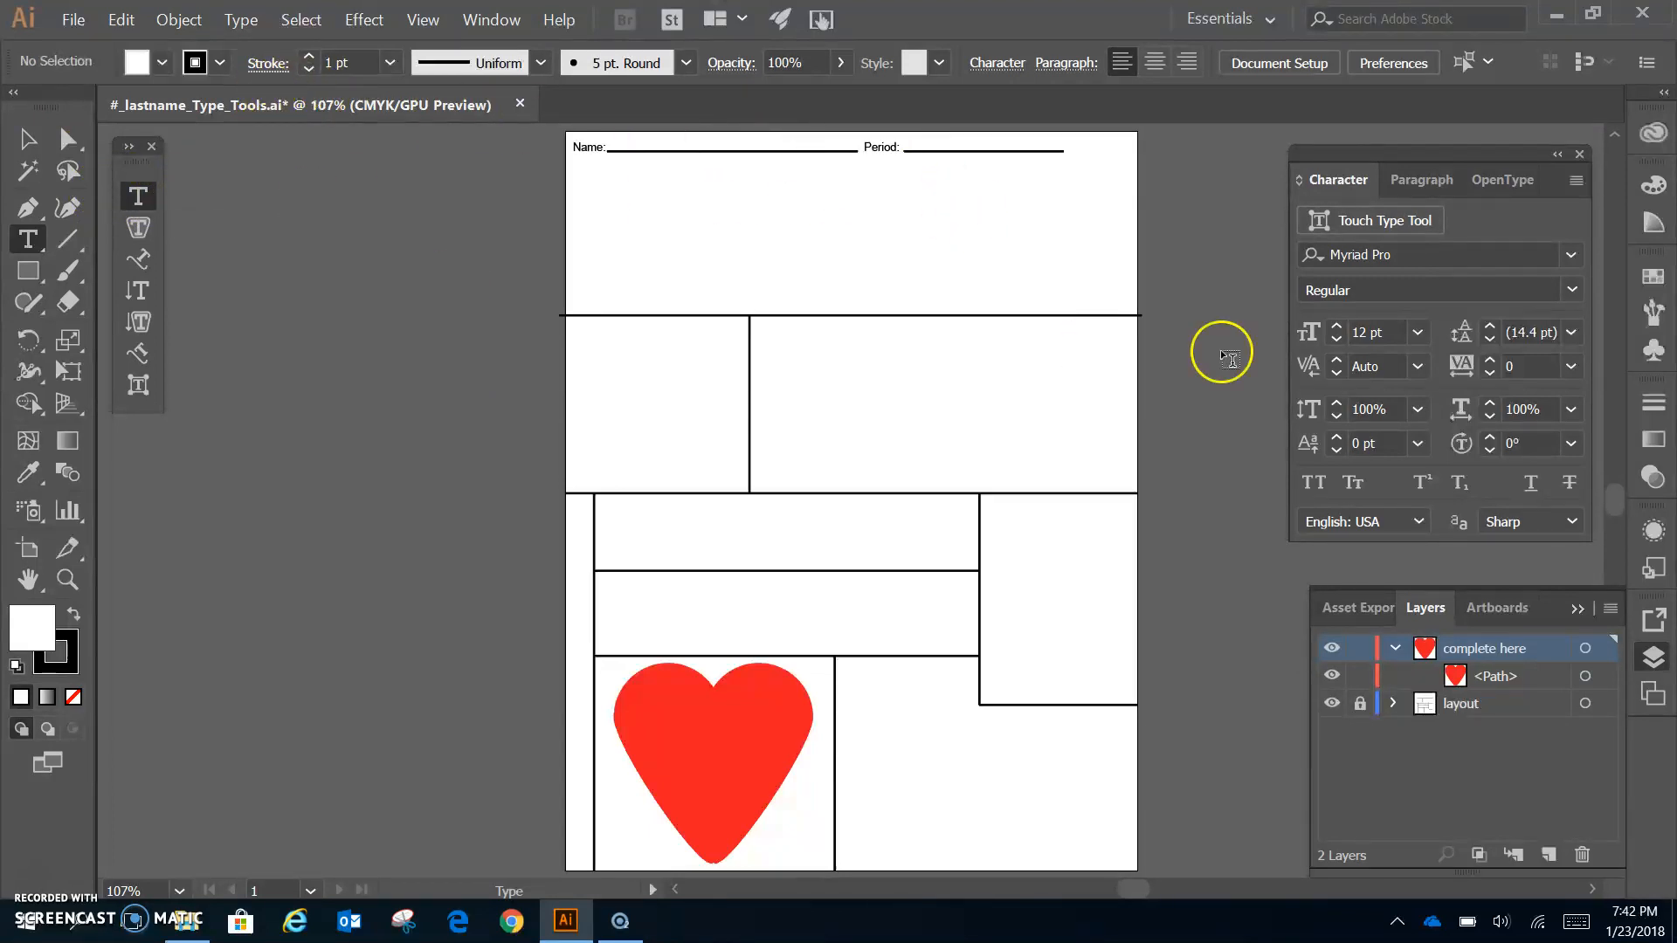
# - Set the Character panel font family to Arial
pyautogui.click(1441, 255)
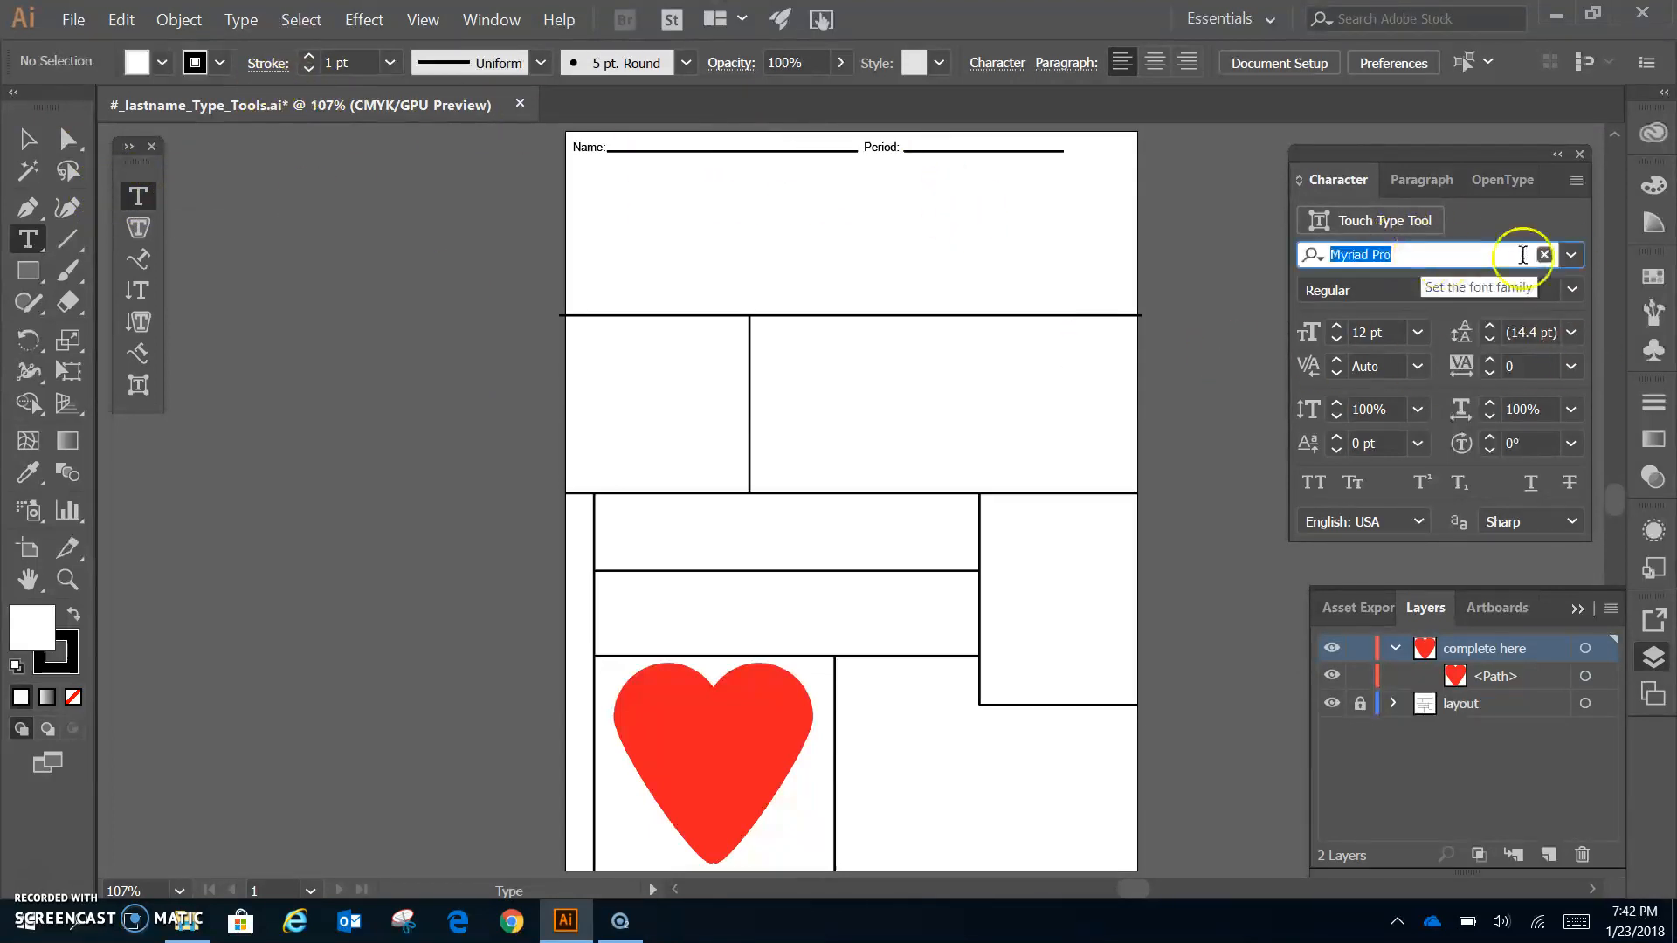
pyautogui.write('ari')
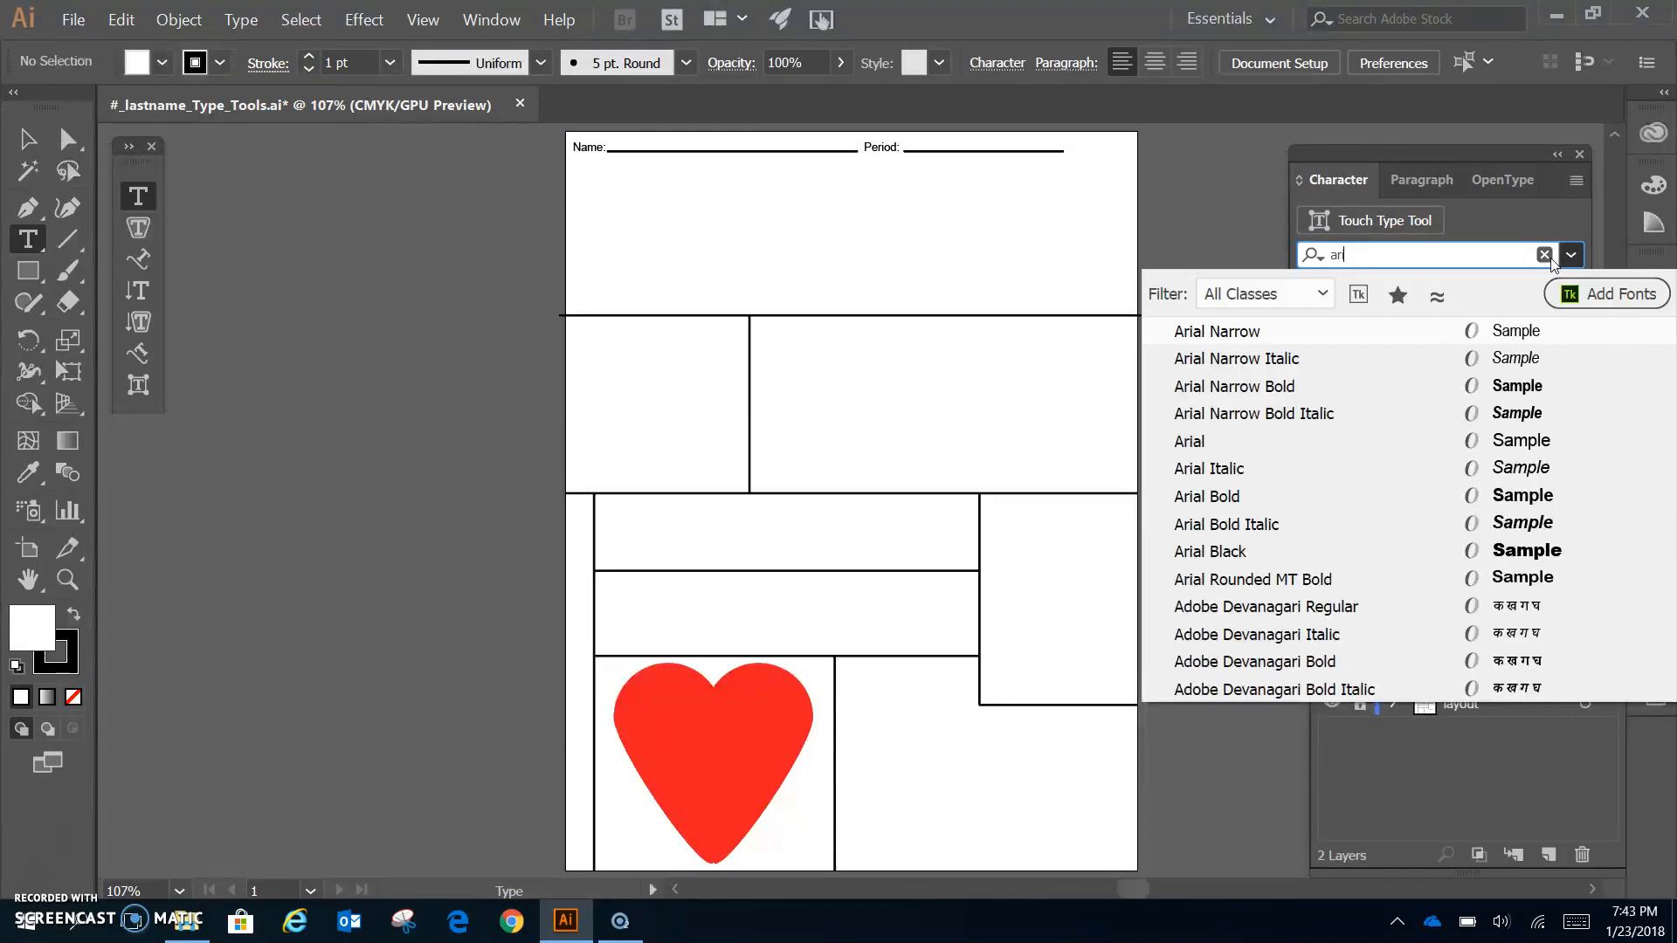
pyautogui.click(1189, 442)
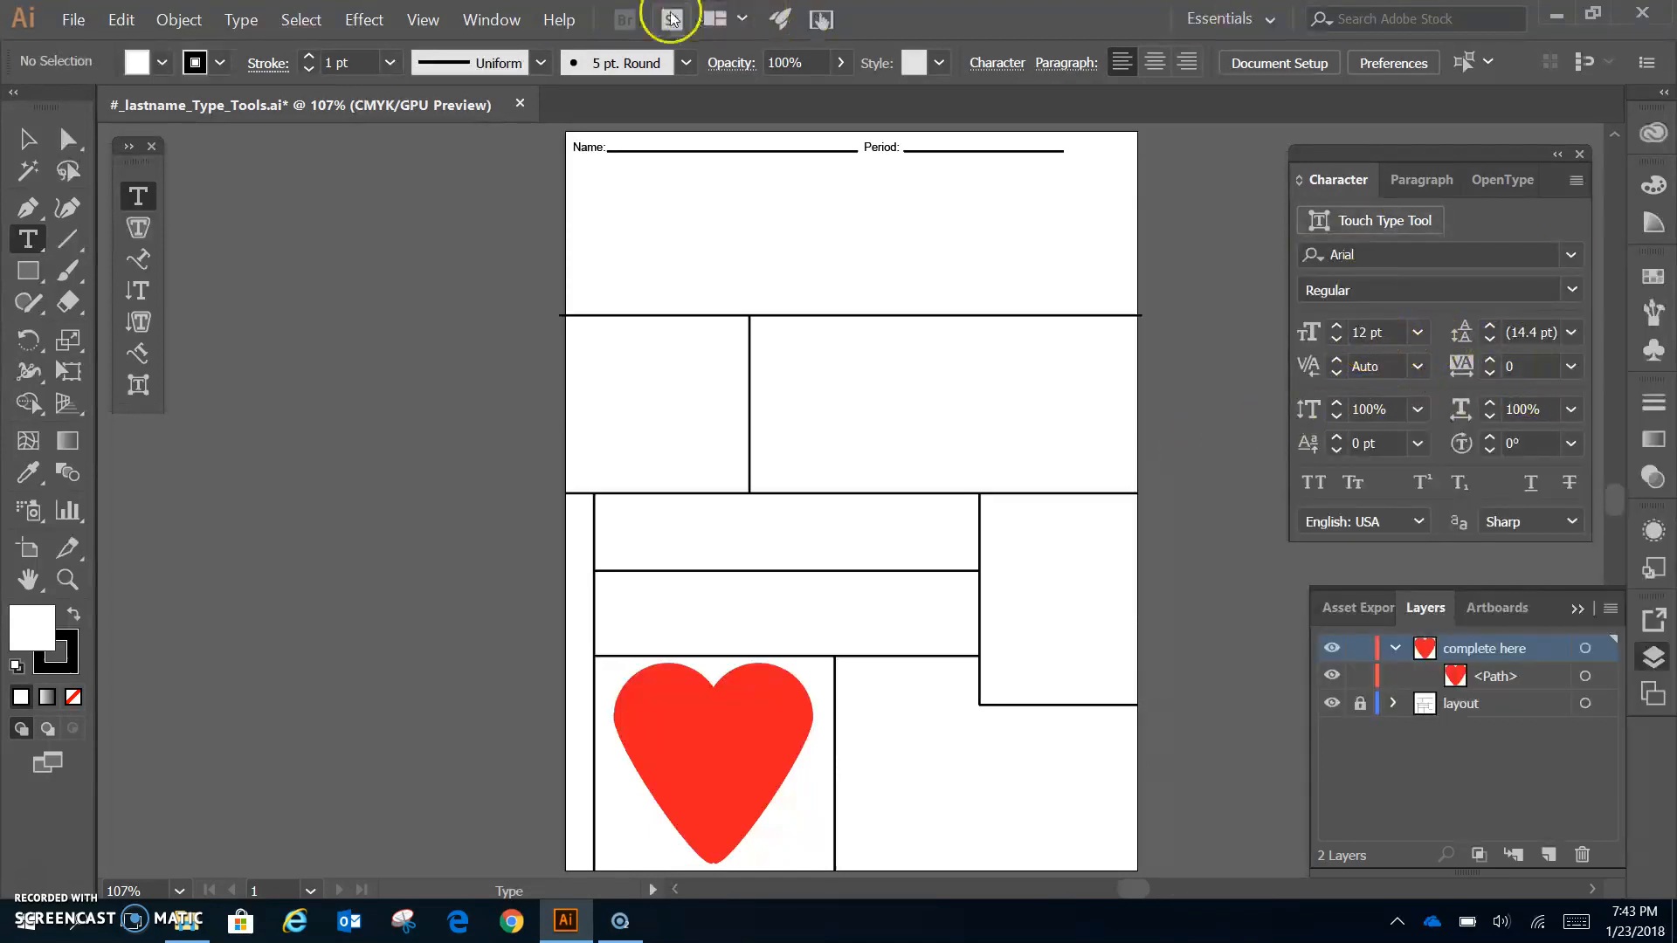
pyautogui.click(150, 61)
# - Set the fill to none and enter the student's name on the Name line
pyautogui.click(17, 105)
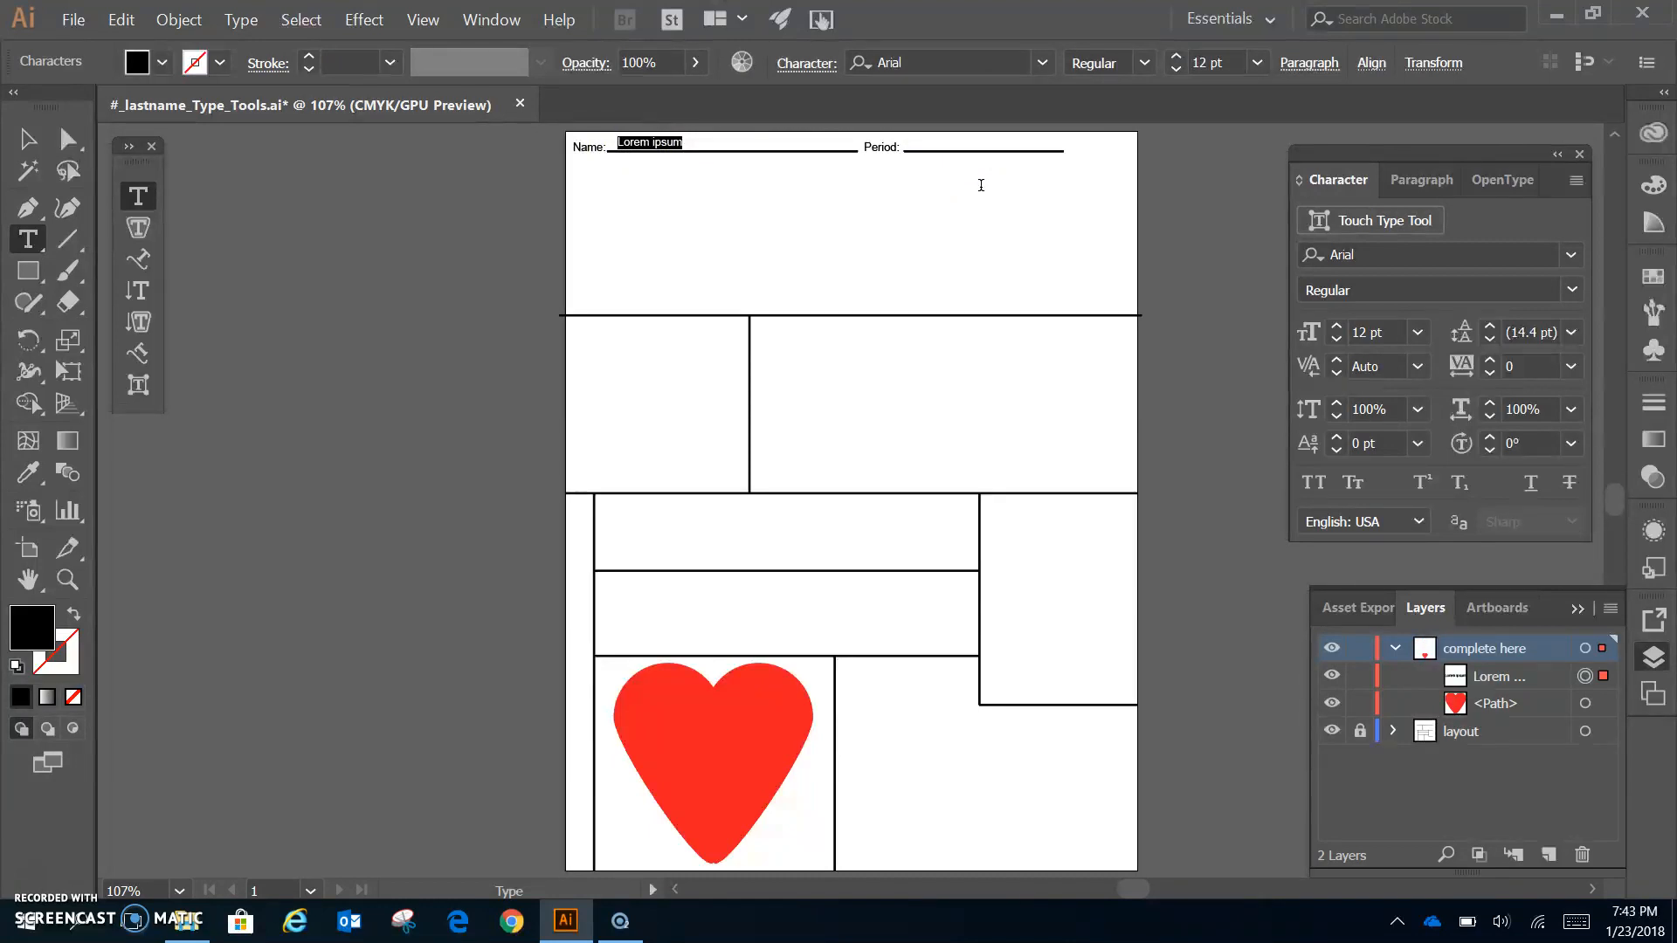
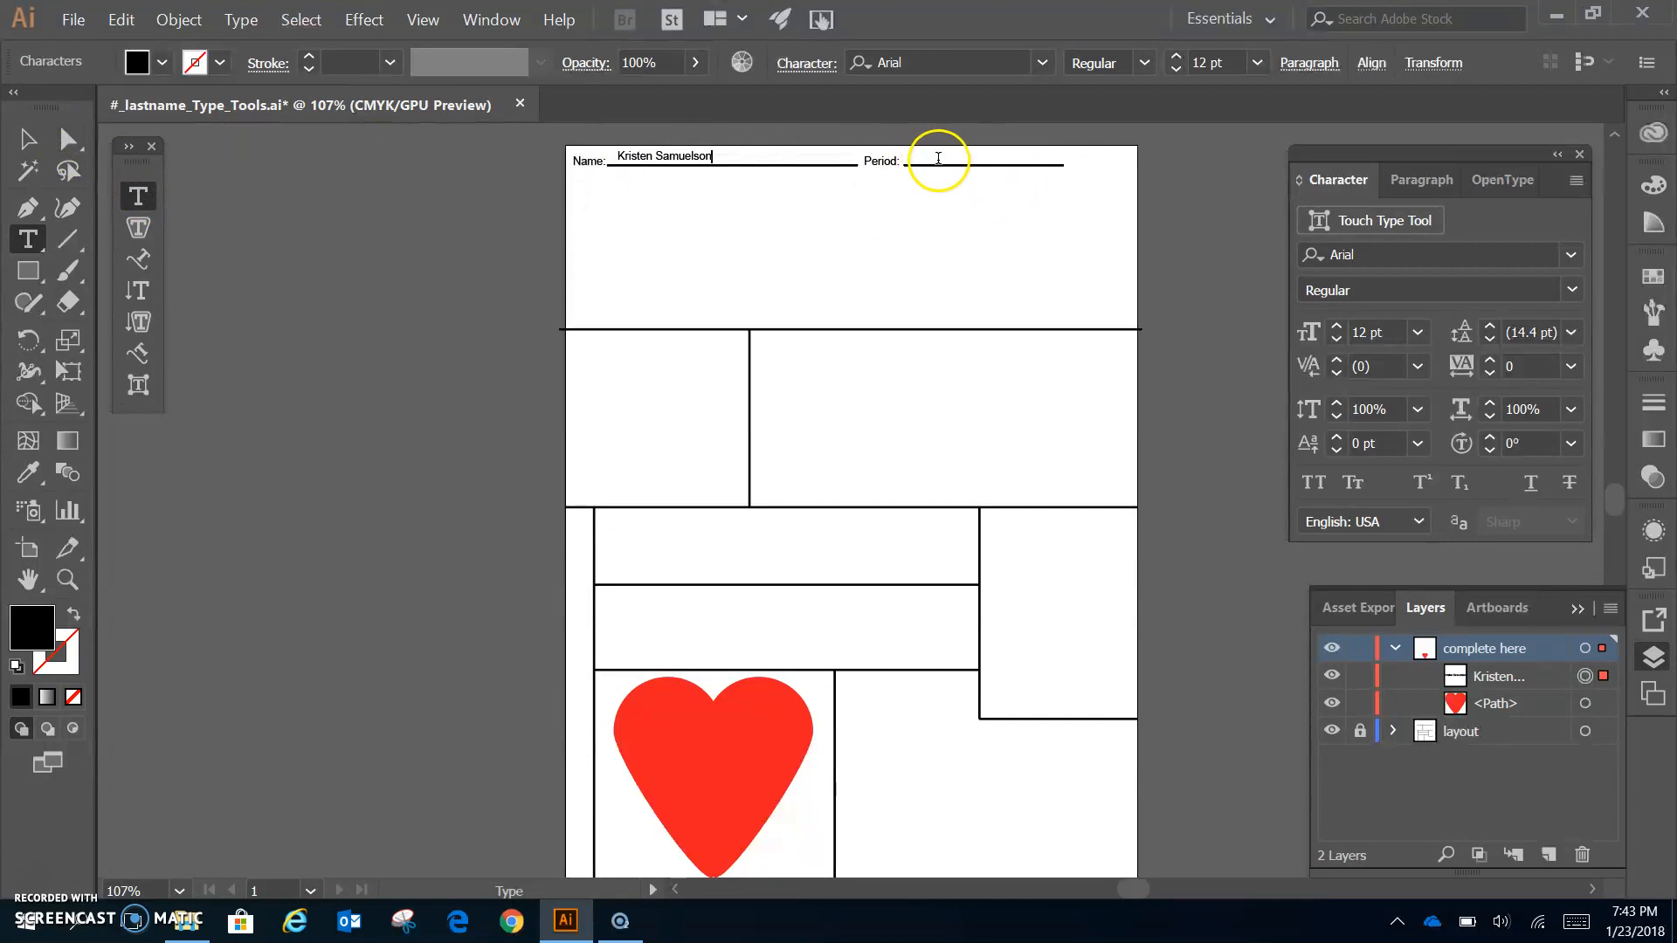
pyautogui.press('Escape')
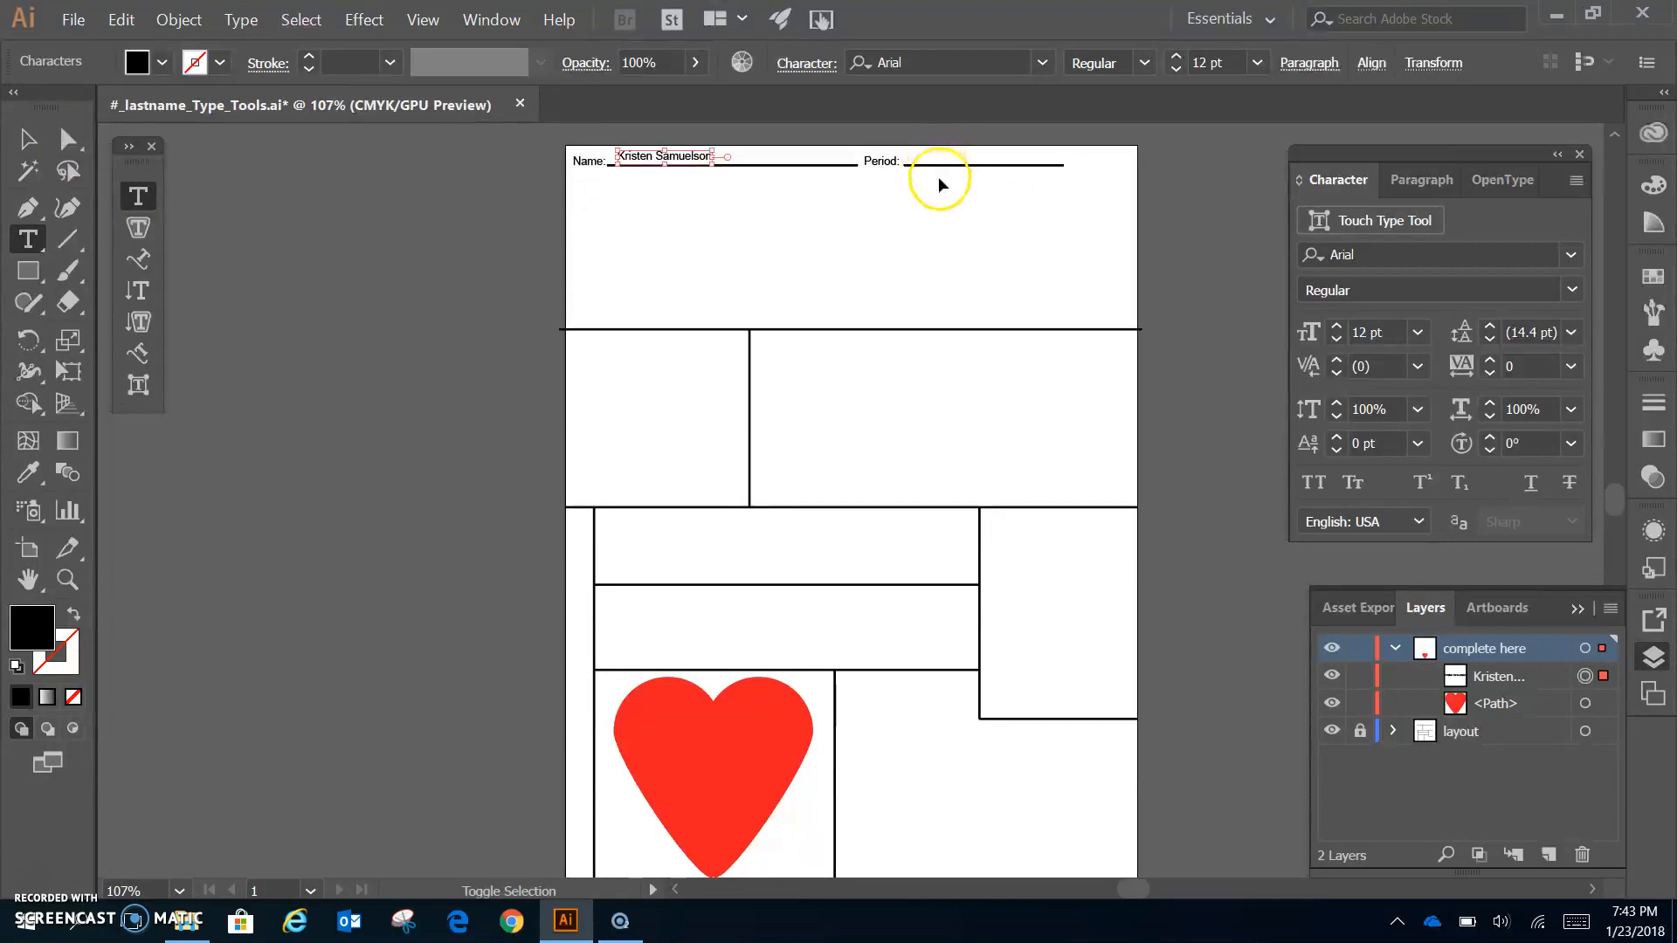
pyautogui.keyDown('ctrl'); pyautogui.click(997, 190); pyautogui.keyUp('ctrl')
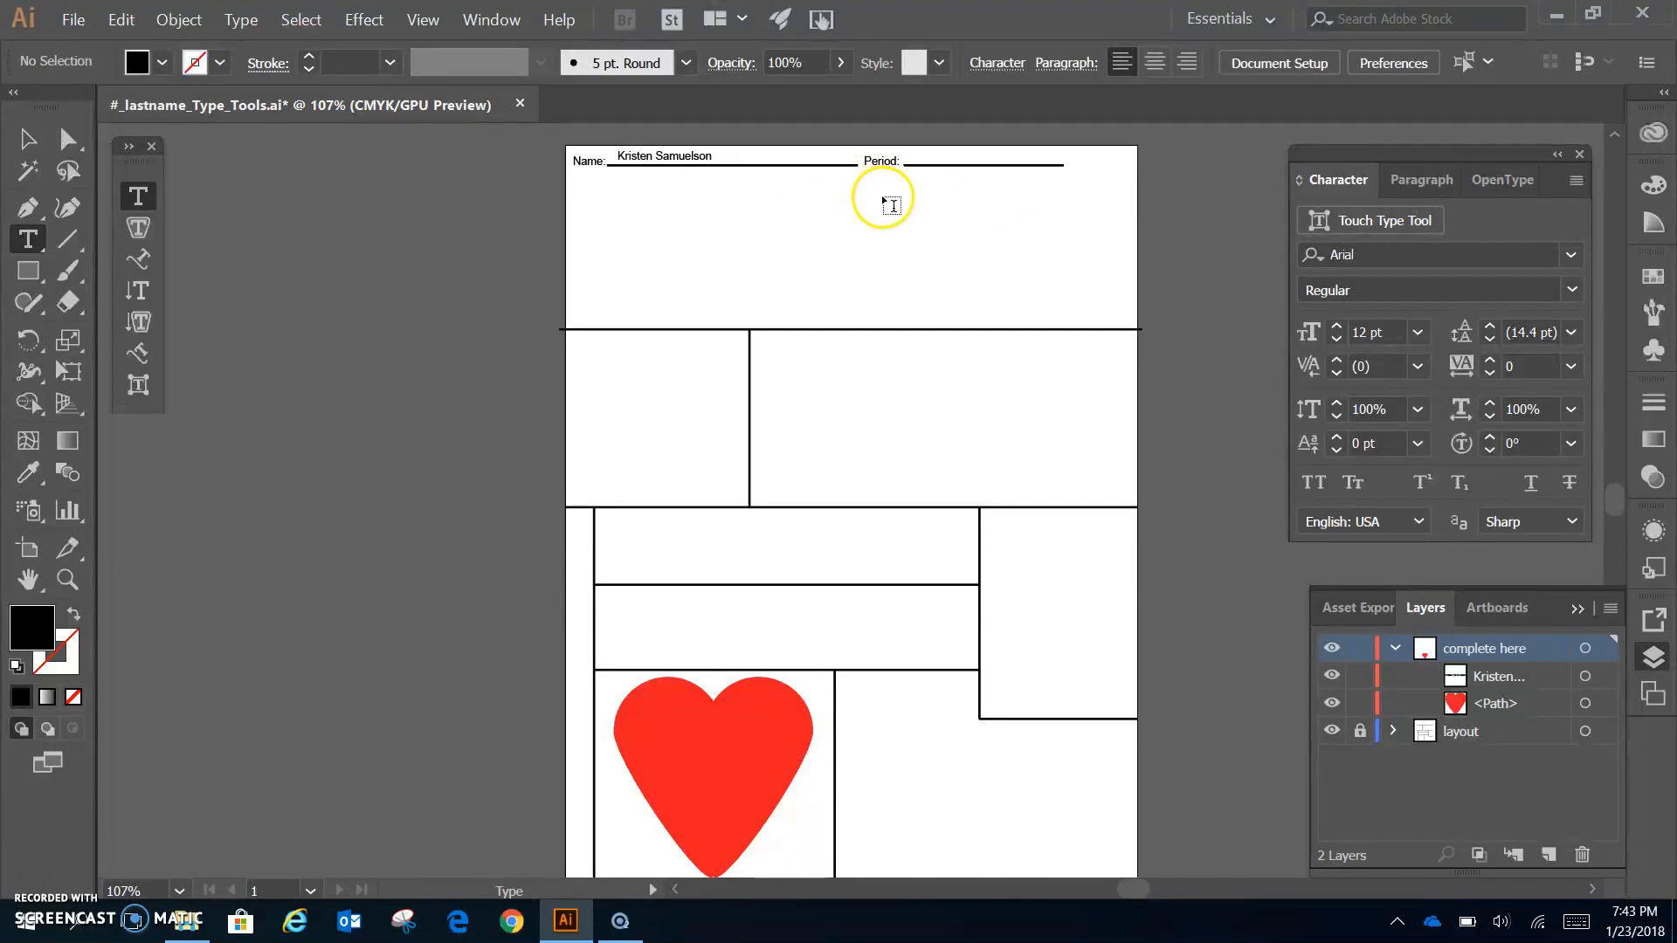
# - Type #1 as point text on the Period line and commit it
pyautogui.click(910, 162)
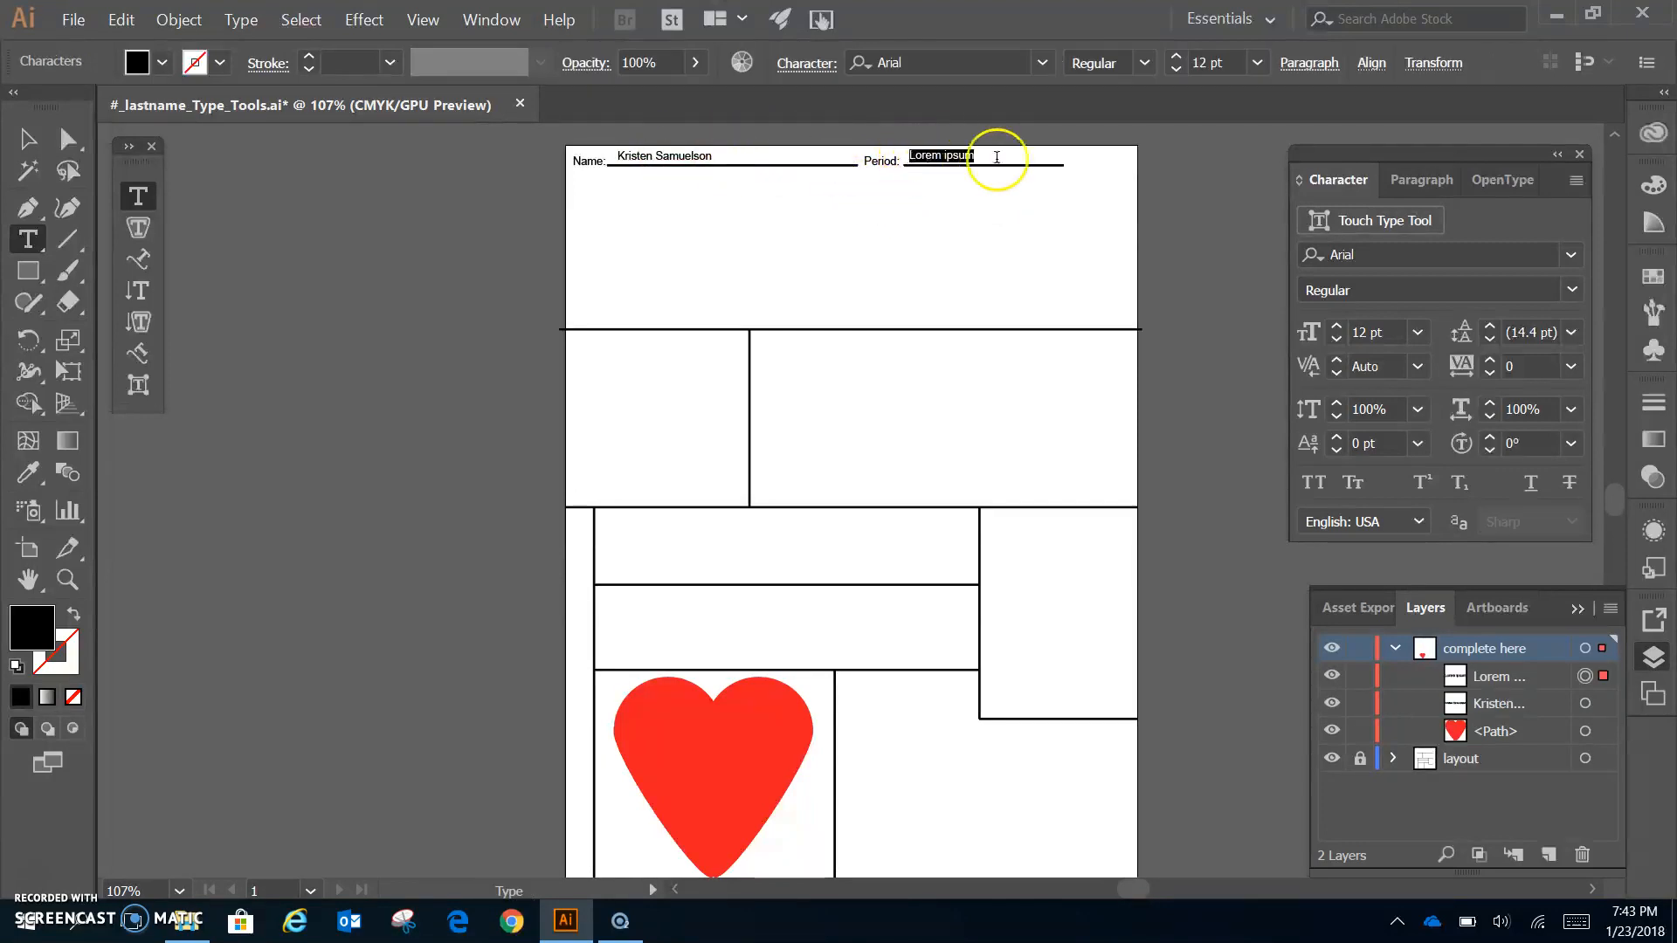
pyautogui.write('#')
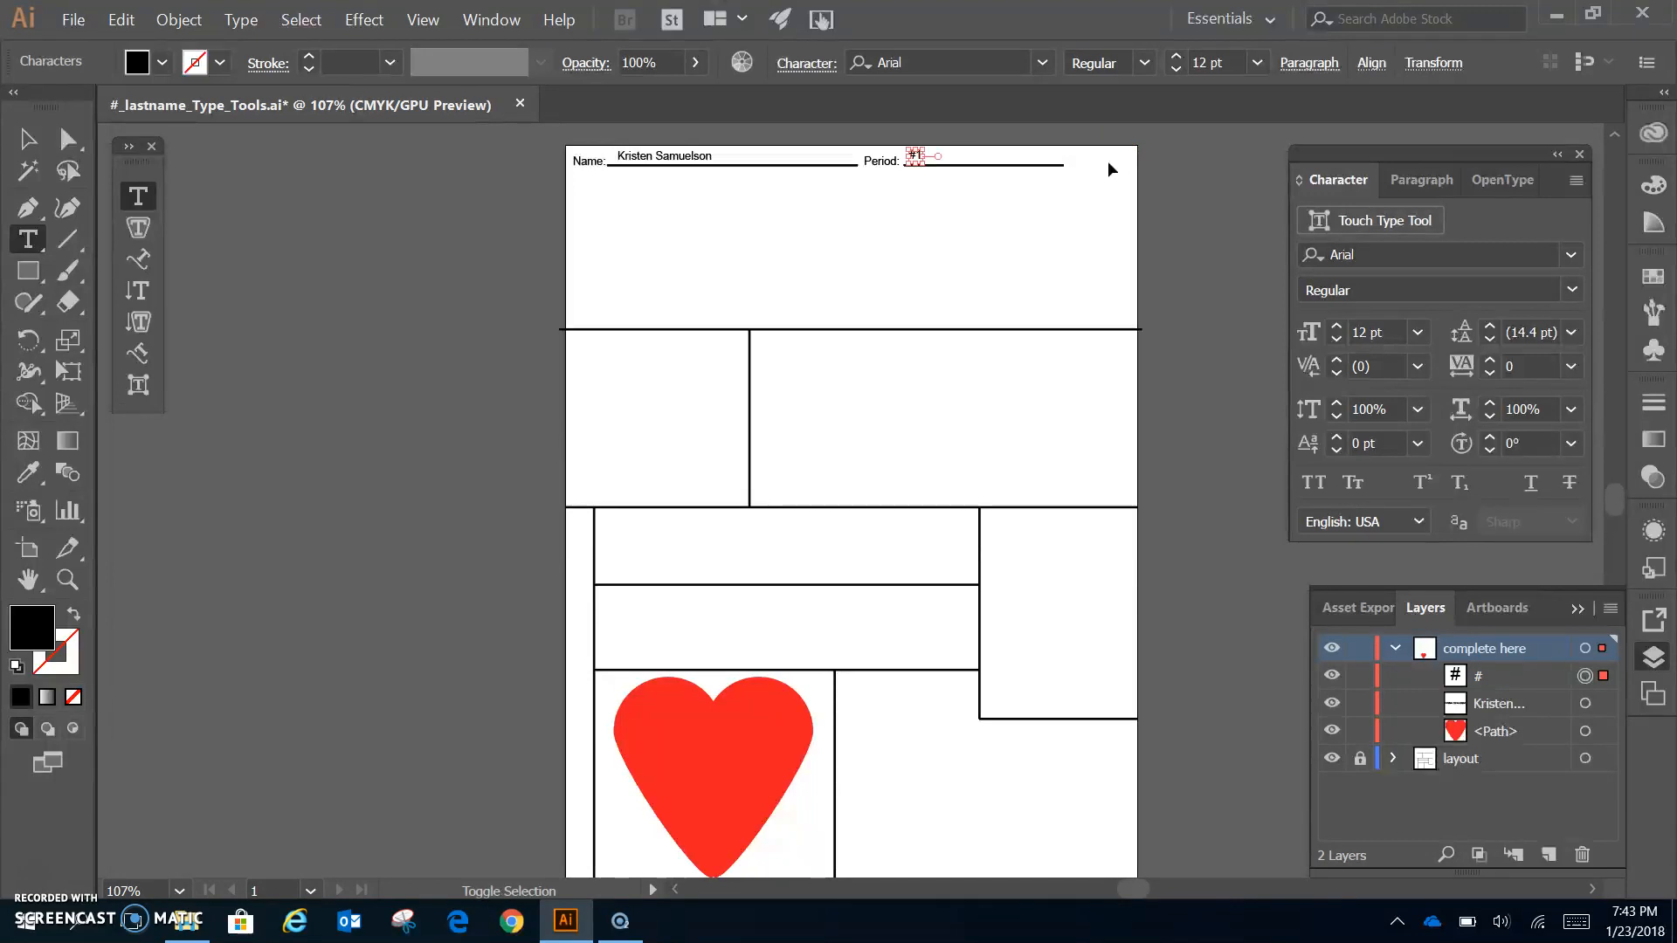
pyautogui.keyDown('ctrl'); pyautogui.click(1108, 161); pyautogui.keyUp('ctrl')
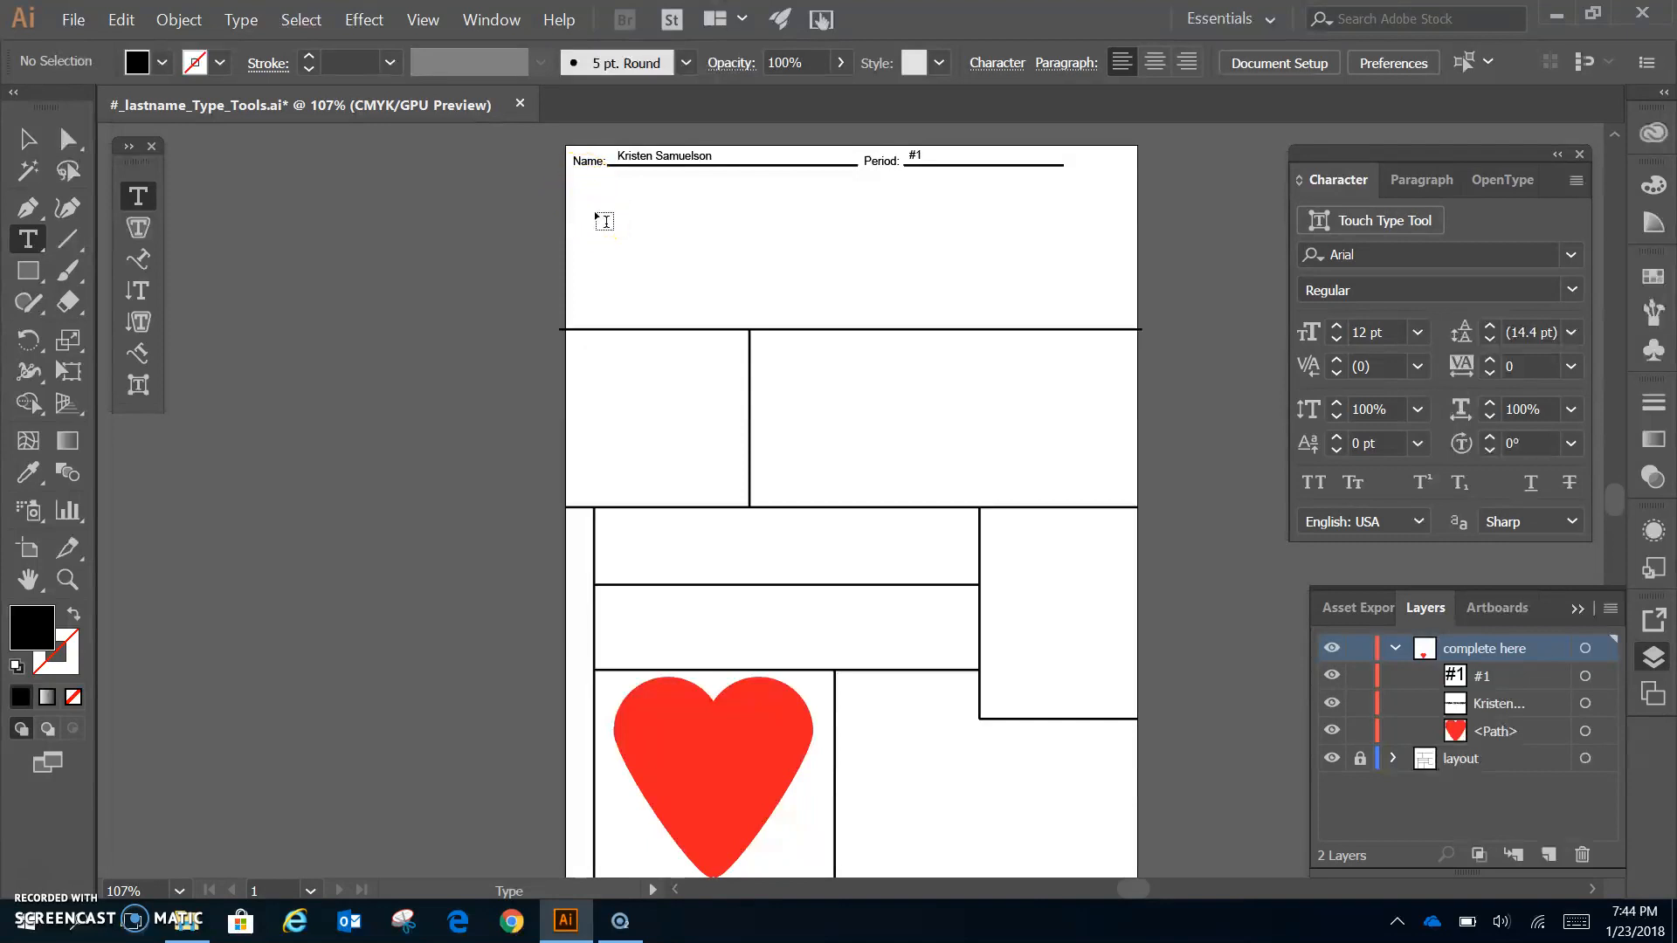
# - Drag a text area across the top box below the Name line, filling it with Lorem ipsum
pyautogui.moveTo(591, 203); pyautogui.dragTo(1133, 320)
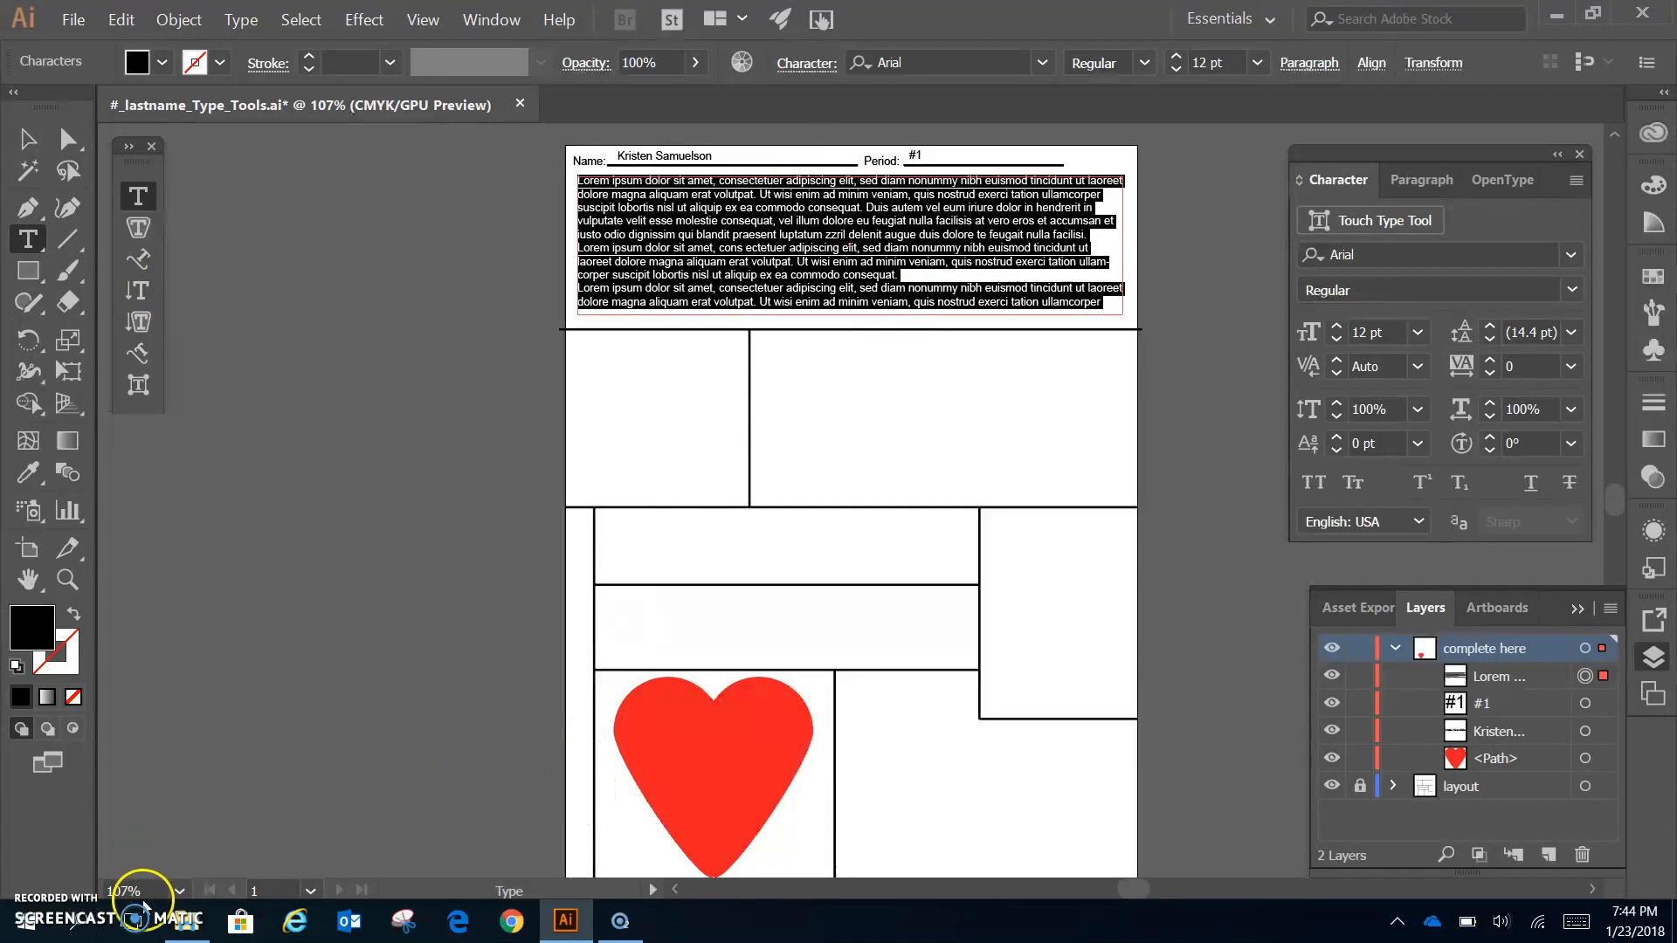
# - Open text for type tool challenge.txt in Notepad, select the strawberry paragraph, then minimize Notepad
pyautogui.click(185, 919)
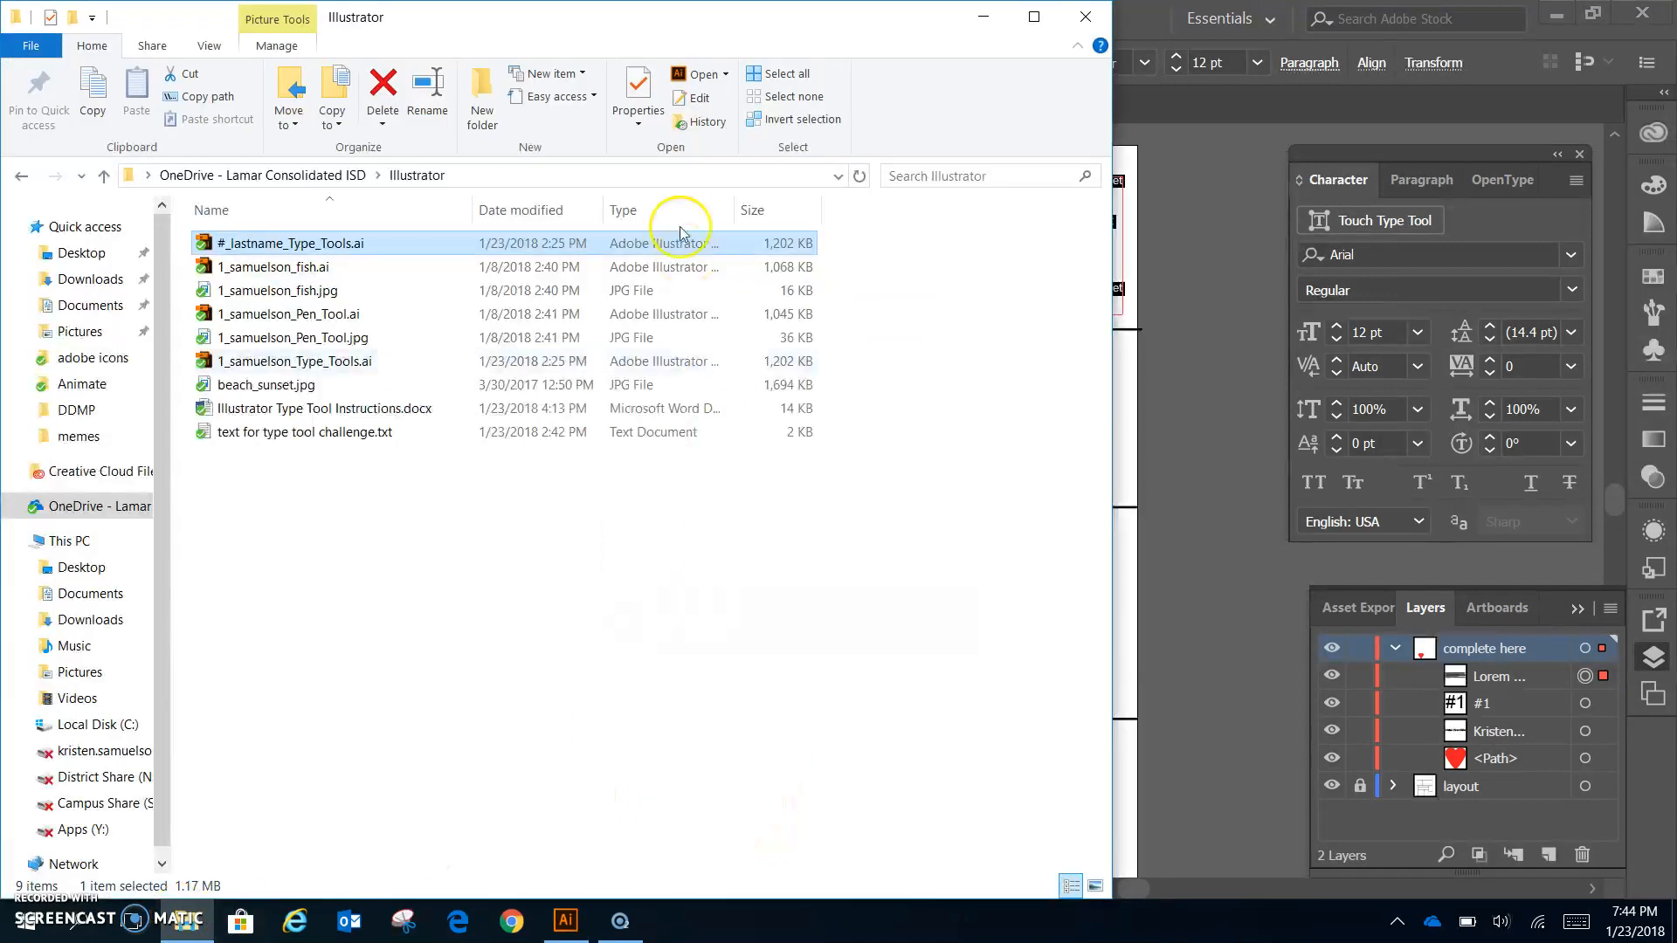
pyautogui.click(323, 433)
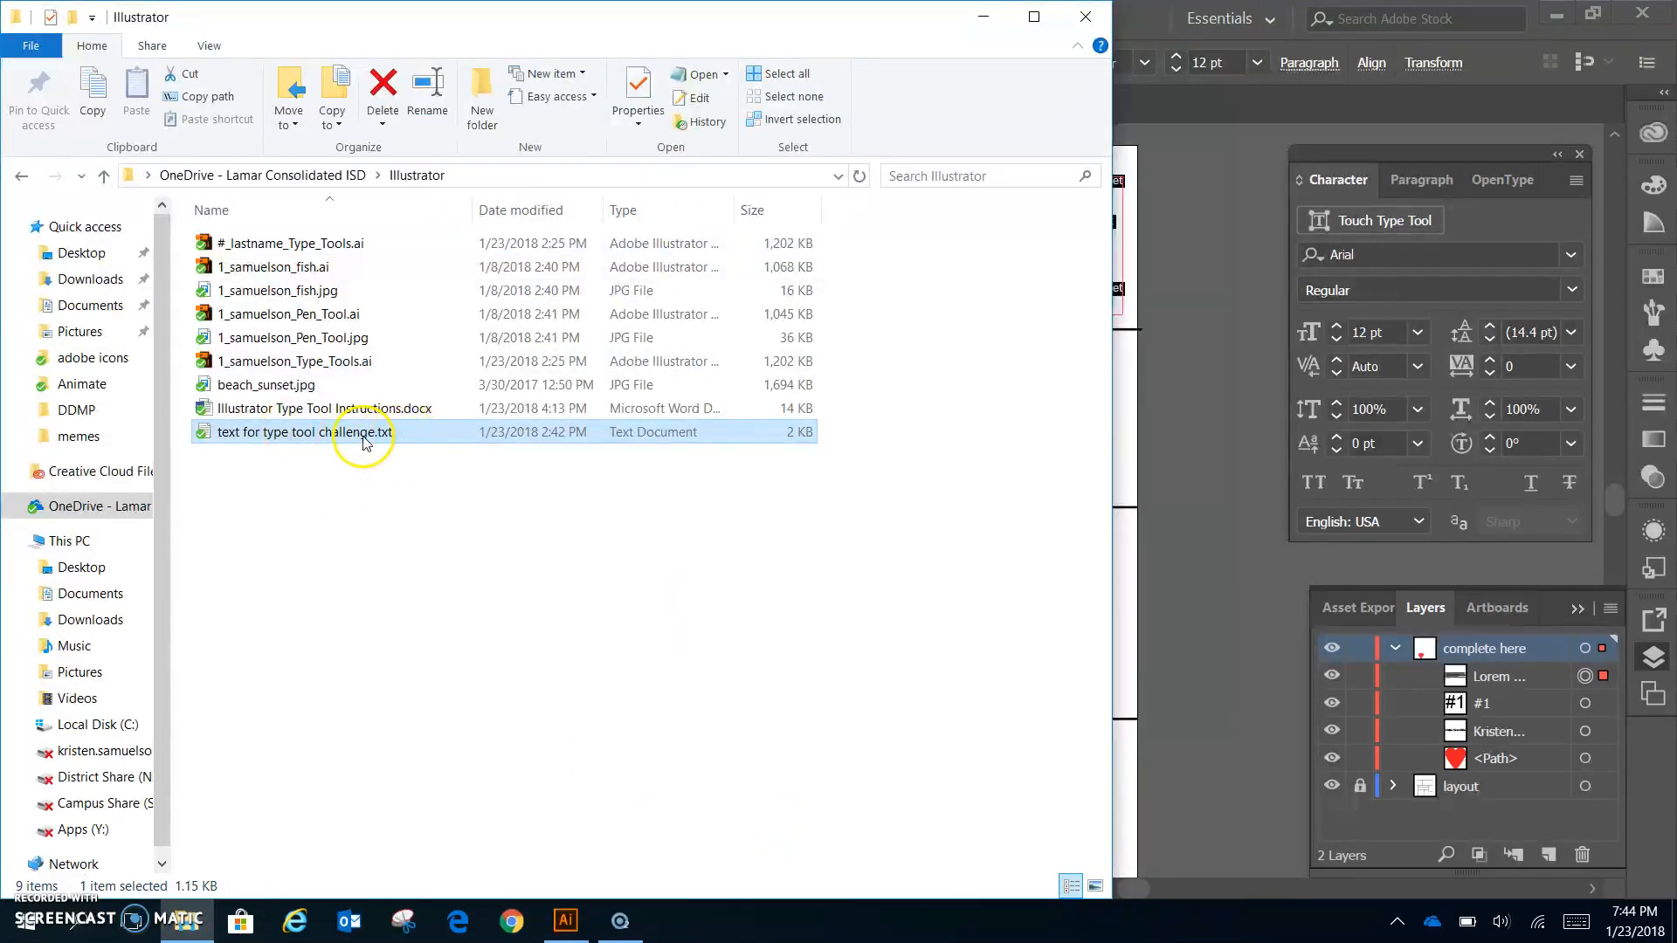
pyautogui.doubleClick(403, 436)
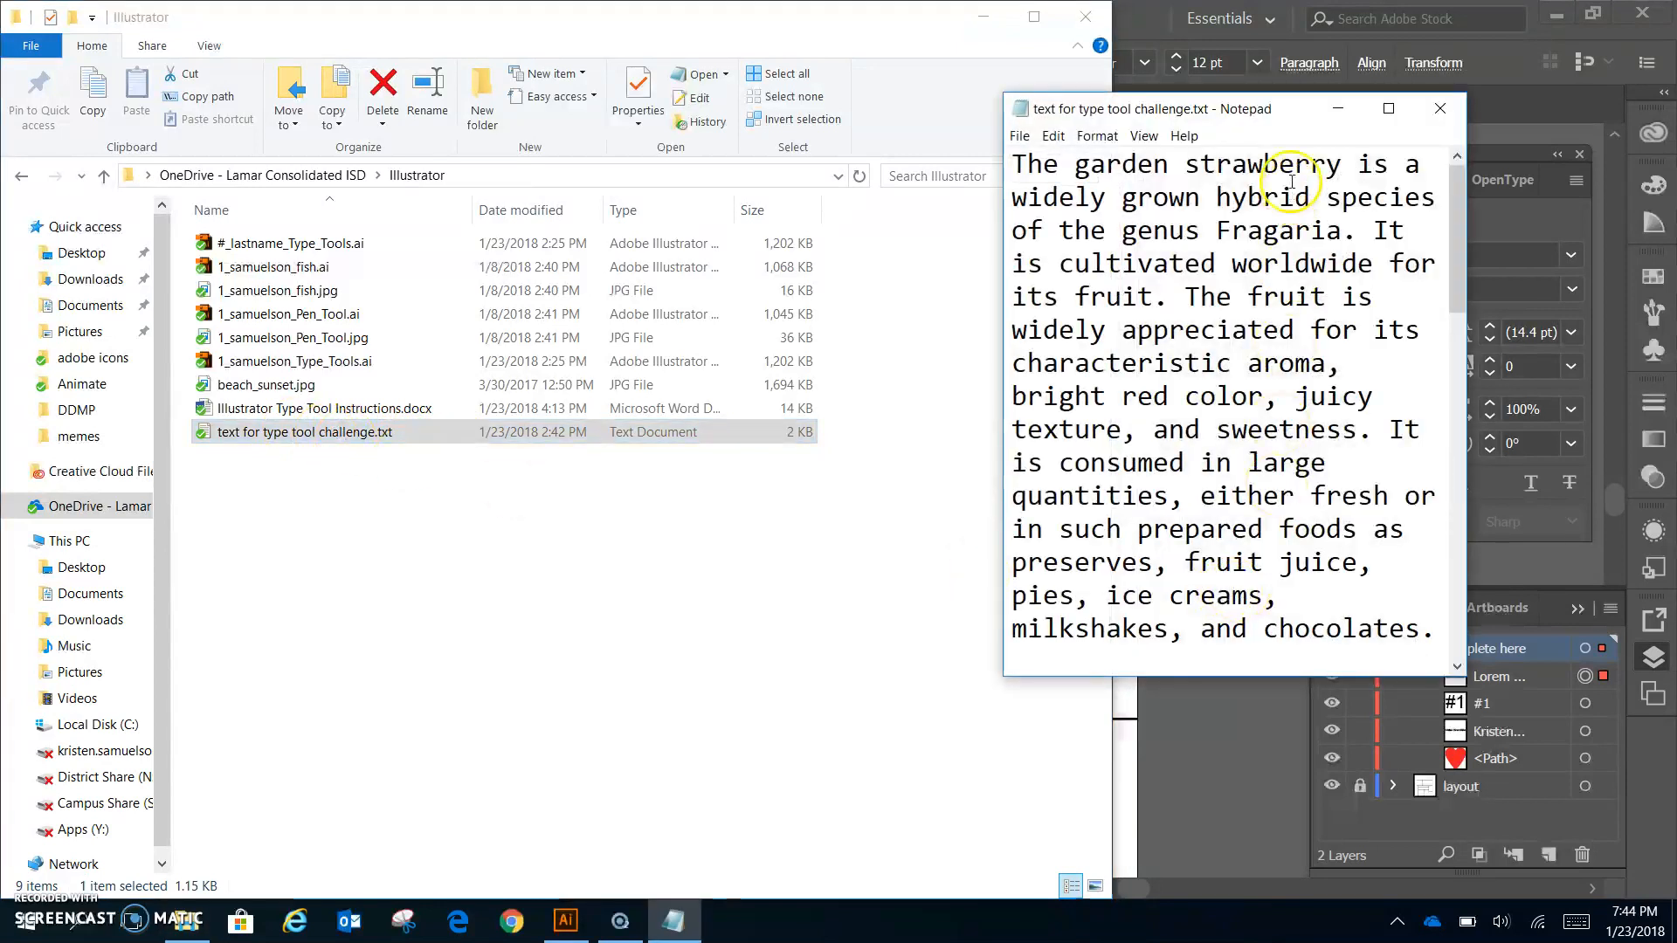
pyautogui.click(1389, 108)
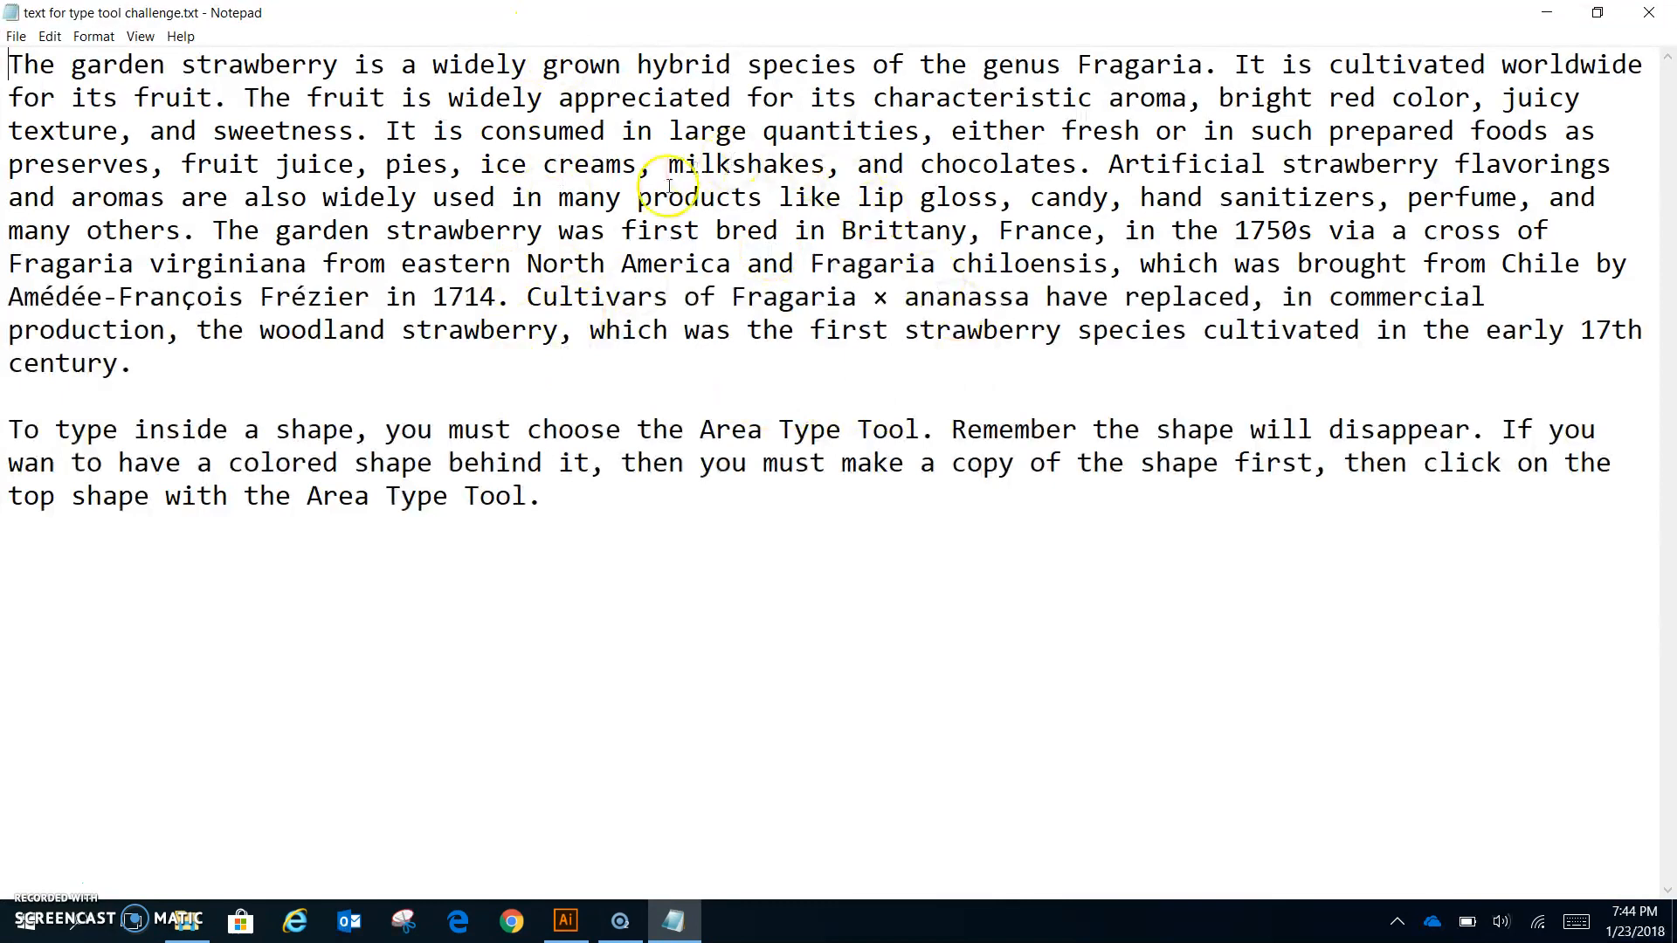
pyautogui.moveTo(187, 363); pyautogui.dragTo(8, 63)
pyautogui.hotkey('ctrl', 'c')
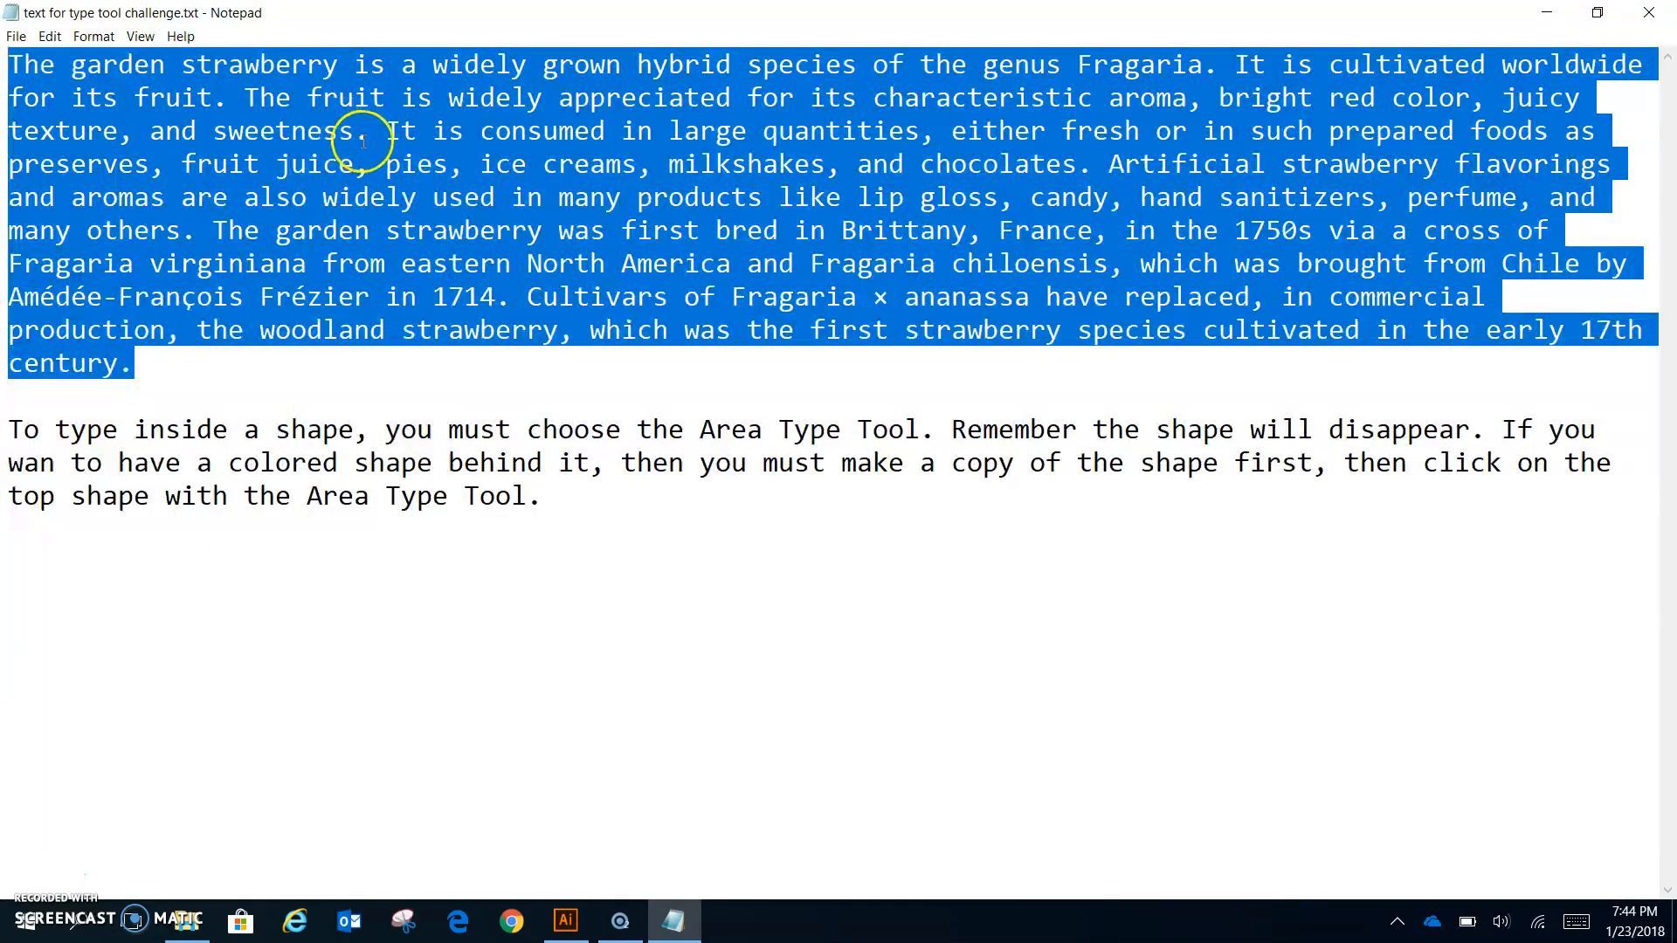
pyautogui.click(1547, 12)
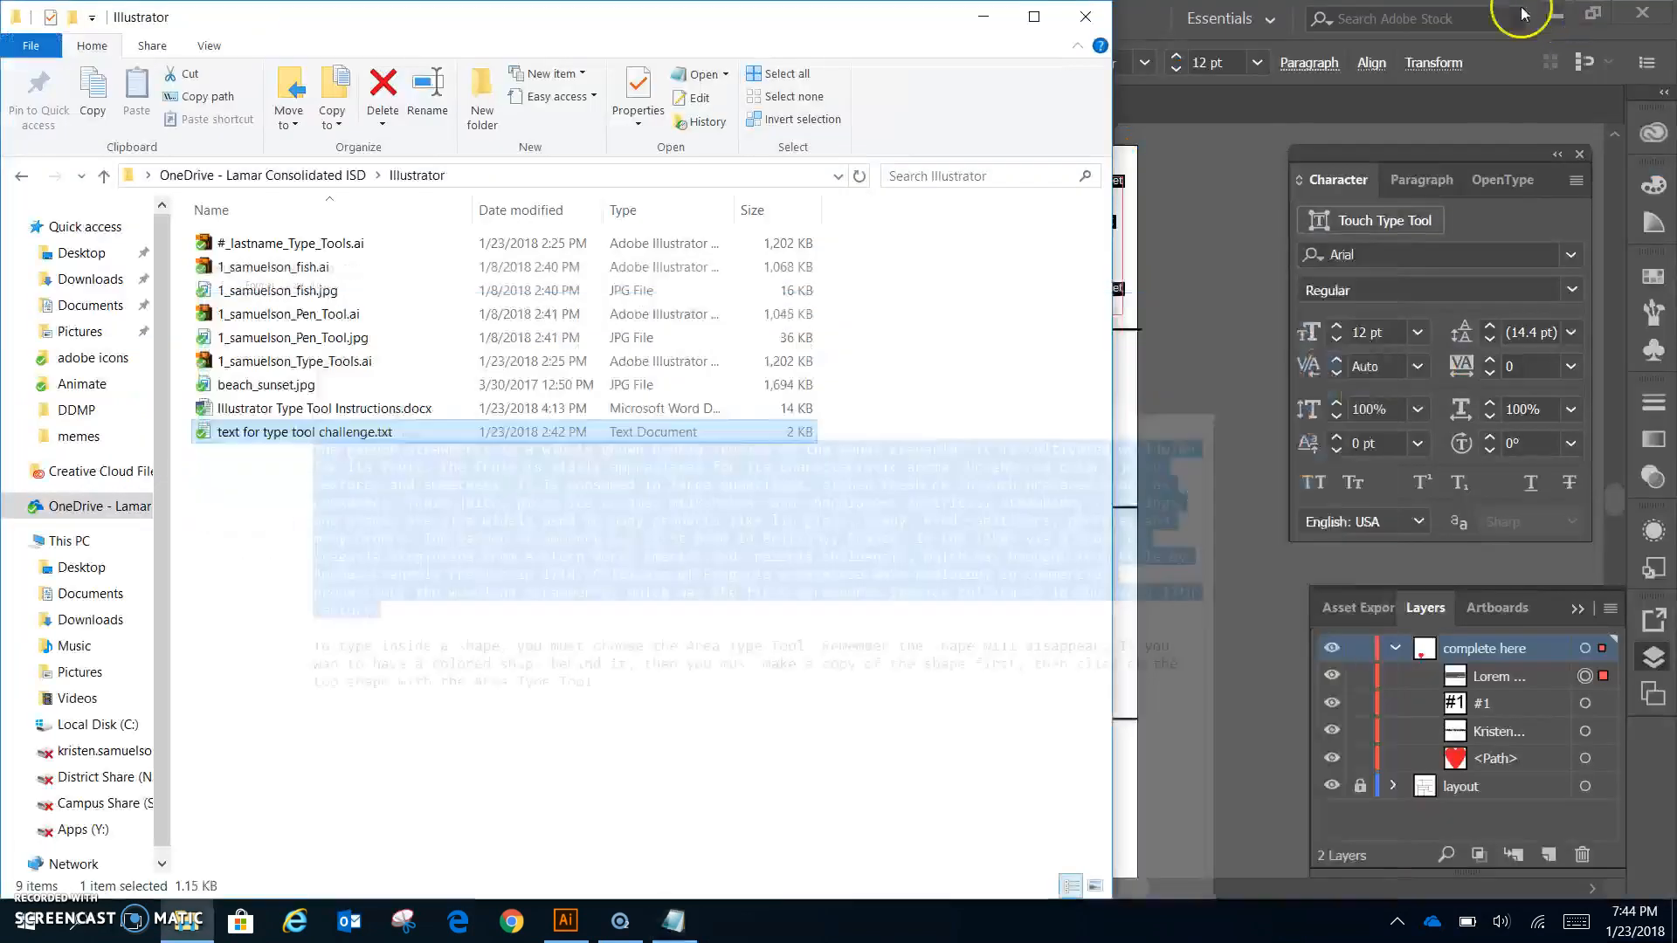
# - Paste the strawberry paragraph over the placeholder text and set it in Verdana Regular
pyautogui.click(1161, 21)
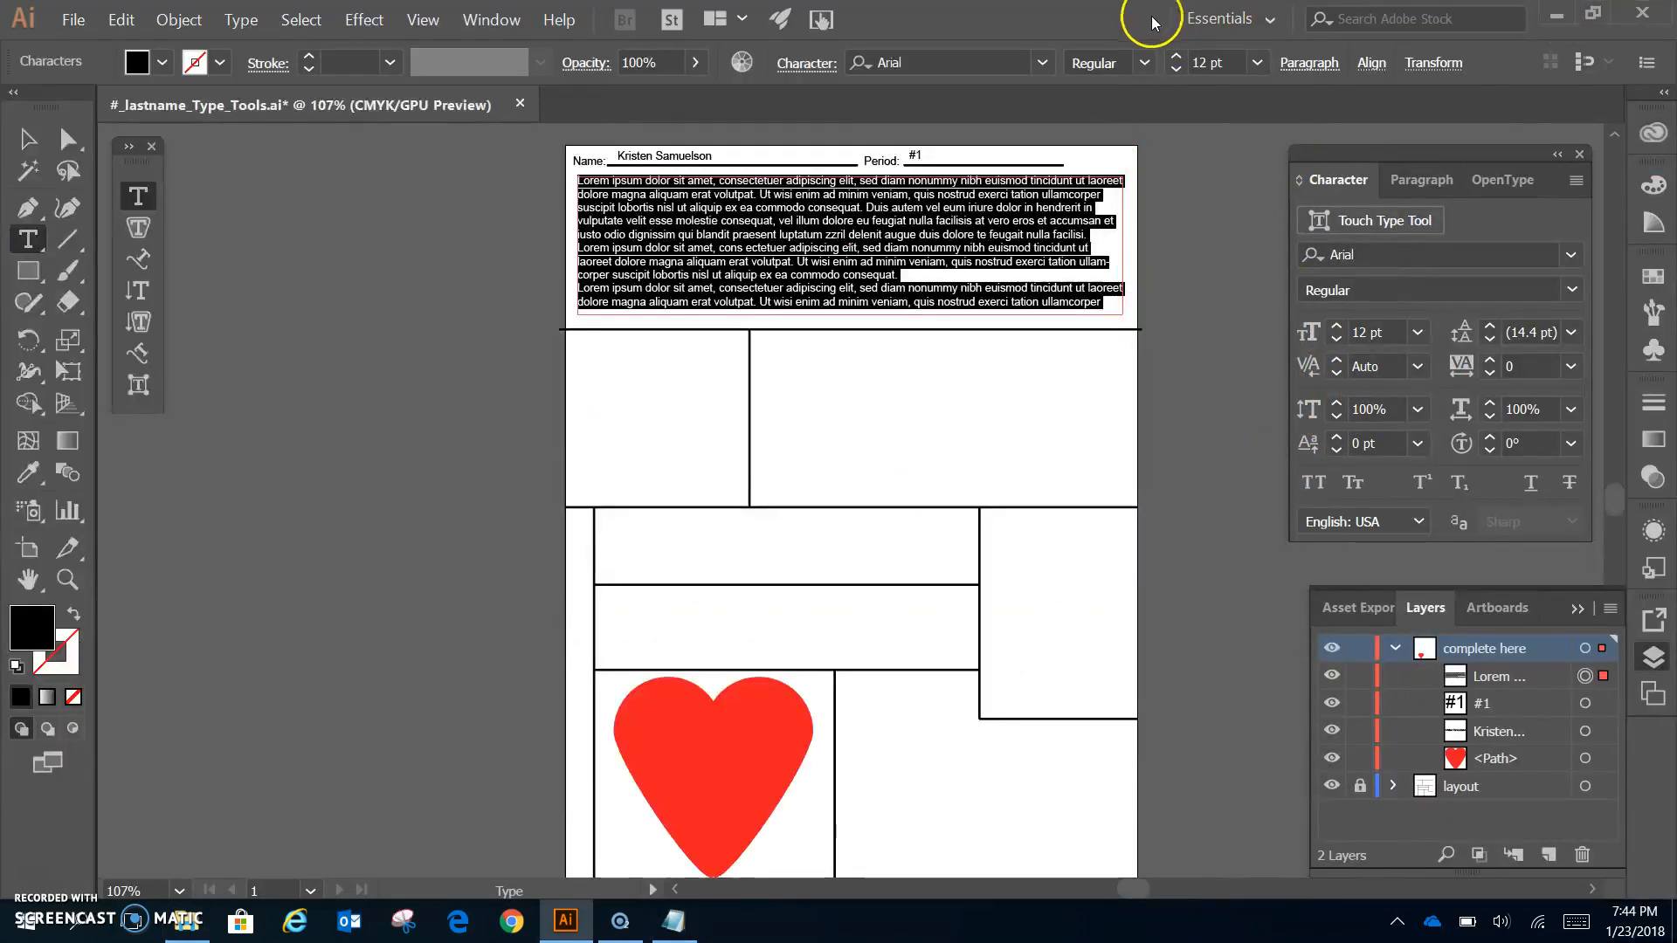
pyautogui.hotkey('ctrl', 'v')
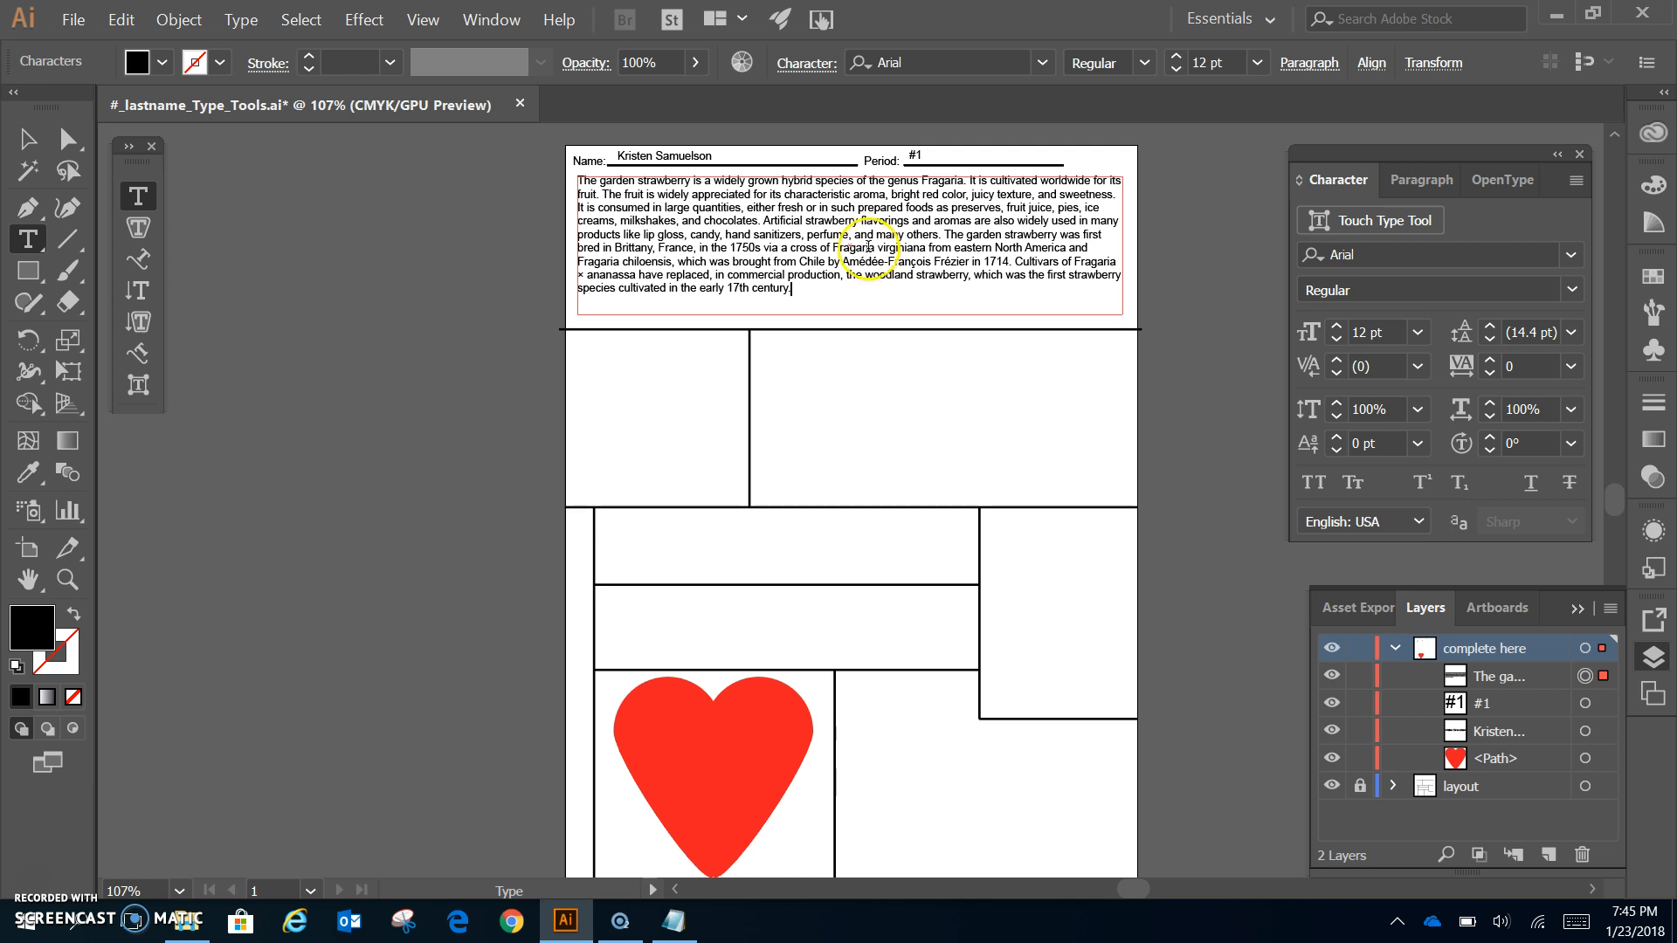
pyautogui.tripleClick(869, 255)
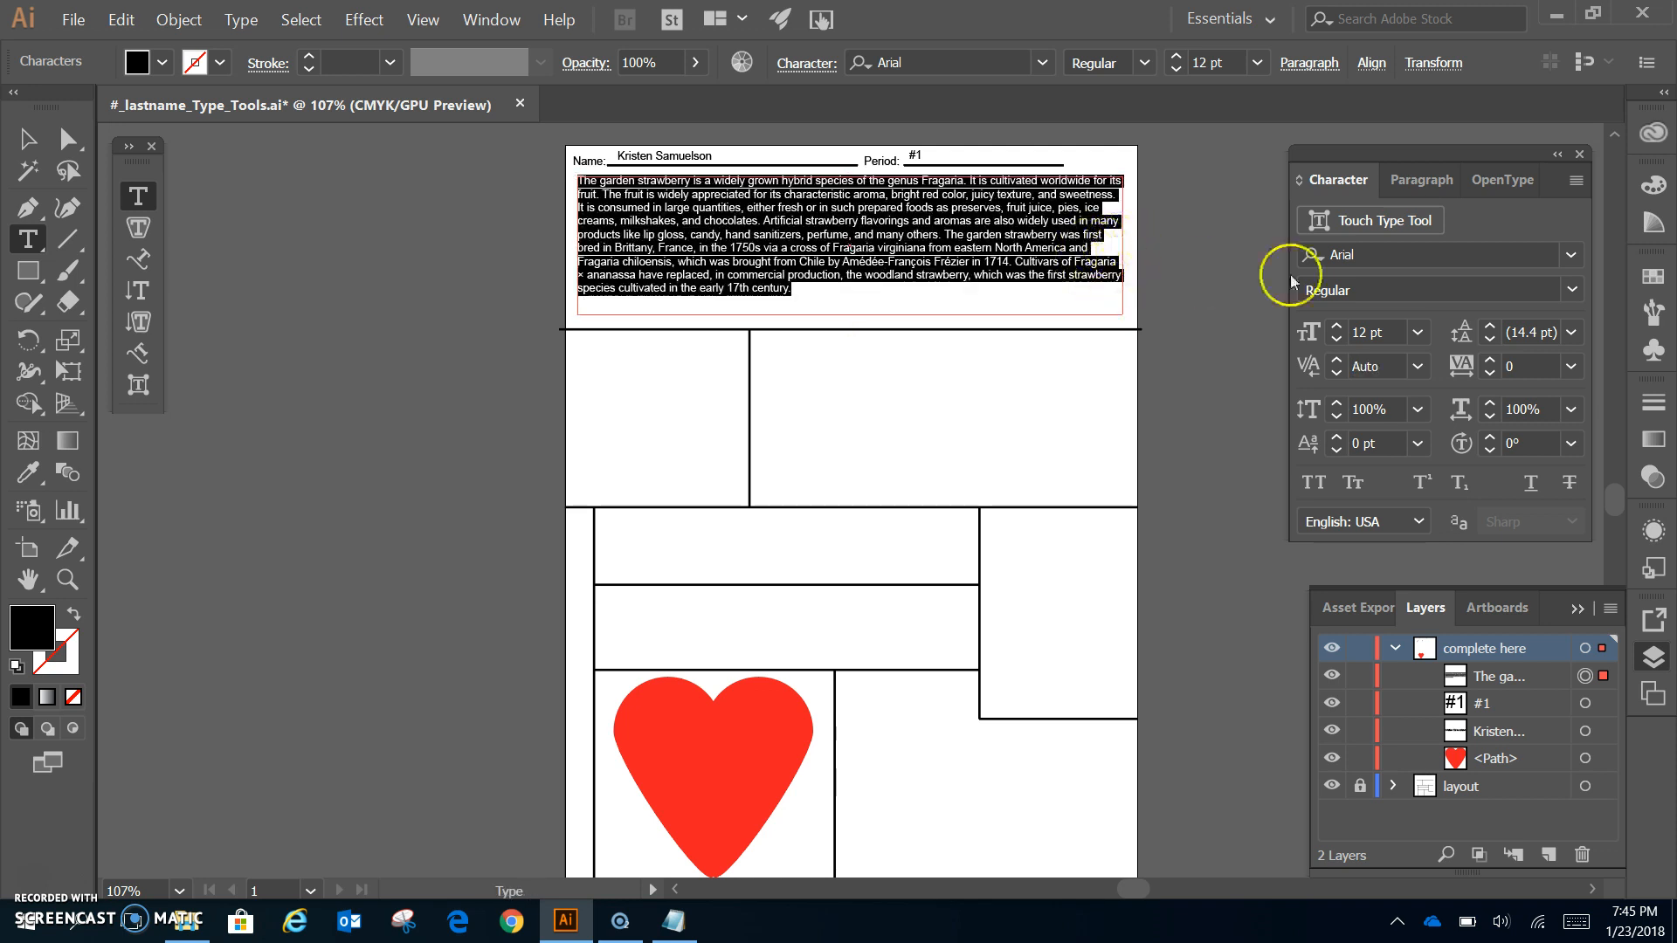
pyautogui.click(1336, 254)
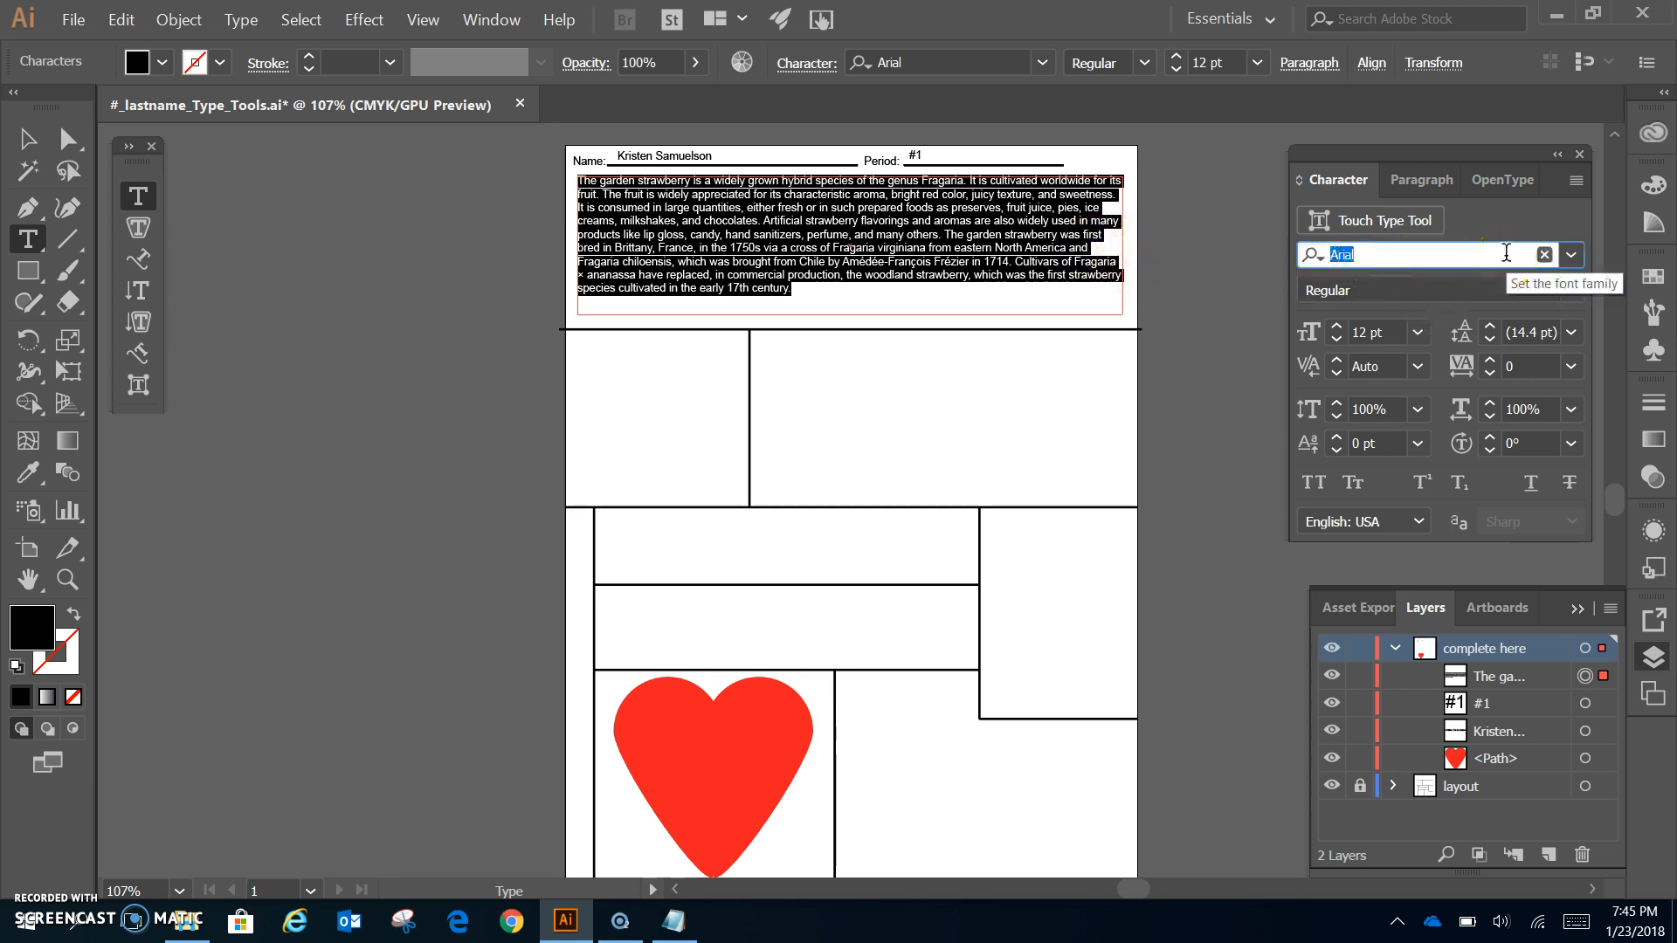
pyautogui.write('verd')
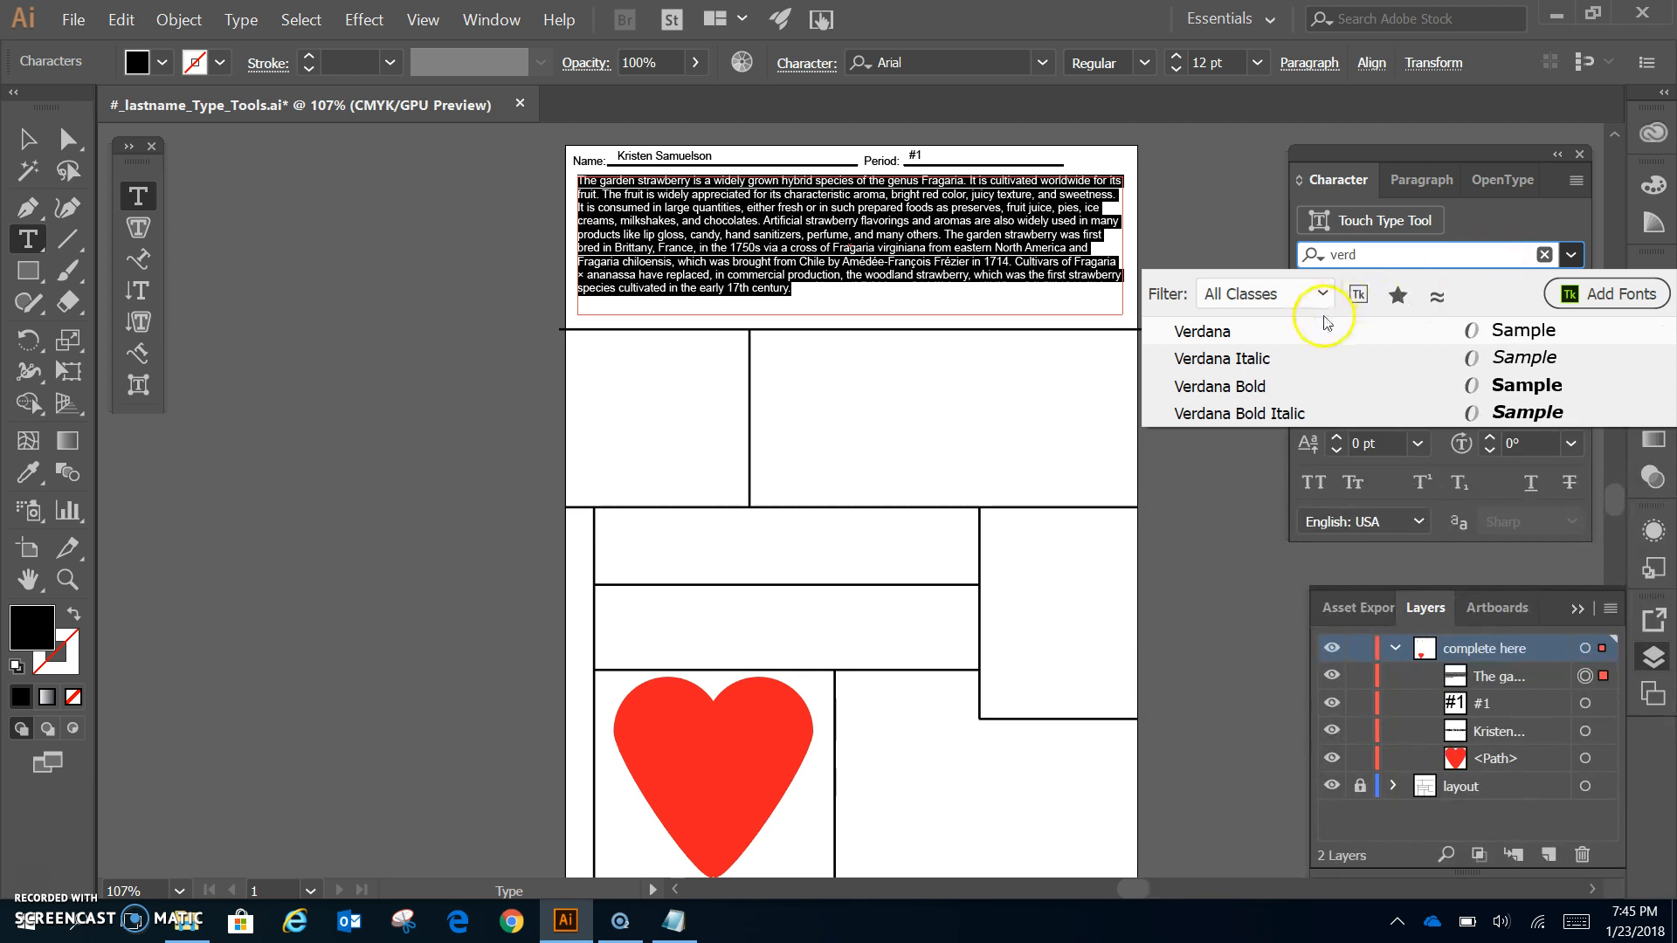
pyautogui.click(1206, 333)
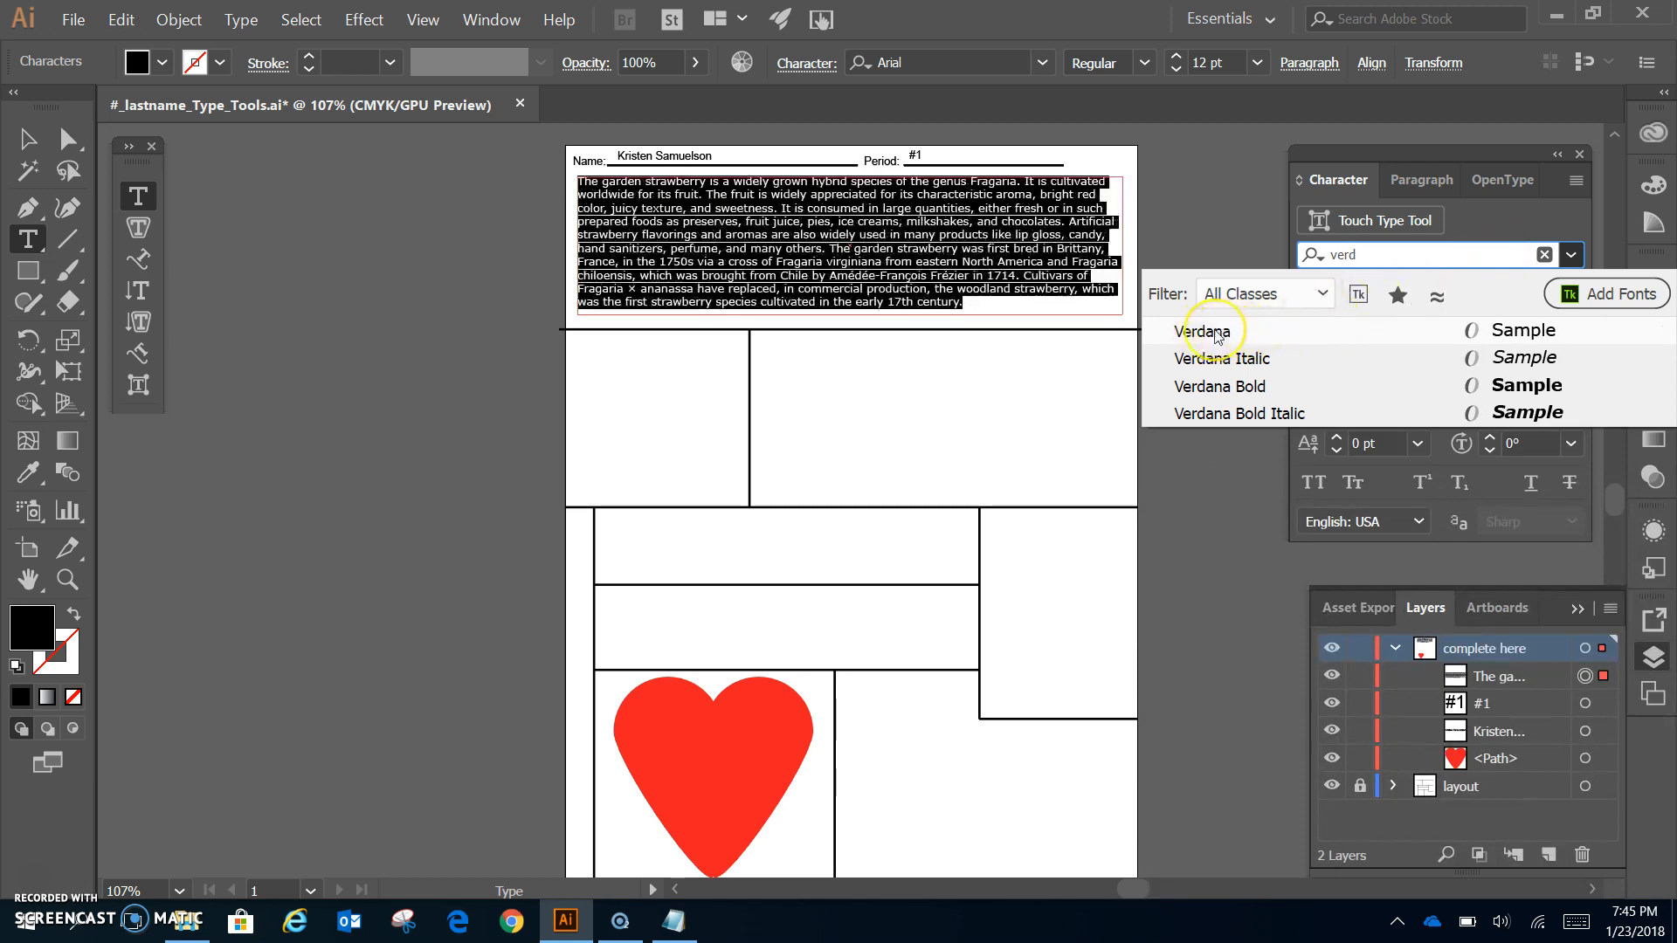
pyautogui.click(1216, 336)
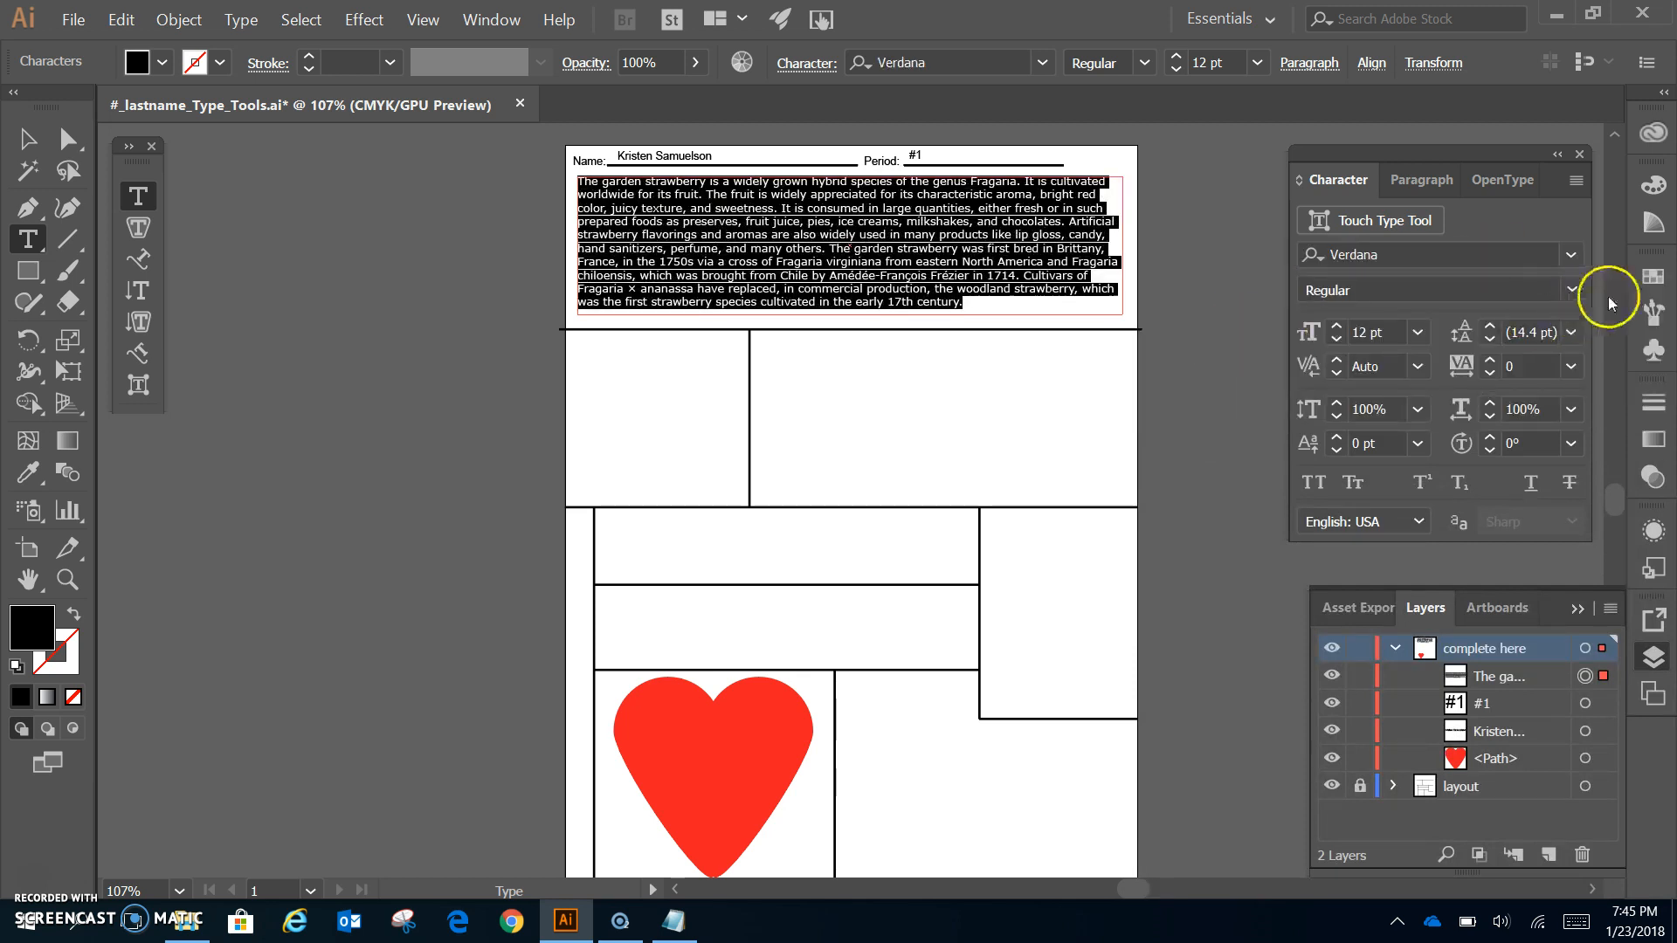
pyautogui.click(1571, 289)
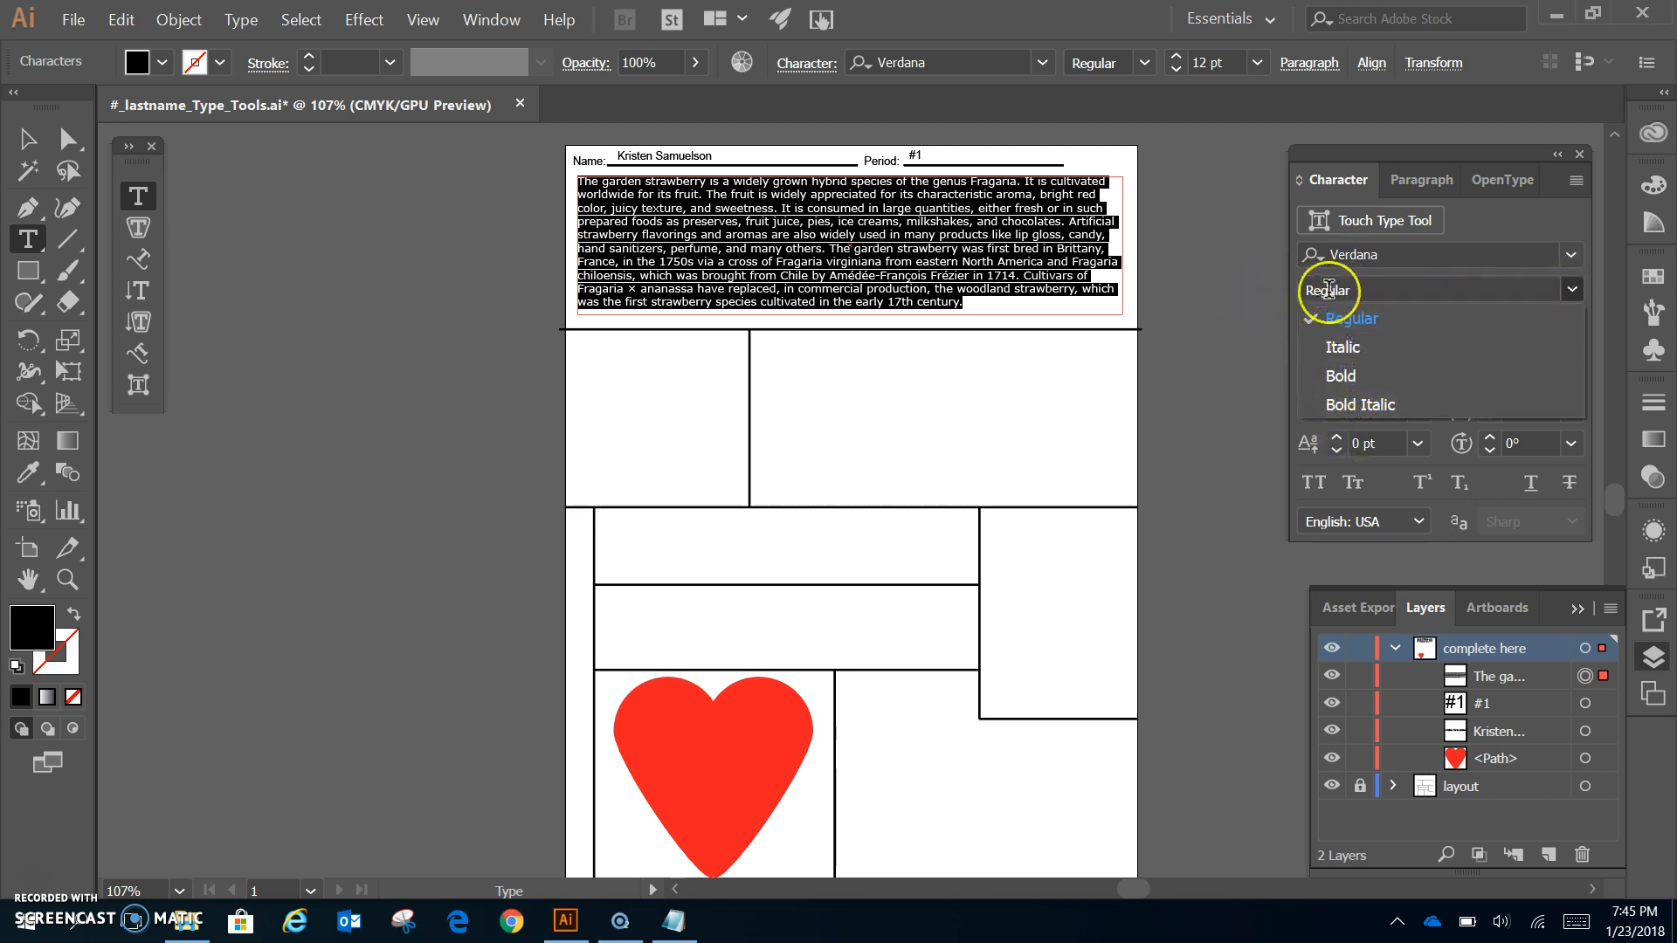
pyautogui.click(1443, 256)
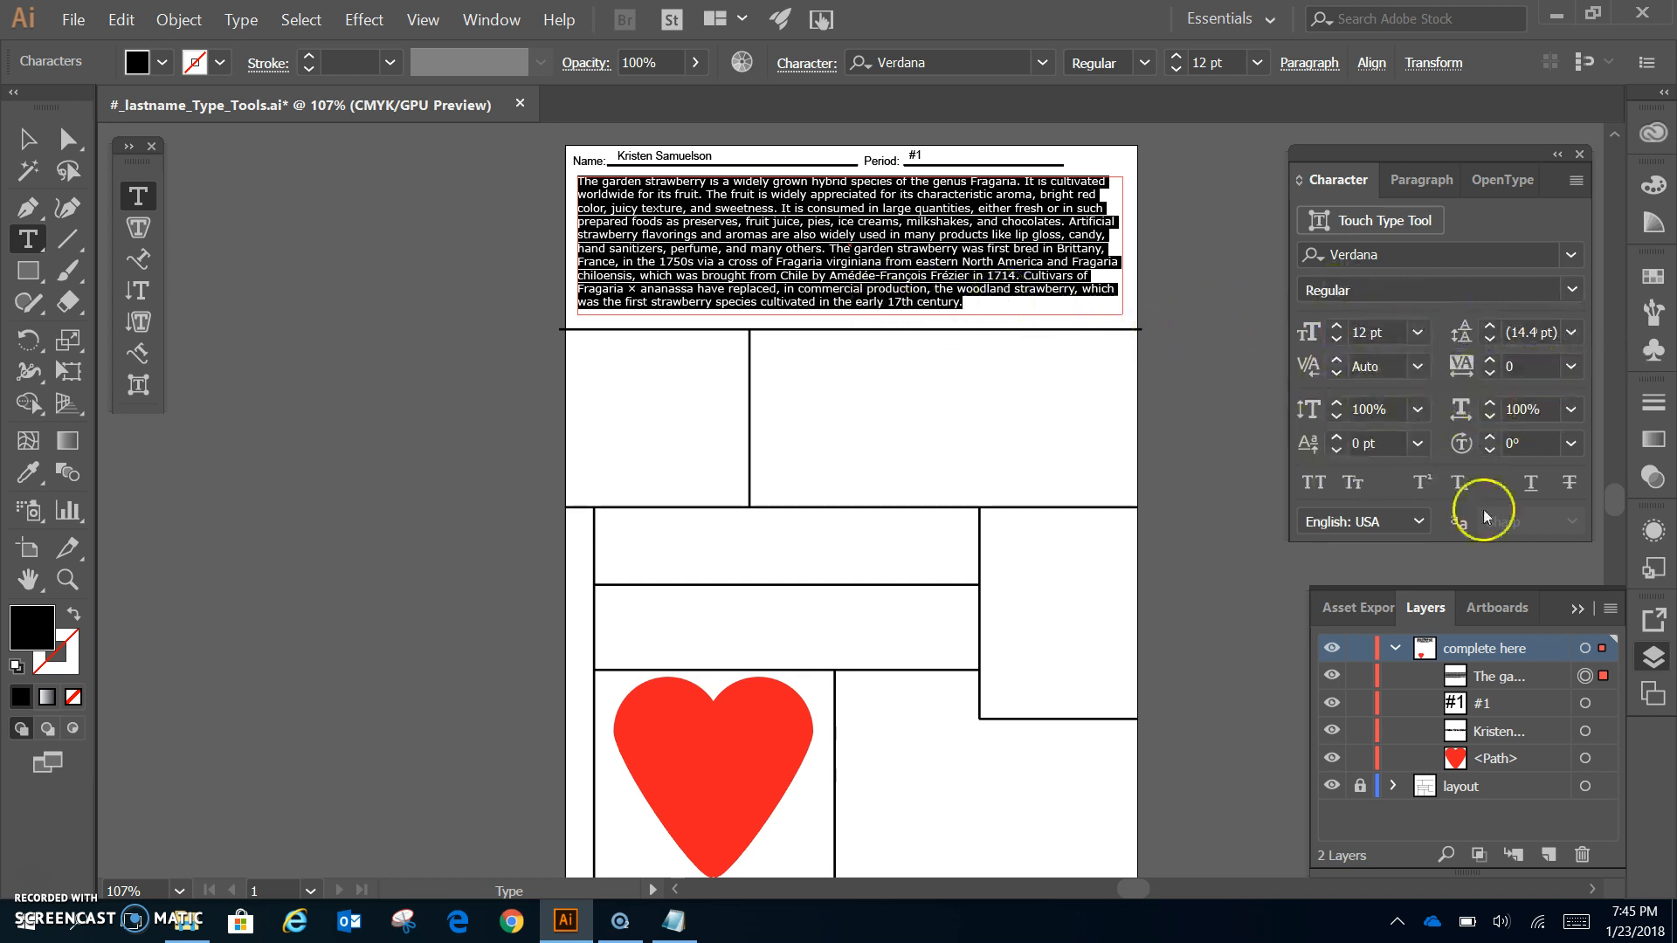
pyautogui.click(1403, 181)
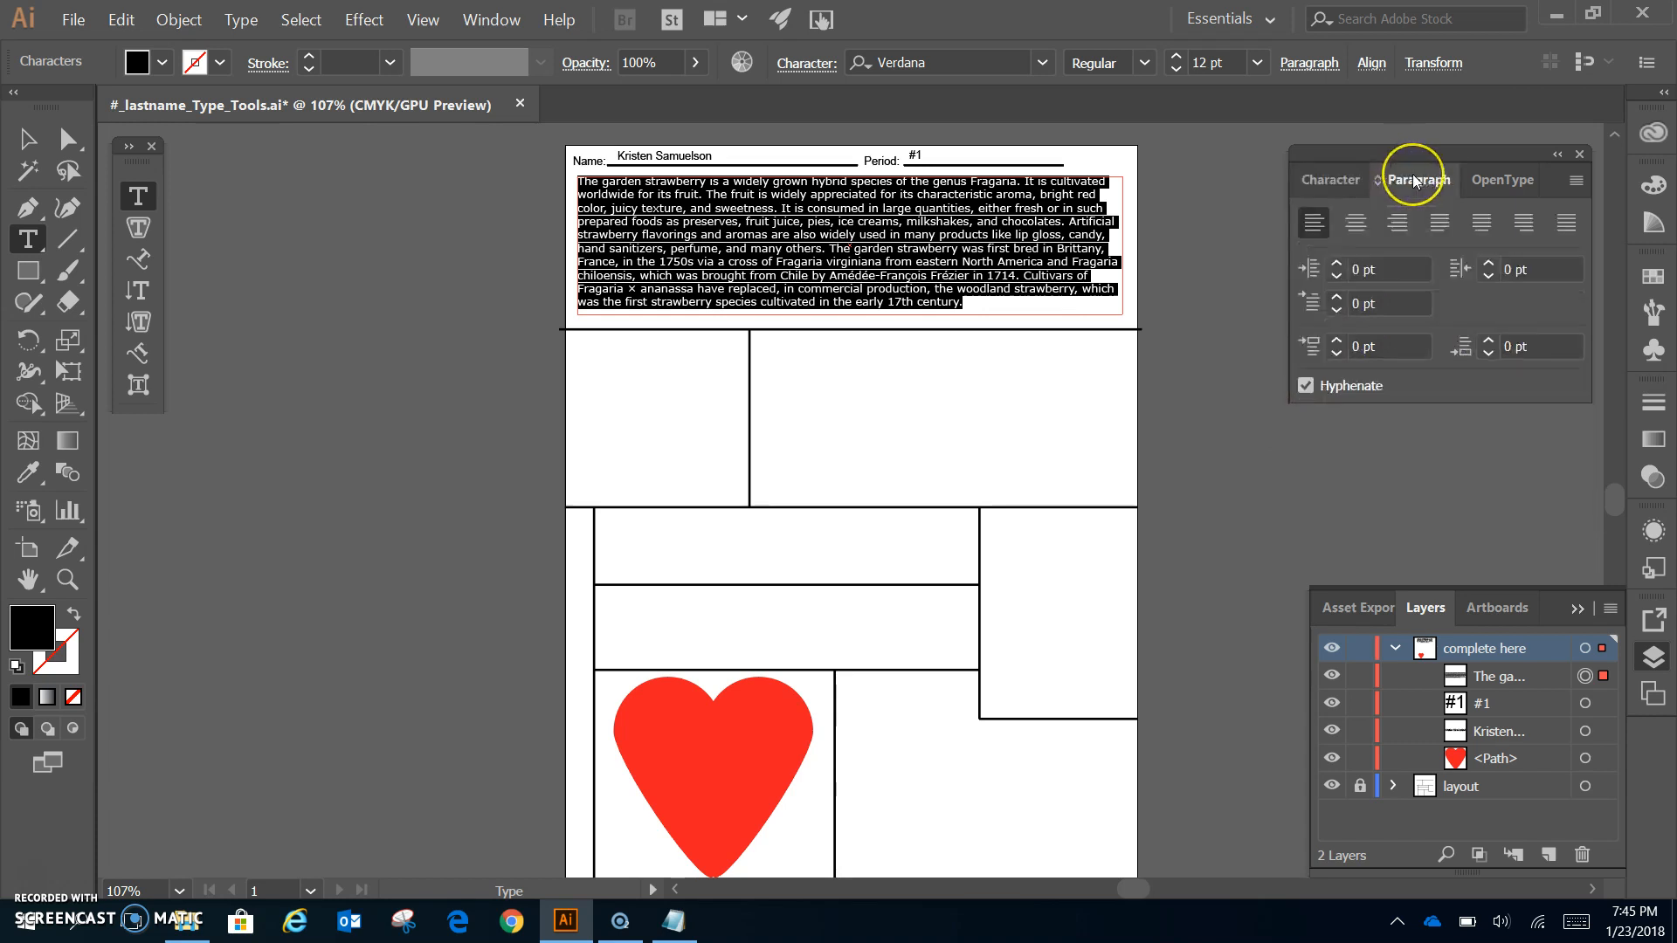
# - Try the alignment options, settling on Justify with last line aligned left
pyautogui.click(1355, 224)
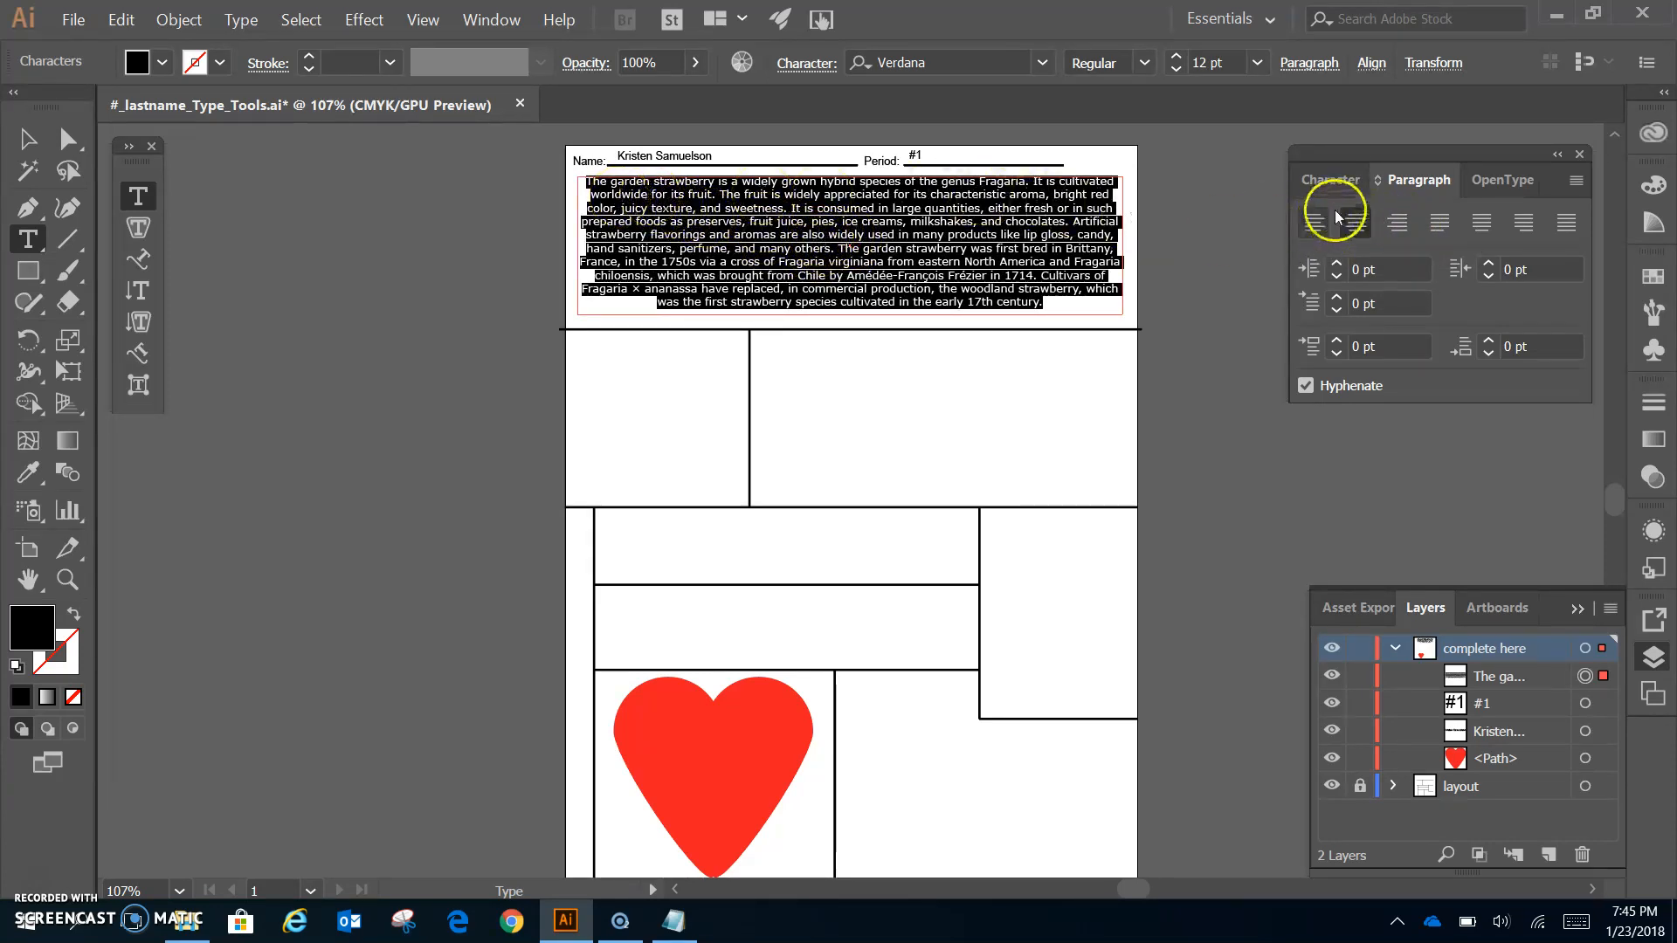
pyautogui.click(1396, 227)
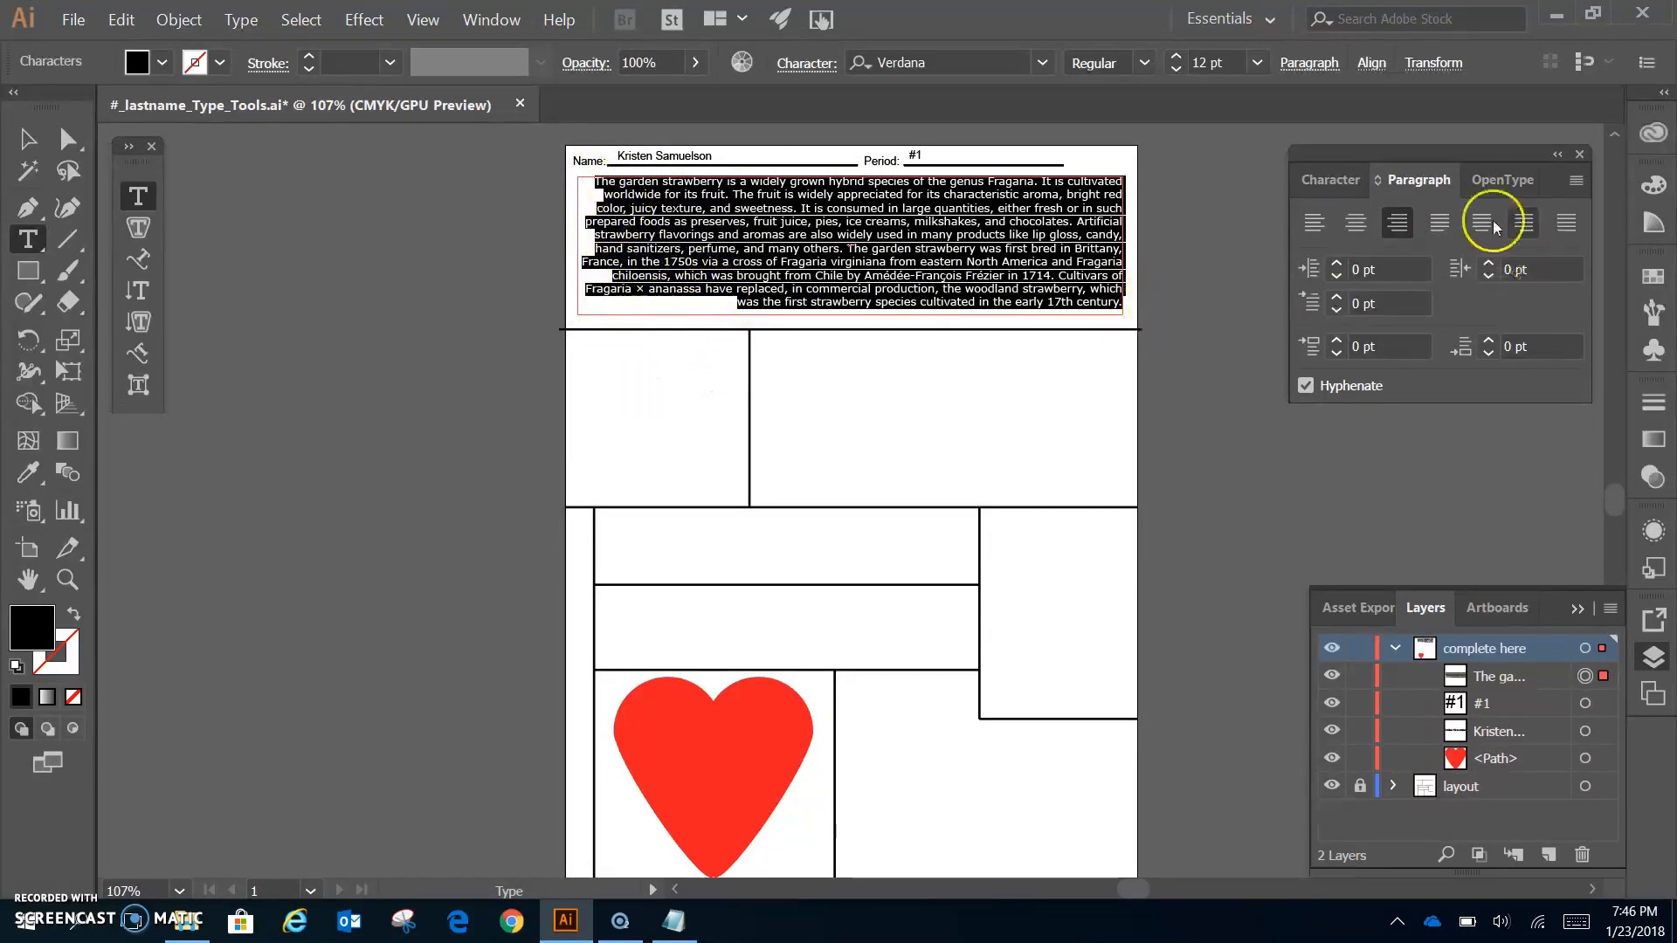
pyautogui.click(1446, 221)
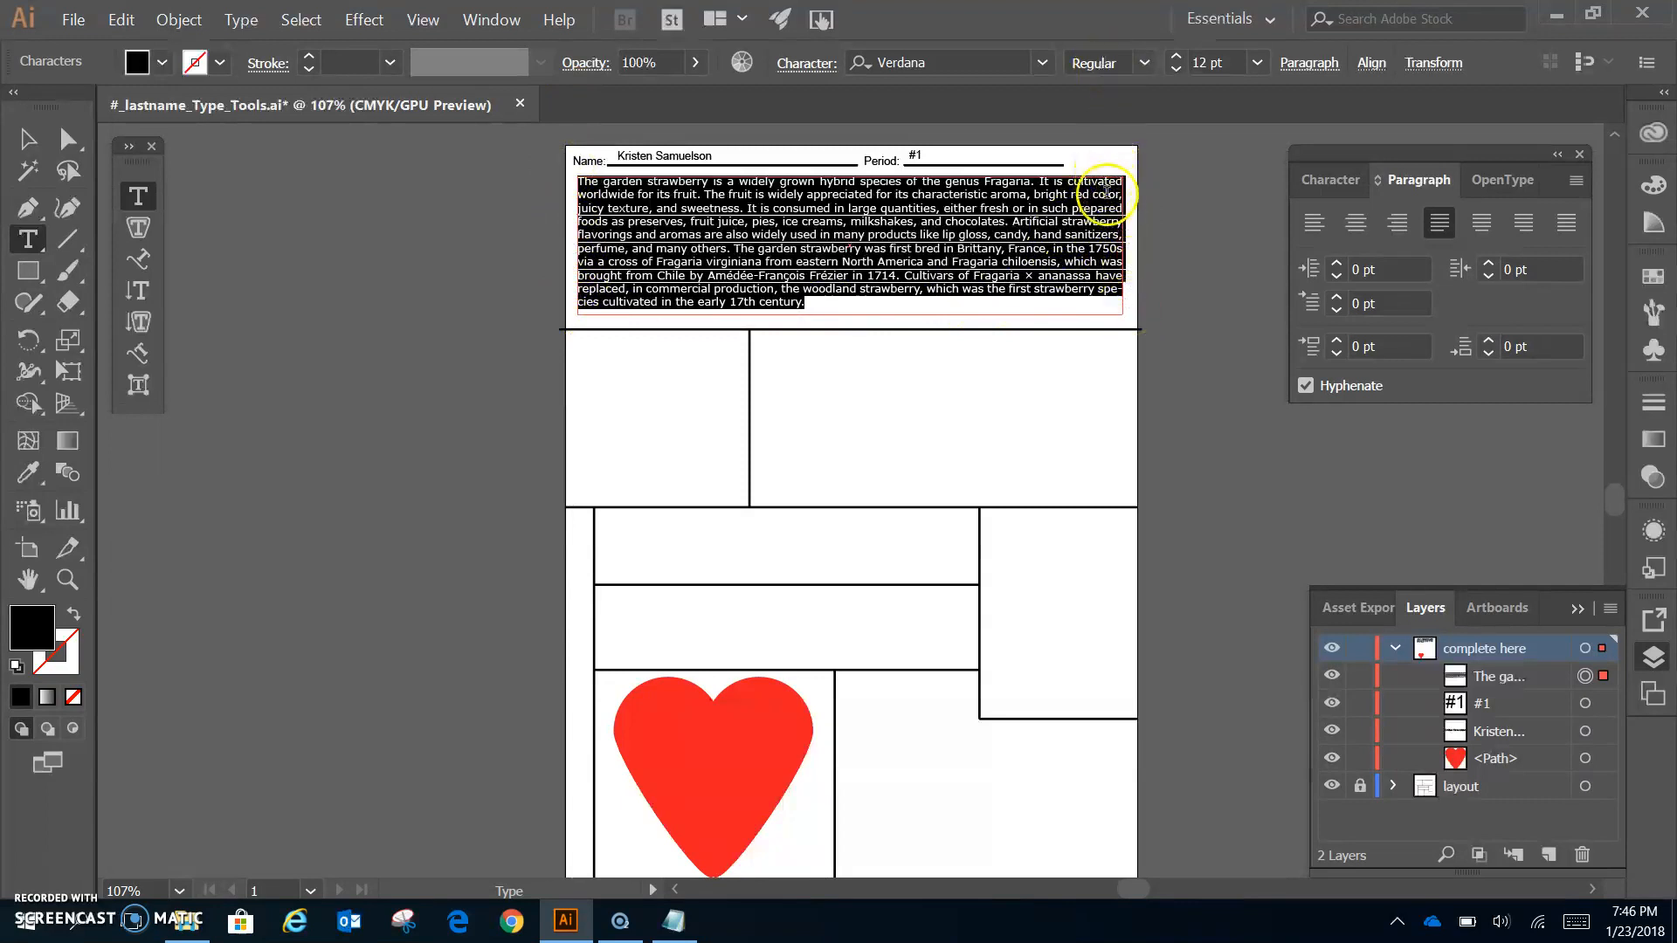
pyautogui.click(1443, 229)
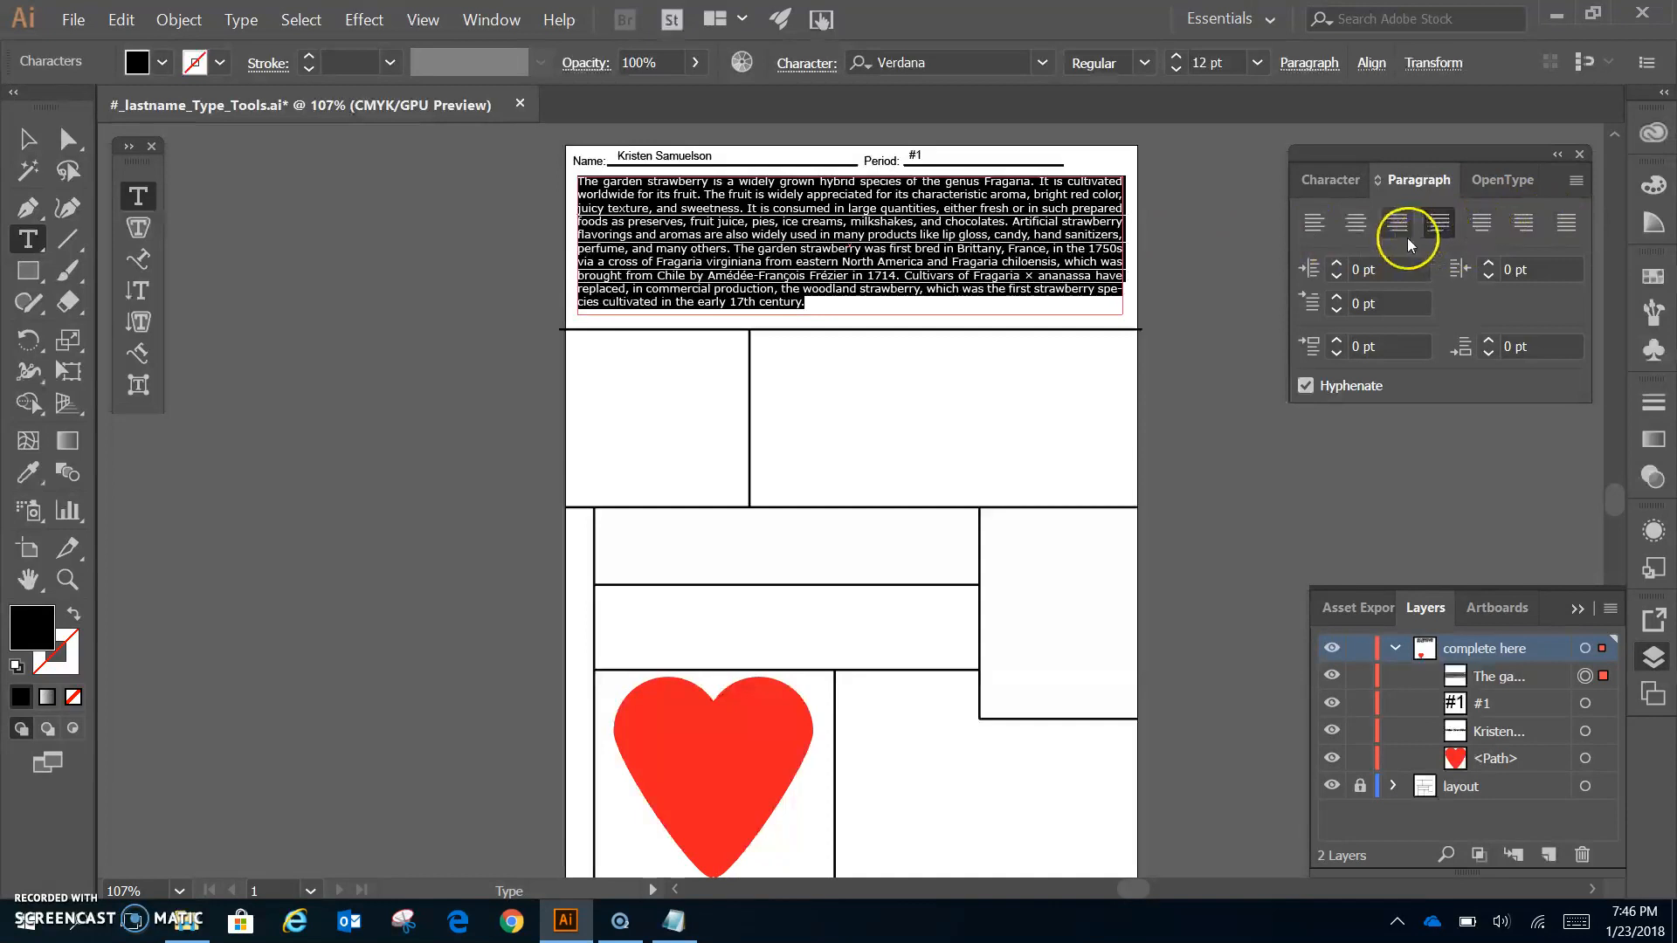
pyautogui.click(1483, 232)
pyautogui.click(1522, 229)
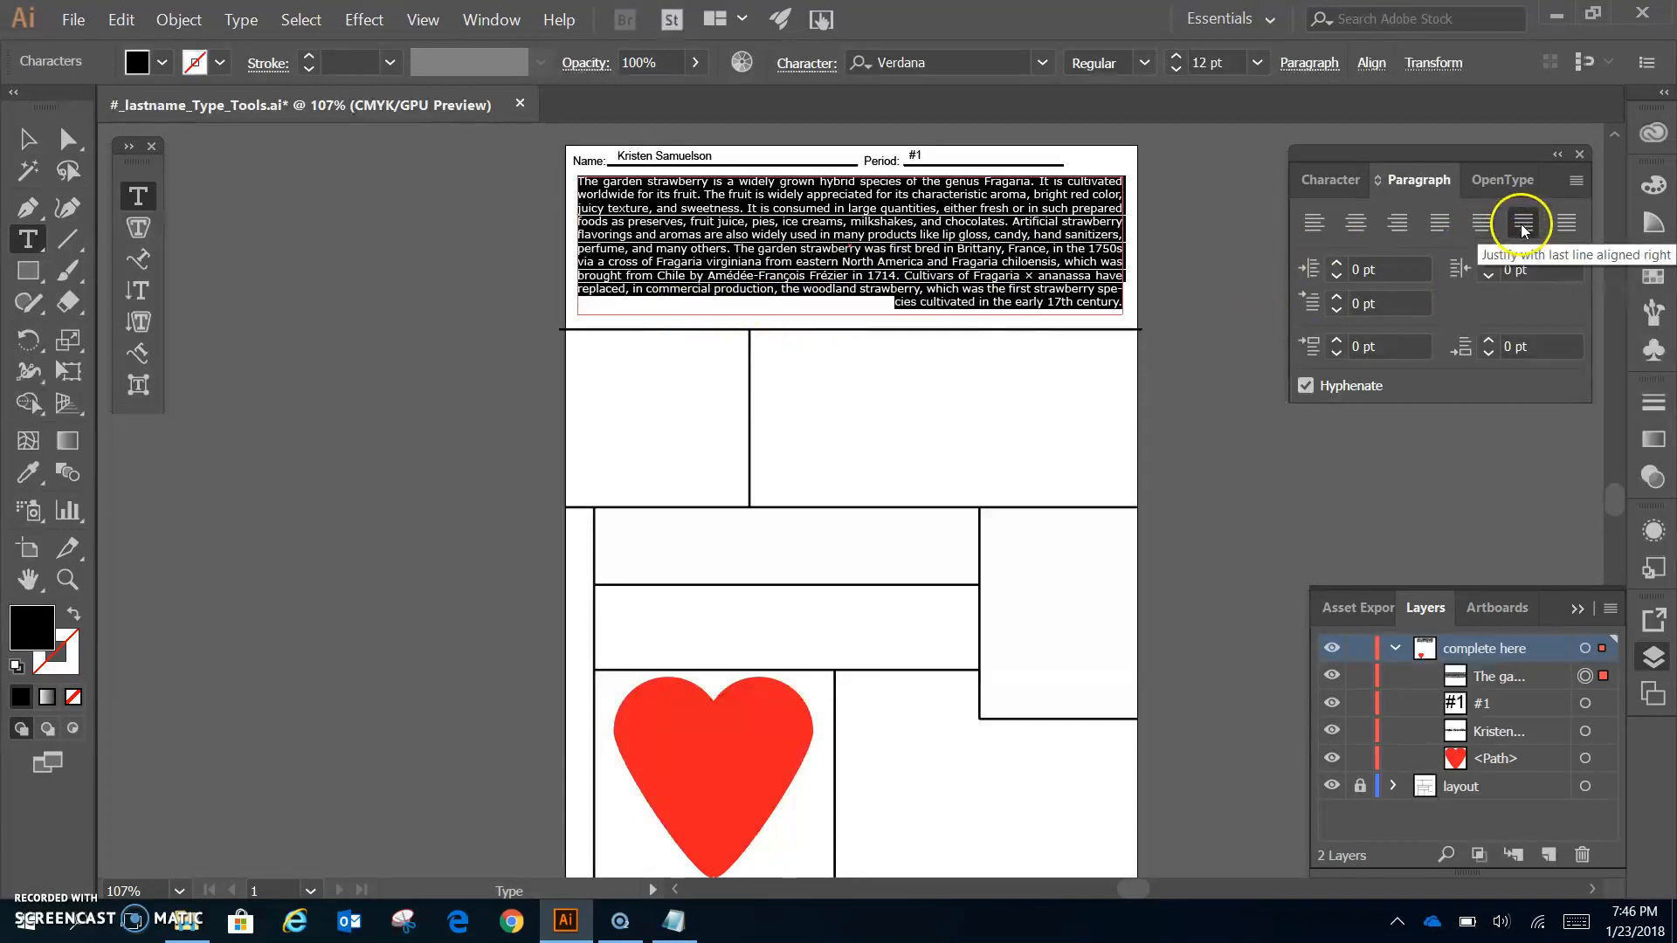
pyautogui.click(1565, 225)
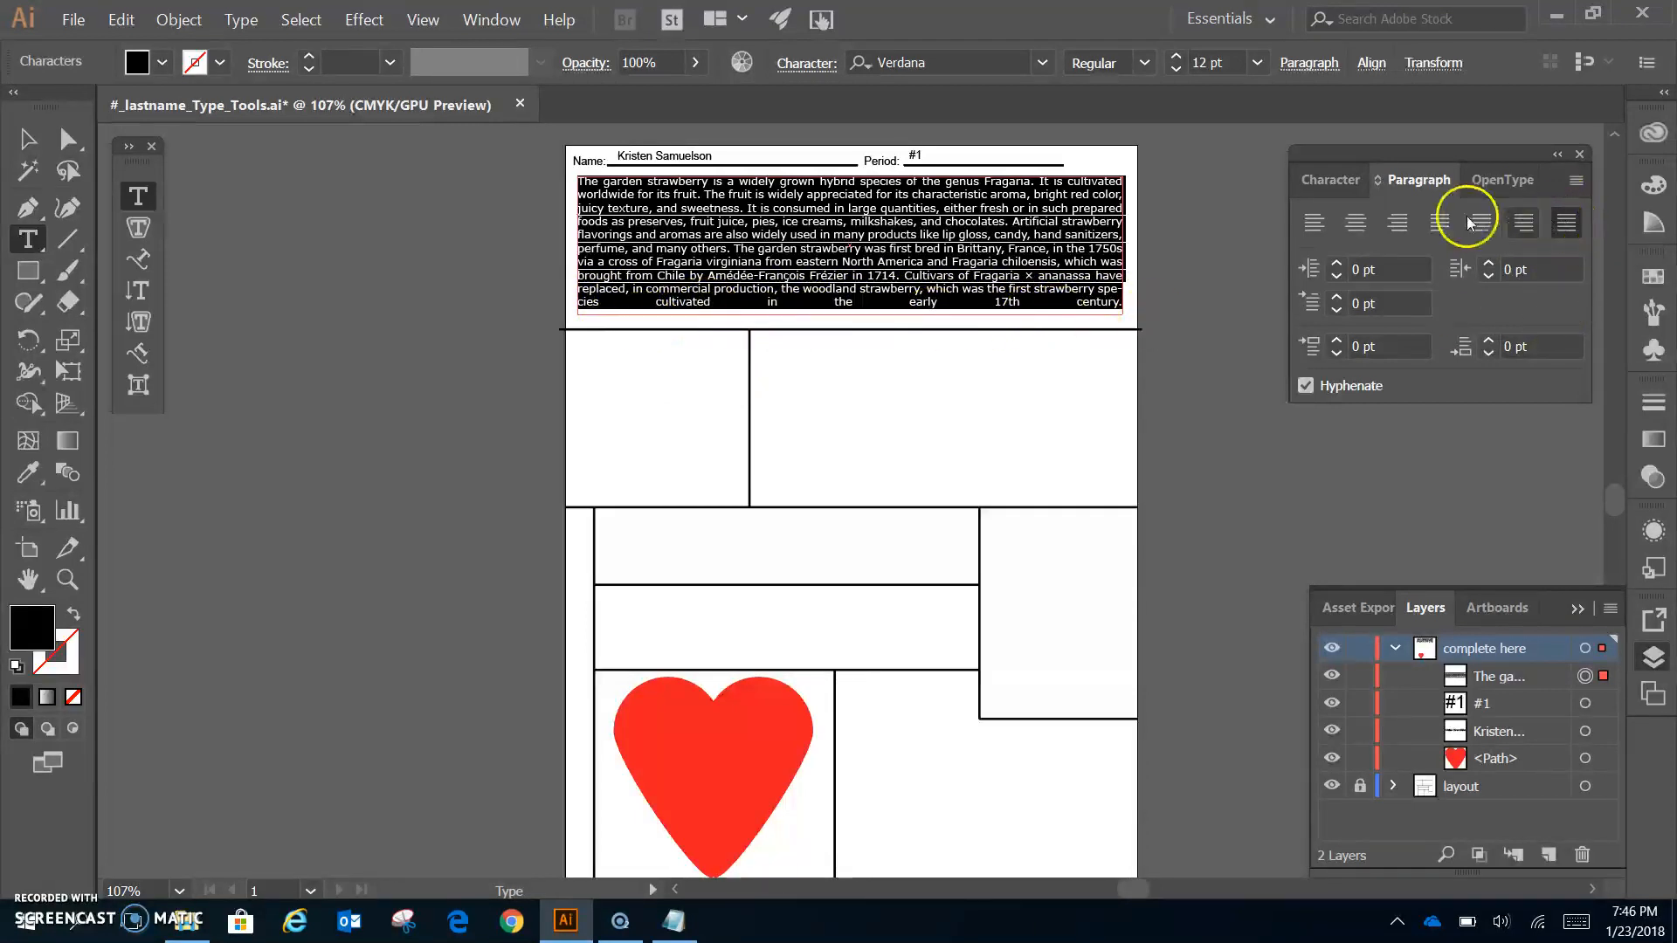
pyautogui.click(1441, 223)
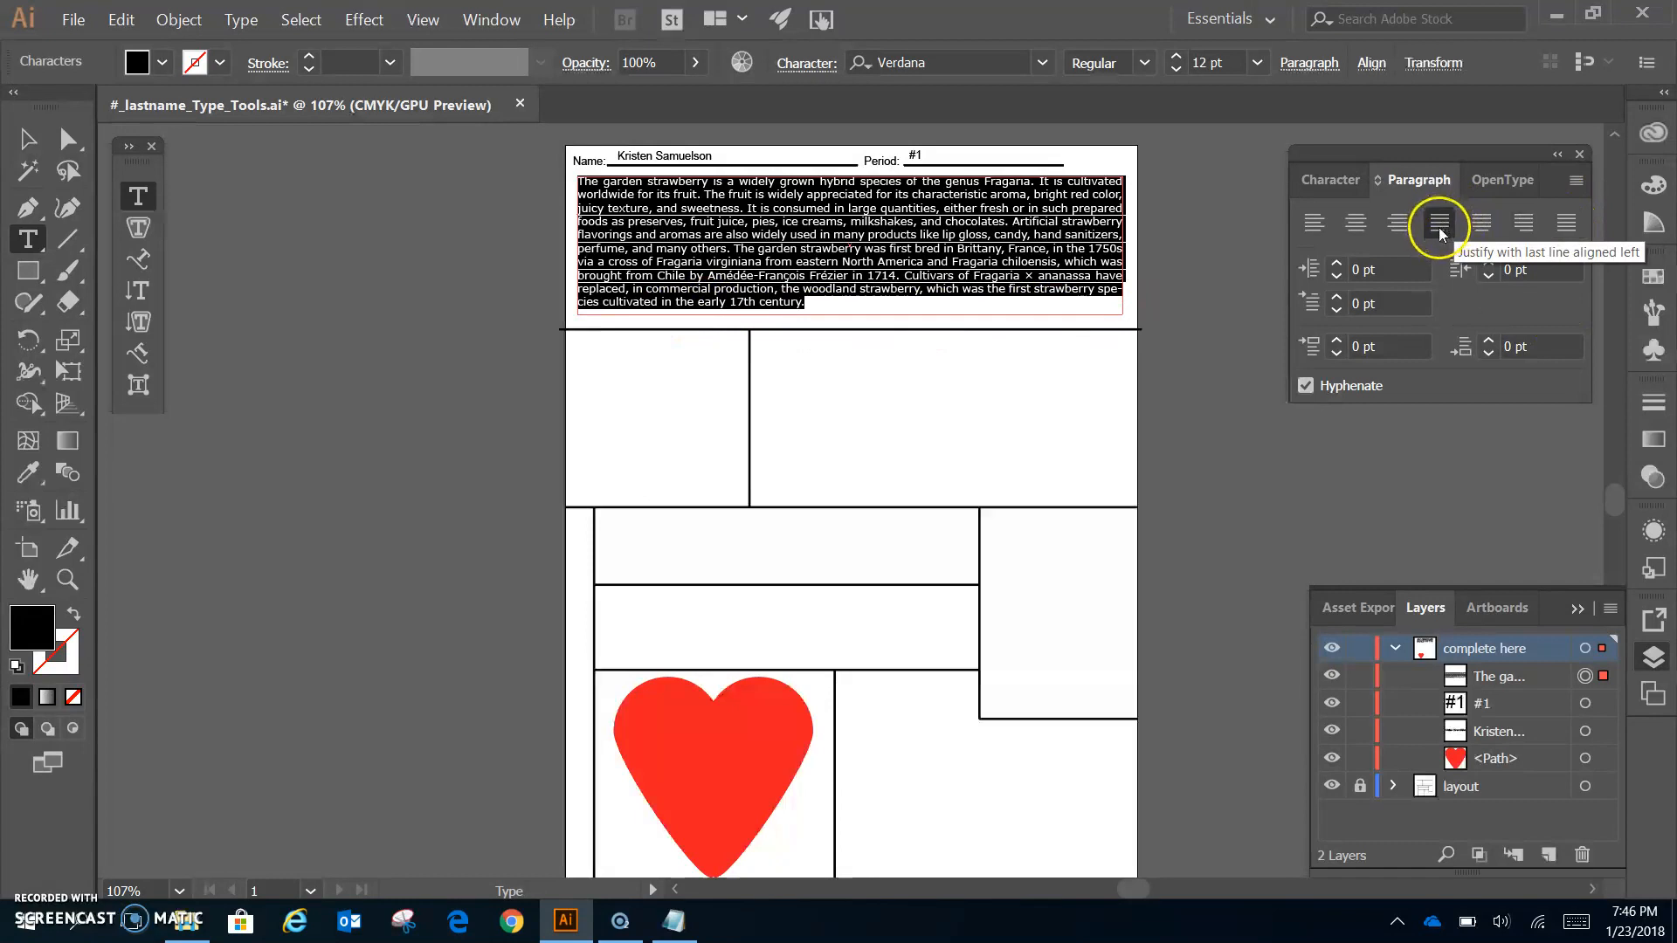
# - Step the paragraph's left indent up to 9 pt
pyautogui.click(1337, 264)
pyautogui.click(1337, 263)
pyautogui.click(1337, 264)
pyautogui.click(1337, 264)
pyautogui.click(1336, 263)
pyautogui.click(1337, 264)
pyautogui.click(1337, 263)
pyautogui.click(1337, 263)
pyautogui.click(1337, 263)
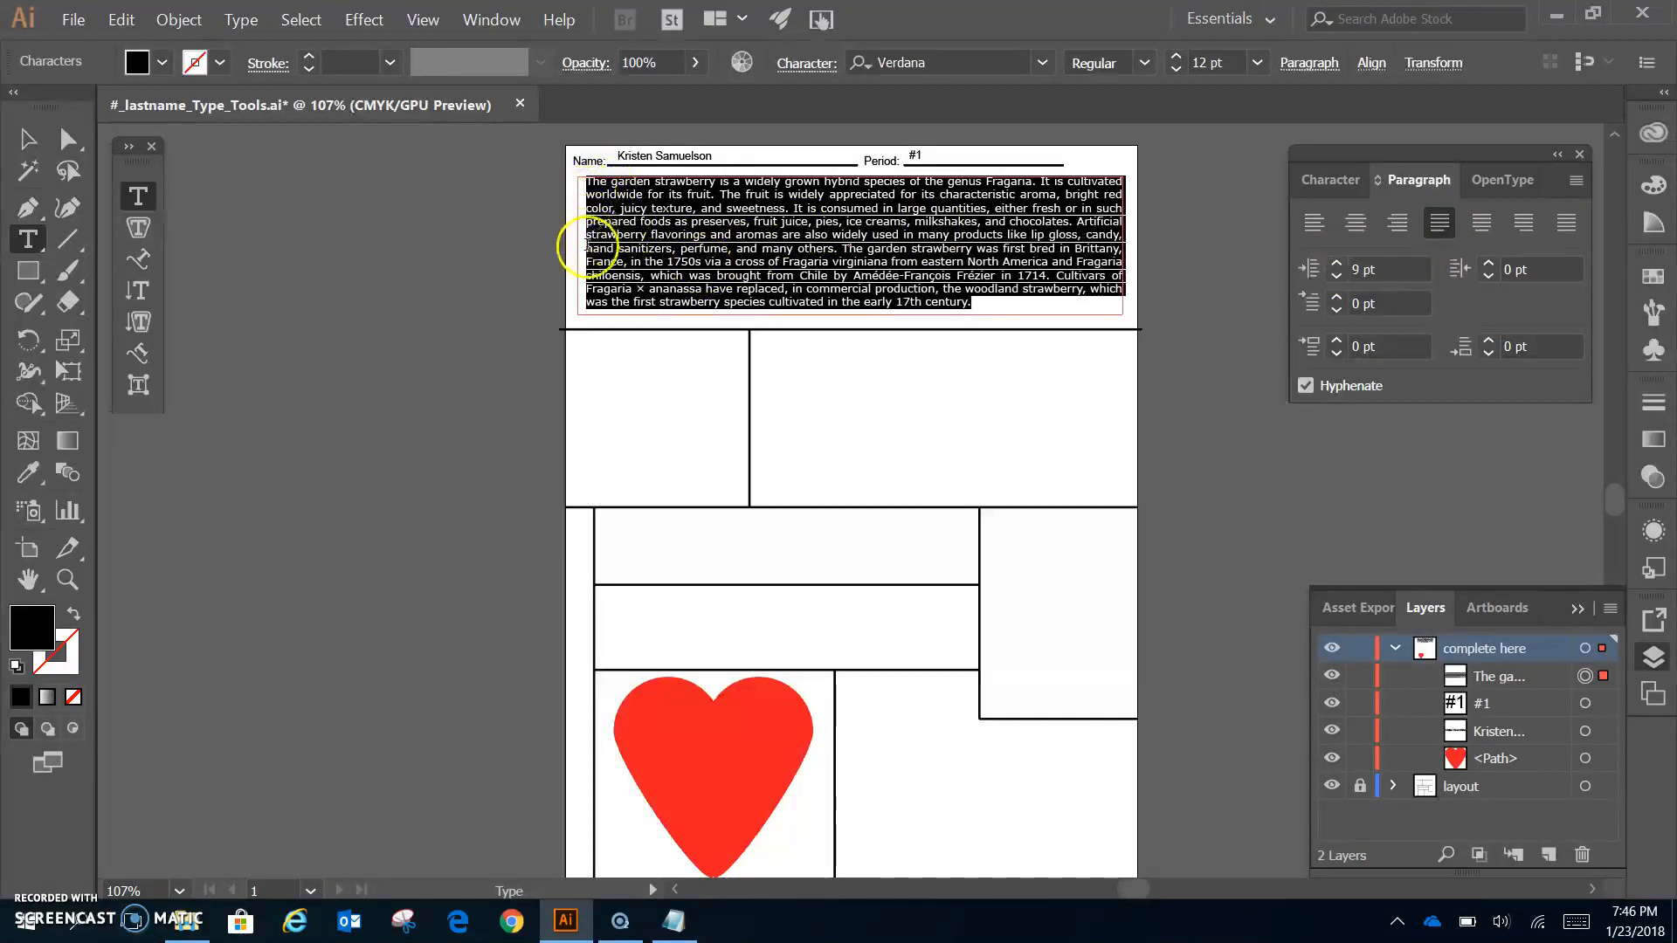
# - Reset the paragraph's left and right indents to 0 pt
pyautogui.click(1402, 262)
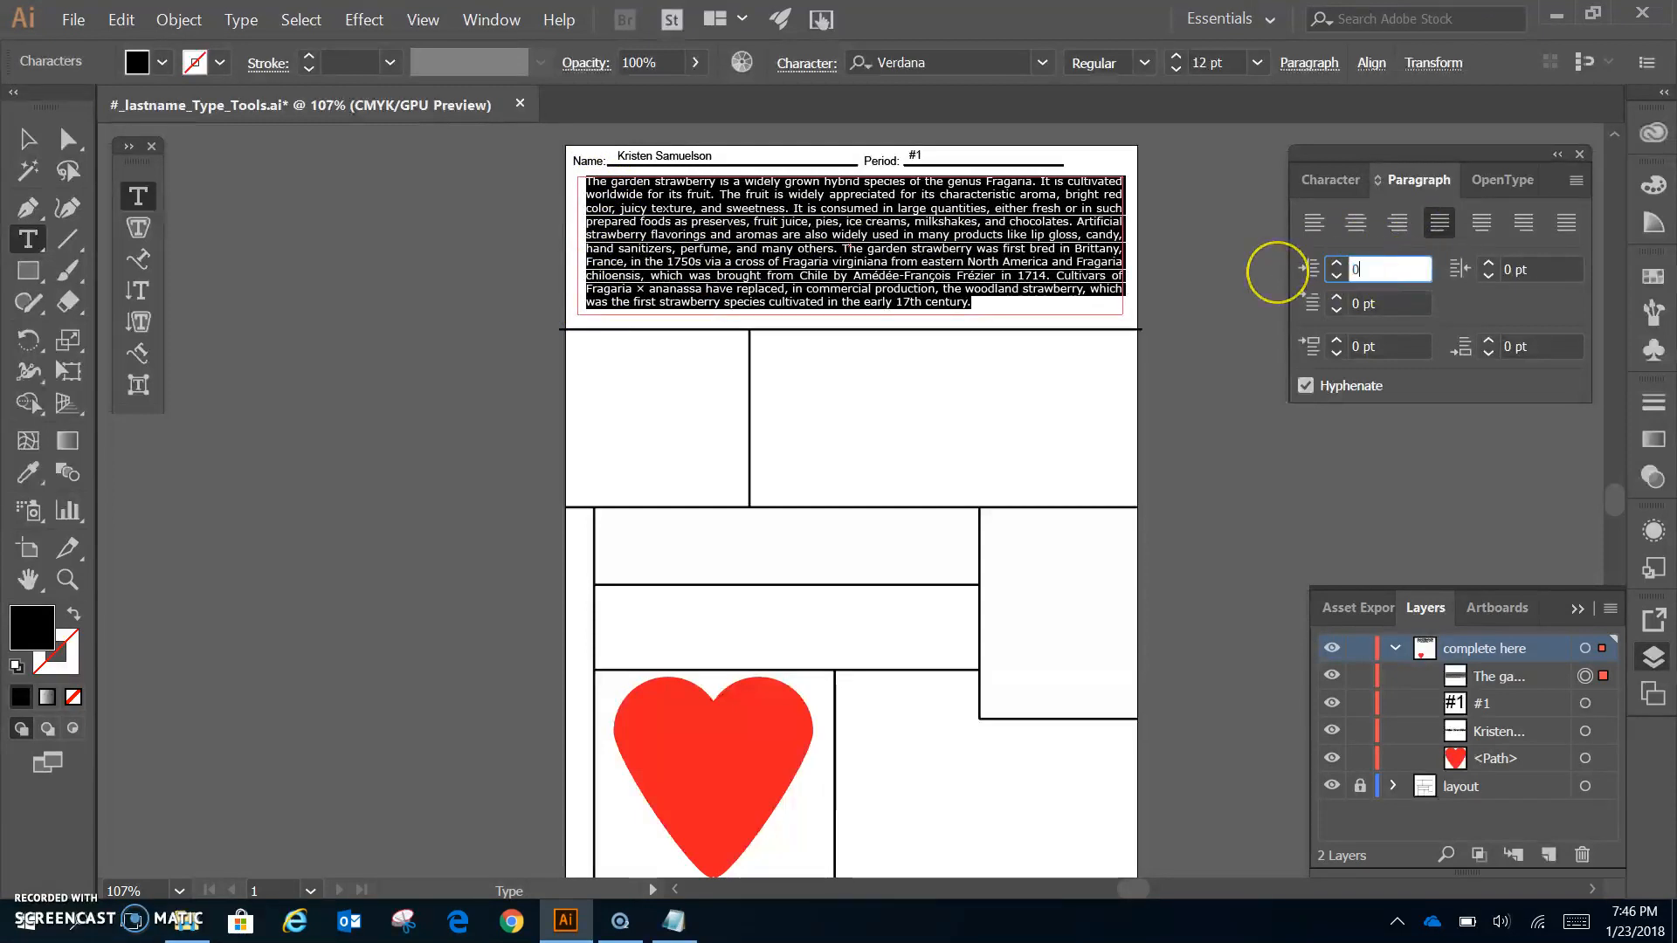
pyautogui.write('0')
pyautogui.press('Return')
pyautogui.click(1520, 269)
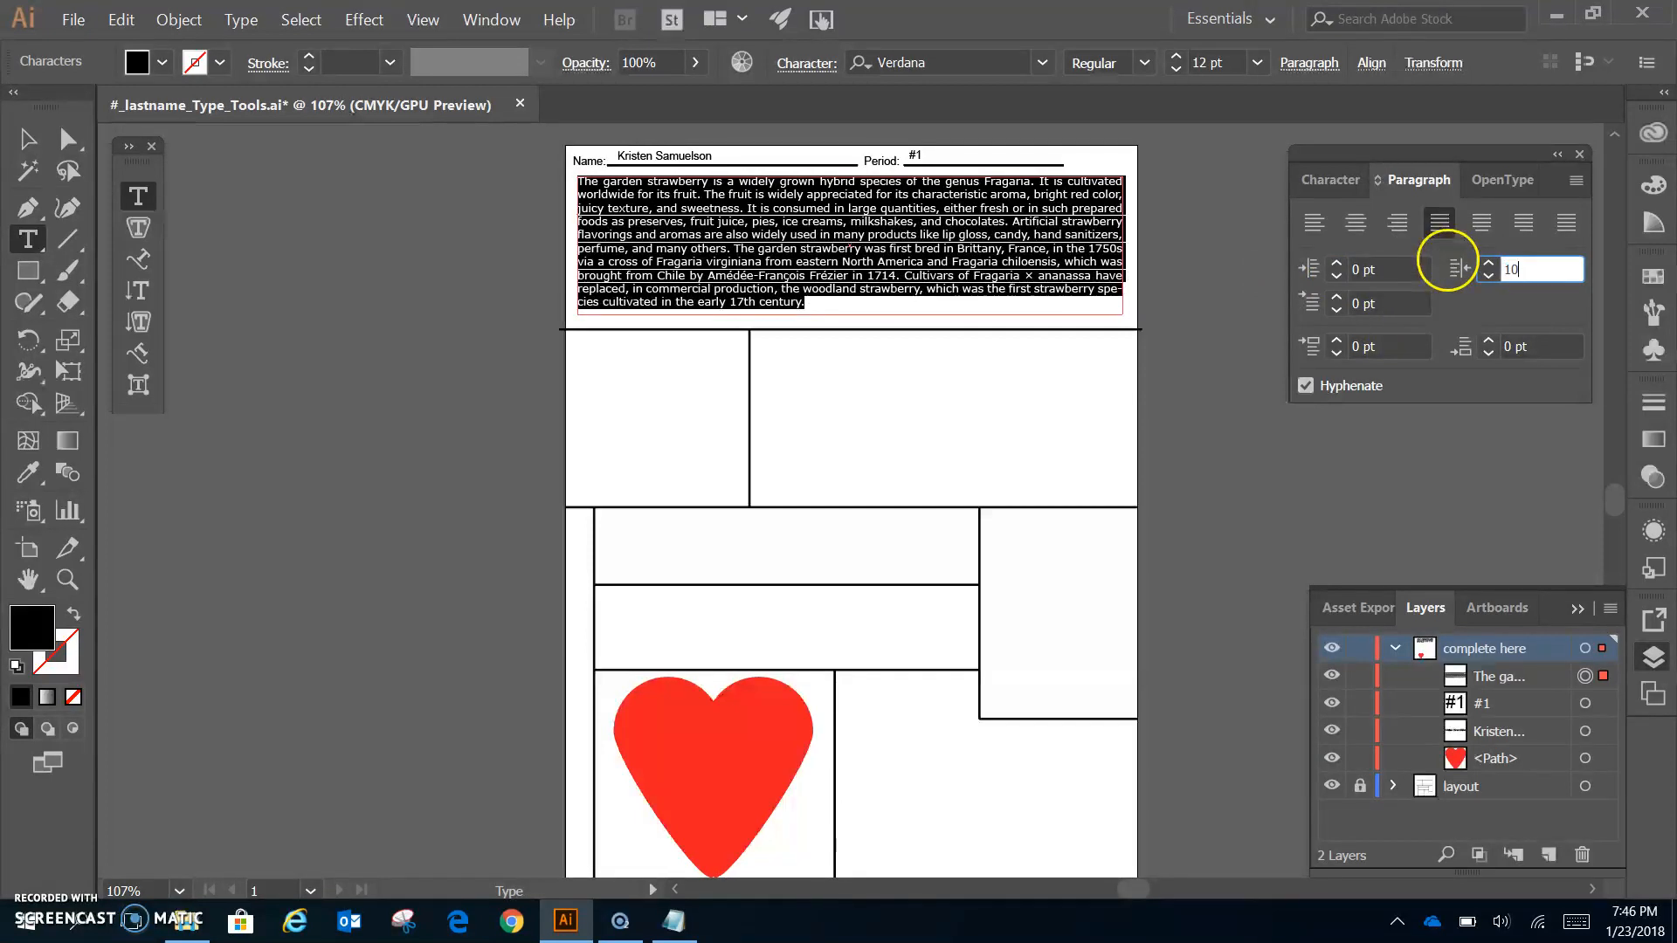
pyautogui.press('Return')
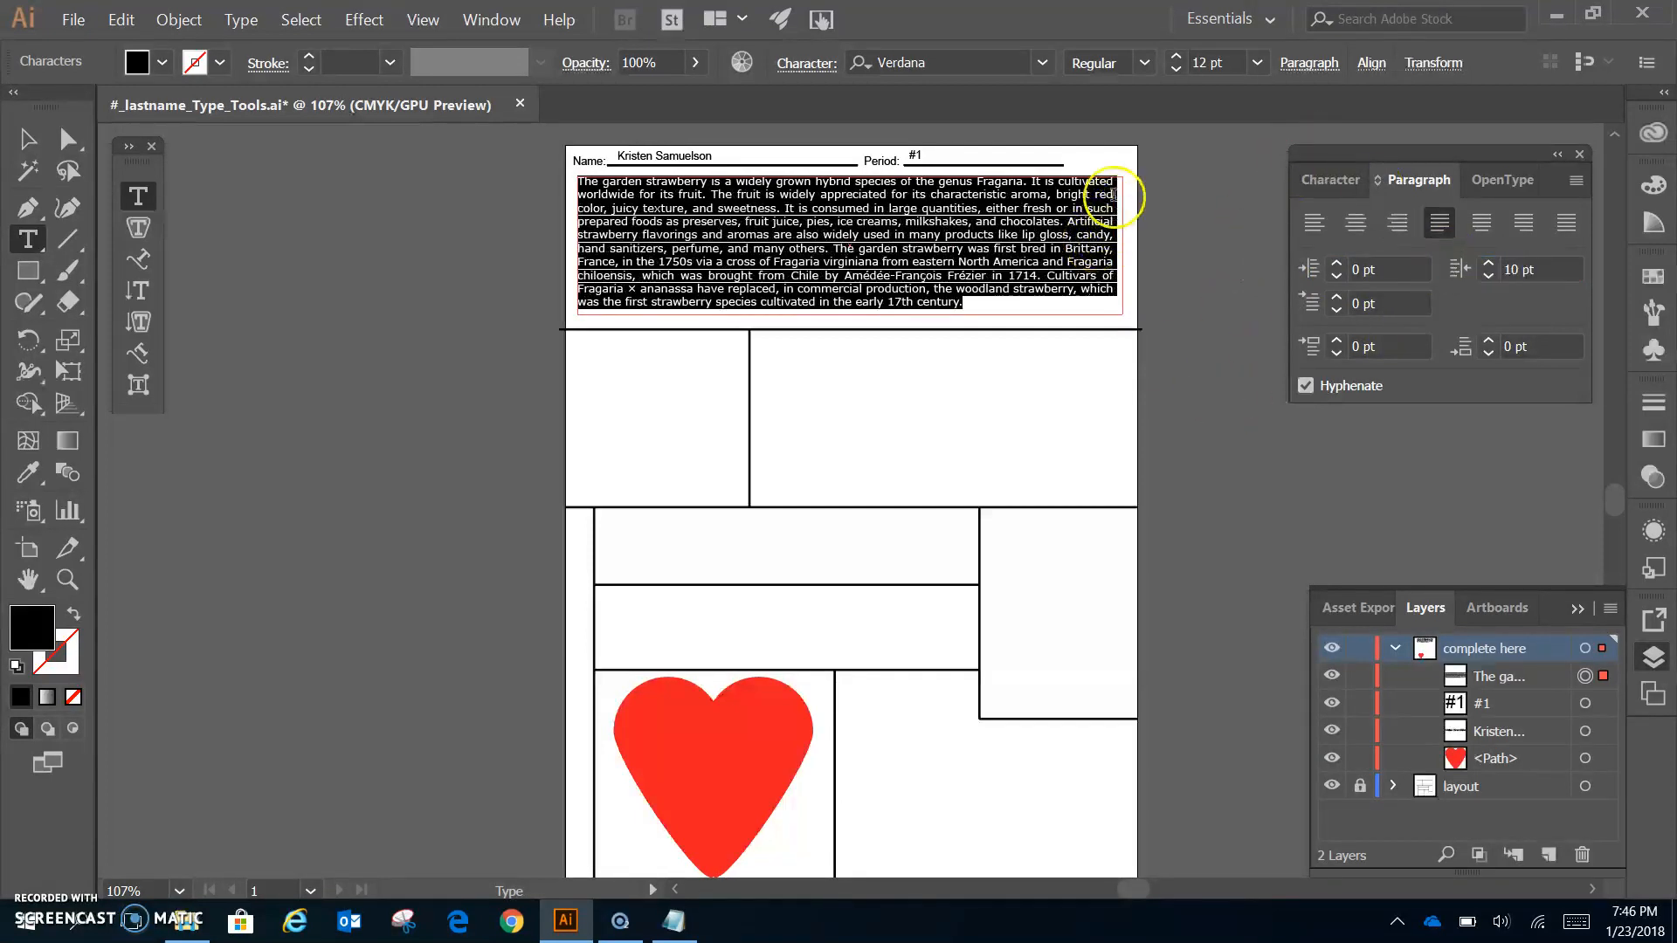
pyautogui.click(1550, 264)
pyautogui.write('0')
pyautogui.press('Return')
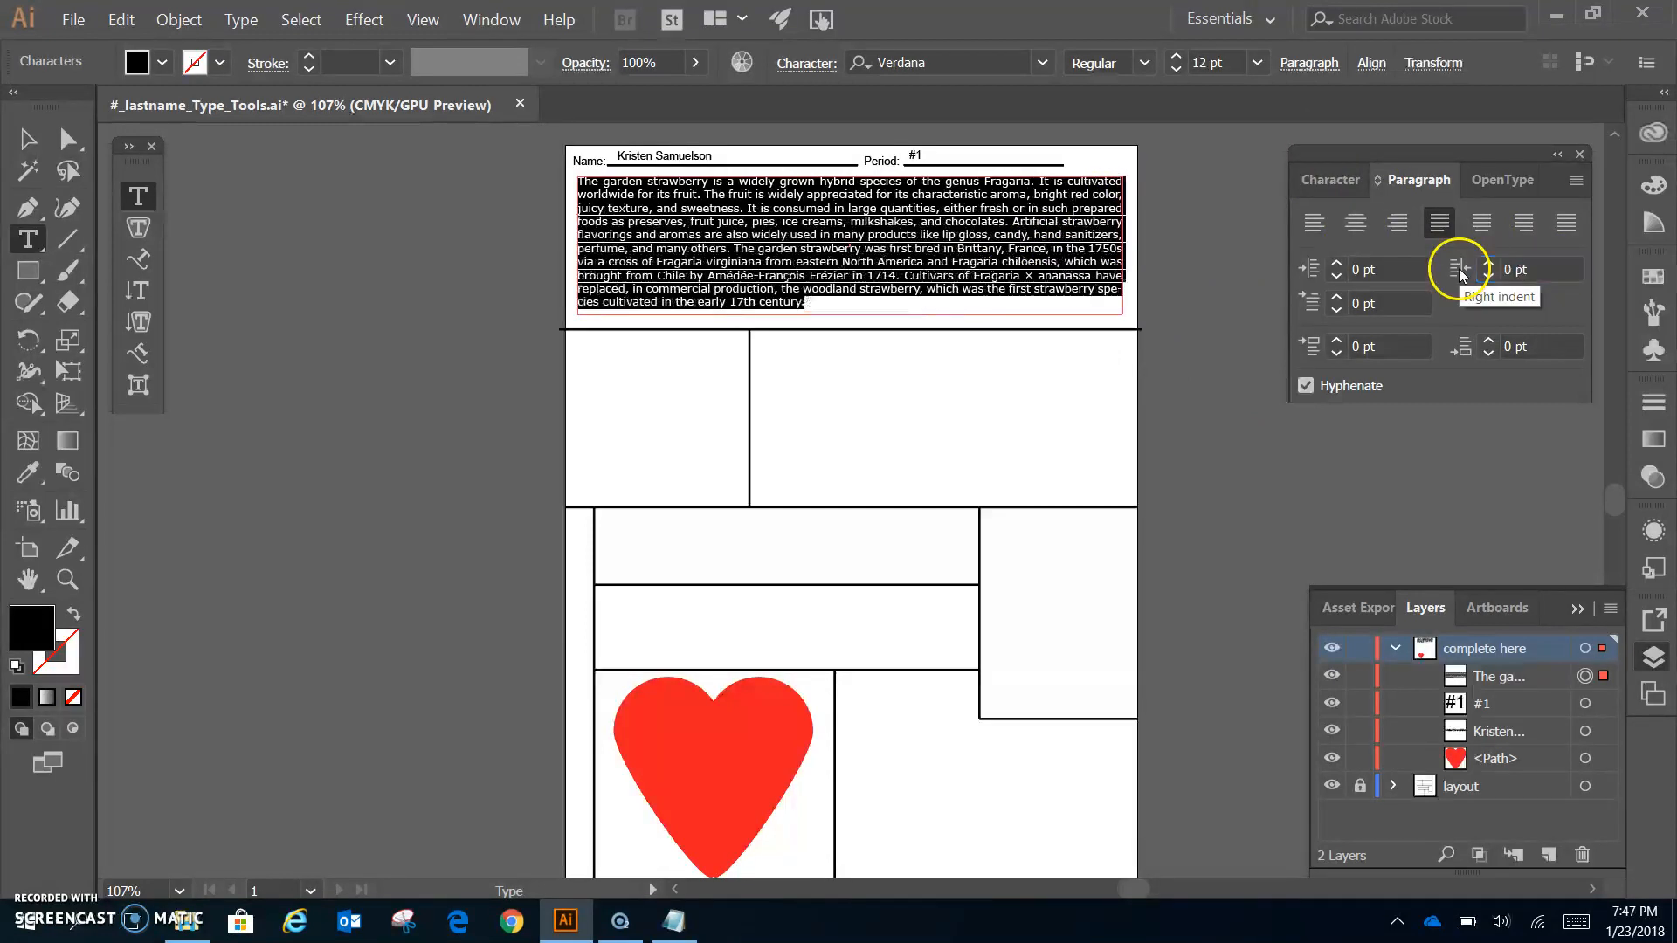
# - Set a 30 pt first-line indent and turn off hyphenation
pyautogui.click(1360, 304)
pyautogui.write('30')
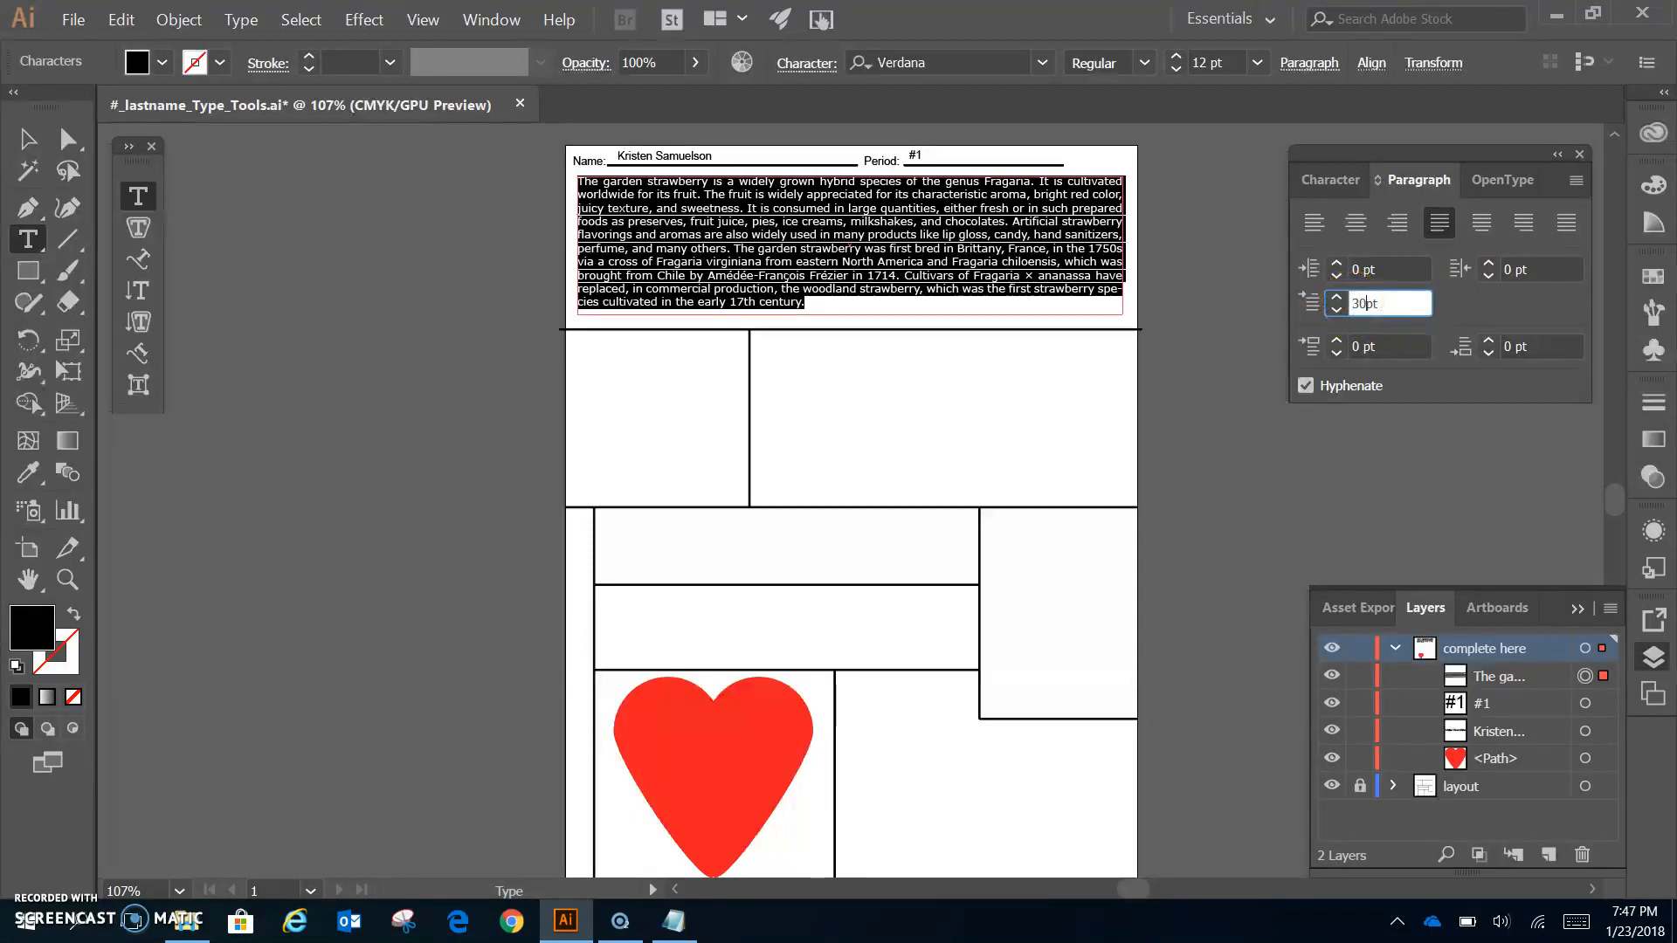
pyautogui.press('Return')
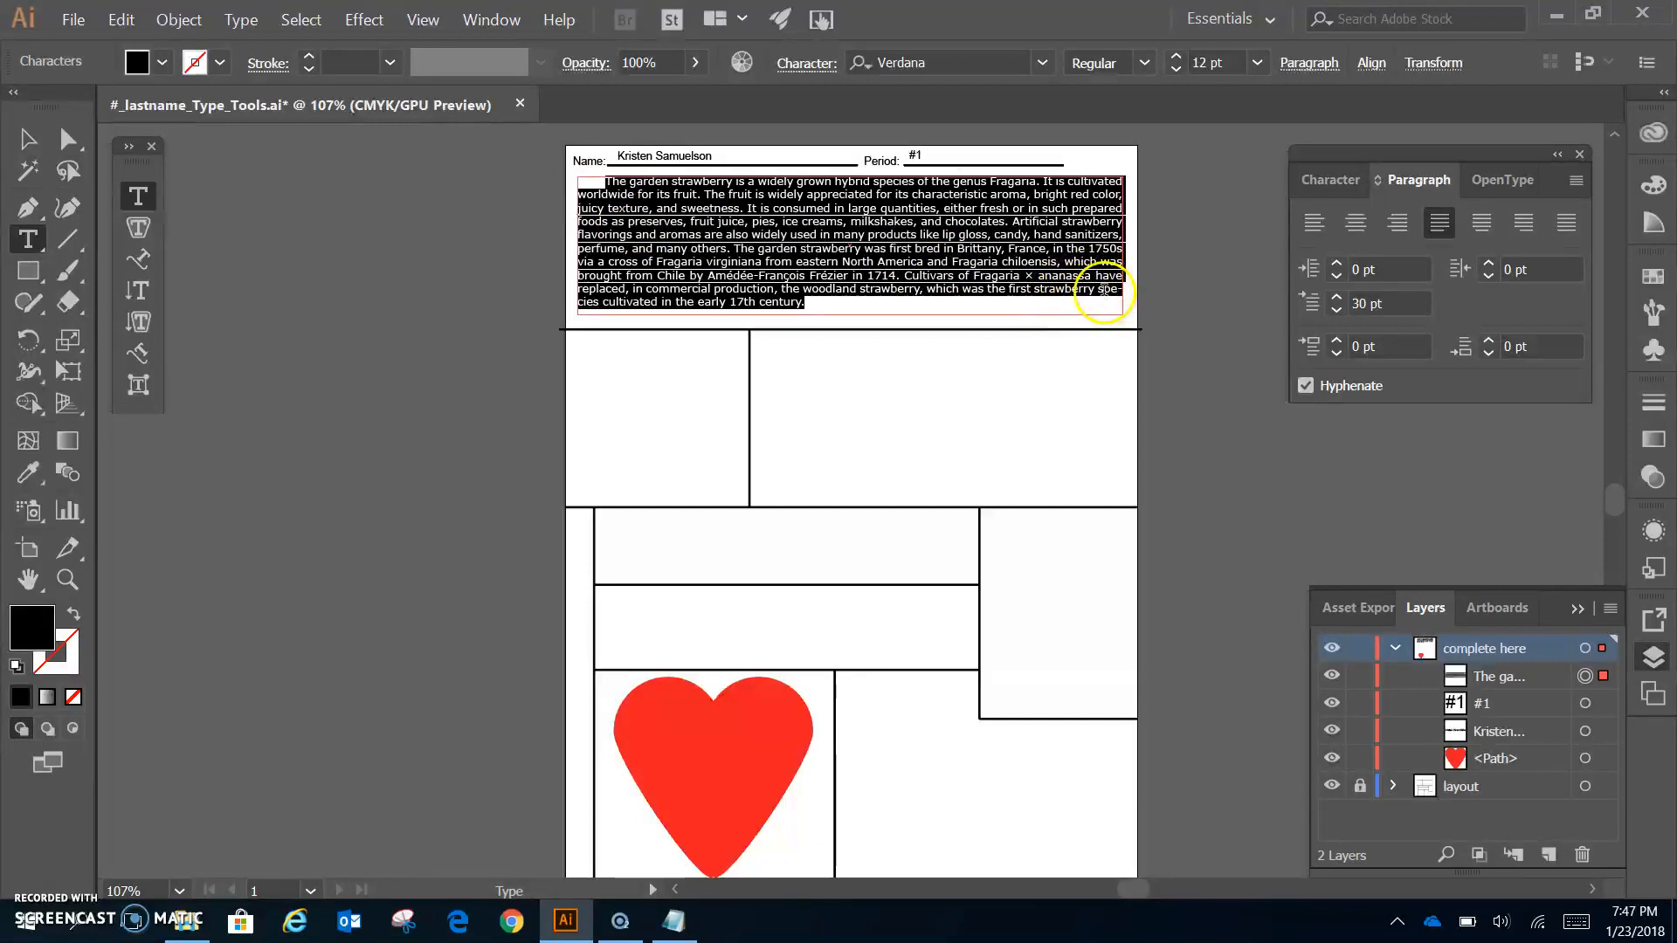
pyautogui.click(1305, 385)
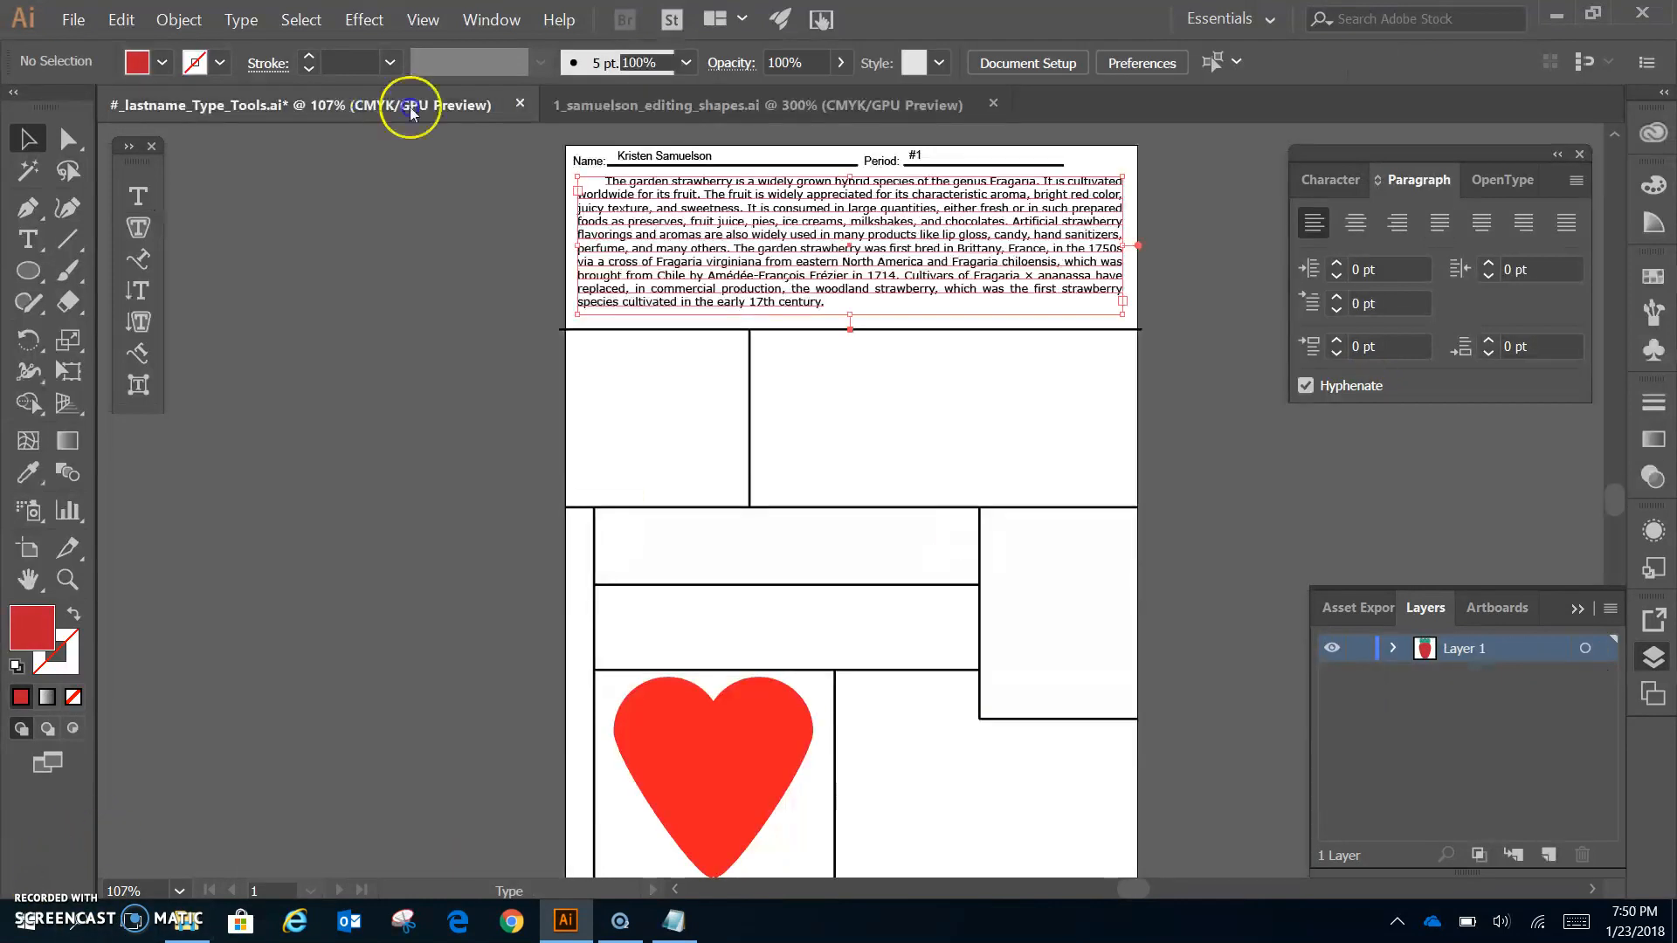
pyautogui.click(411, 107)
# - Copy the strawberry group from the editing_shapes document and paste it into the Type Tools worksheet
pyautogui.click(793, 112)
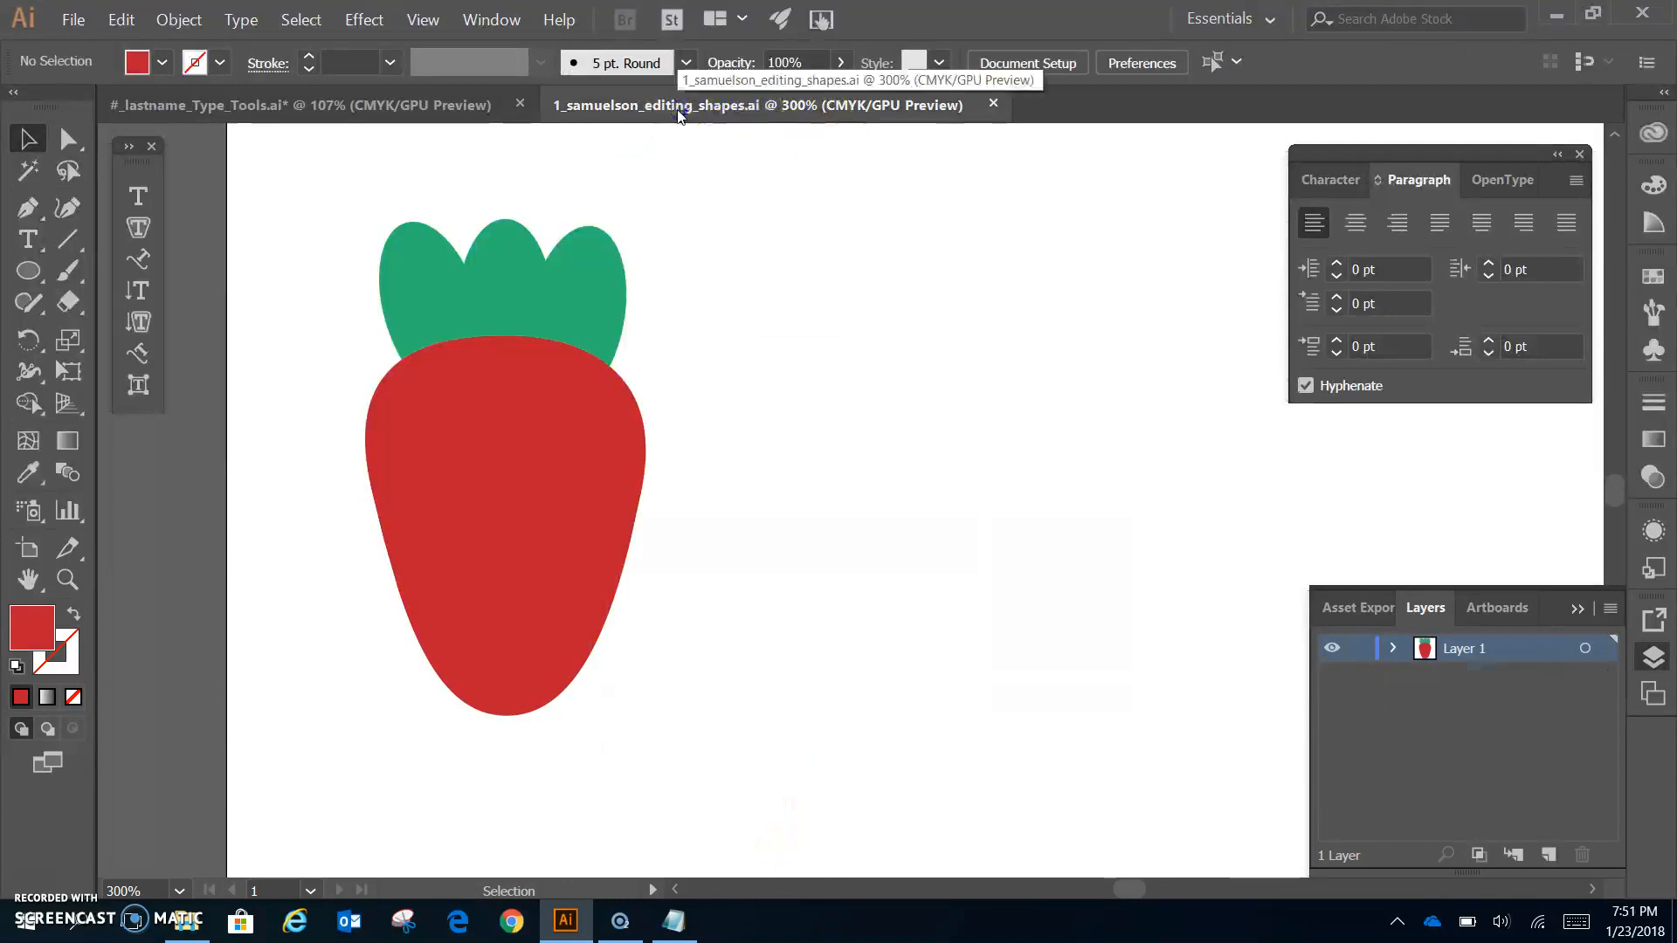
pyautogui.click(590, 437)
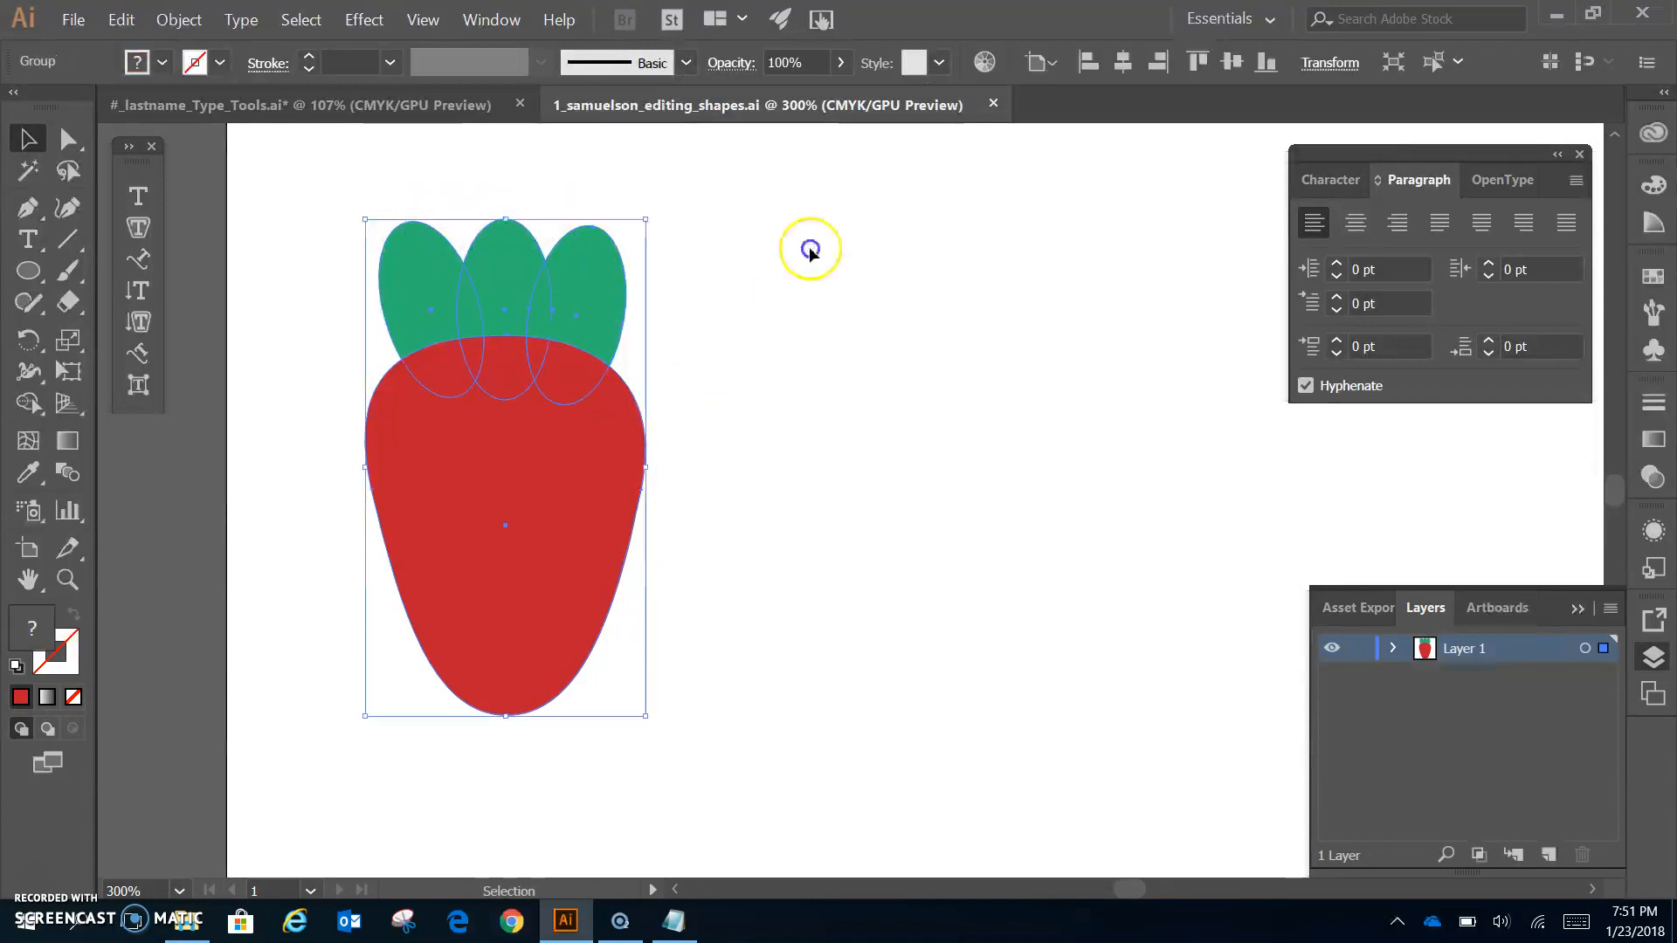
pyautogui.click(477, 111)
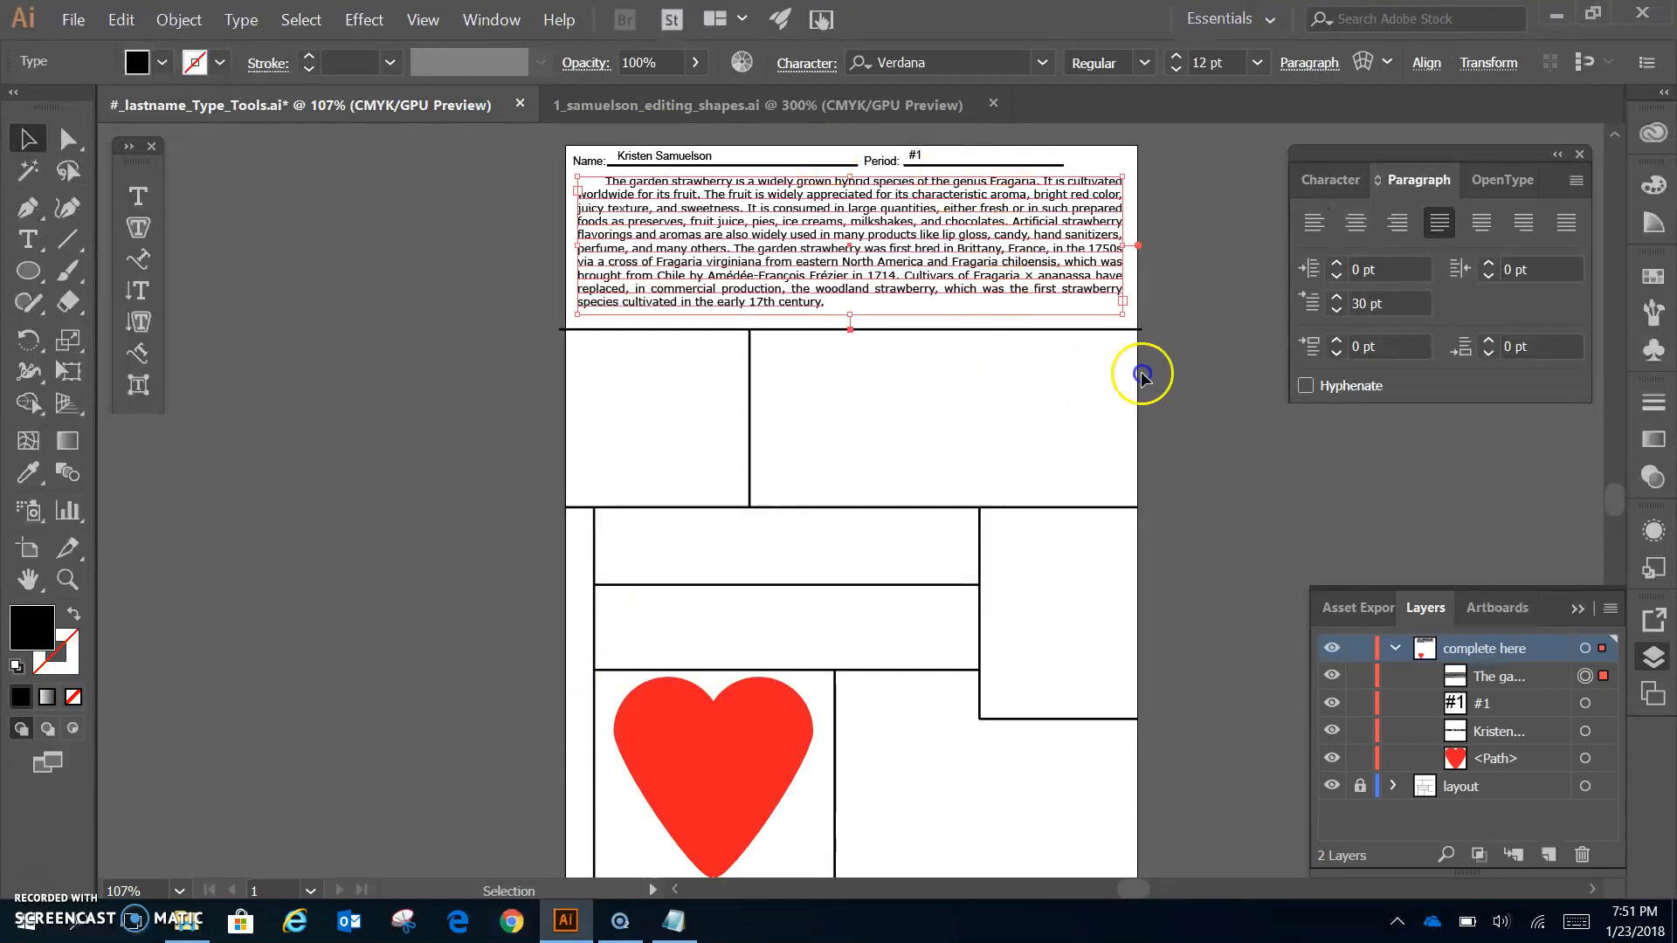
pyautogui.hotkey('ctrl', 'v')
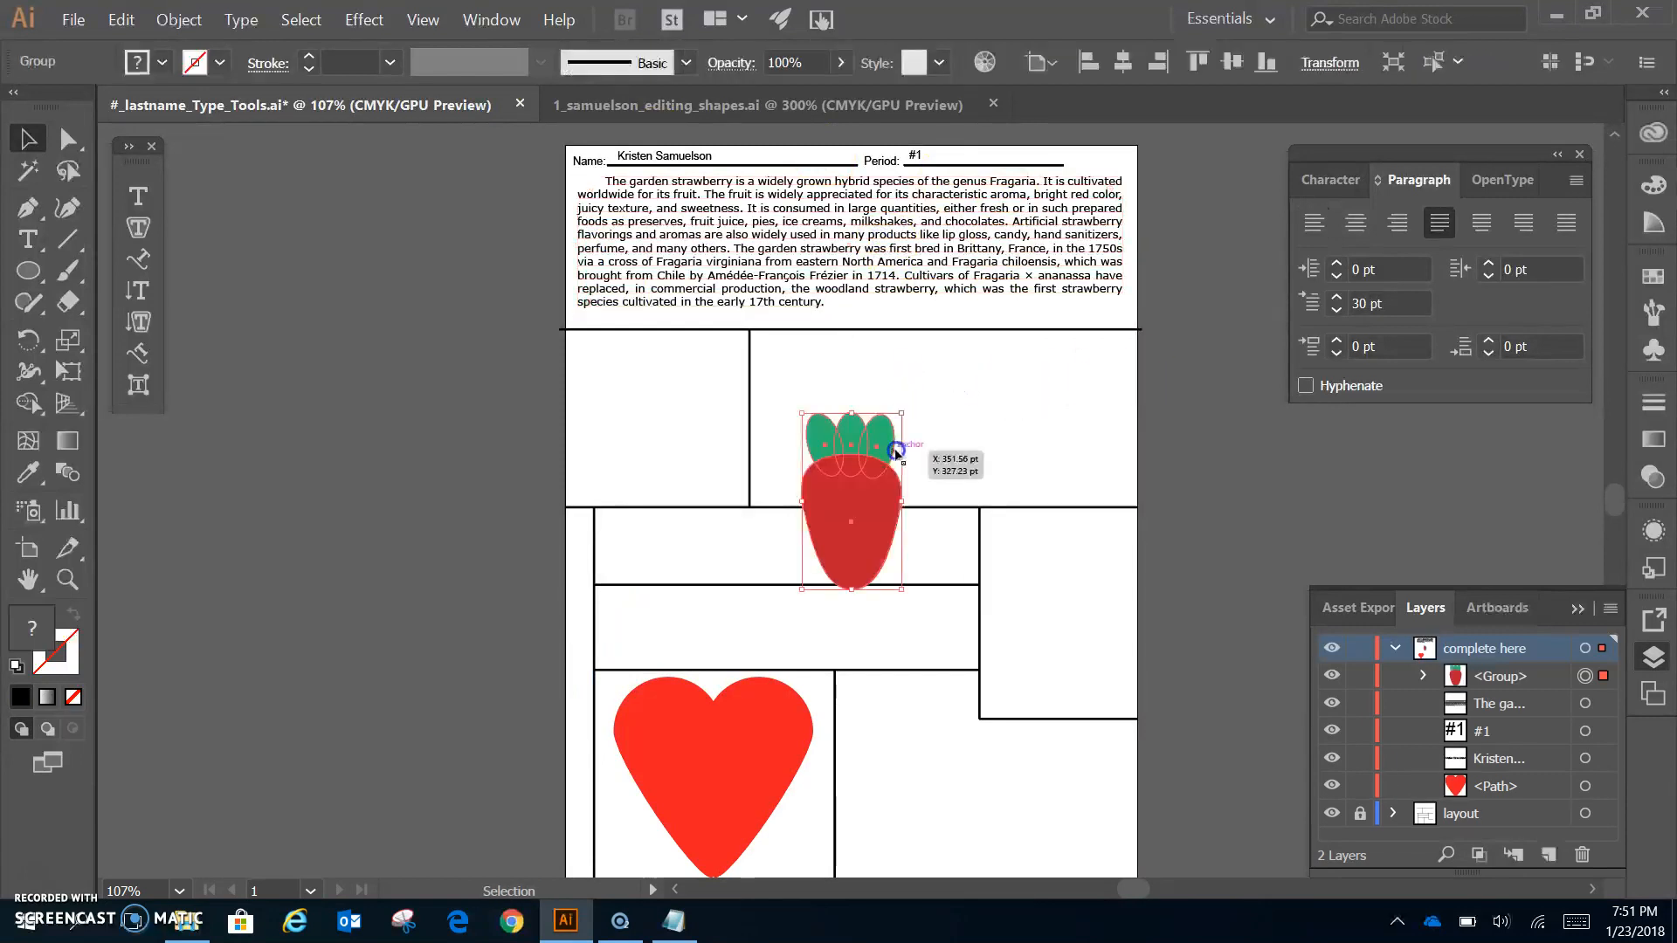
# - Shrink and narrow the strawberry, then position it over the strawberry paragraph
pyautogui.moveTo(869, 532); pyautogui.dragTo(839, 292)
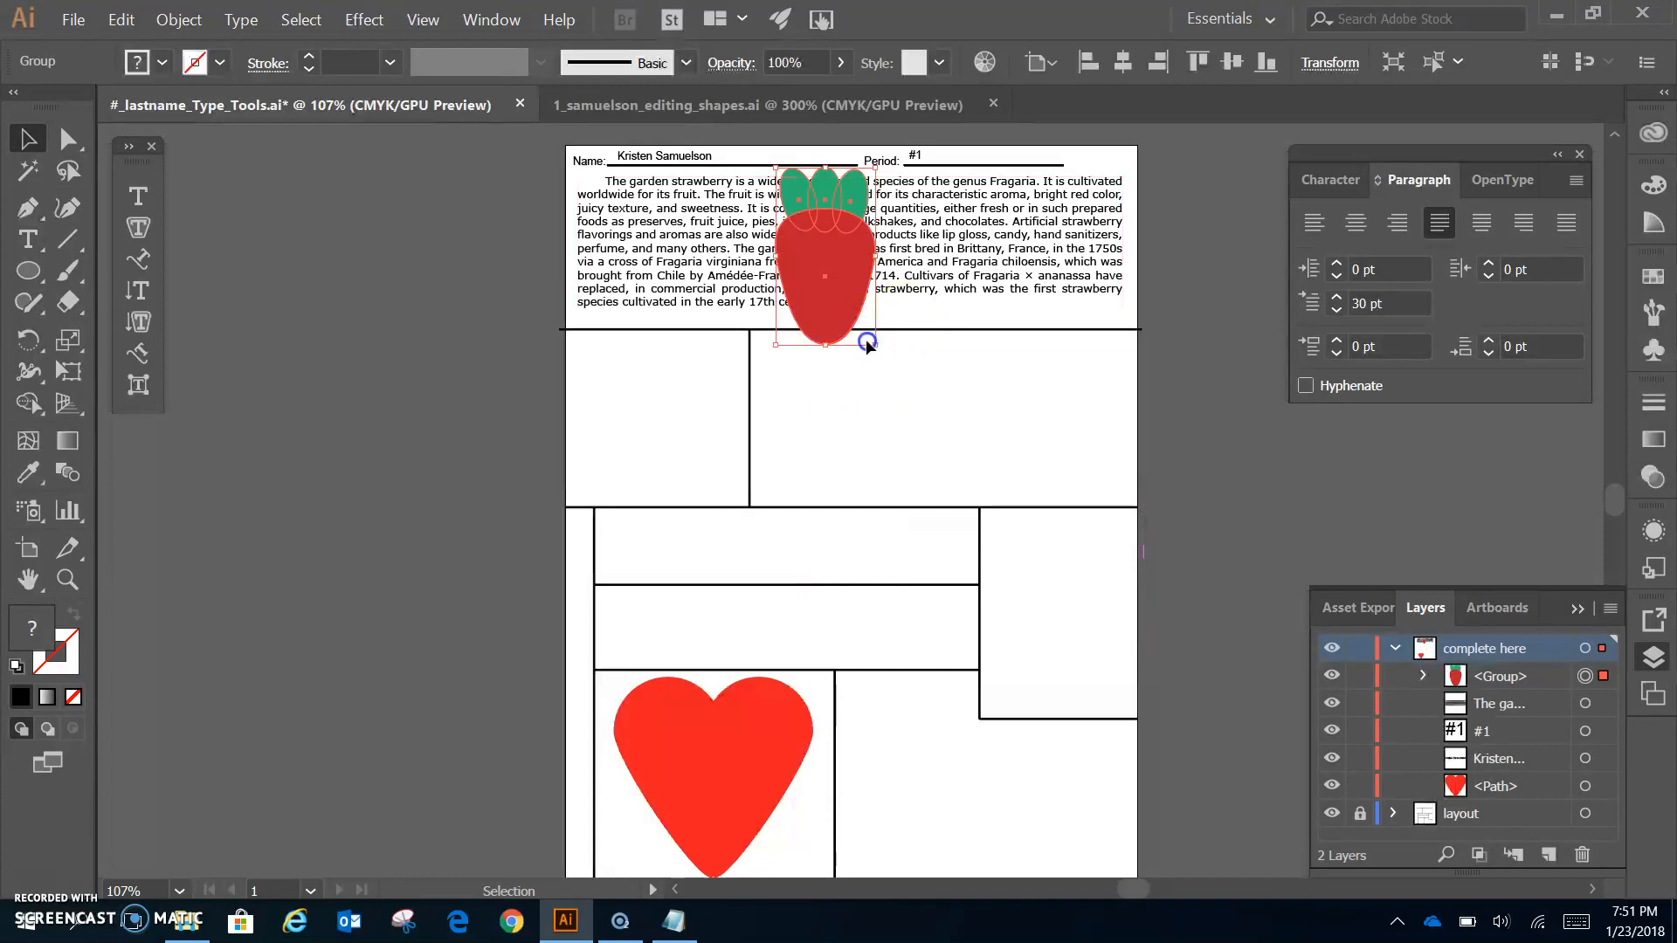
pyautogui.moveTo(879, 348); pyautogui.dragTo(851, 276)
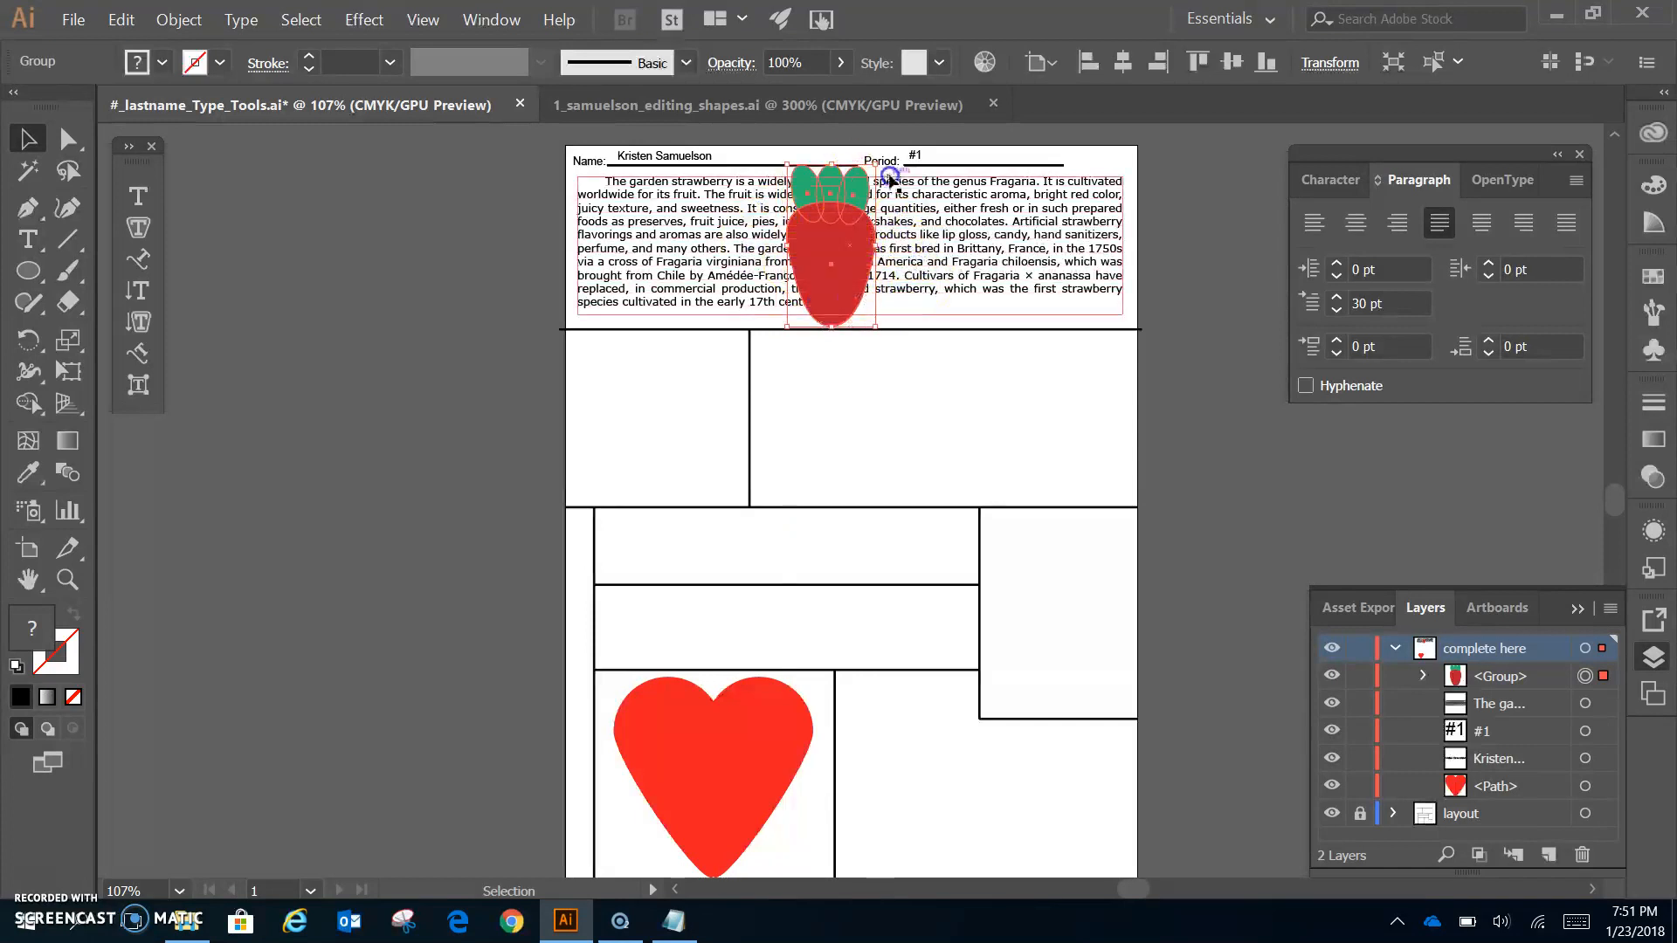
pyautogui.moveTo(875, 164); pyautogui.dragTo(869, 167)
pyautogui.click(980, 369)
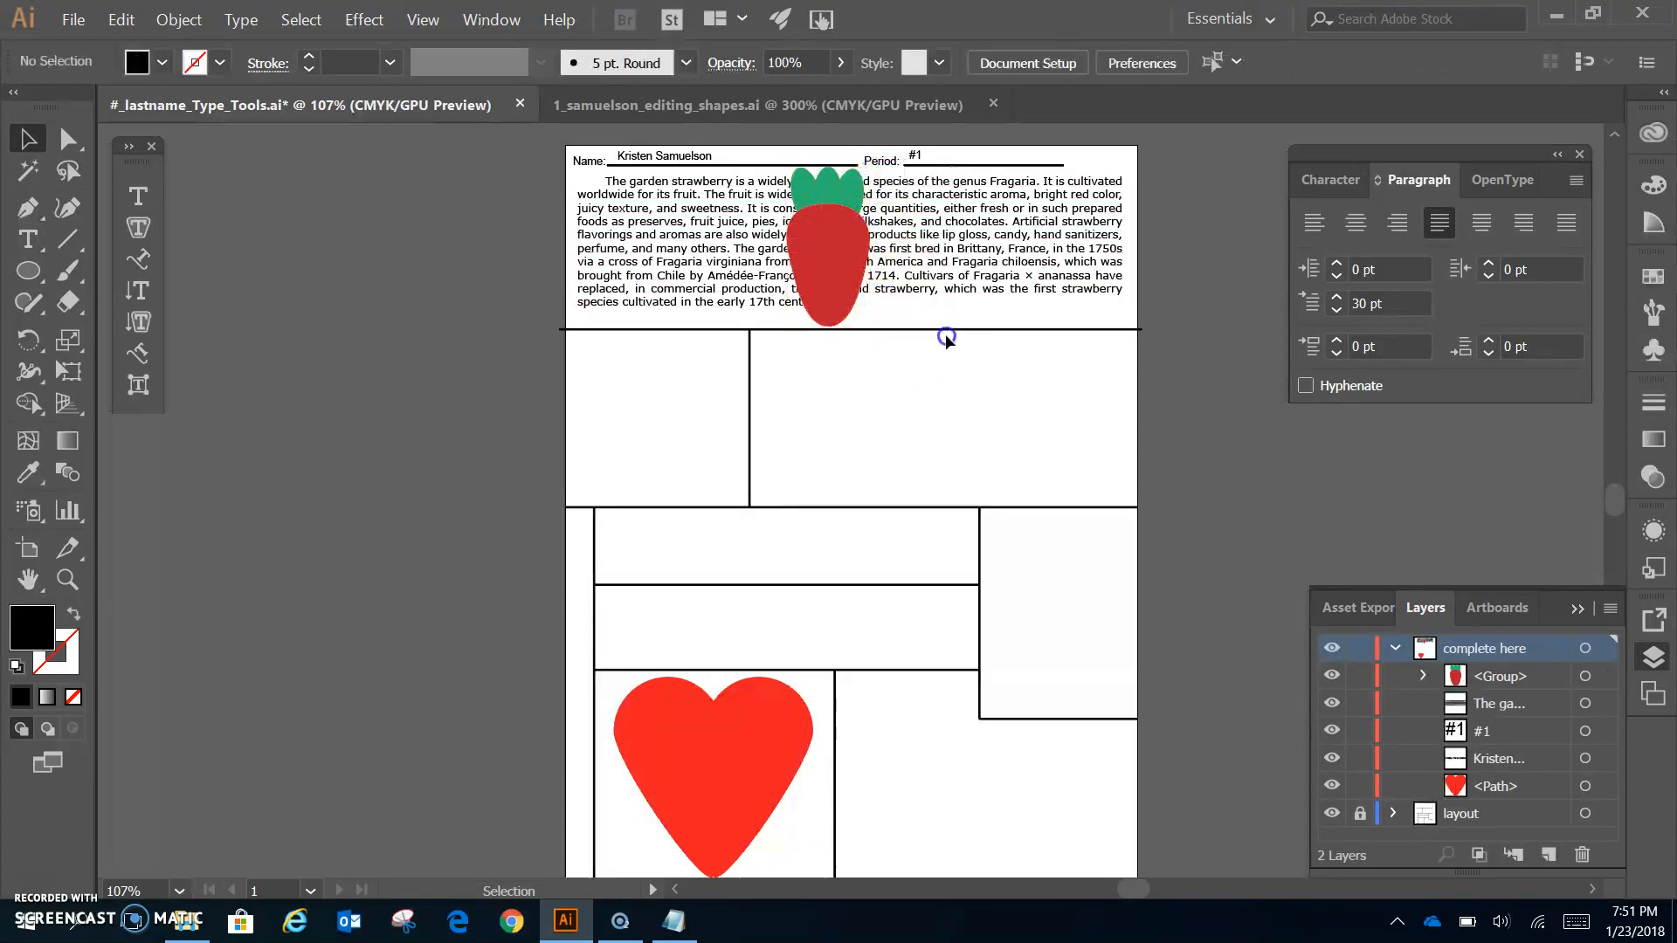
pyautogui.moveTo(842, 297); pyautogui.dragTo(863, 299)
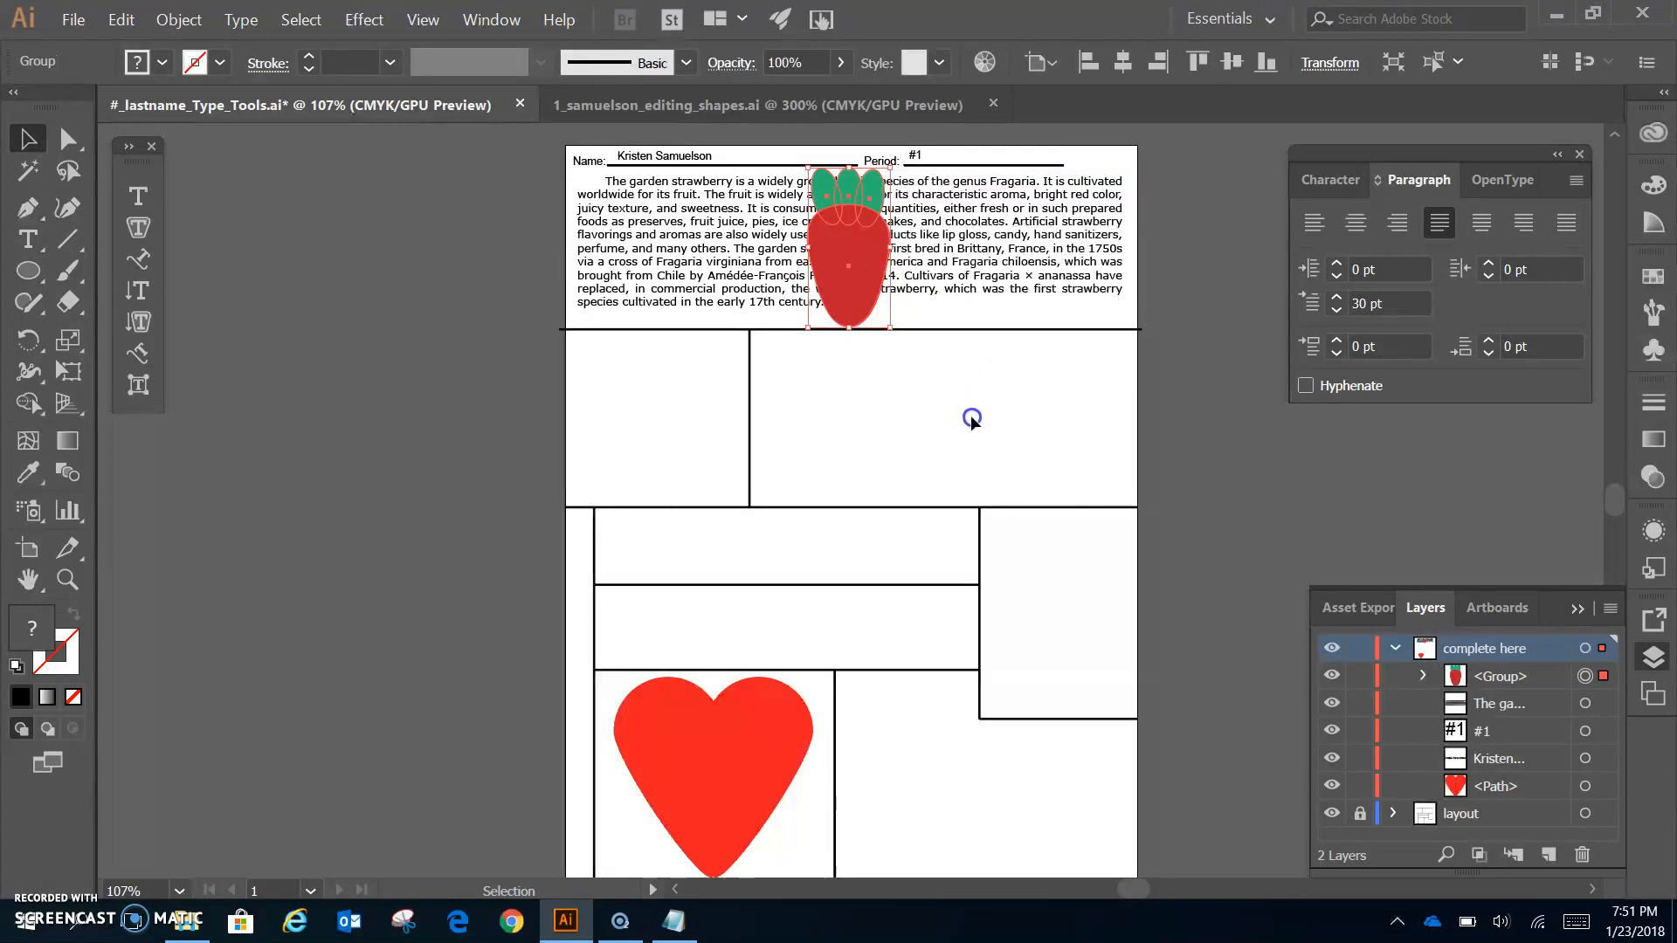
pyautogui.click(822, 373)
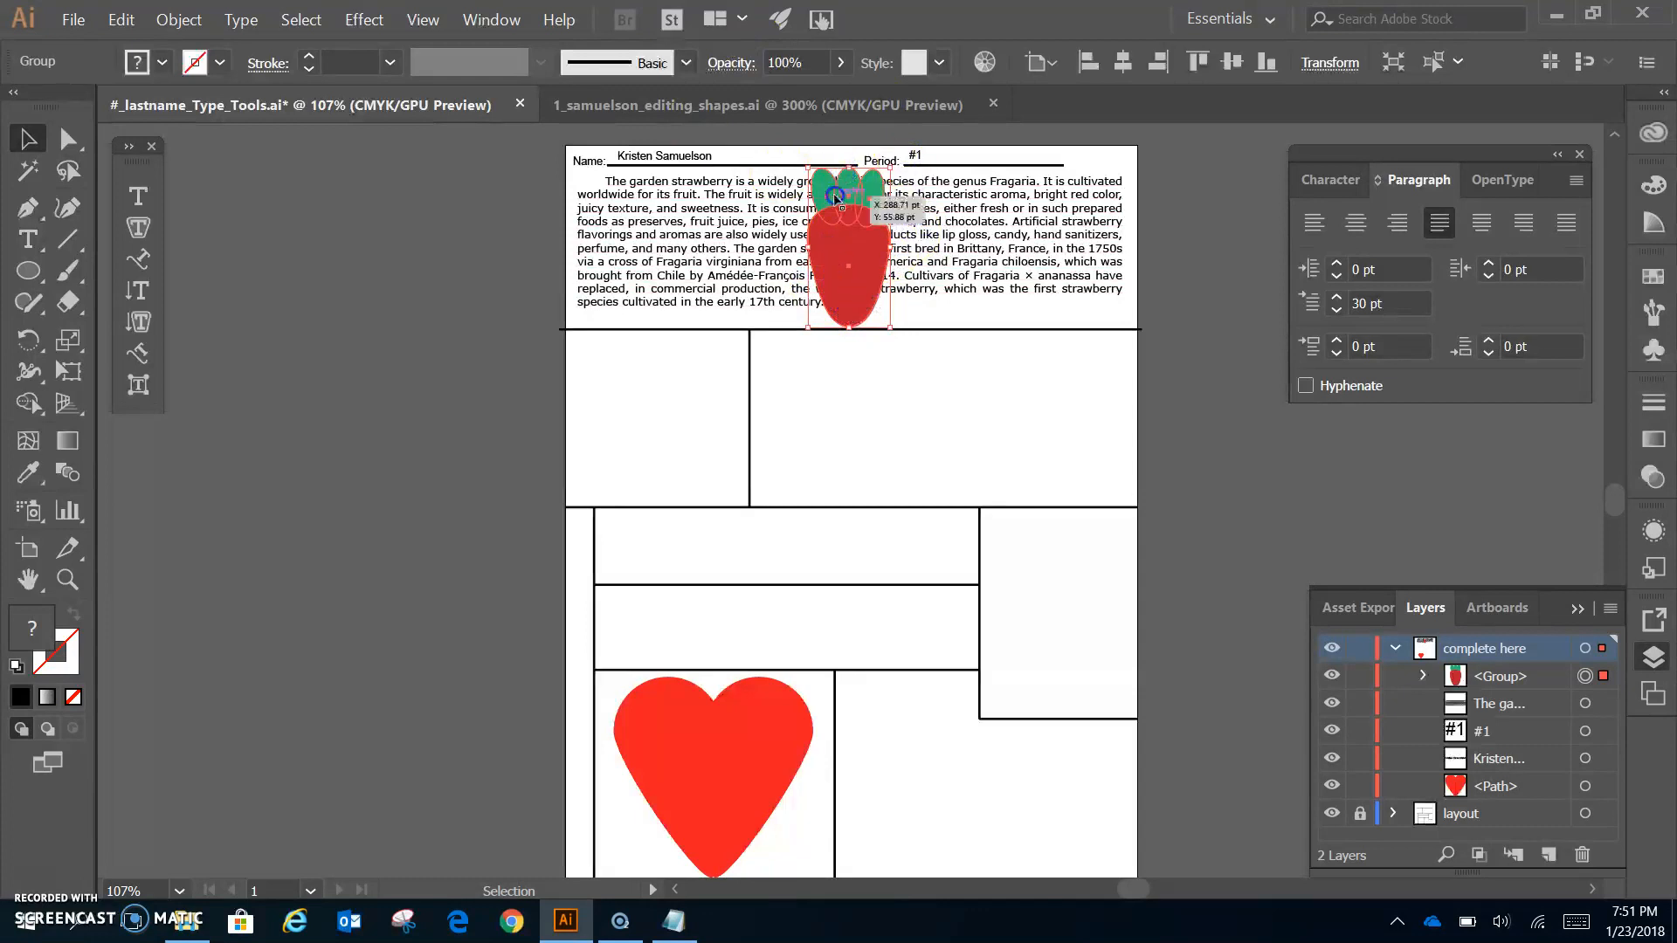
# - Apply Object > Text Wrap > Make to the strawberry and drag it into the paragraph's middle
pyautogui.click(194, 23)
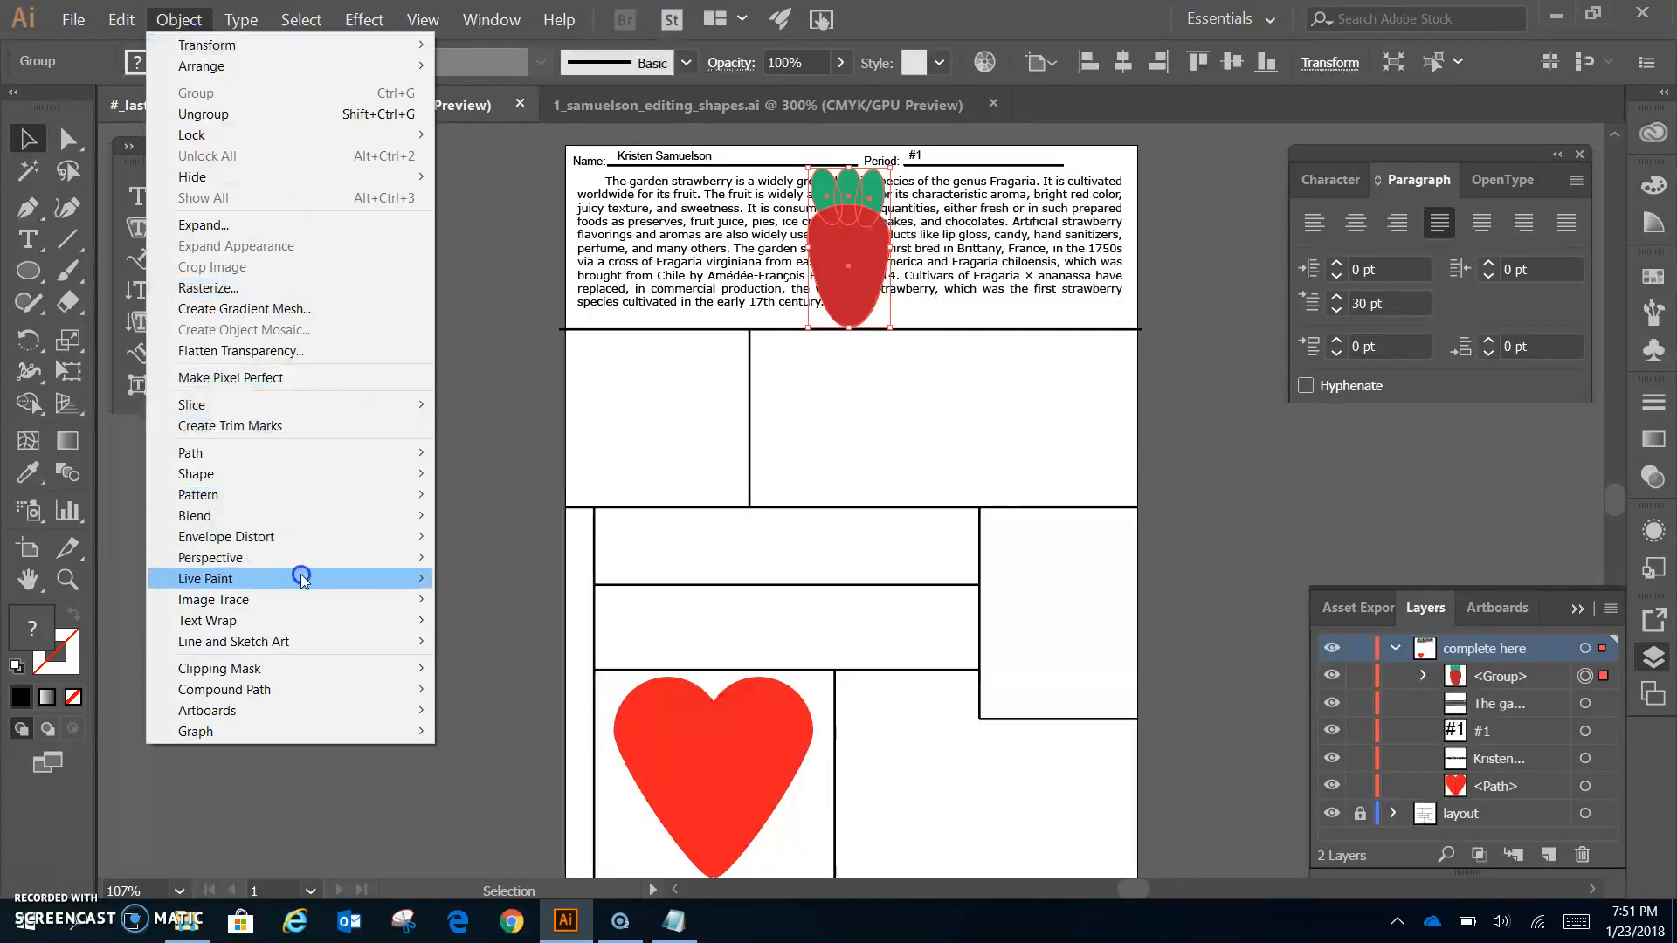
pyautogui.moveTo(299, 619)
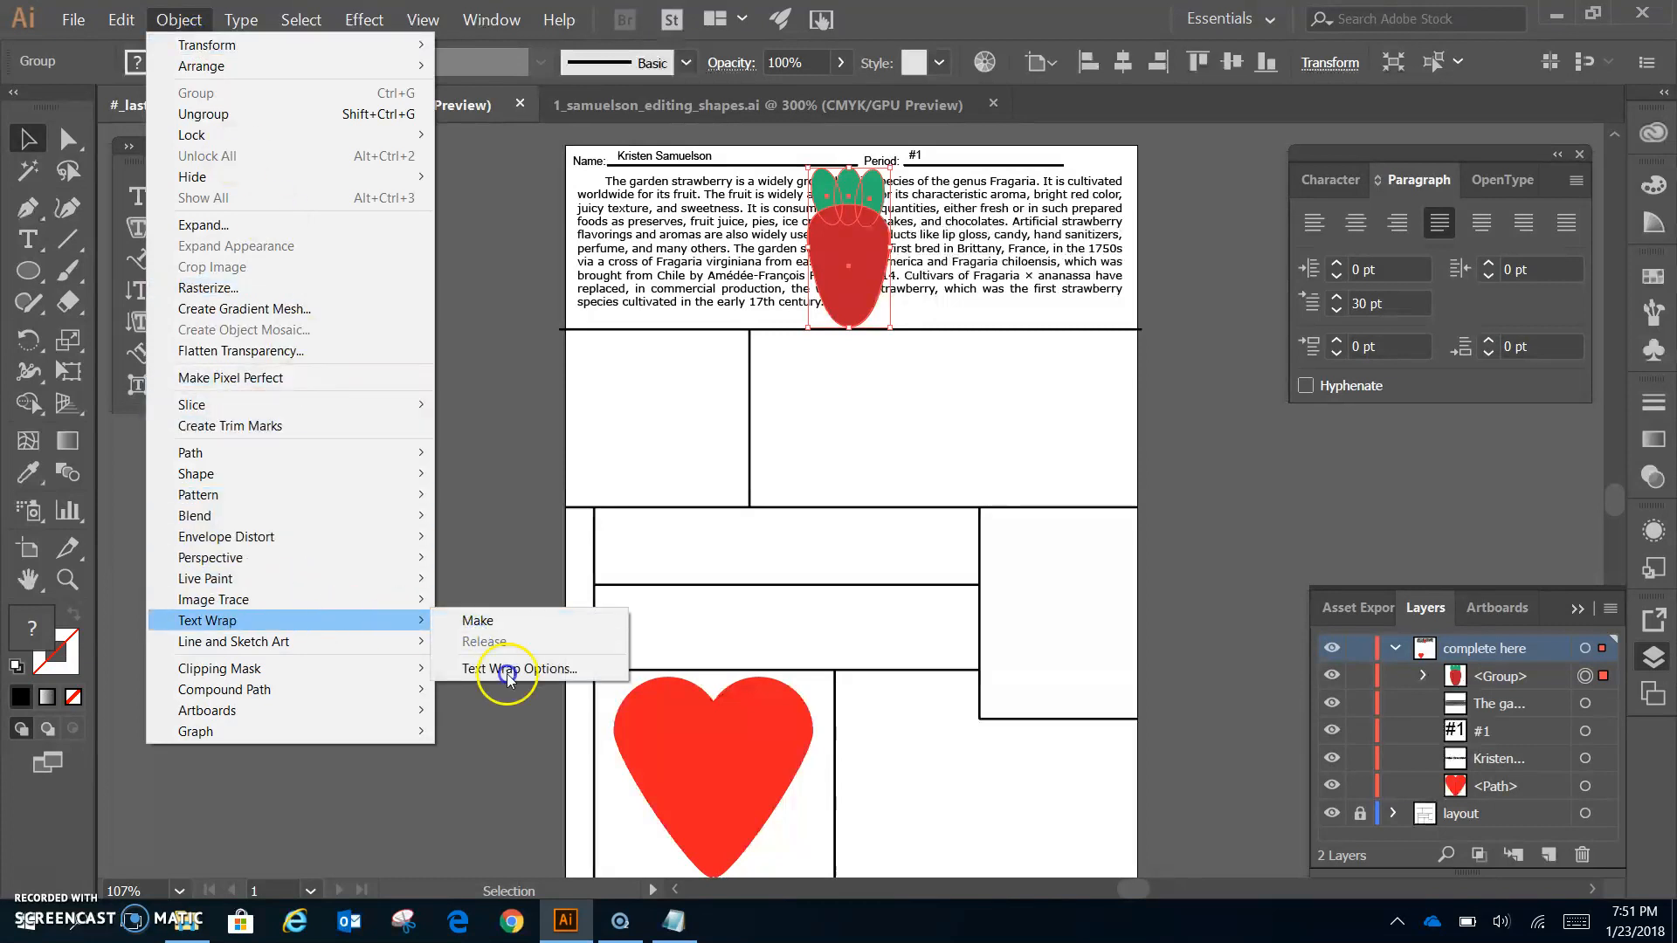
pyautogui.click(483, 621)
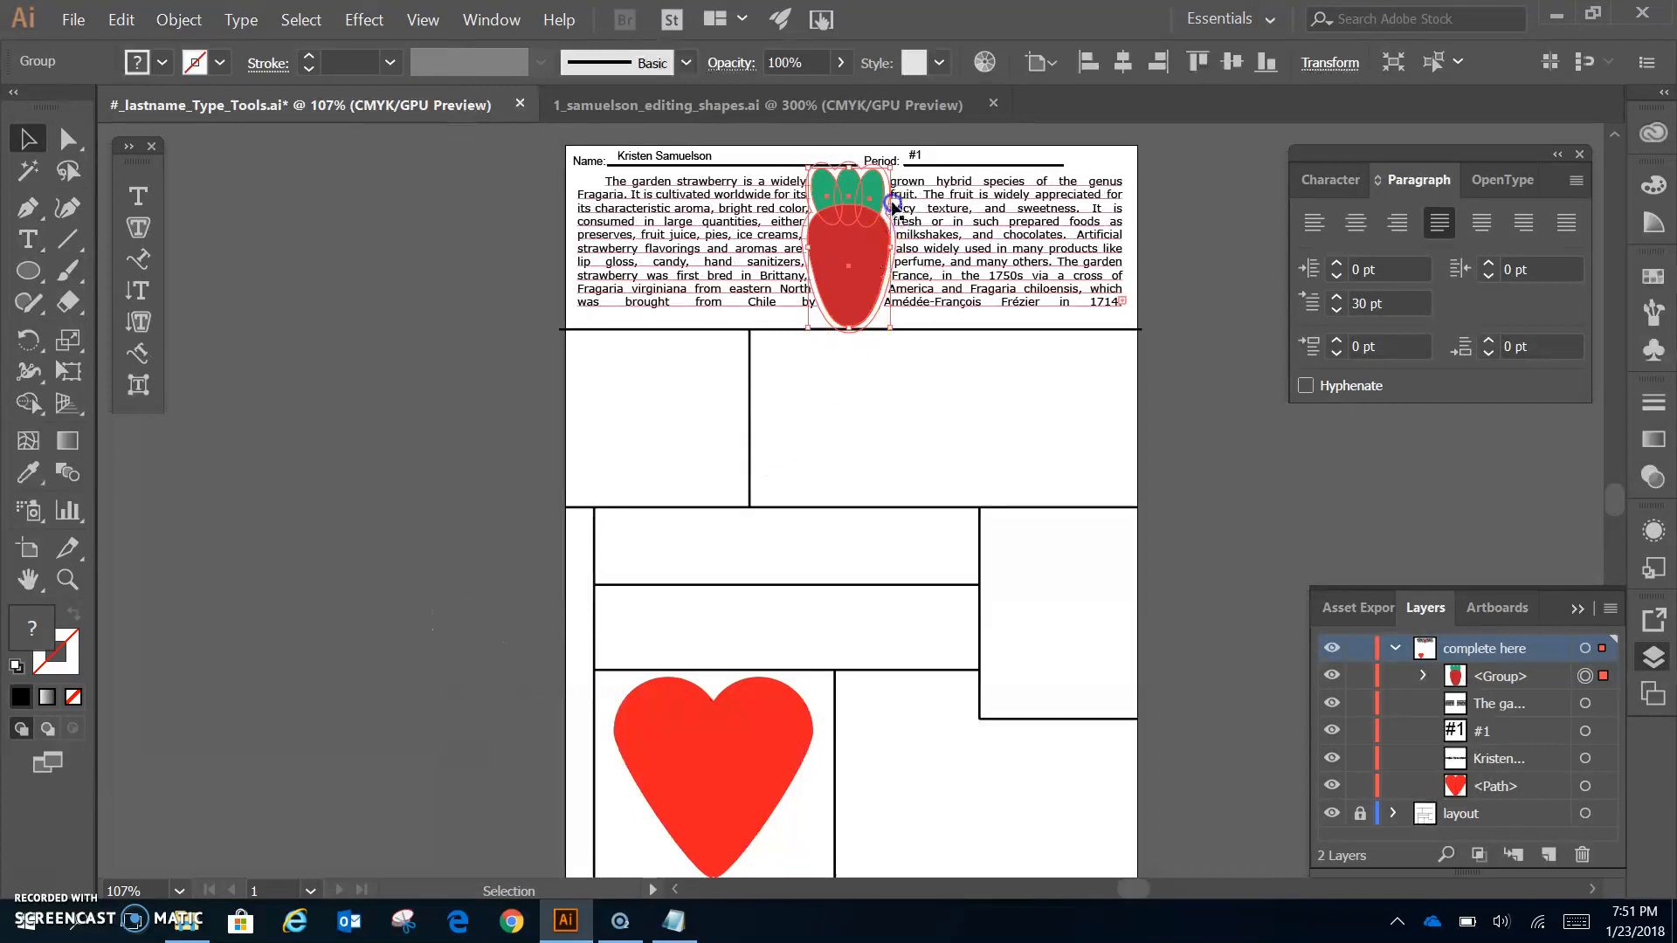
pyautogui.click(955, 442)
pyautogui.click(847, 237)
pyautogui.click(952, 430)
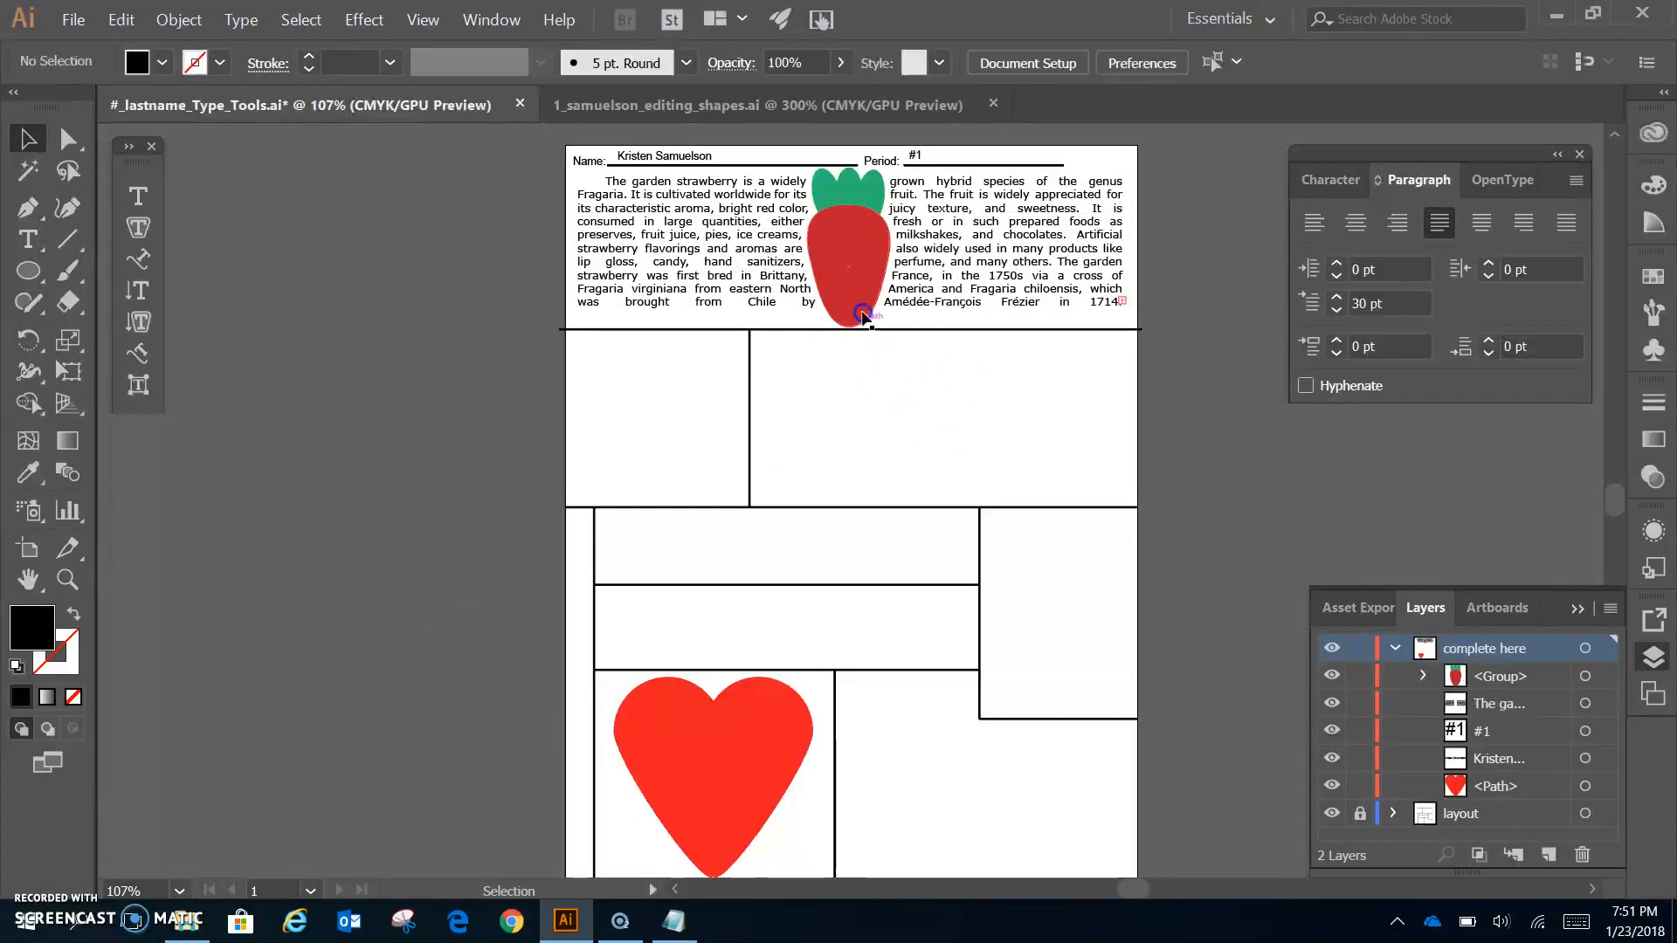
pyautogui.moveTo(846, 276)
pyautogui.mouseDown()
pyautogui.moveTo(695, 291)
pyautogui.moveTo(859, 291)
pyautogui.mouseUp()
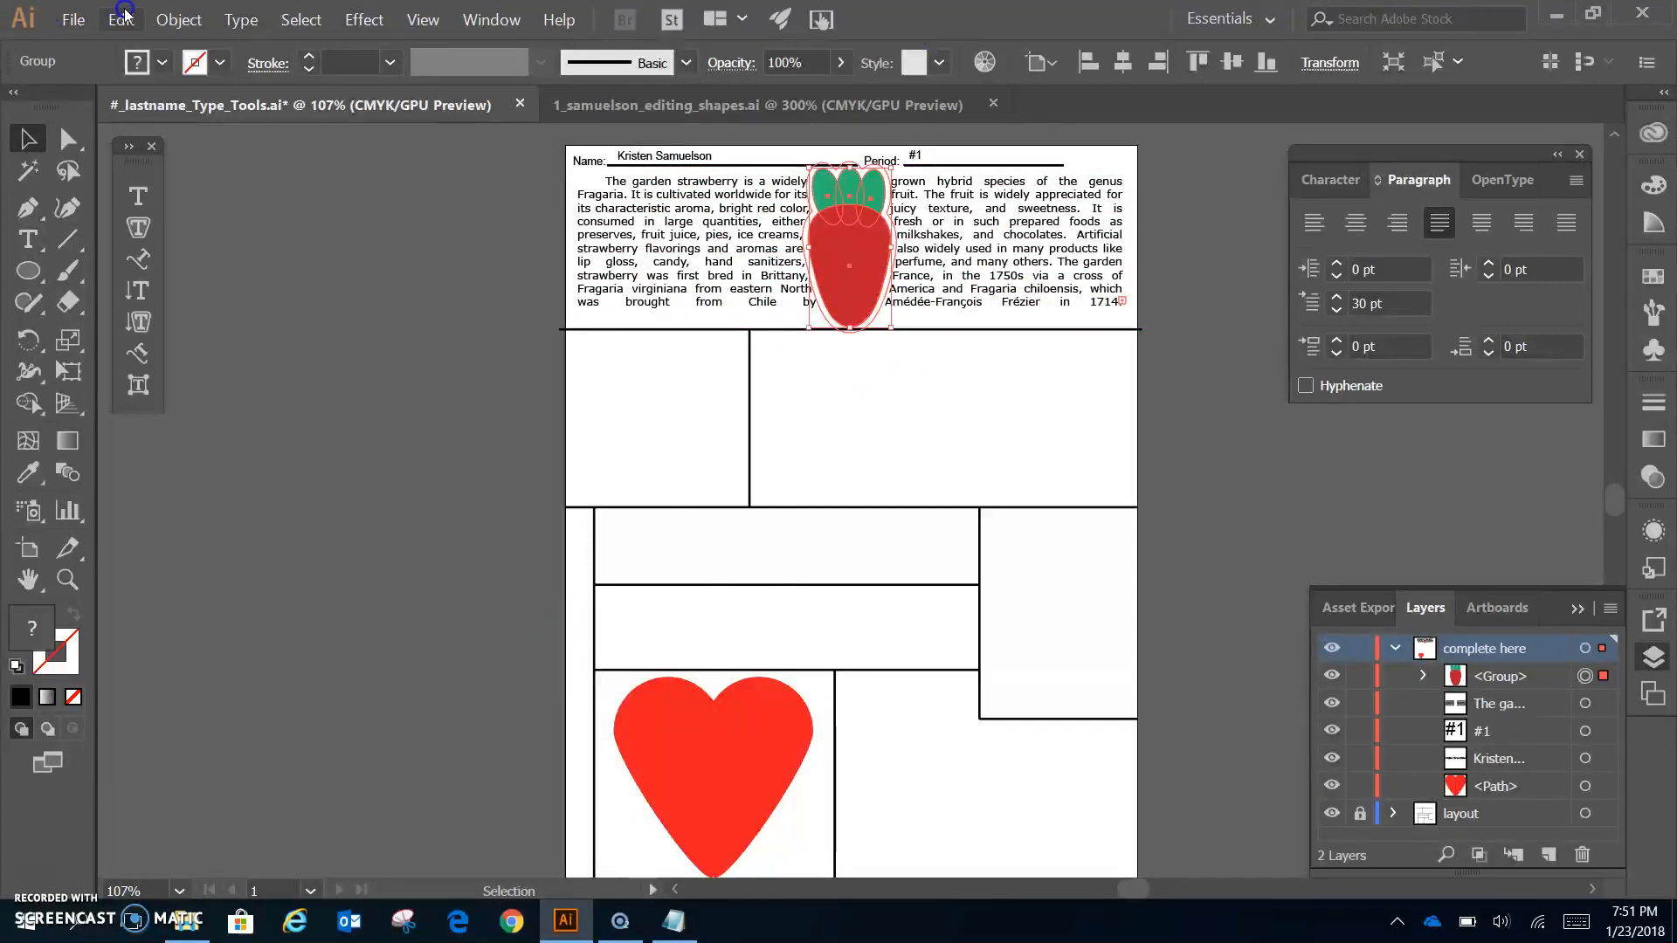
# - Open Text Wrap Options, raise the offset with the arrows, and turn on Preview
pyautogui.click(178, 19)
pyautogui.moveTo(306, 627)
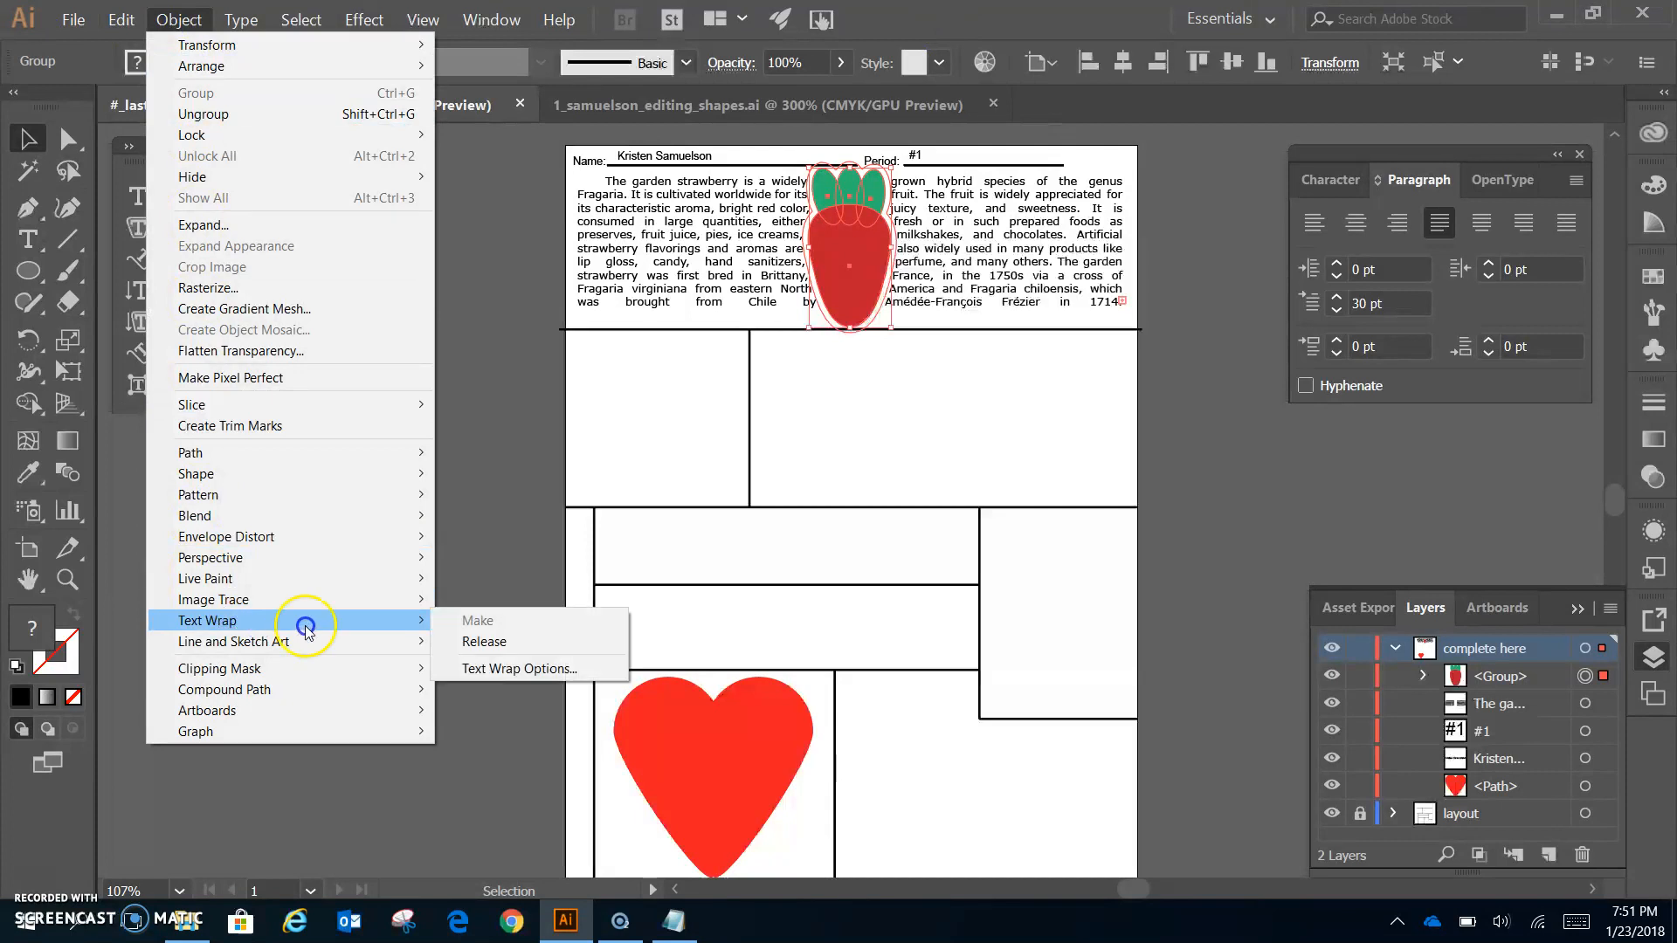
pyautogui.click(502, 669)
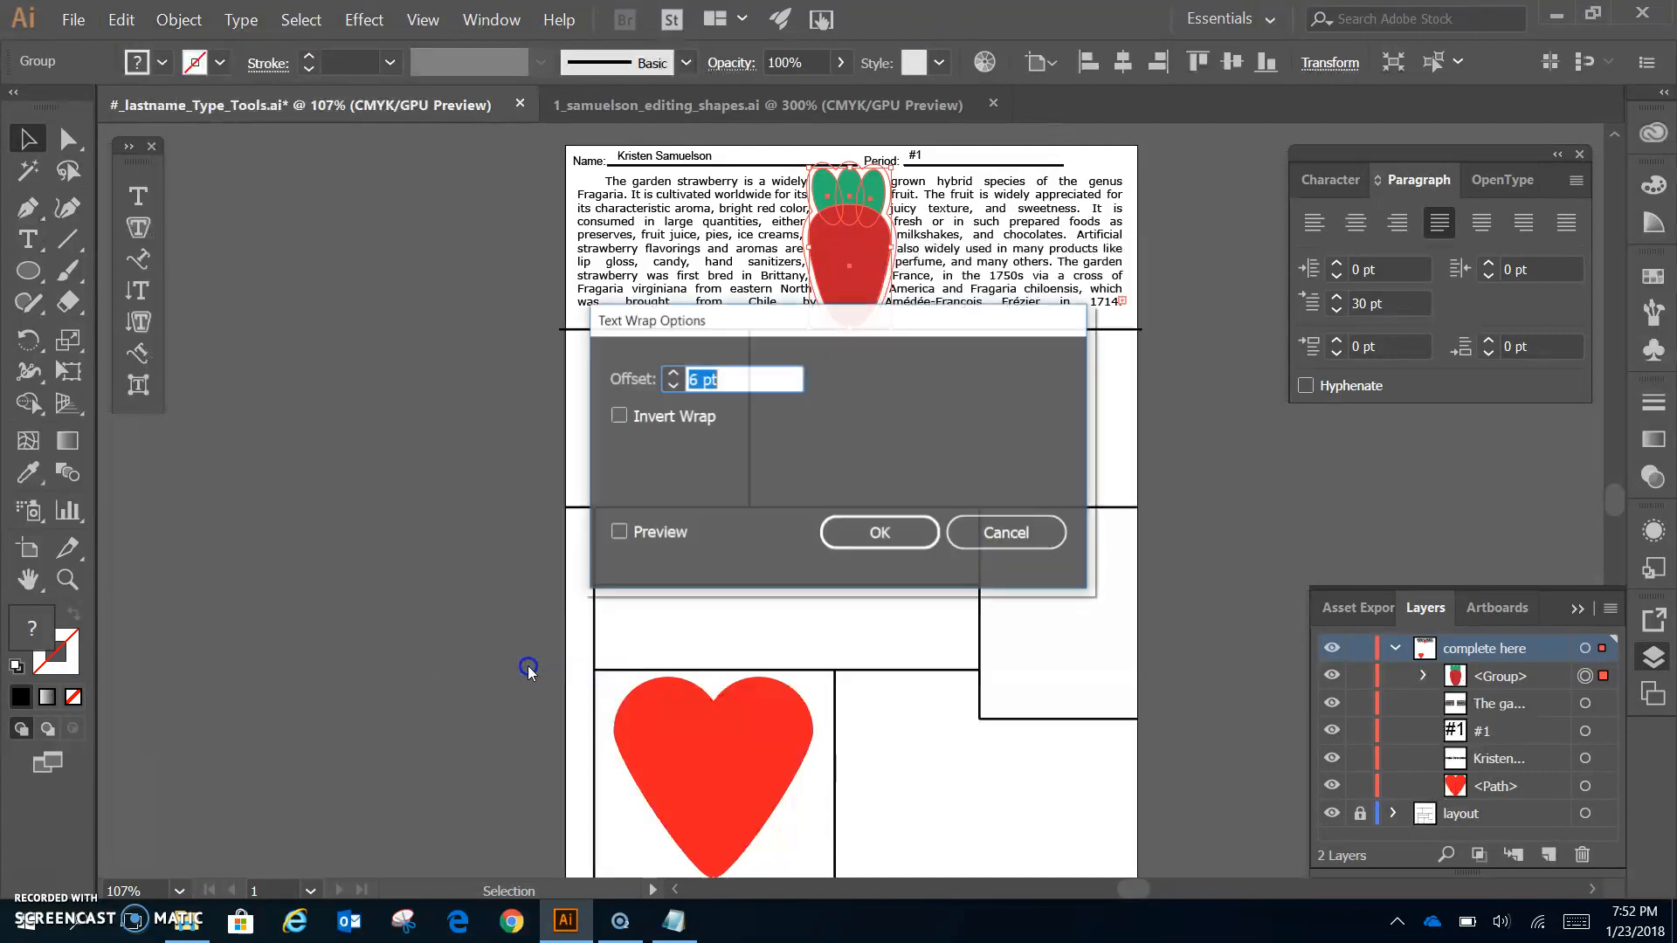
pyautogui.moveTo(867, 326); pyautogui.dragTo(902, 365)
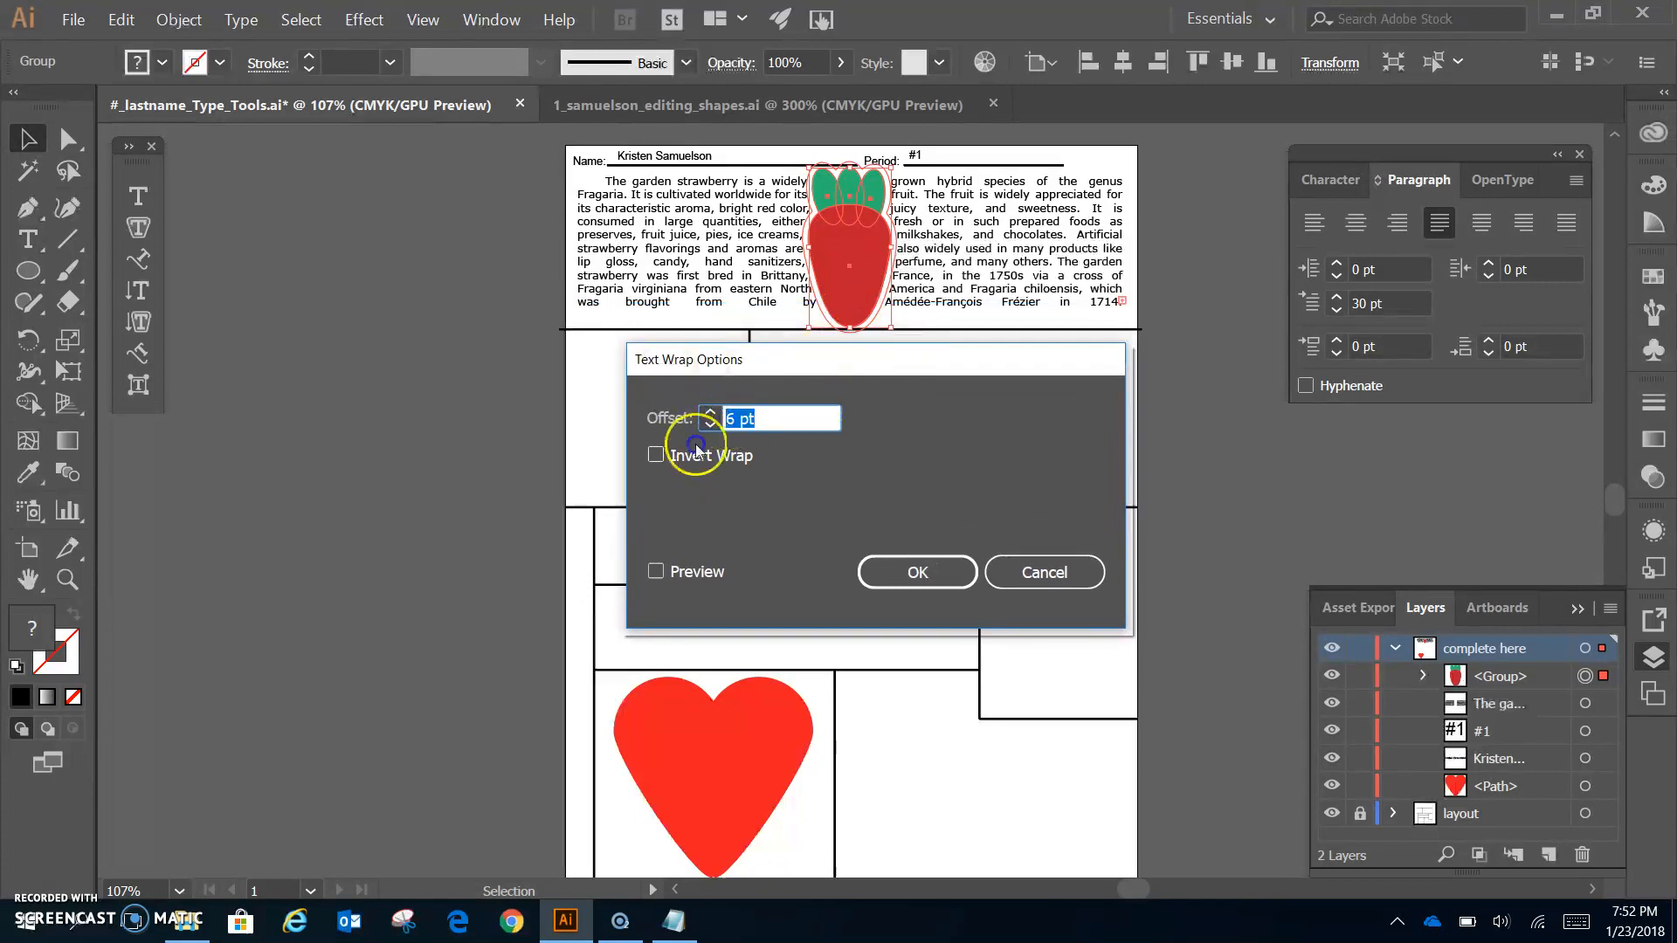
pyautogui.moveTo(765, 425); pyautogui.dragTo(739, 421)
pyautogui.click(710, 414)
pyautogui.click(709, 415)
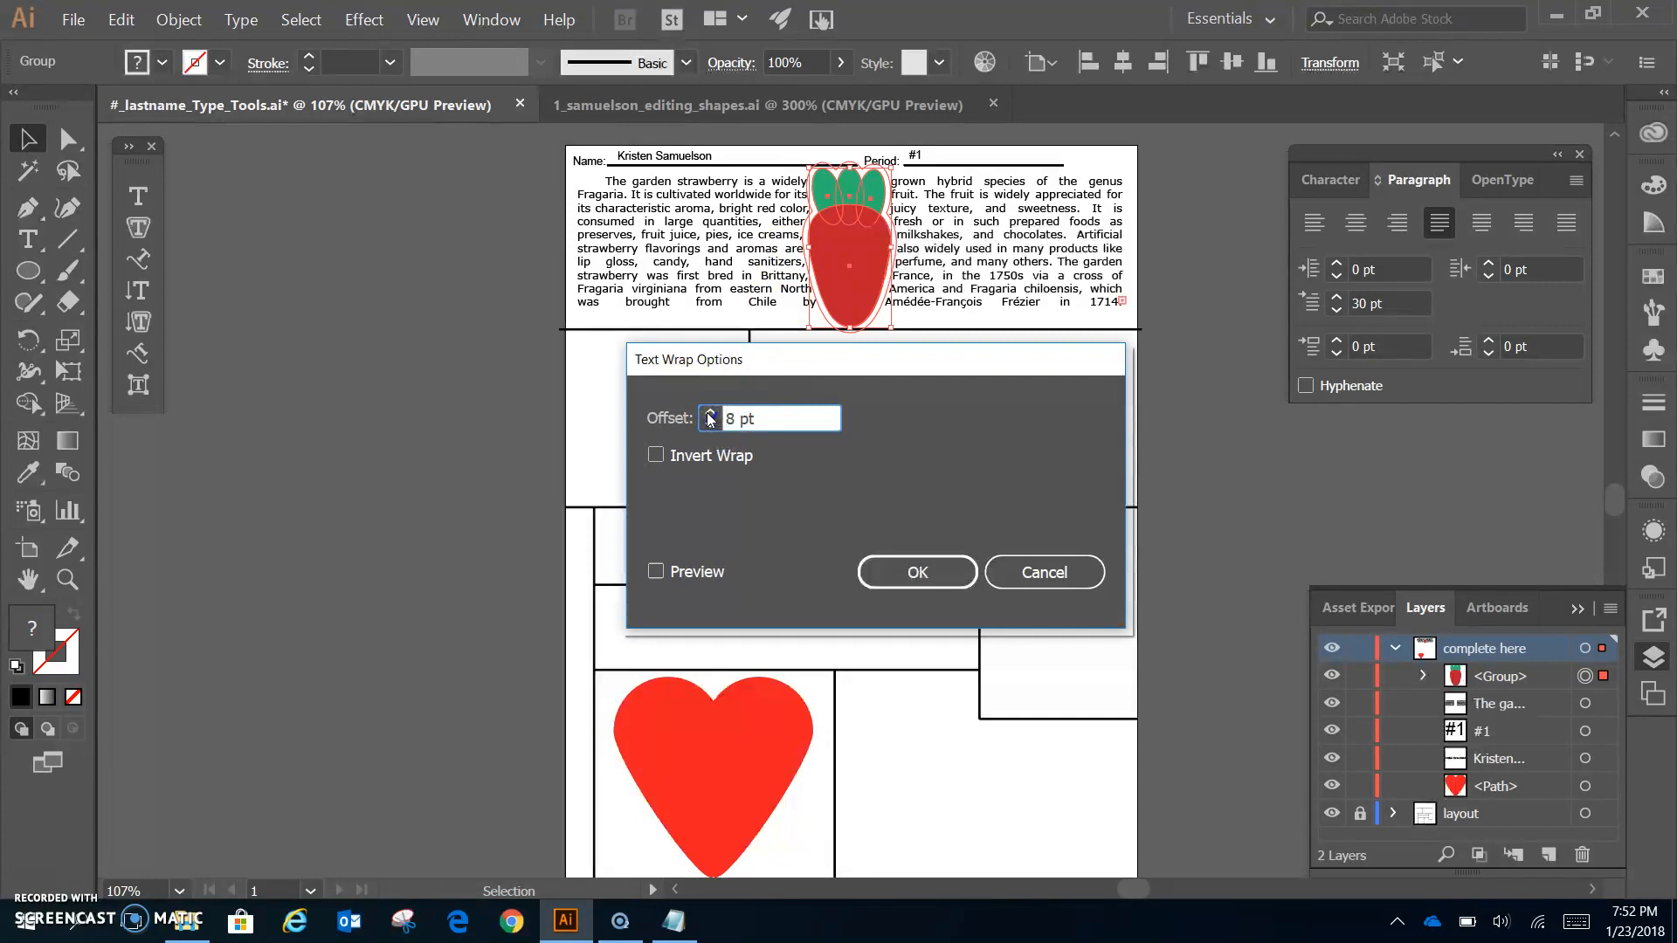
pyautogui.click(709, 414)
pyautogui.click(709, 414)
pyautogui.click(709, 414)
pyautogui.click(710, 414)
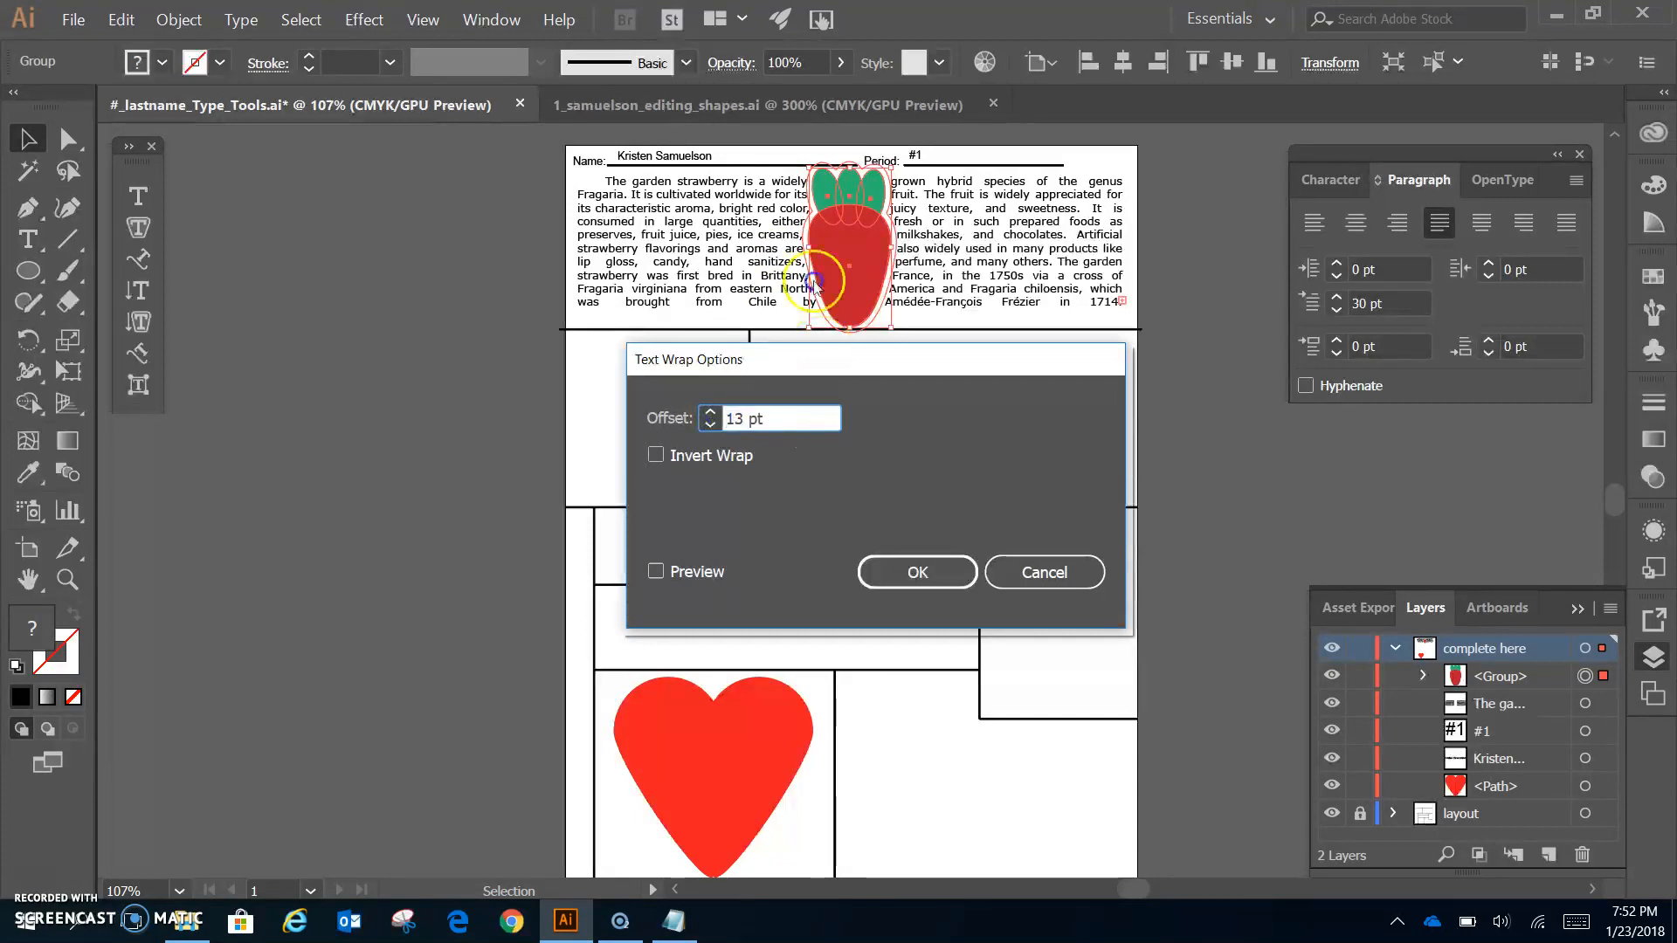
pyautogui.click(656, 572)
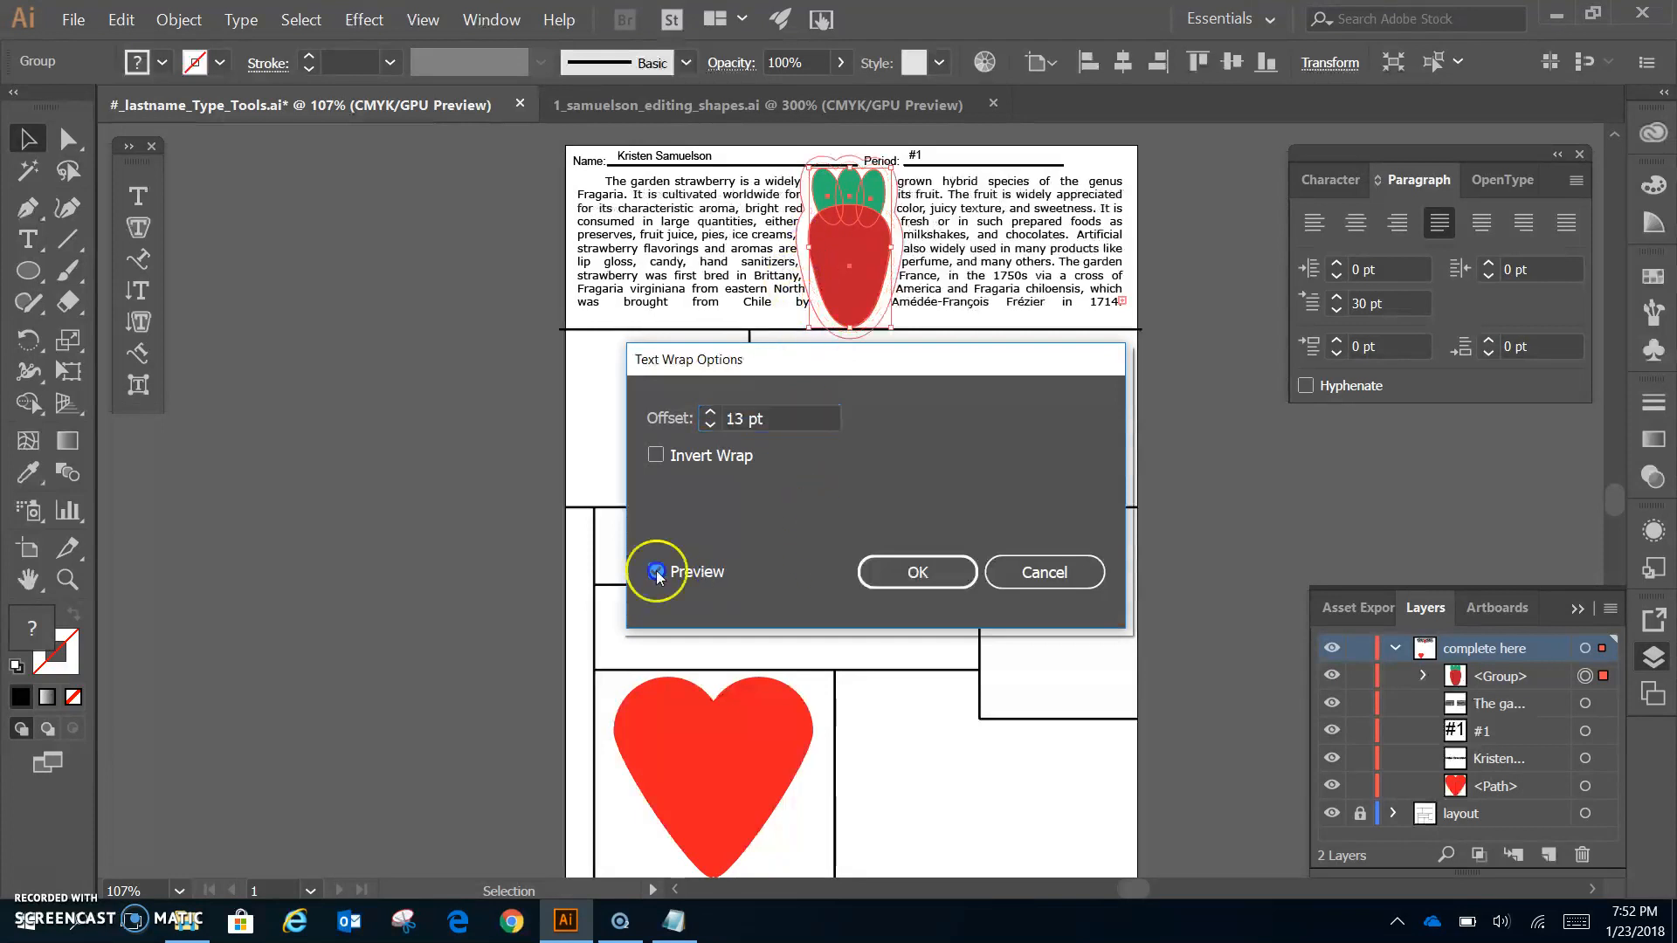
# - Enter an 8 pt wrap offset and confirm the Text Wrap Options
pyautogui.click(807, 221)
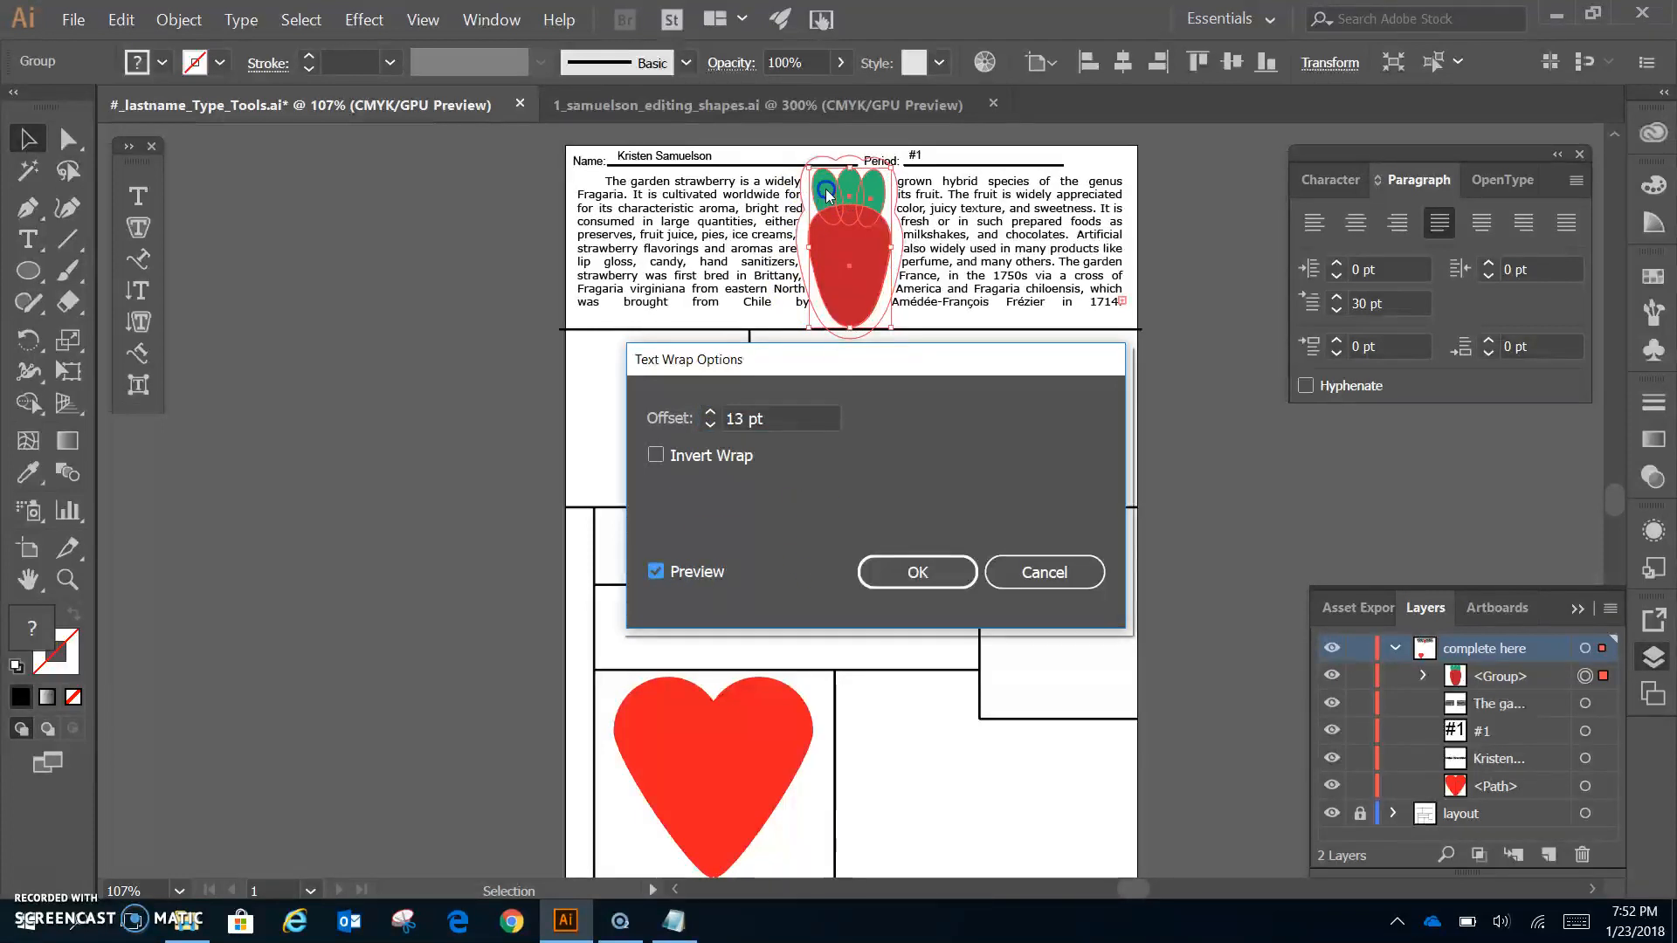
pyautogui.click(808, 235)
pyautogui.click(798, 418)
pyautogui.click(683, 423)
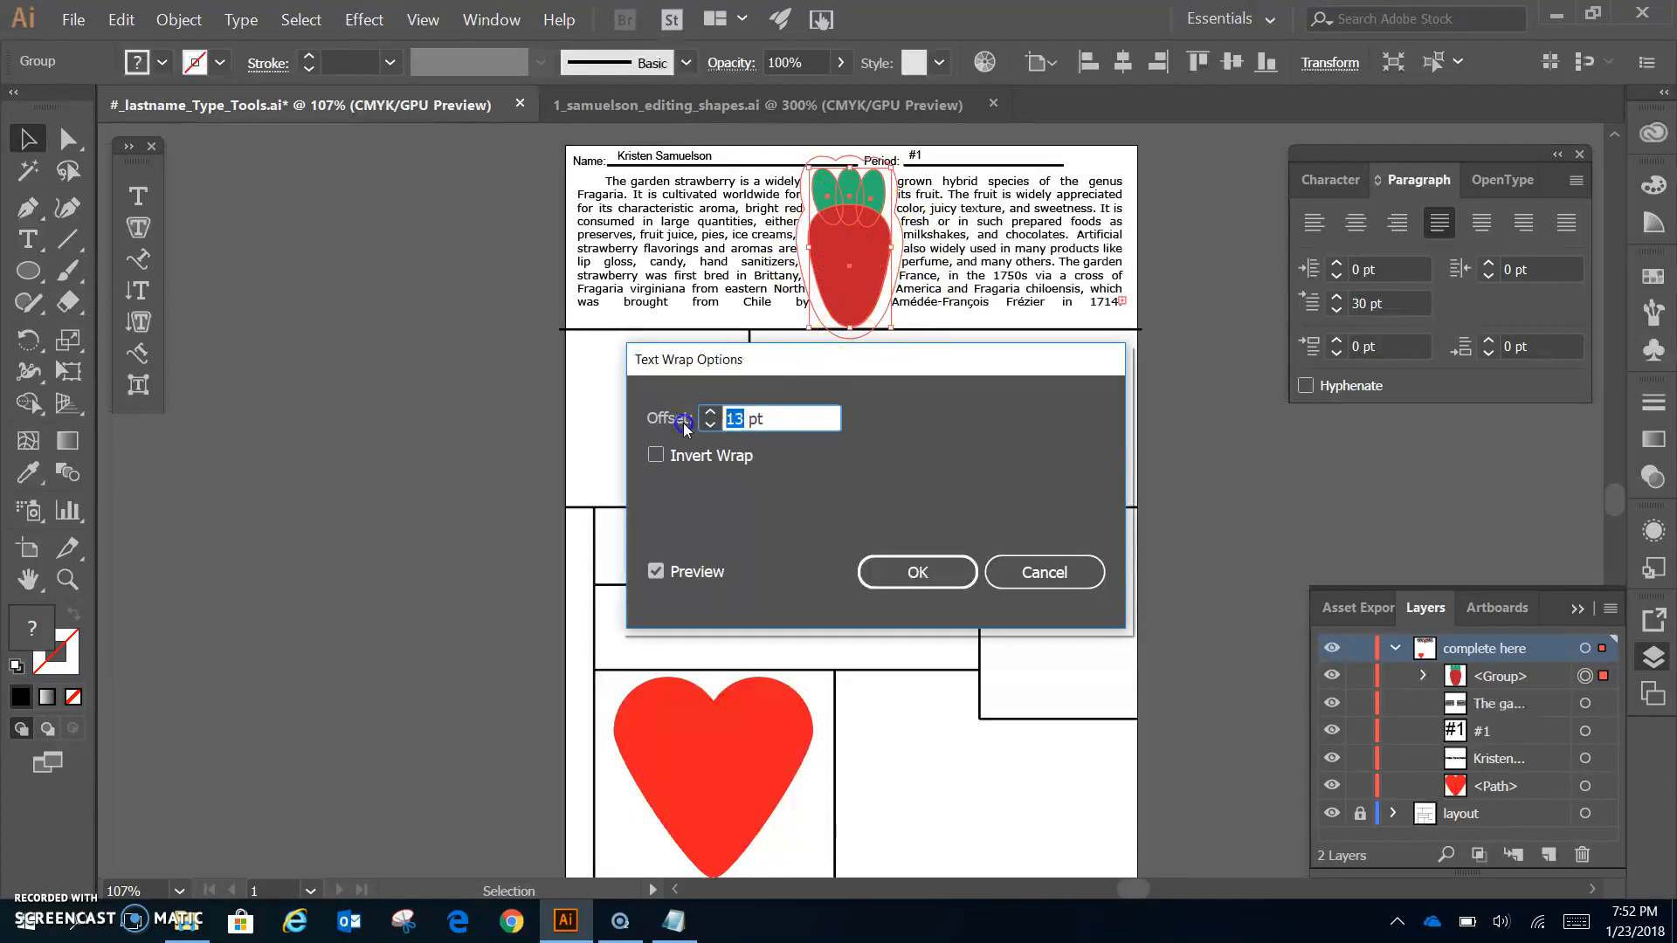
pyautogui.write('8')
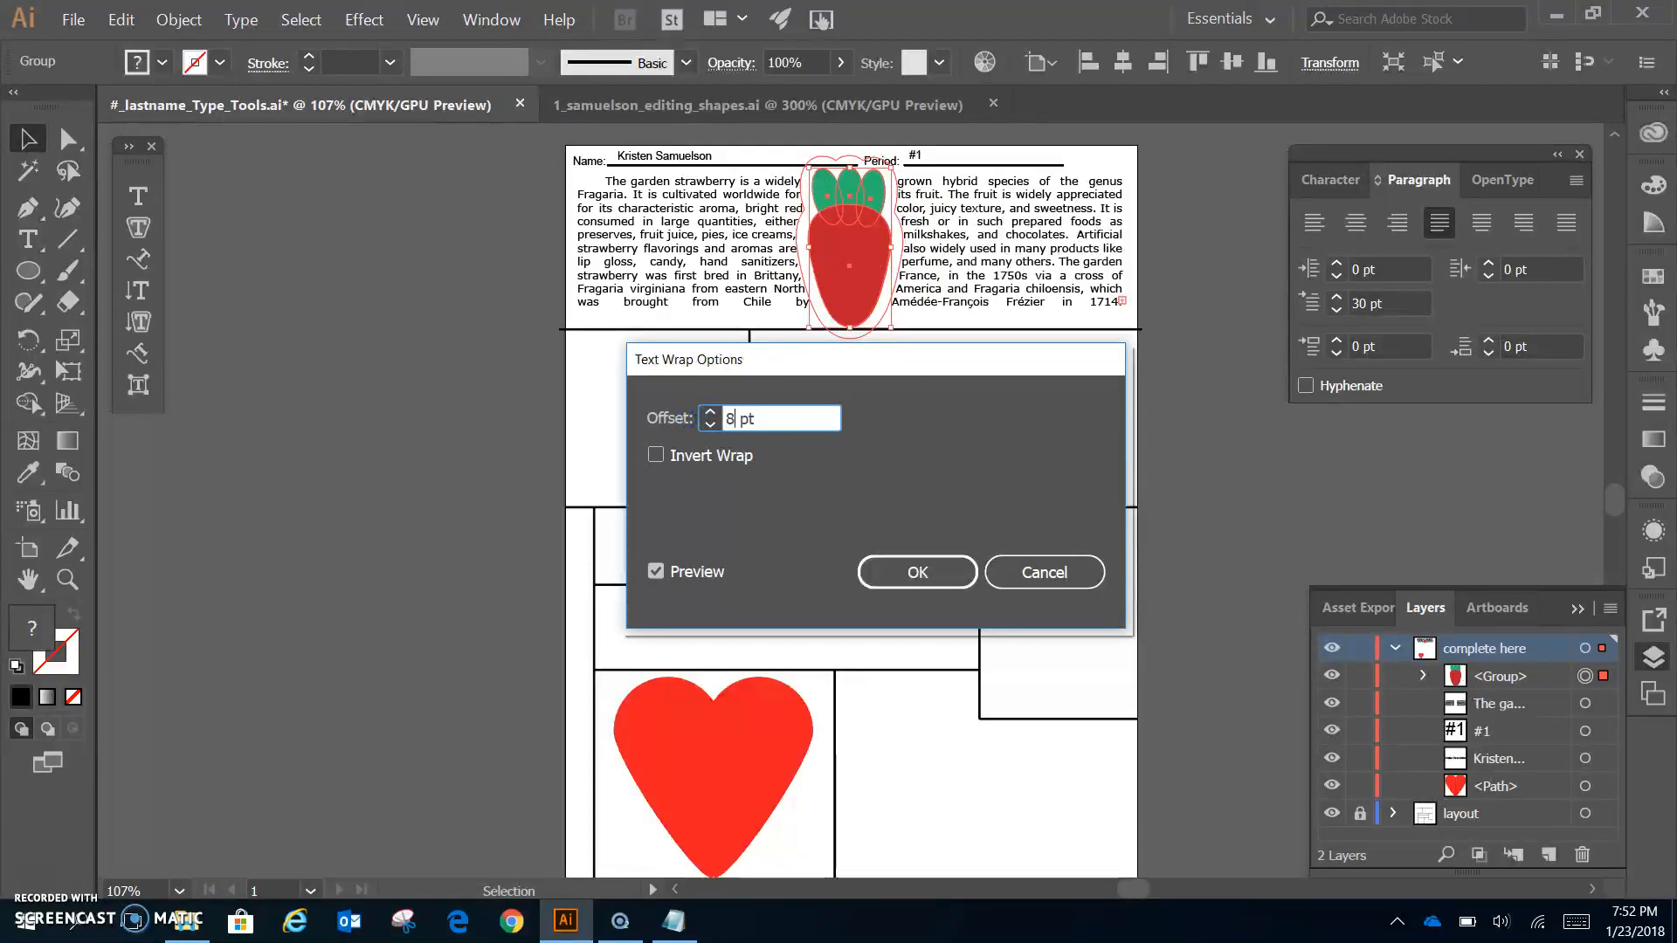
pyautogui.click(873, 504)
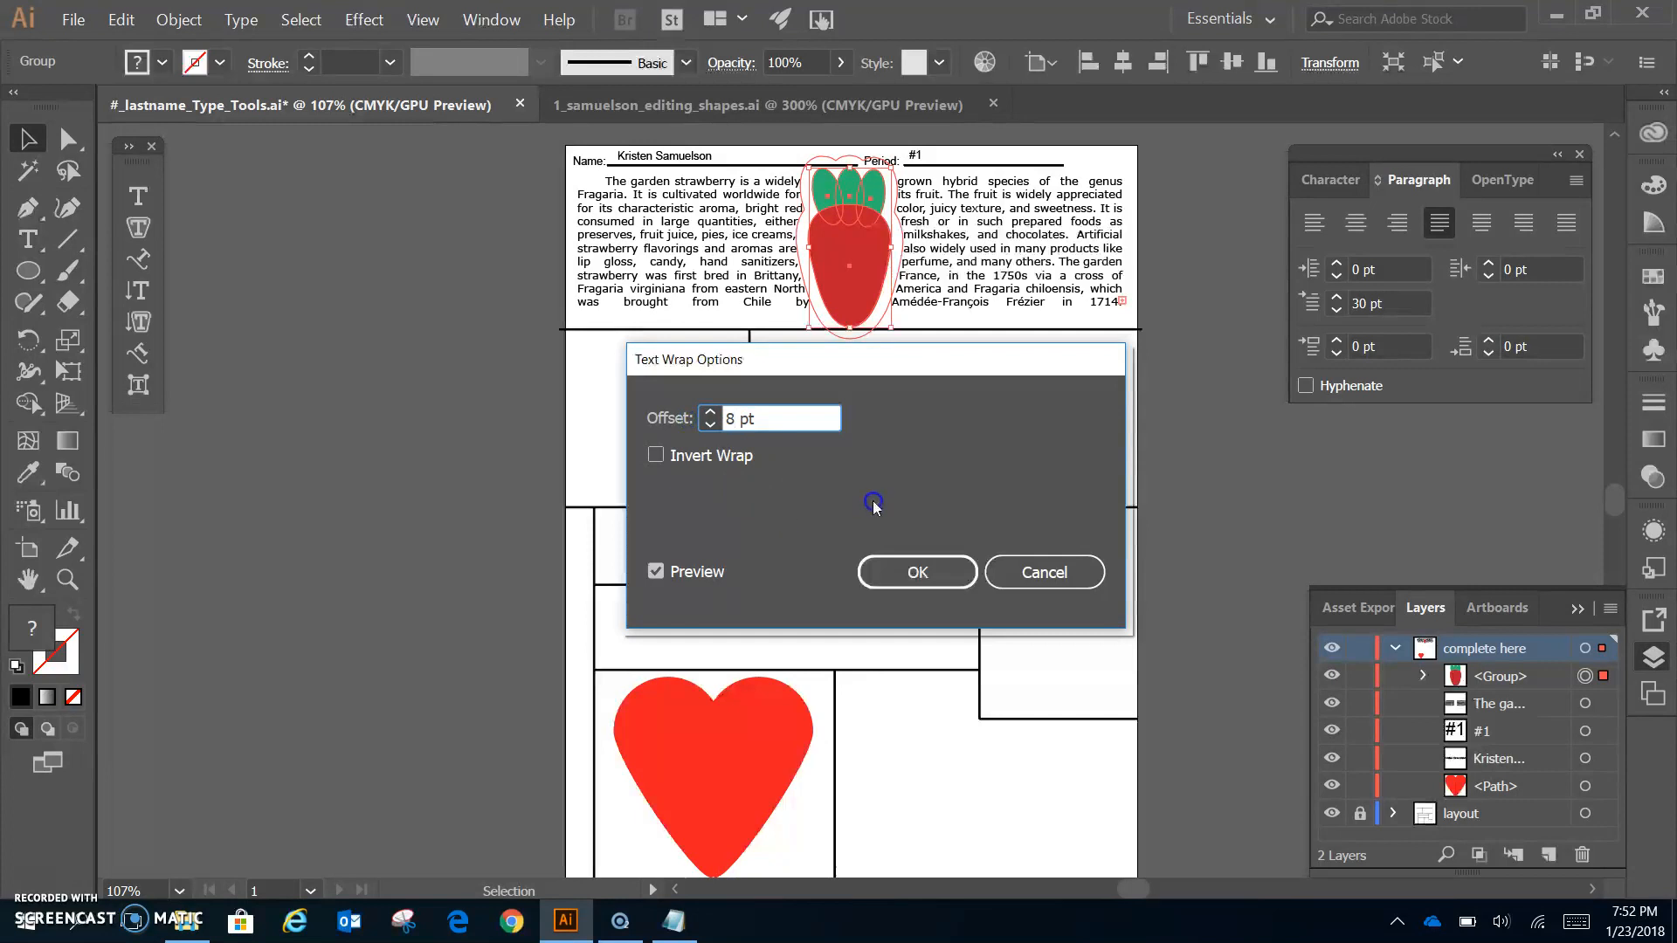
pyautogui.click(899, 570)
pyautogui.click(1216, 425)
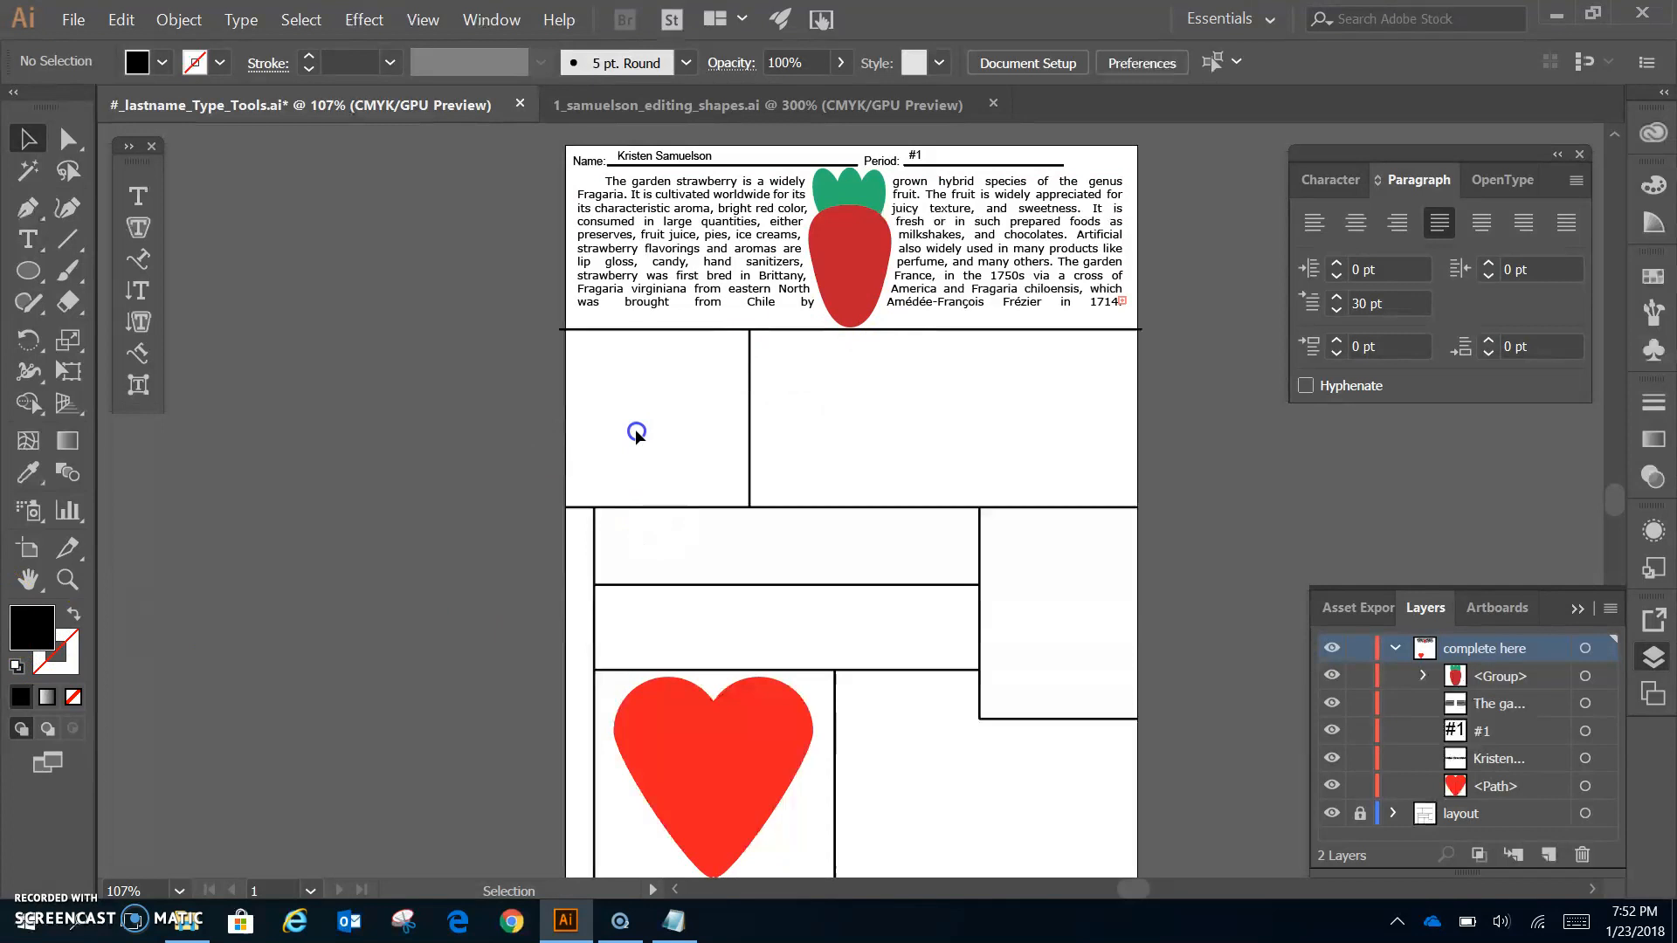
# - With a yellow fill, create a five-point star from the Star dialog
pyautogui.click(24, 274)
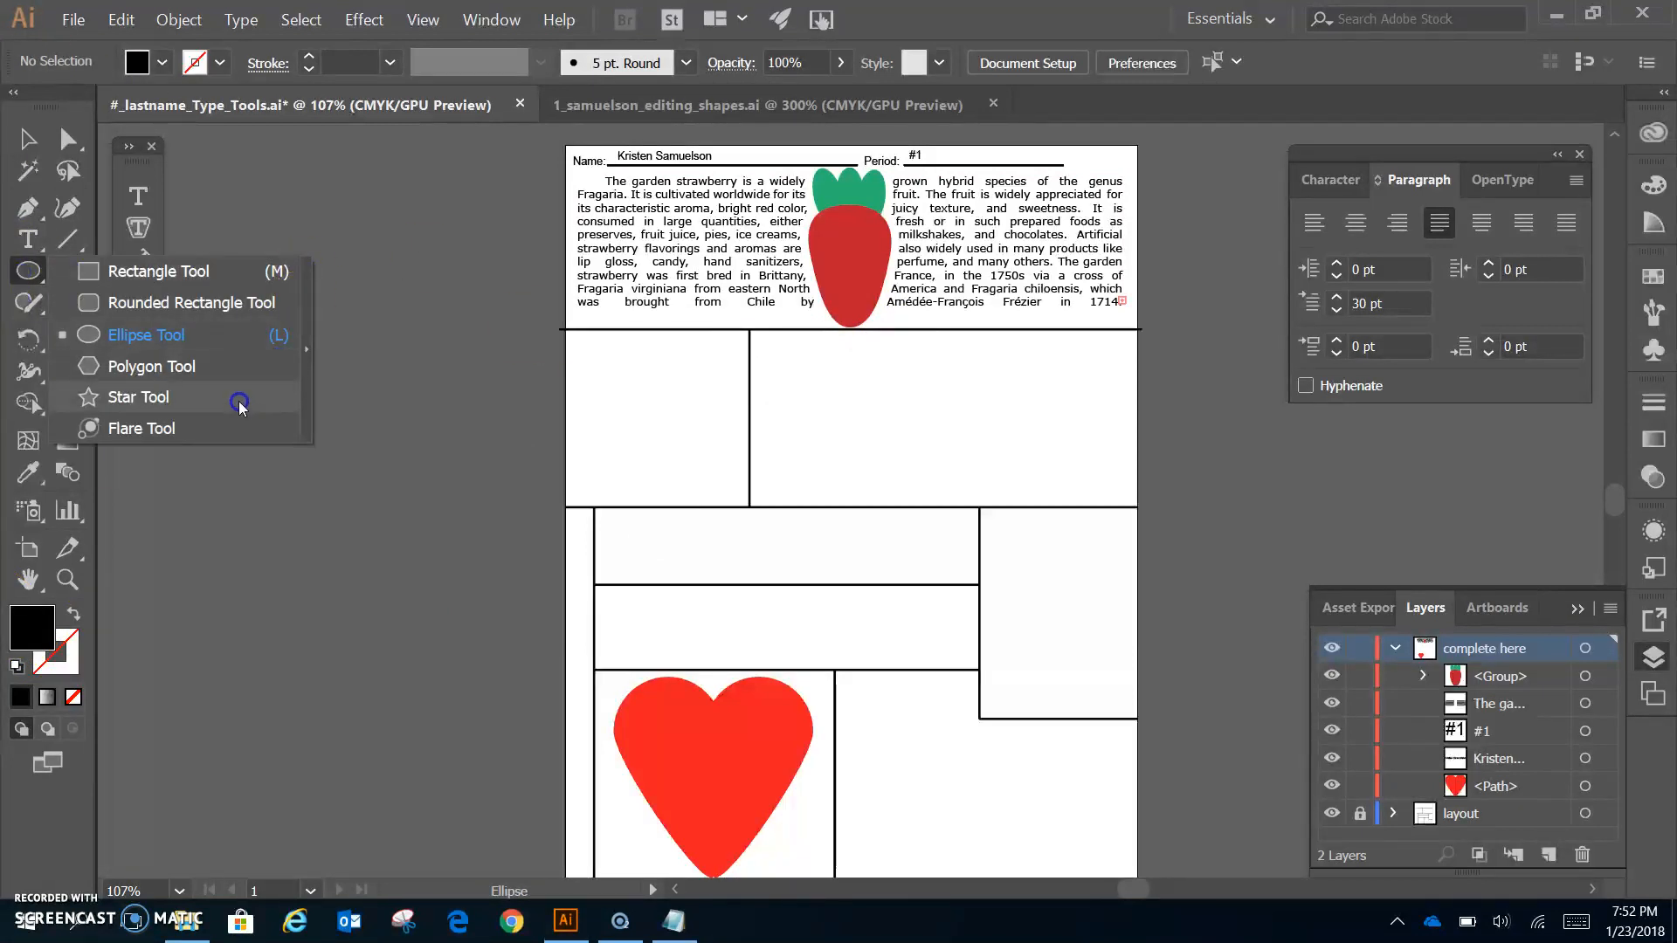
pyautogui.click(230, 398)
pyautogui.click(161, 63)
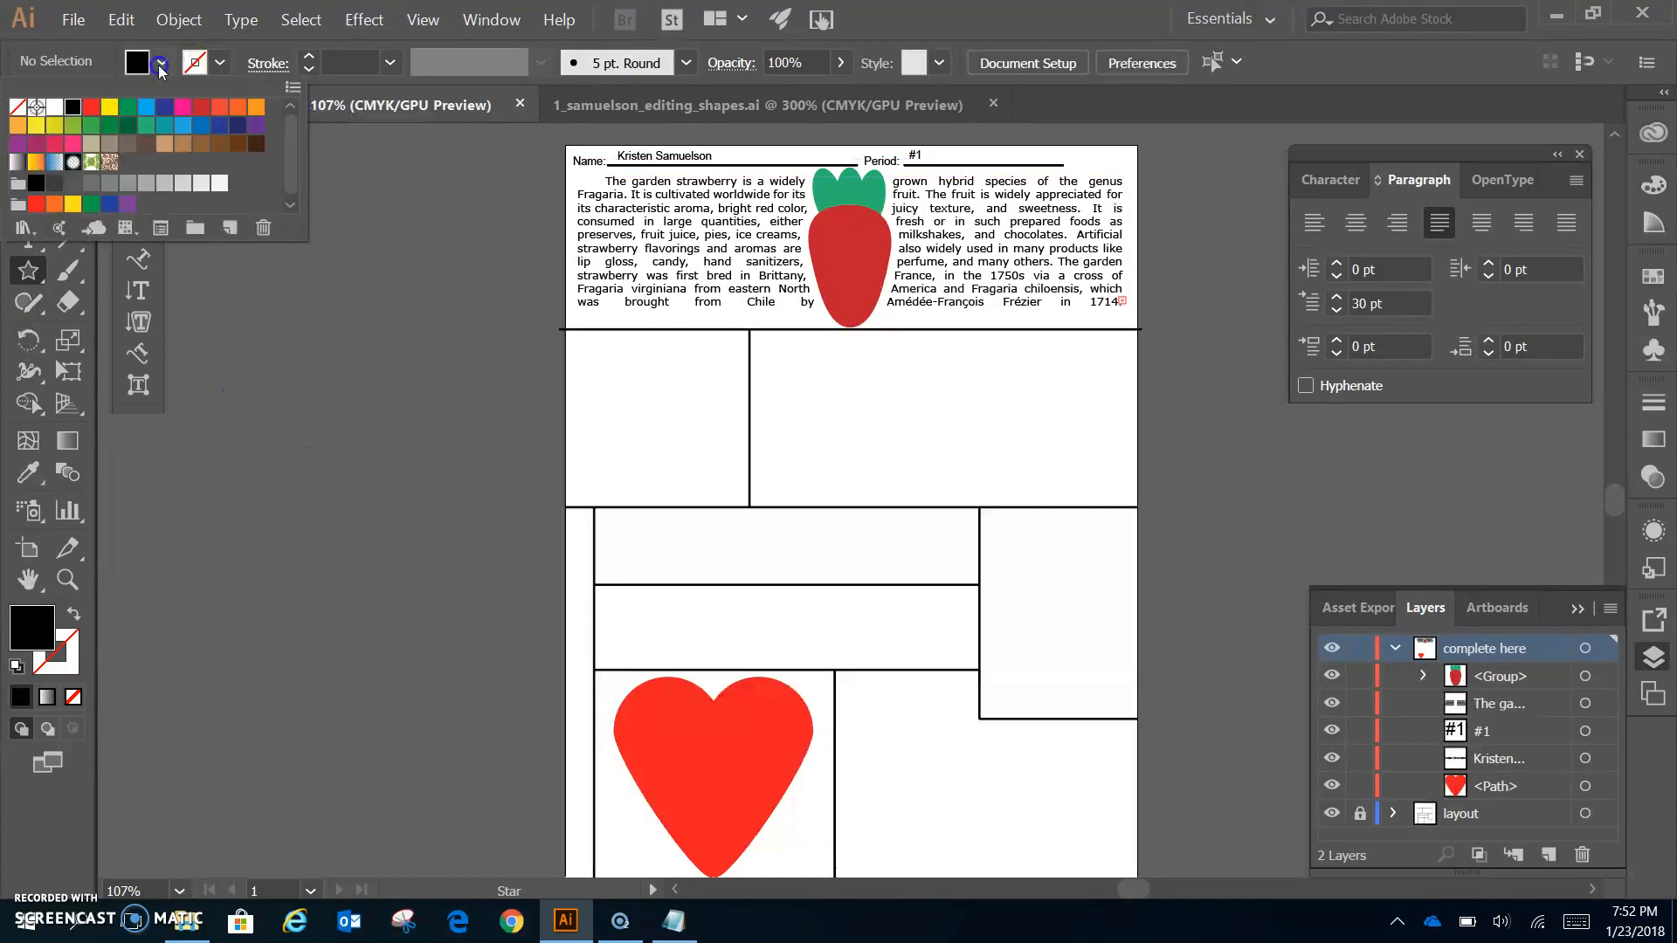
pyautogui.click(109, 107)
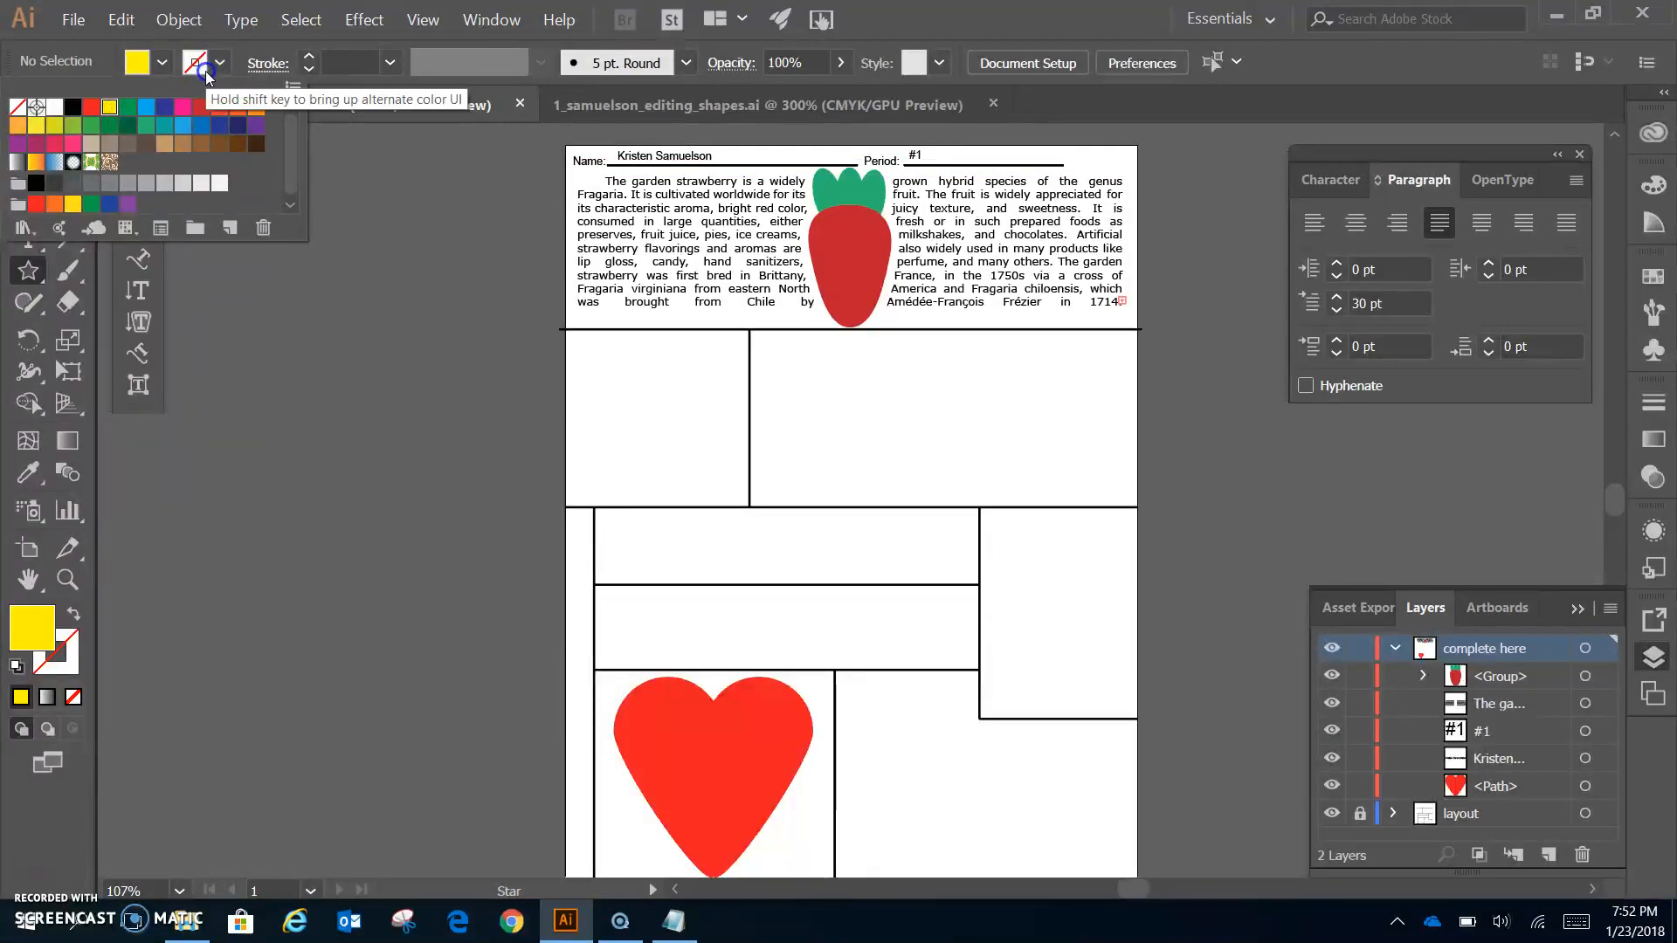
pyautogui.click(513, 437)
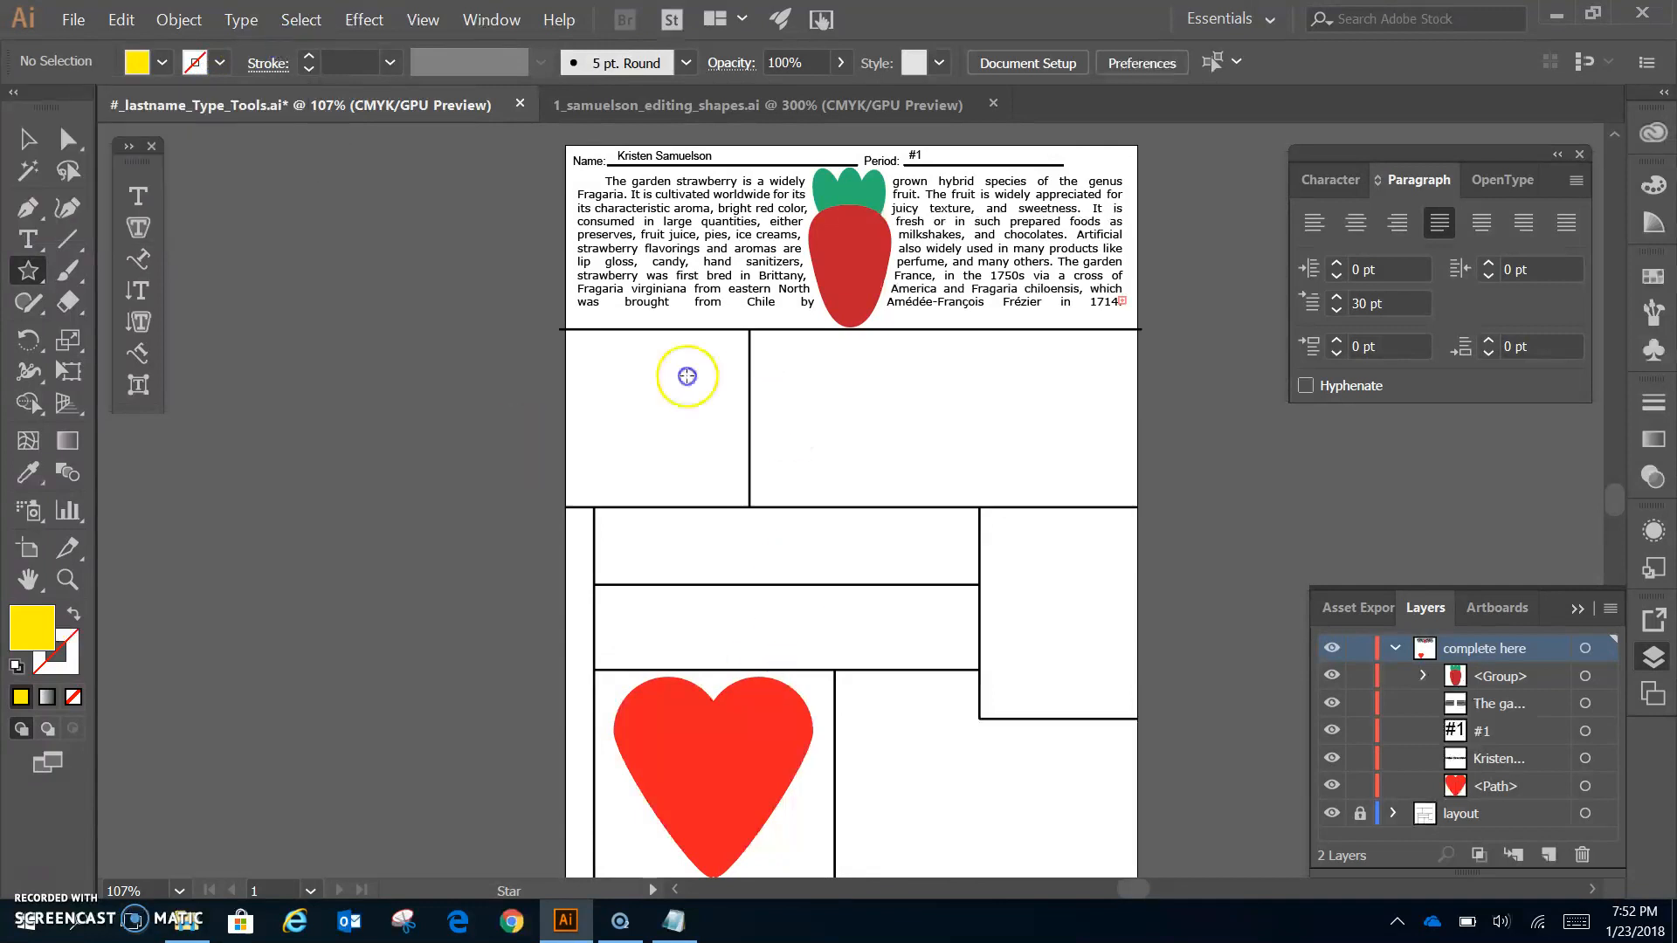
pyautogui.moveTo(602, 374); pyautogui.dragTo(660, 446)
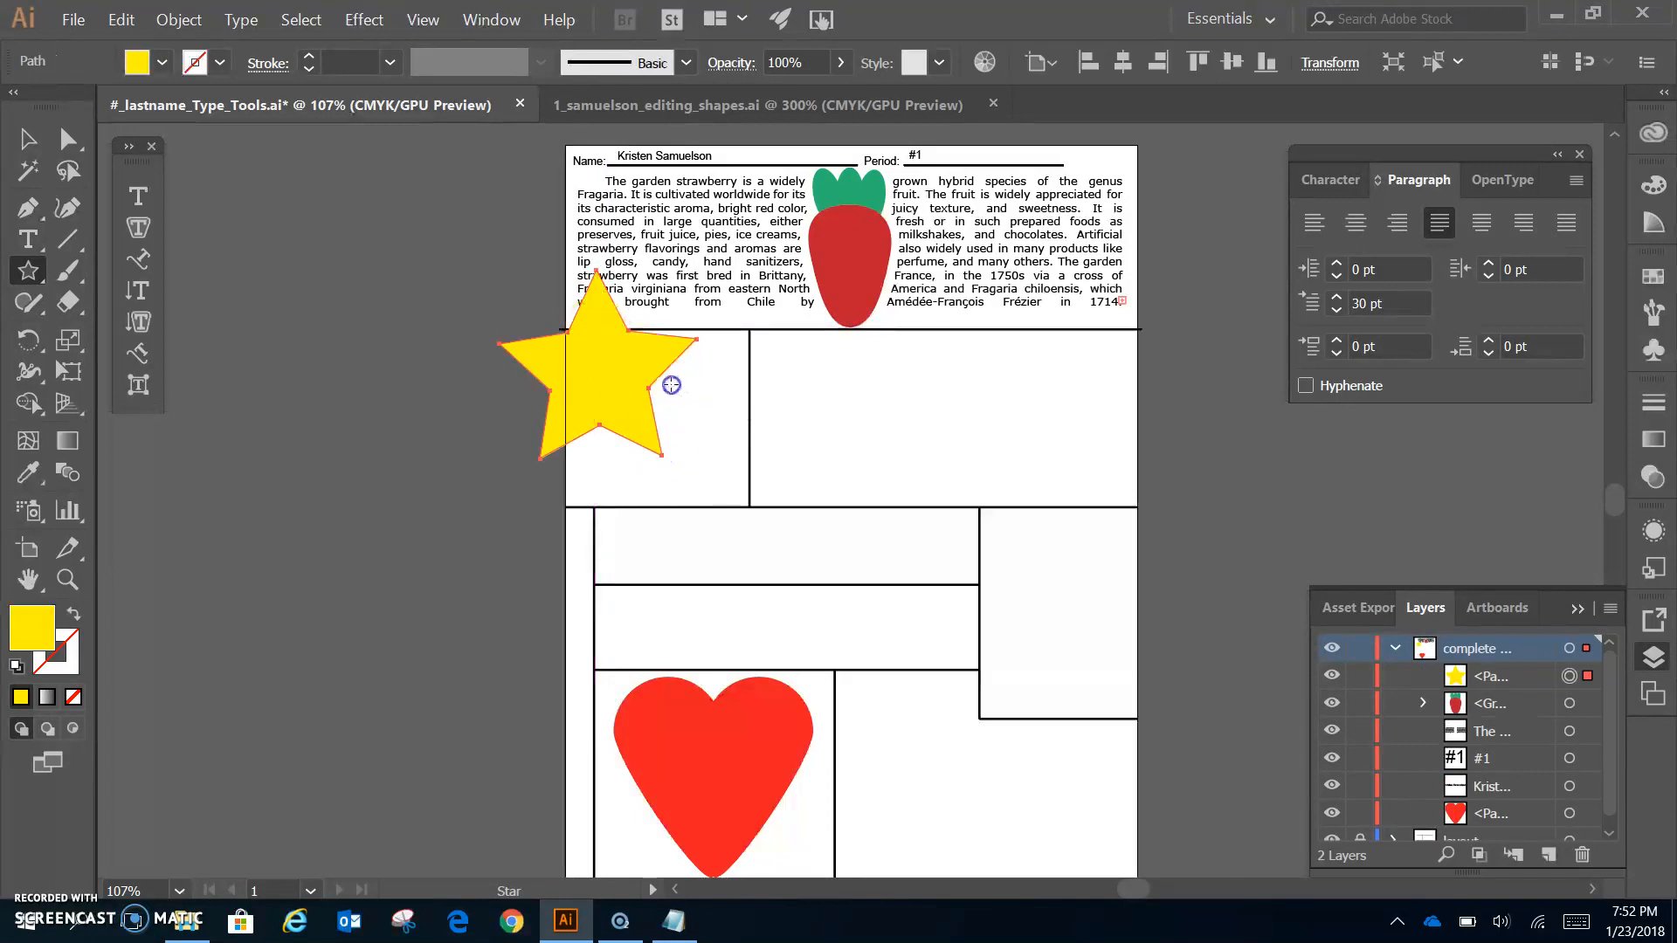
pyautogui.hotkey('ctrl', 'z')
pyautogui.click(655, 417)
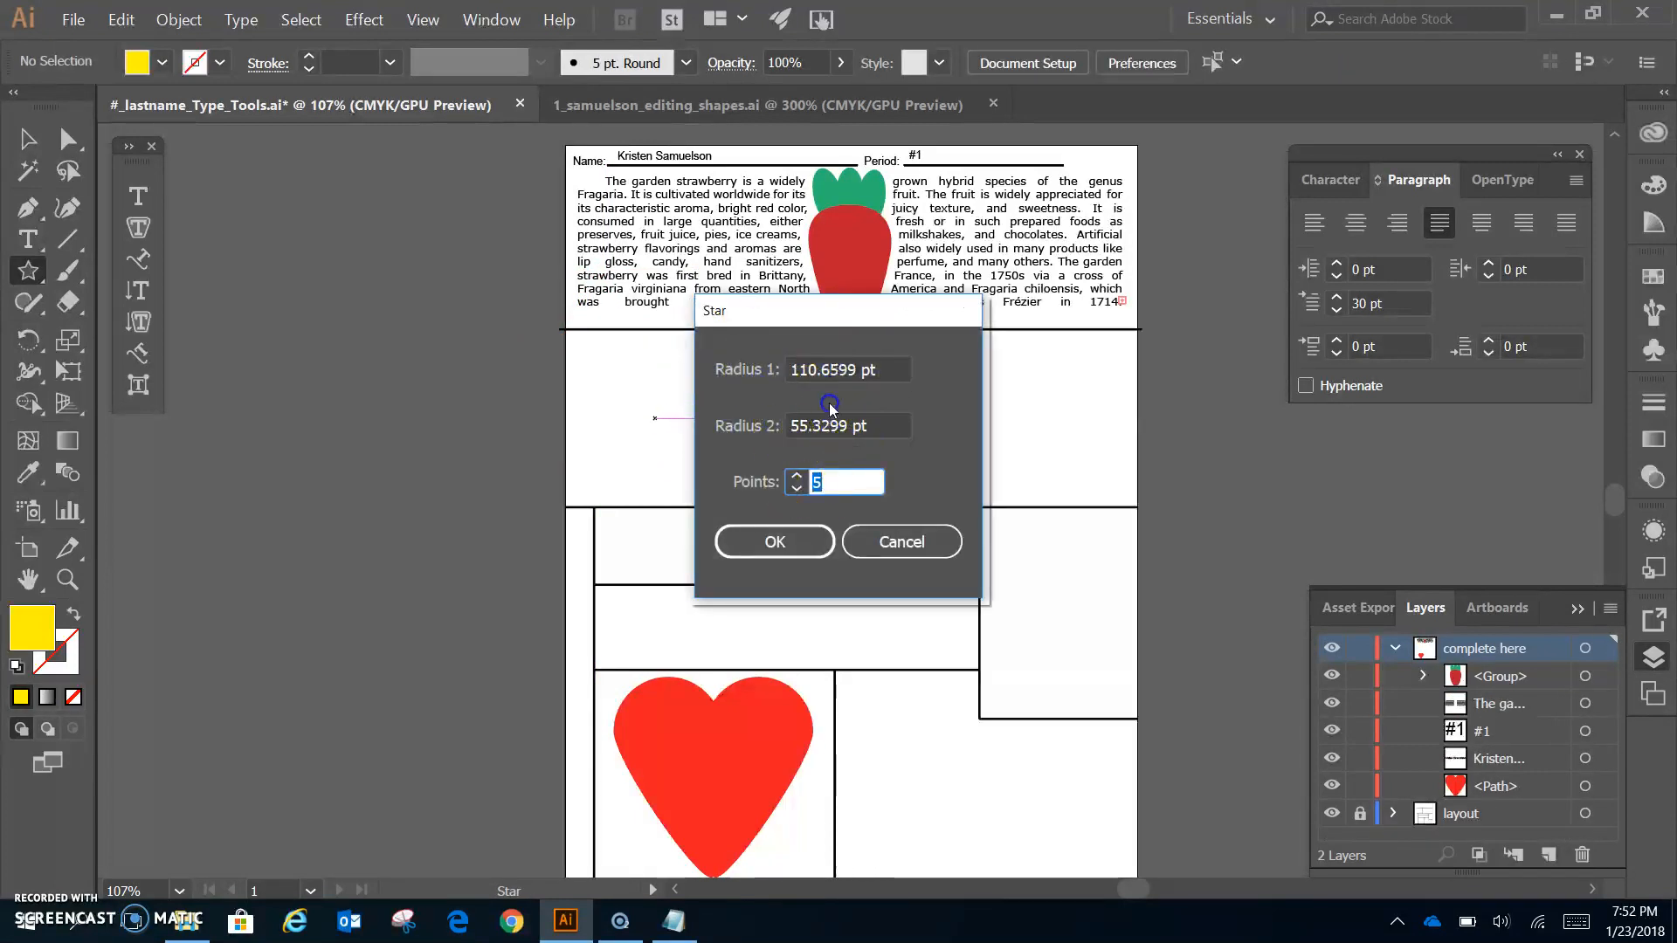
pyautogui.click(802, 549)
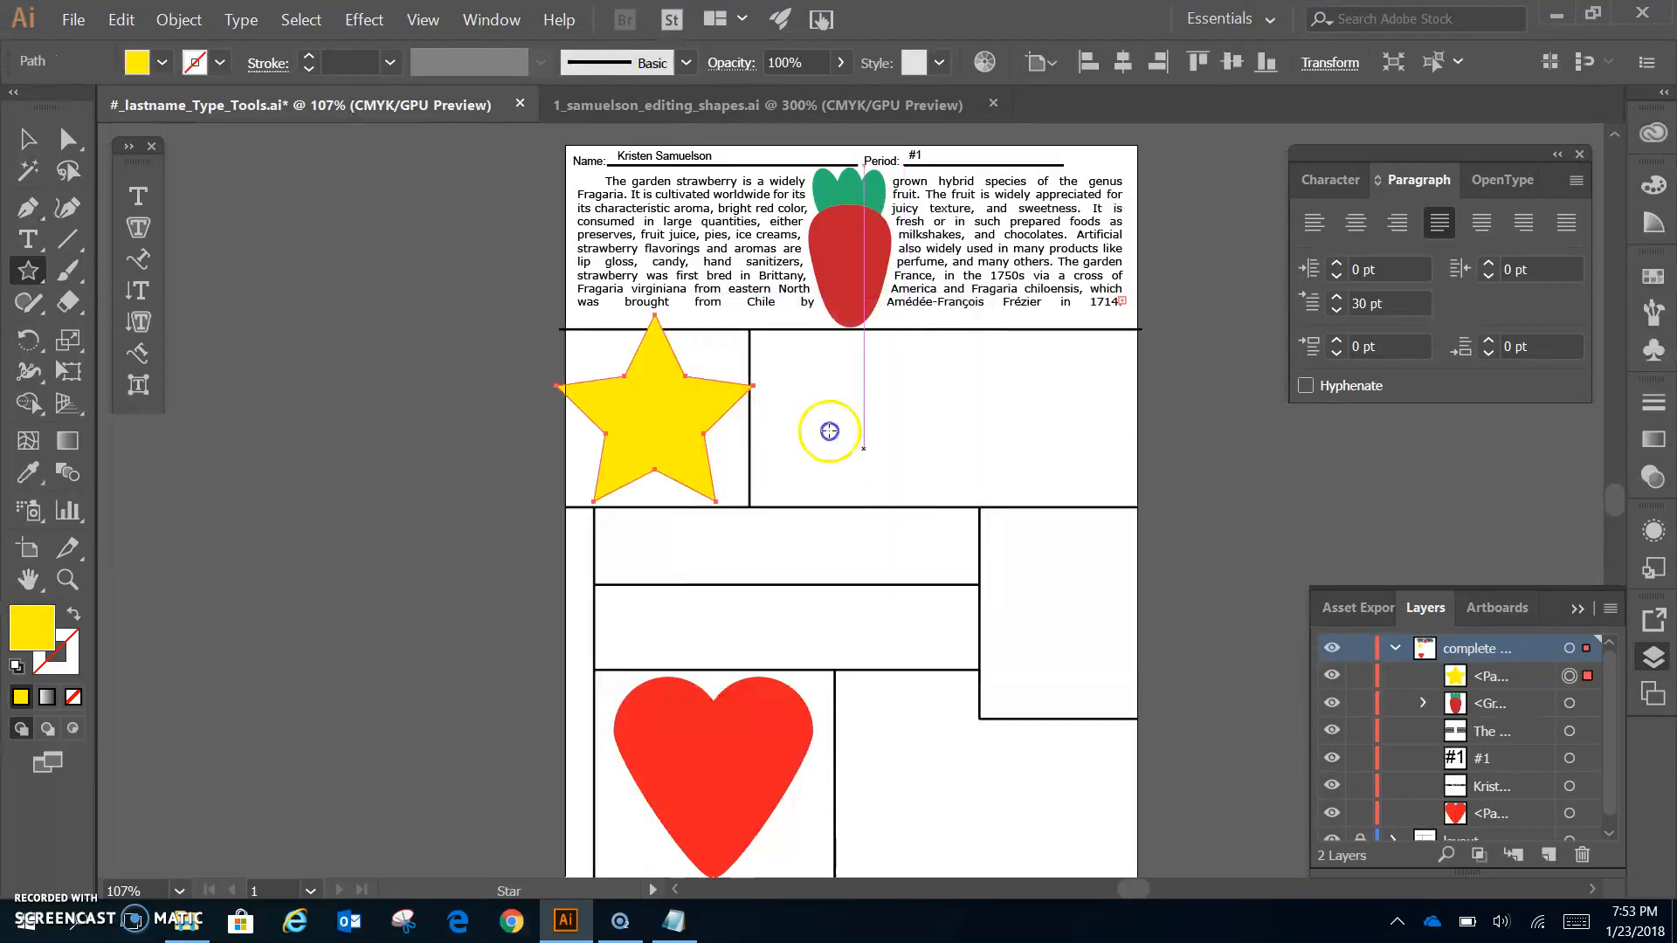
# - Scale the star down and align it with the top-left box's left edge
pyautogui.click(24, 140)
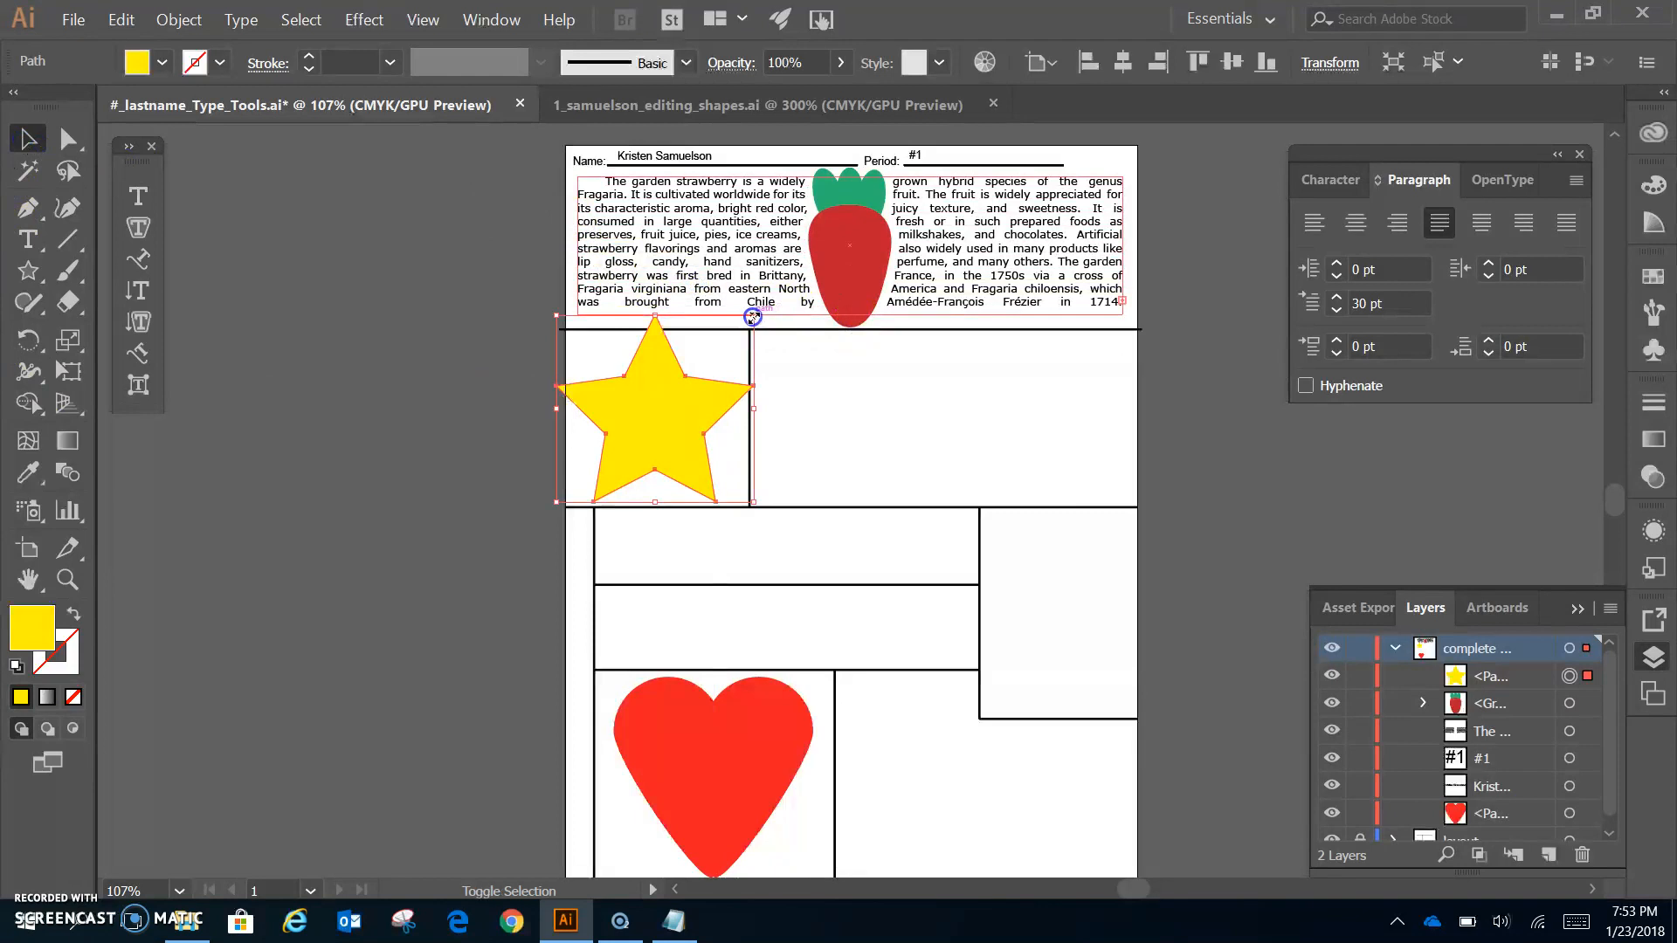
pyautogui.moveTo(557, 315); pyautogui.dragTo(572, 331)
pyautogui.moveTo(631, 396); pyautogui.dragTo(625, 396)
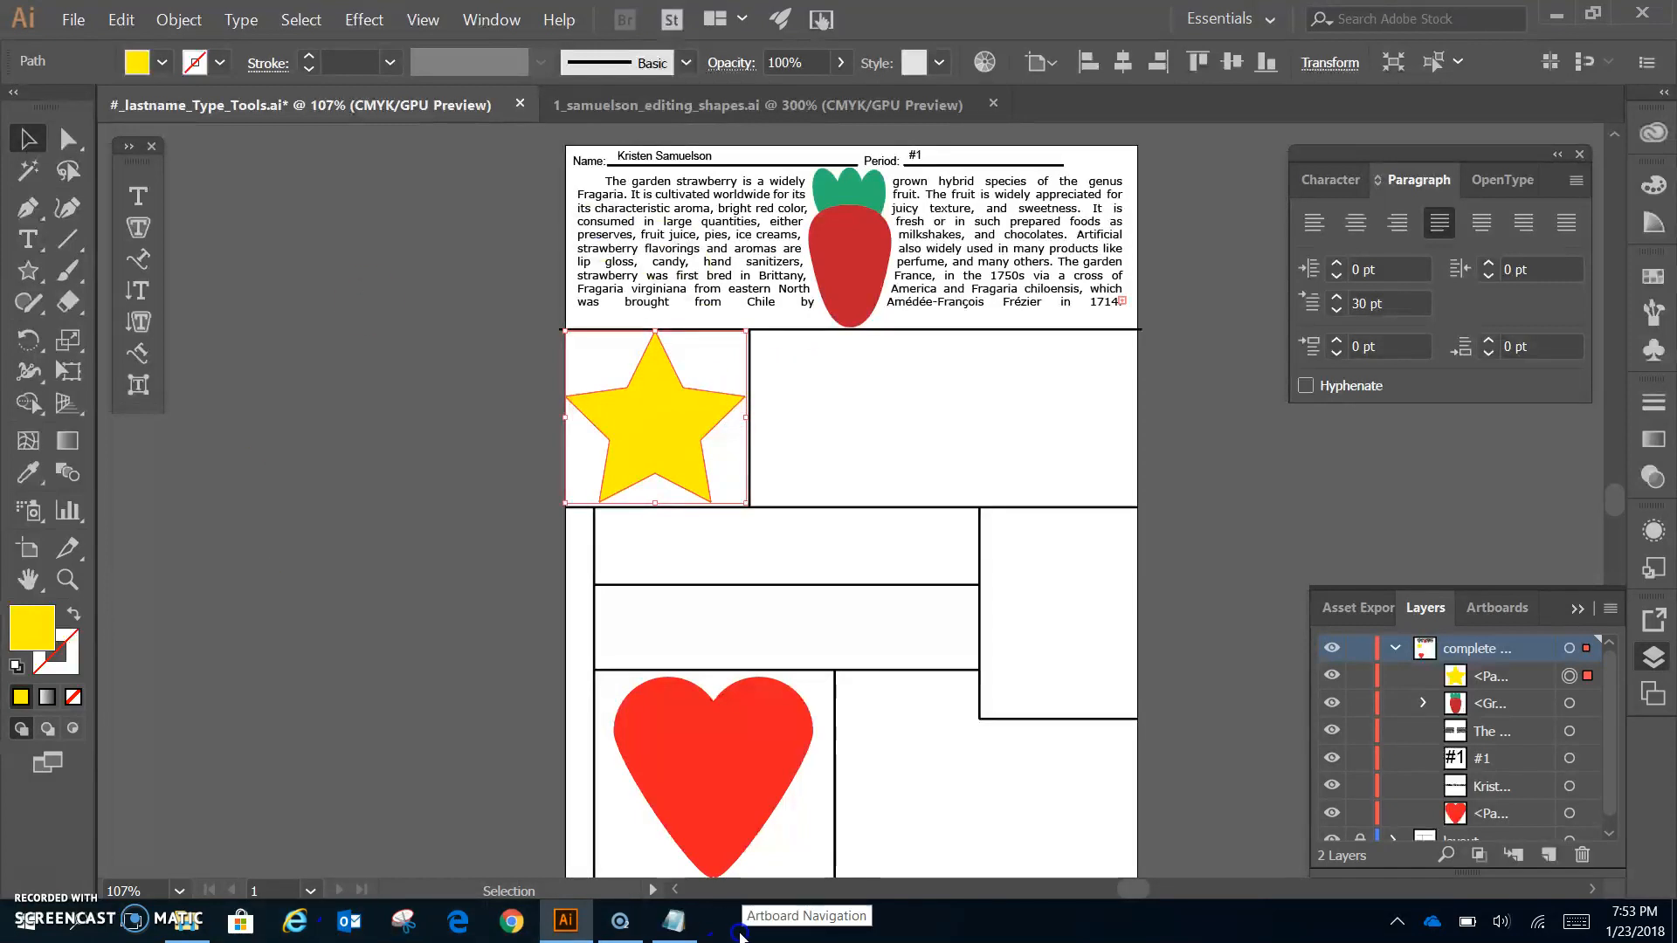
pyautogui.click(660, 933)
# - Copy the 'To type inside a shape' paragraph from Notepad and close Notepad
pyautogui.click(362, 390)
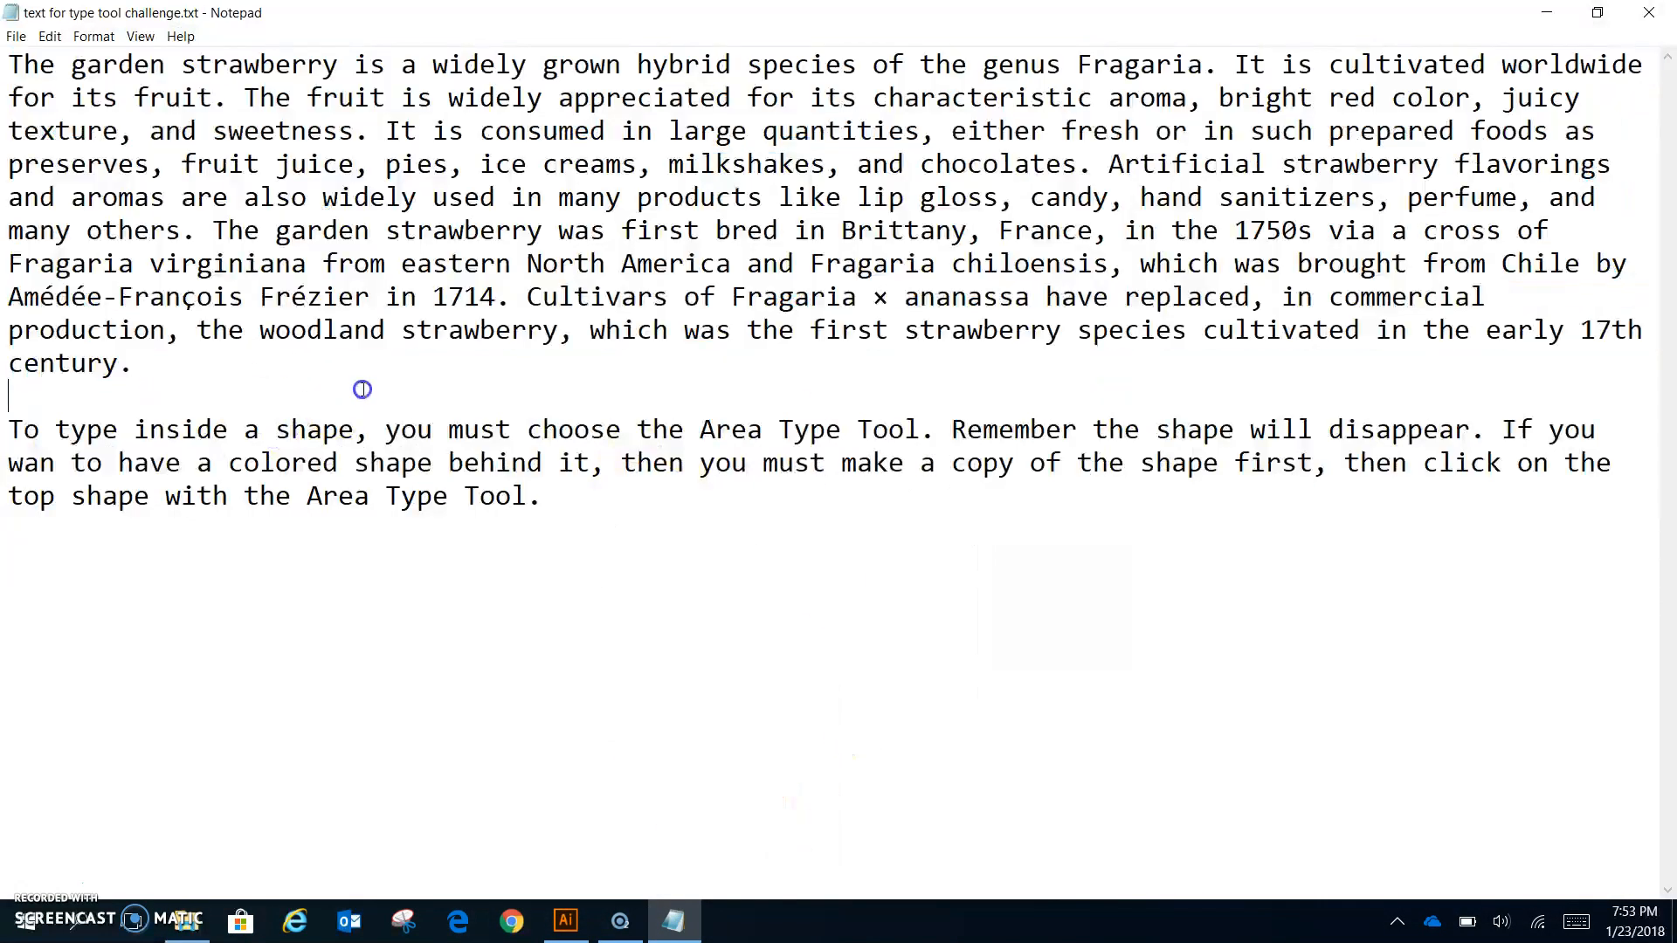
pyautogui.moveTo(569, 501); pyautogui.dragTo(9, 441)
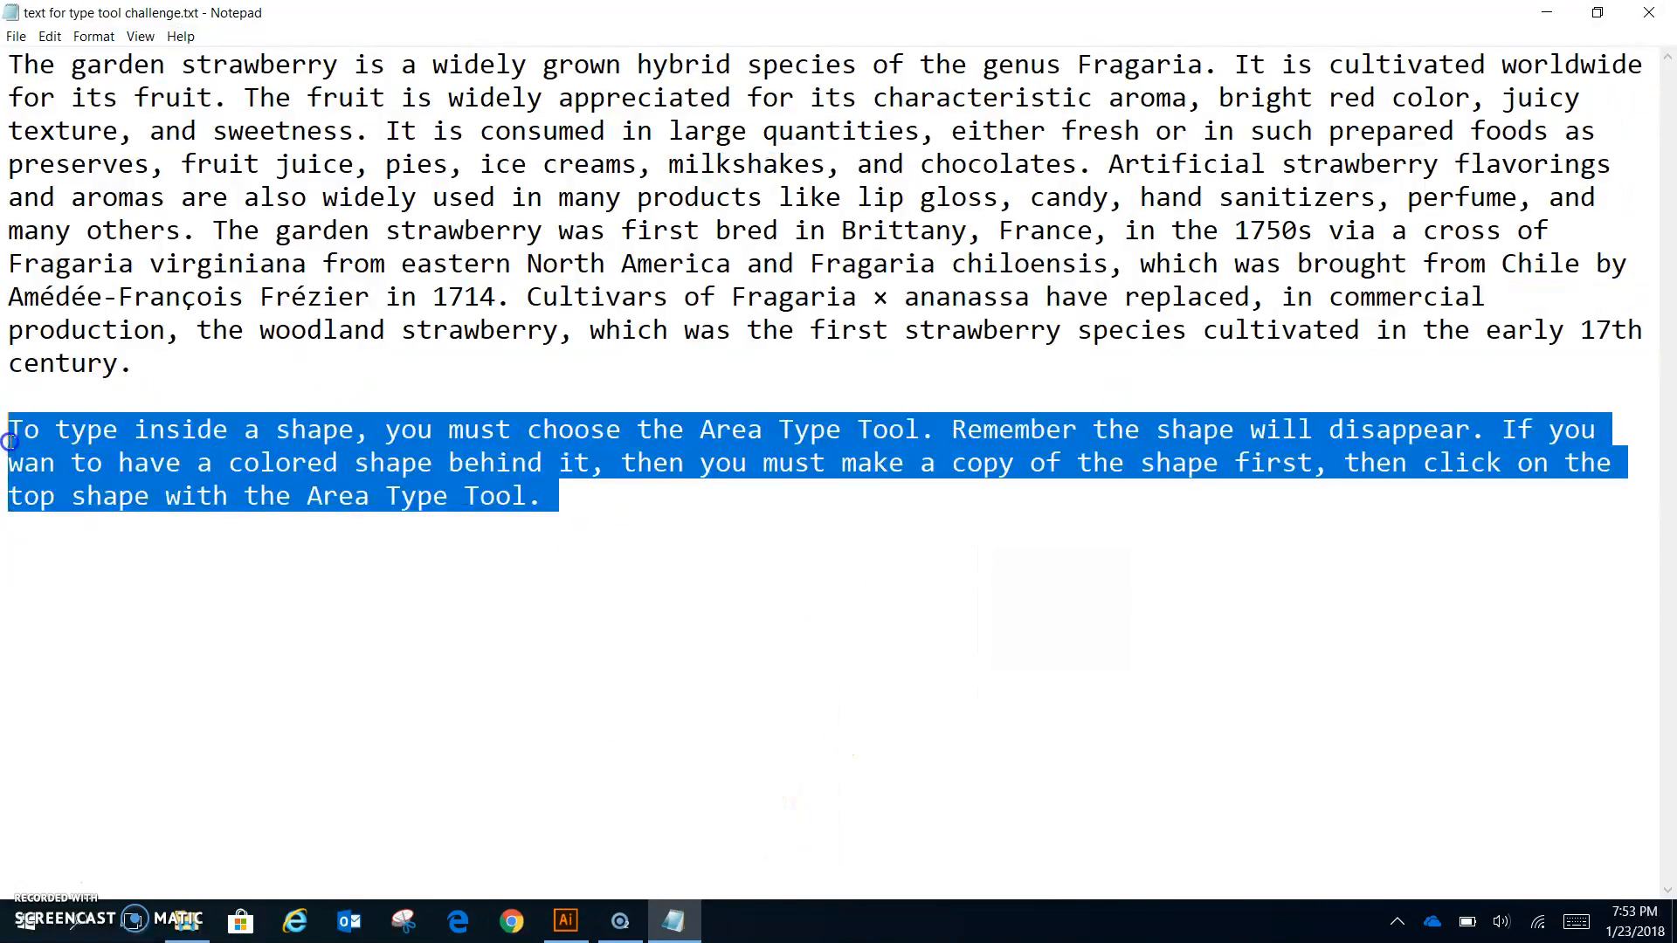
pyautogui.click(1648, 13)
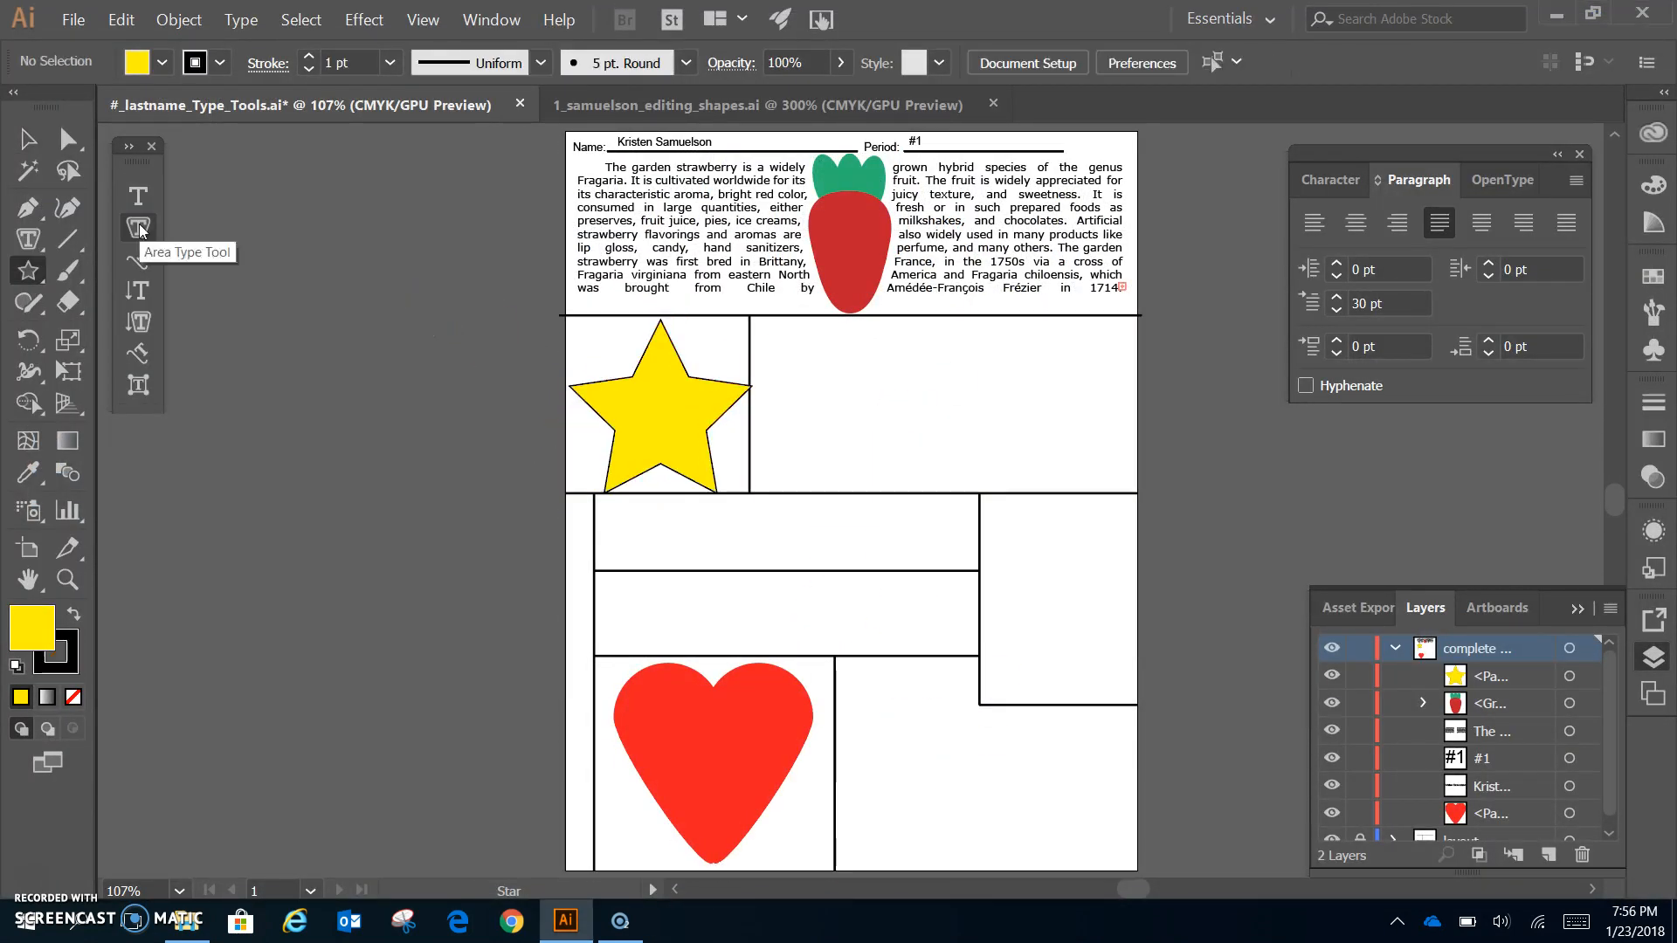
# - With the Area Type Tool, paste the instructions into the zoomed star and select all the text
pyautogui.click(140, 229)
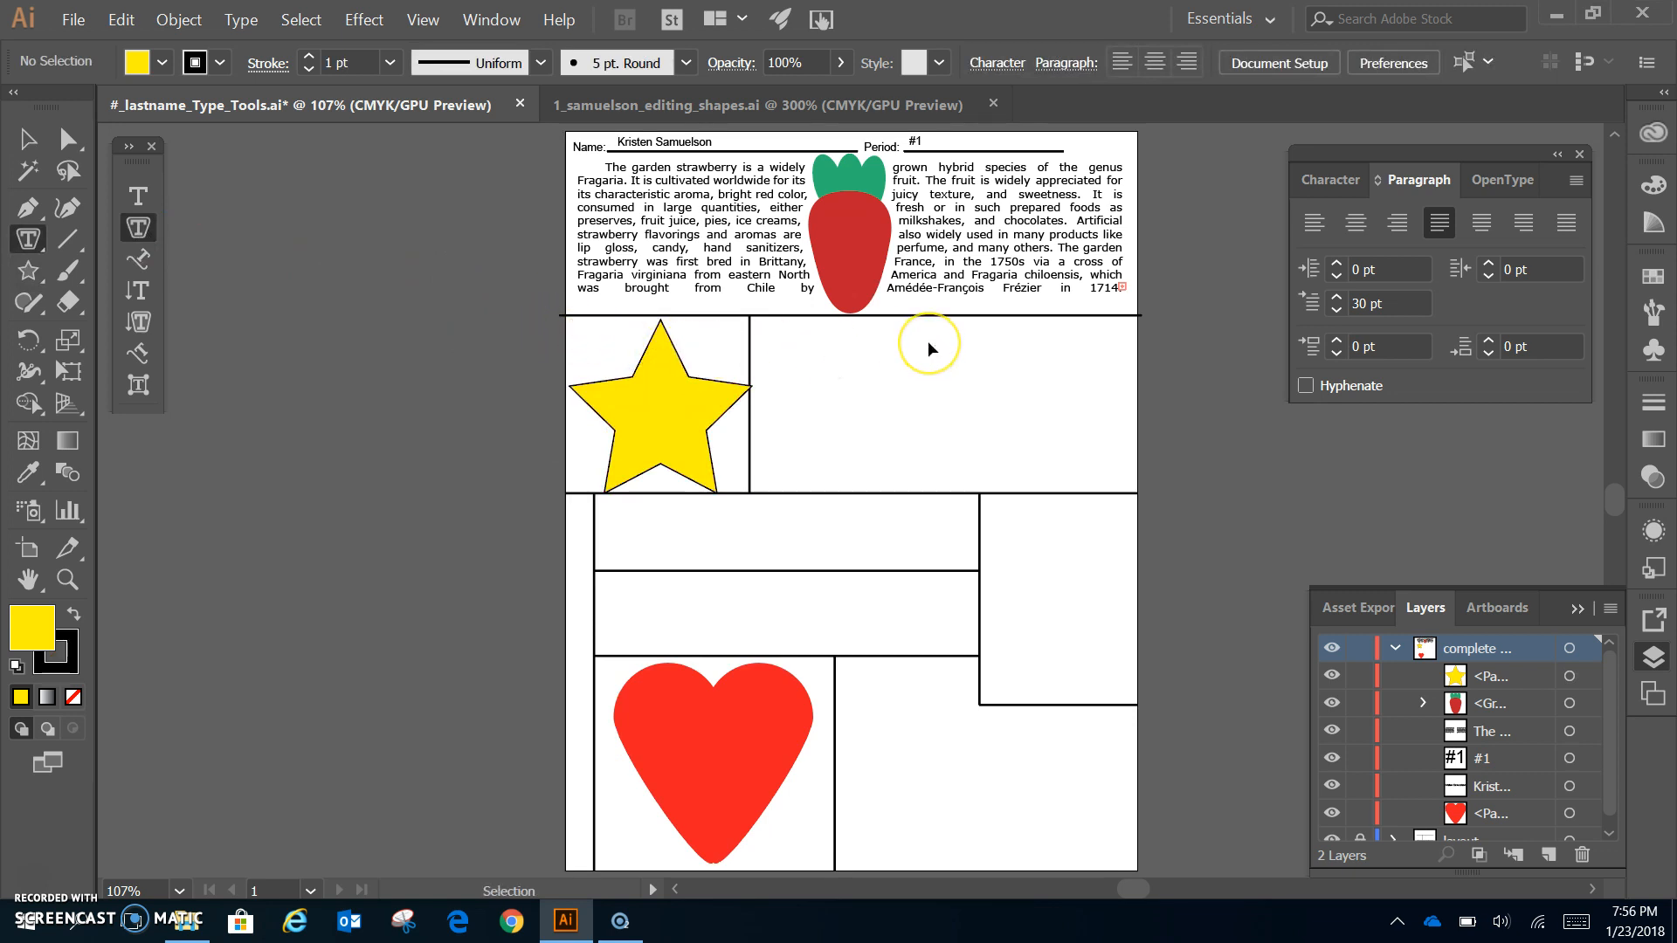
pyautogui.hotkey('ctrl', '=')
pyautogui.hotkey('ctrl', '=')
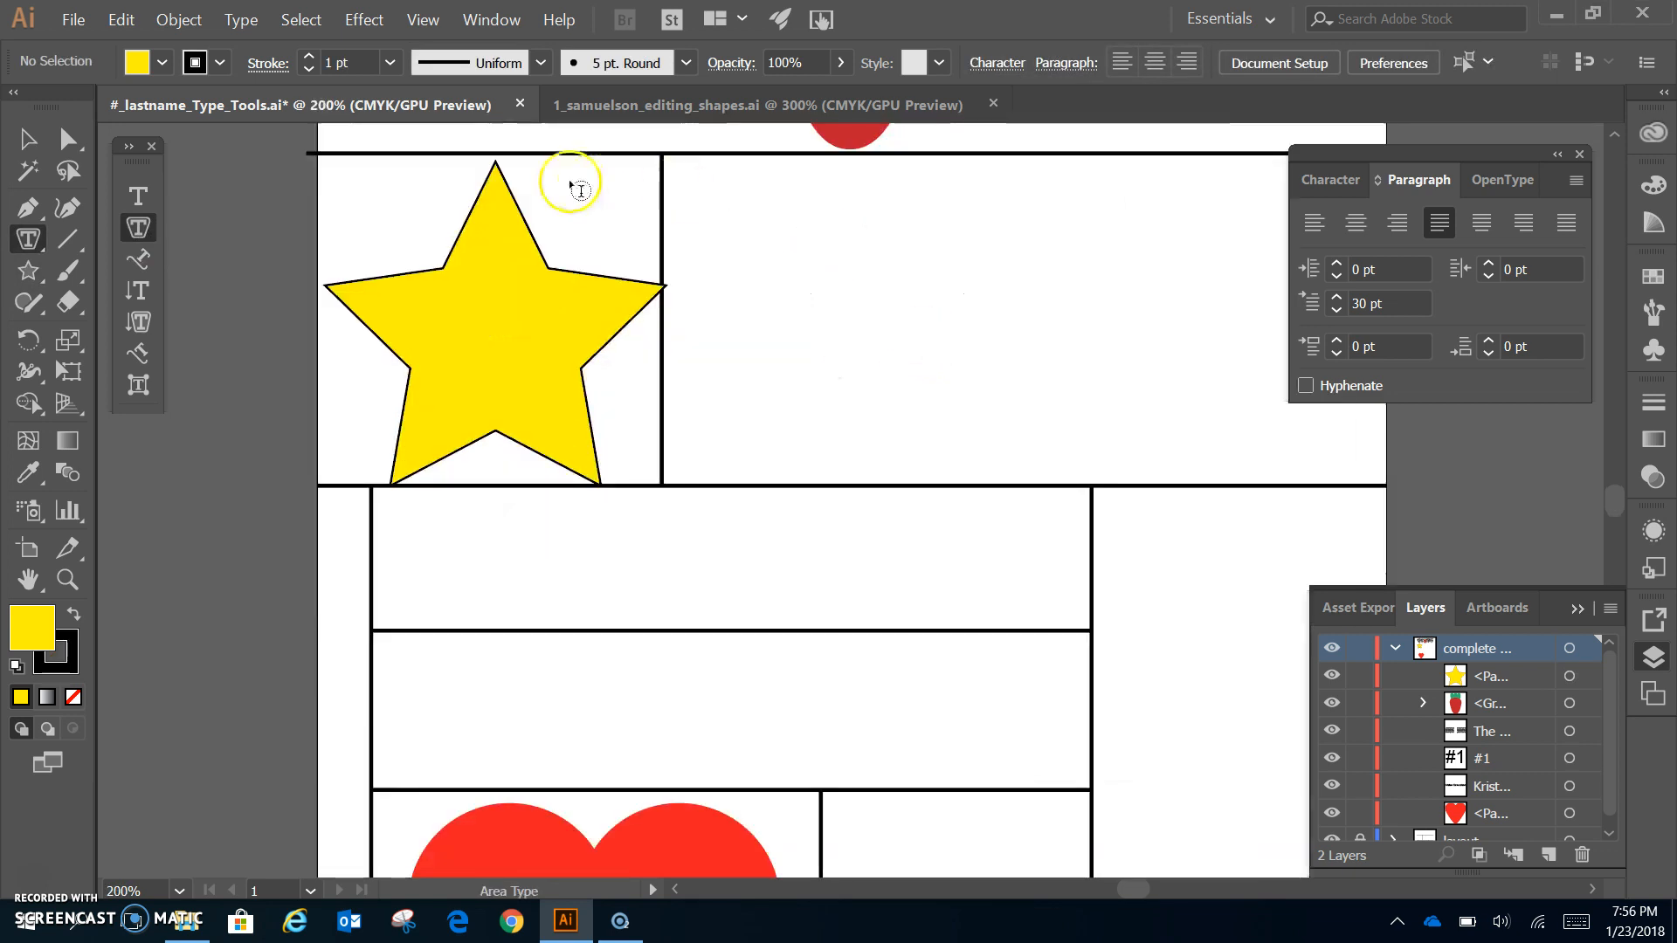
pyautogui.click(506, 172)
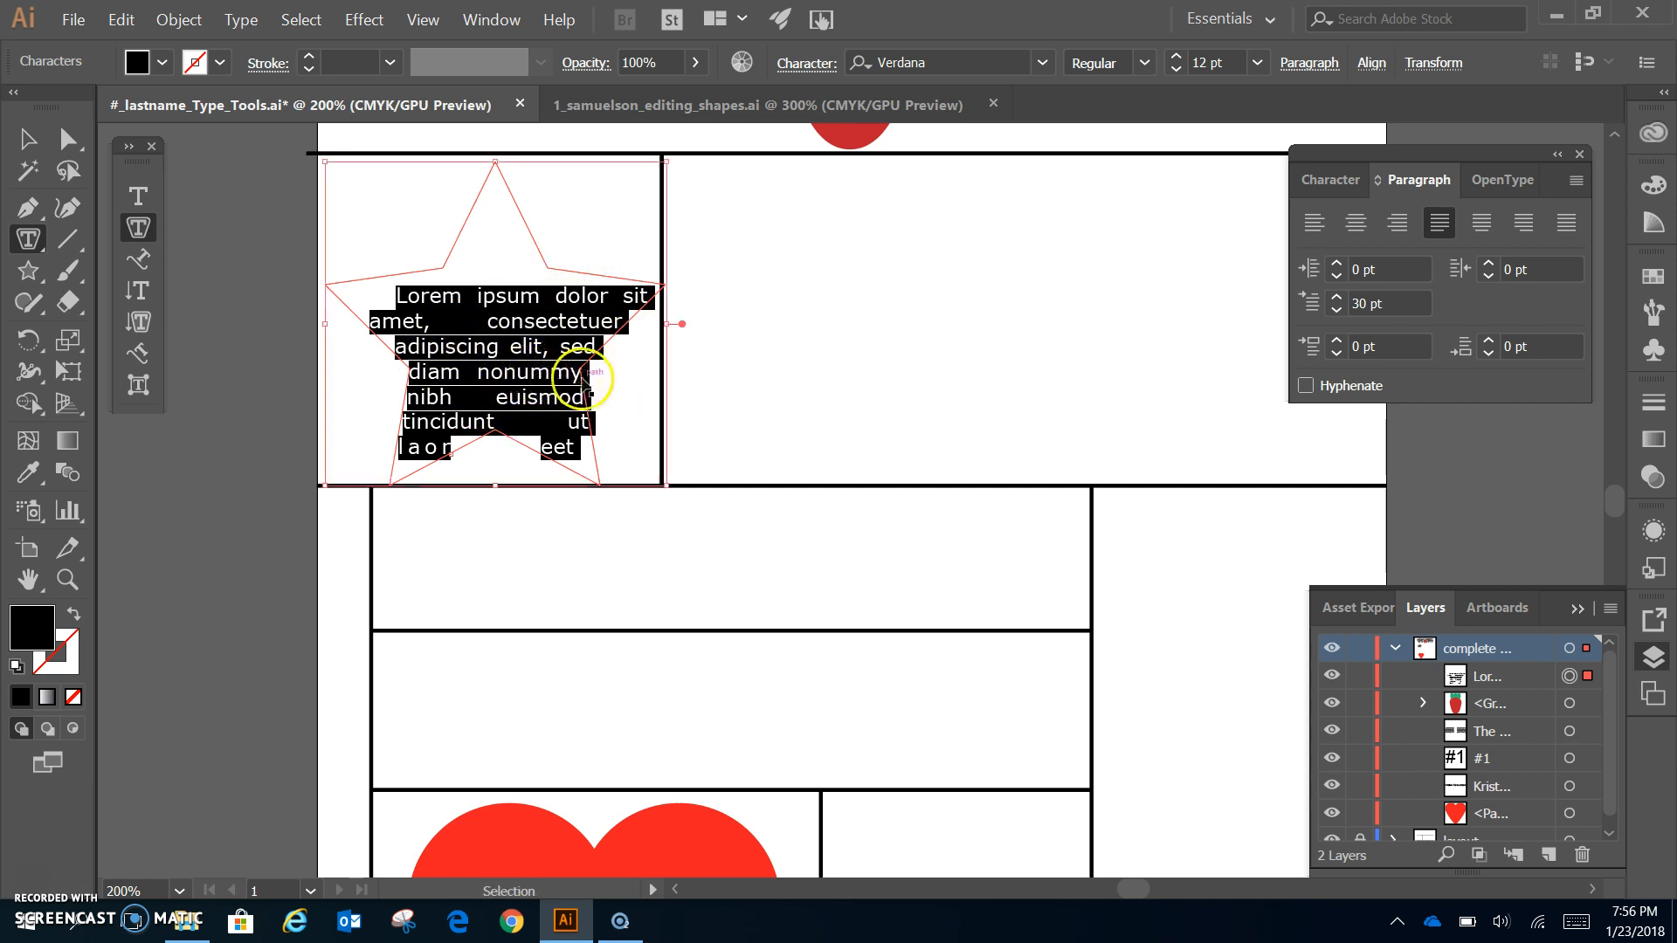
pyautogui.hotkey('ctrl', 'v')
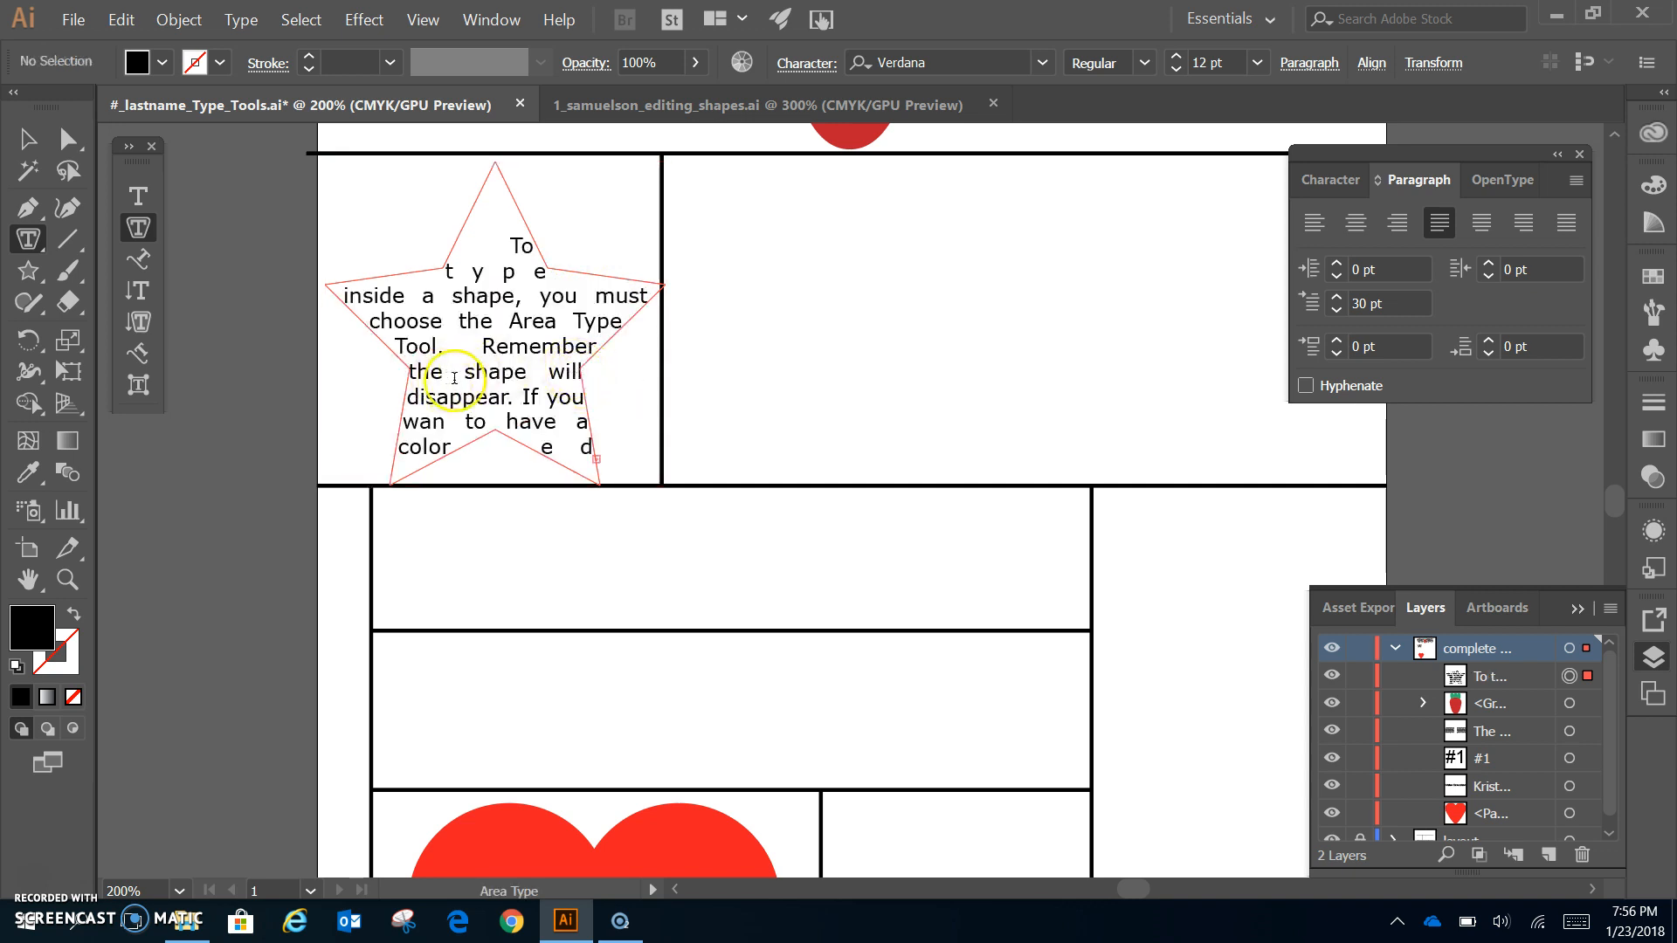
pyautogui.hotkey('ctrl', 'a')
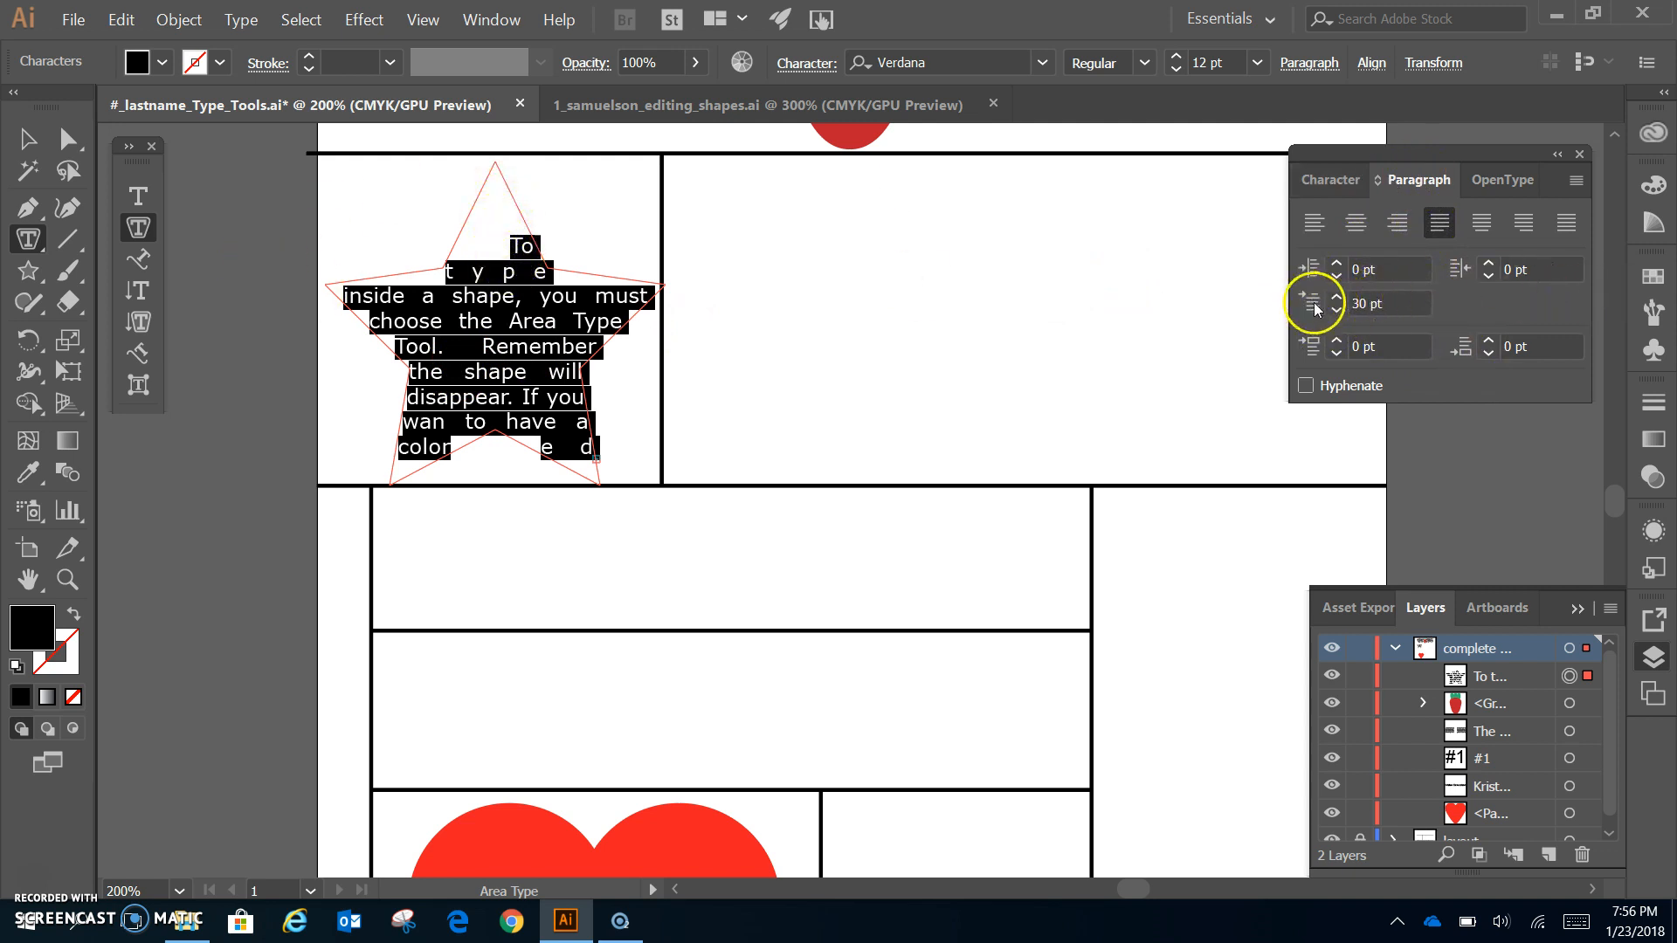
# - Reset the Paragraph panel to defaults and apply Justify All Lines to the star text
pyautogui.click(1577, 181)
pyautogui.click(1454, 333)
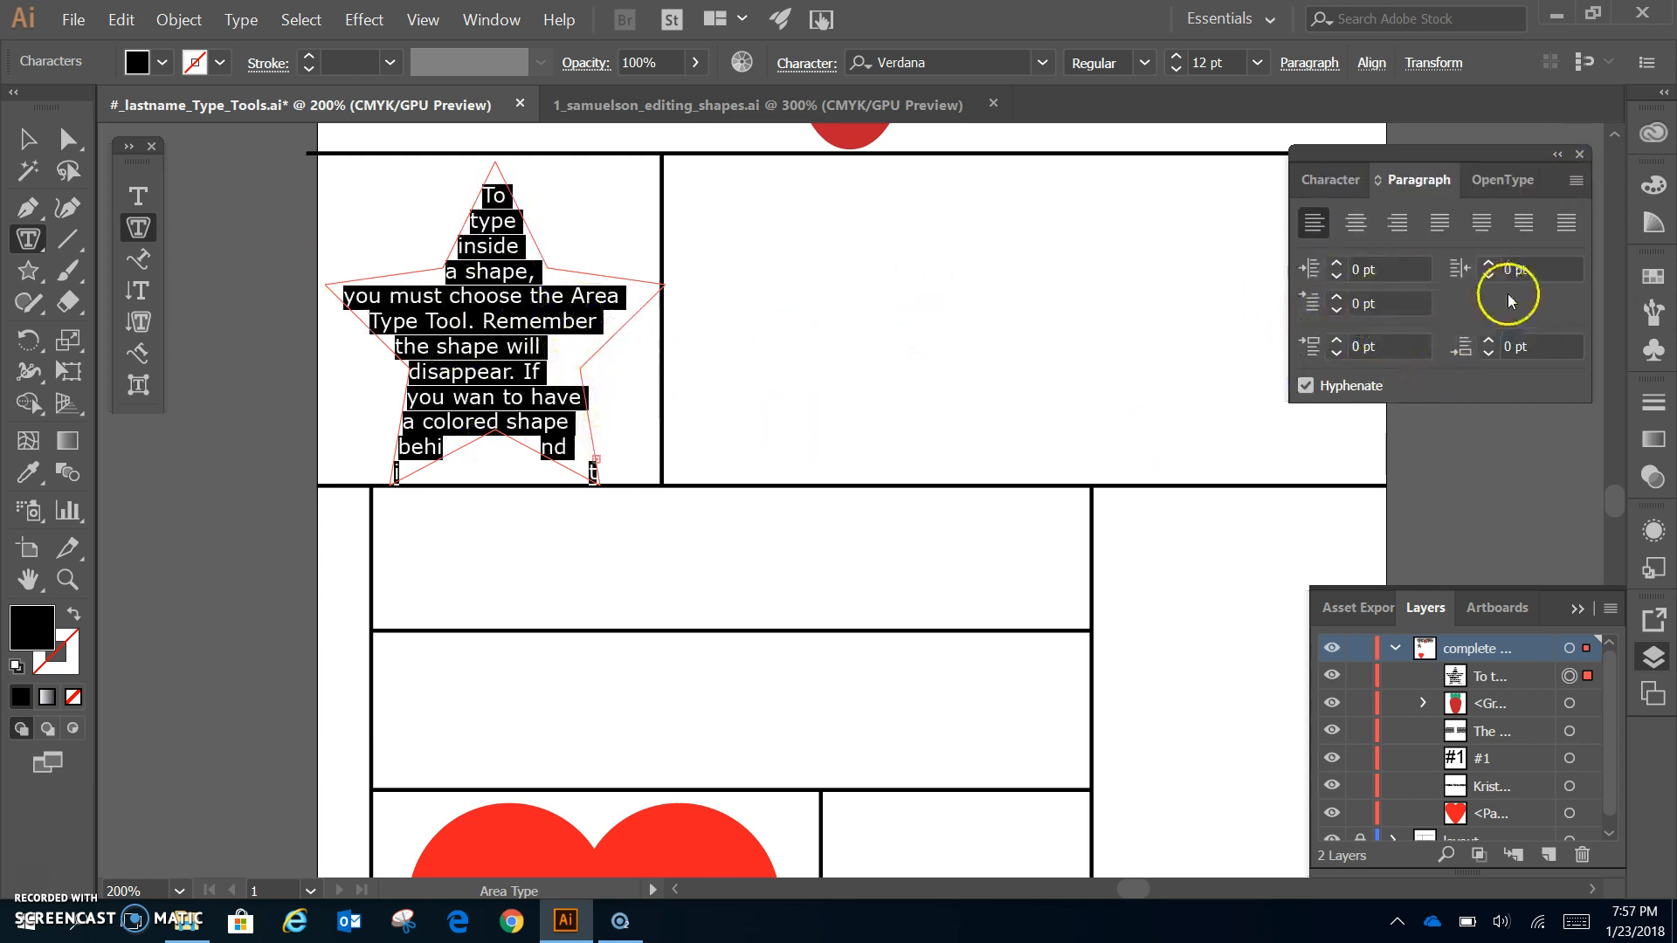
pyautogui.click(1569, 228)
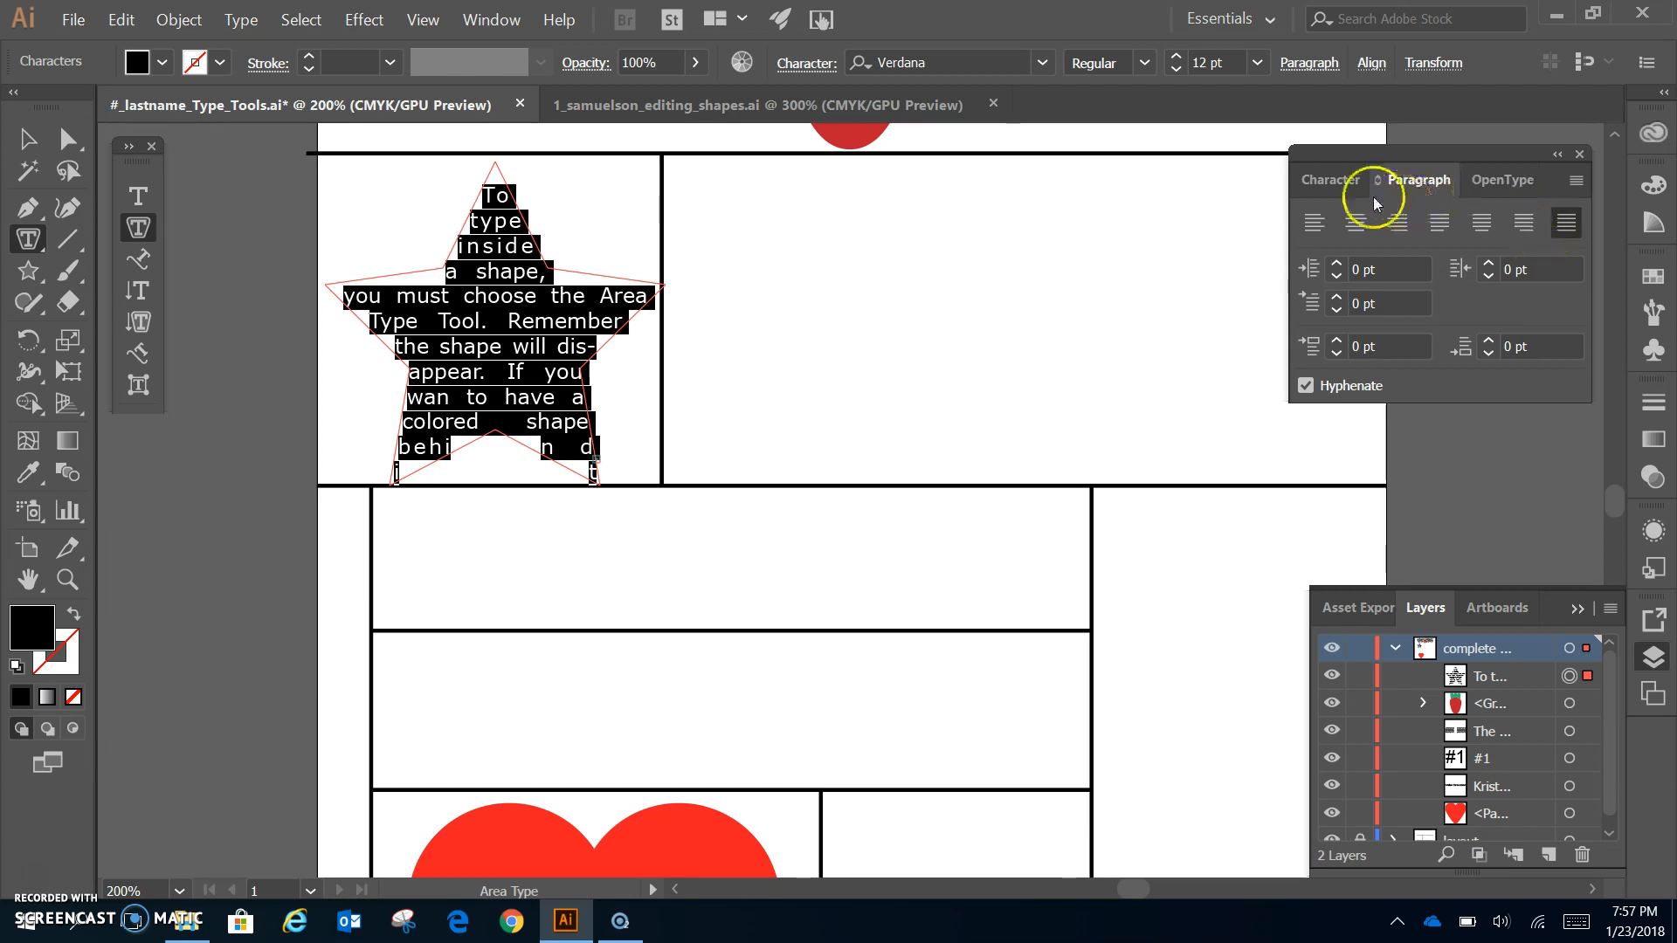
pyautogui.click(1345, 184)
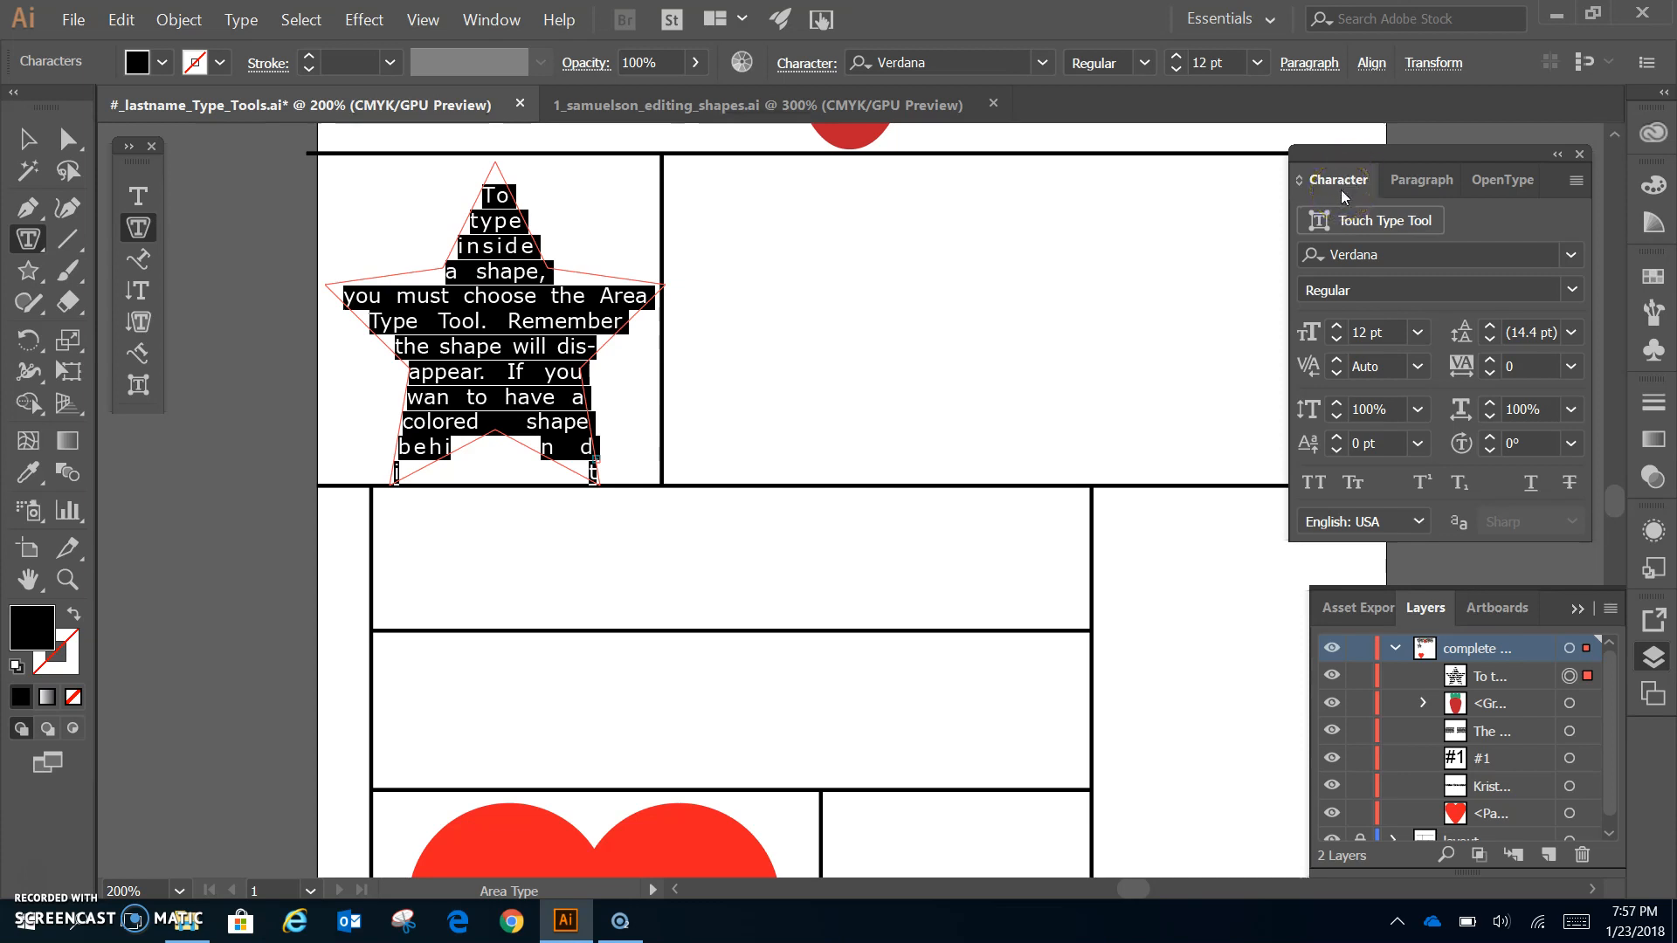
# - Change the star text's font to Arial
pyautogui.click(1343, 199)
pyautogui.click(1433, 254)
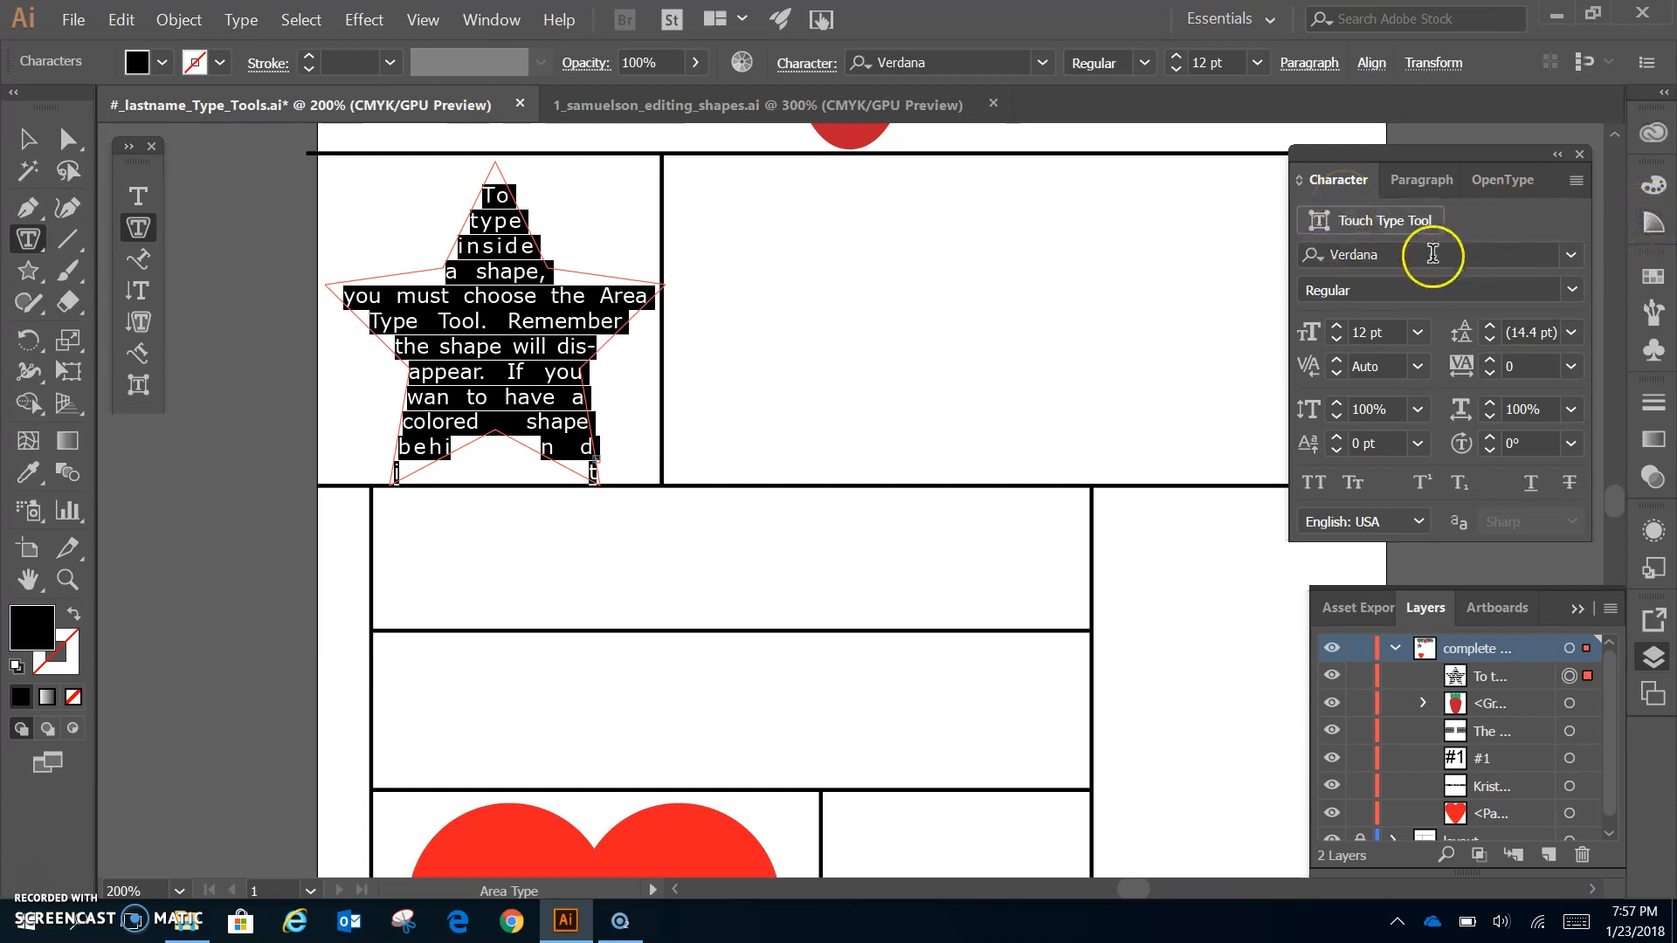
pyautogui.click(1433, 254)
pyautogui.write('ari')
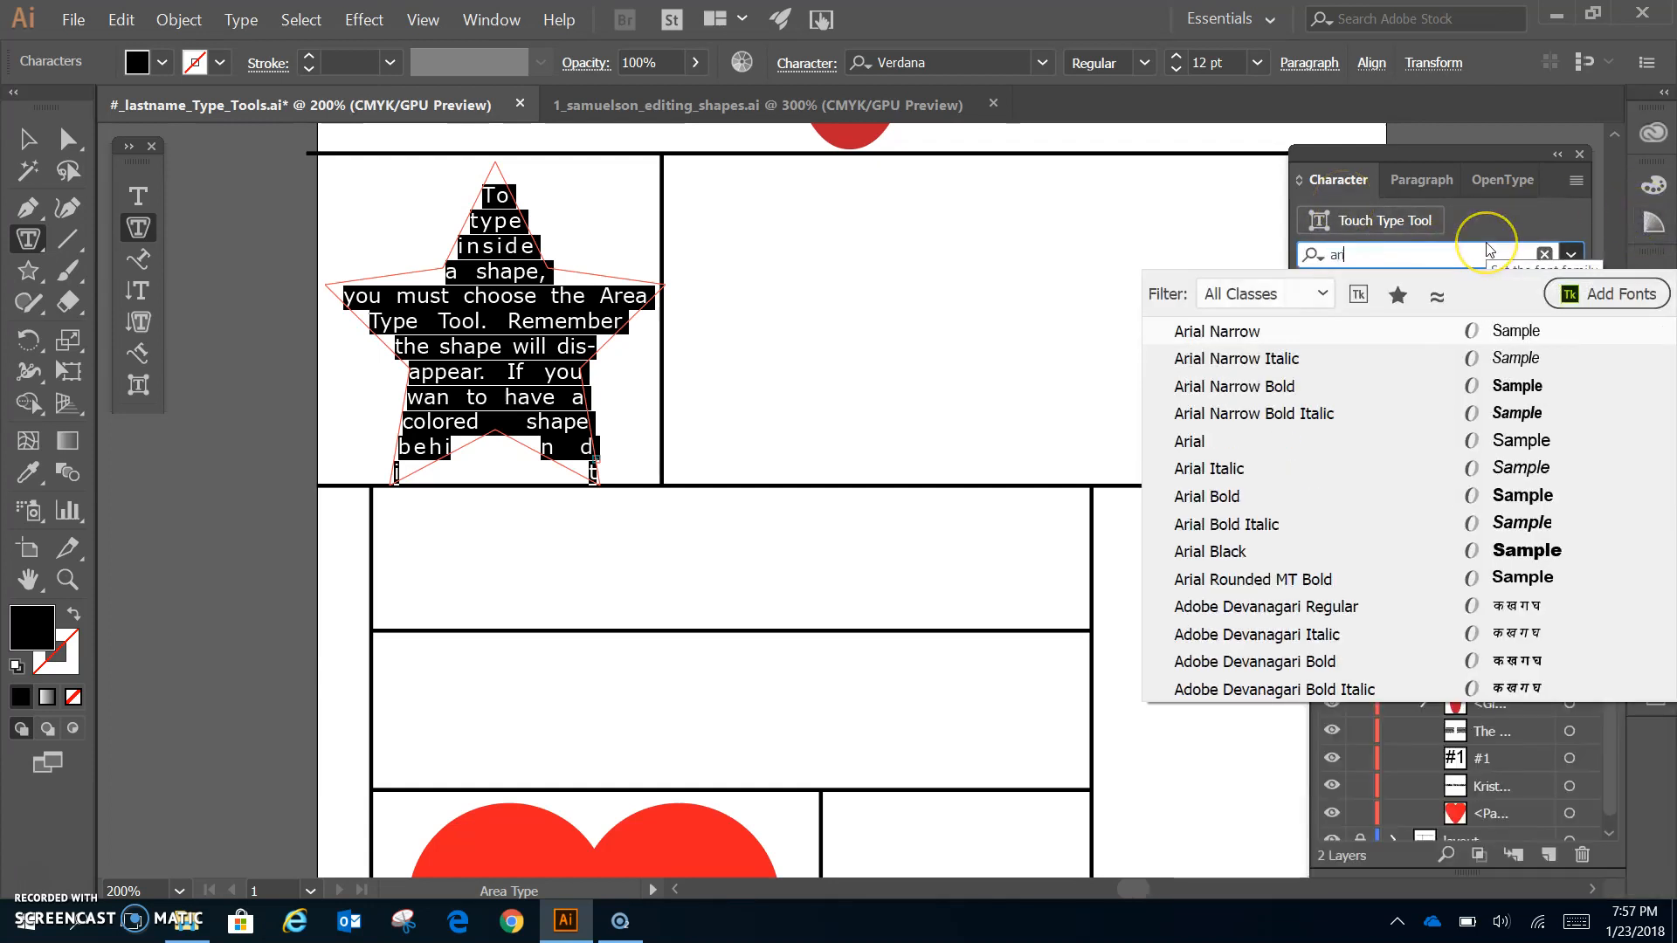
pyautogui.click(1217, 441)
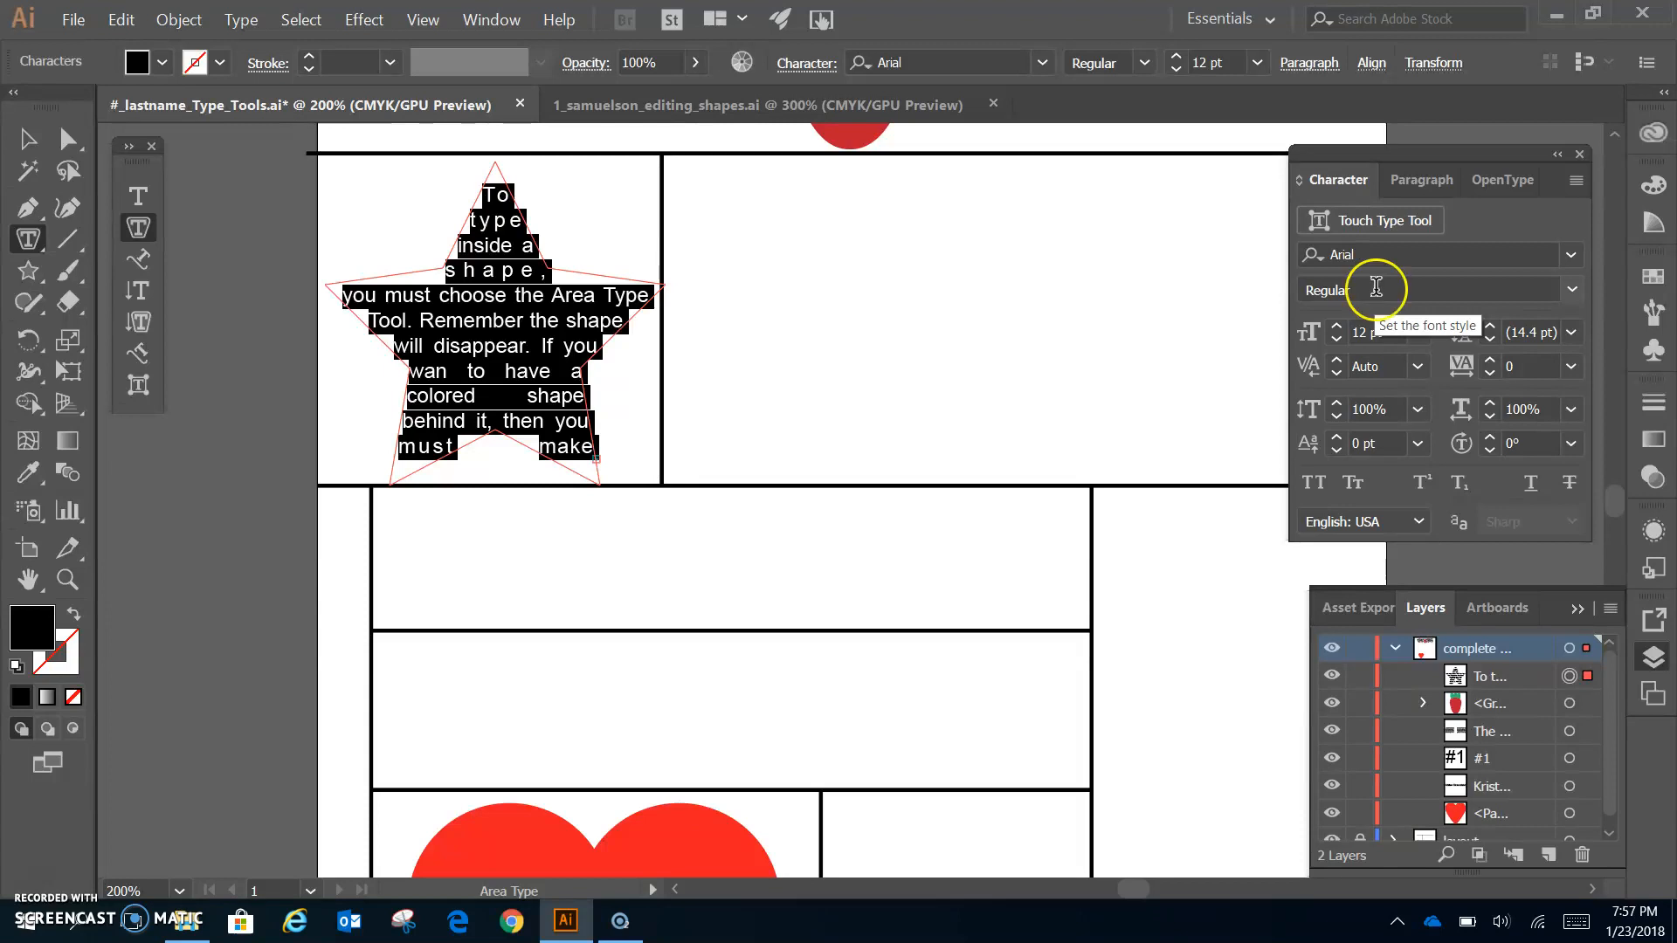
# - Set the font size to 11 pt and leading to 11 pt, then deselect with the Selection tool
pyautogui.click(1336, 340)
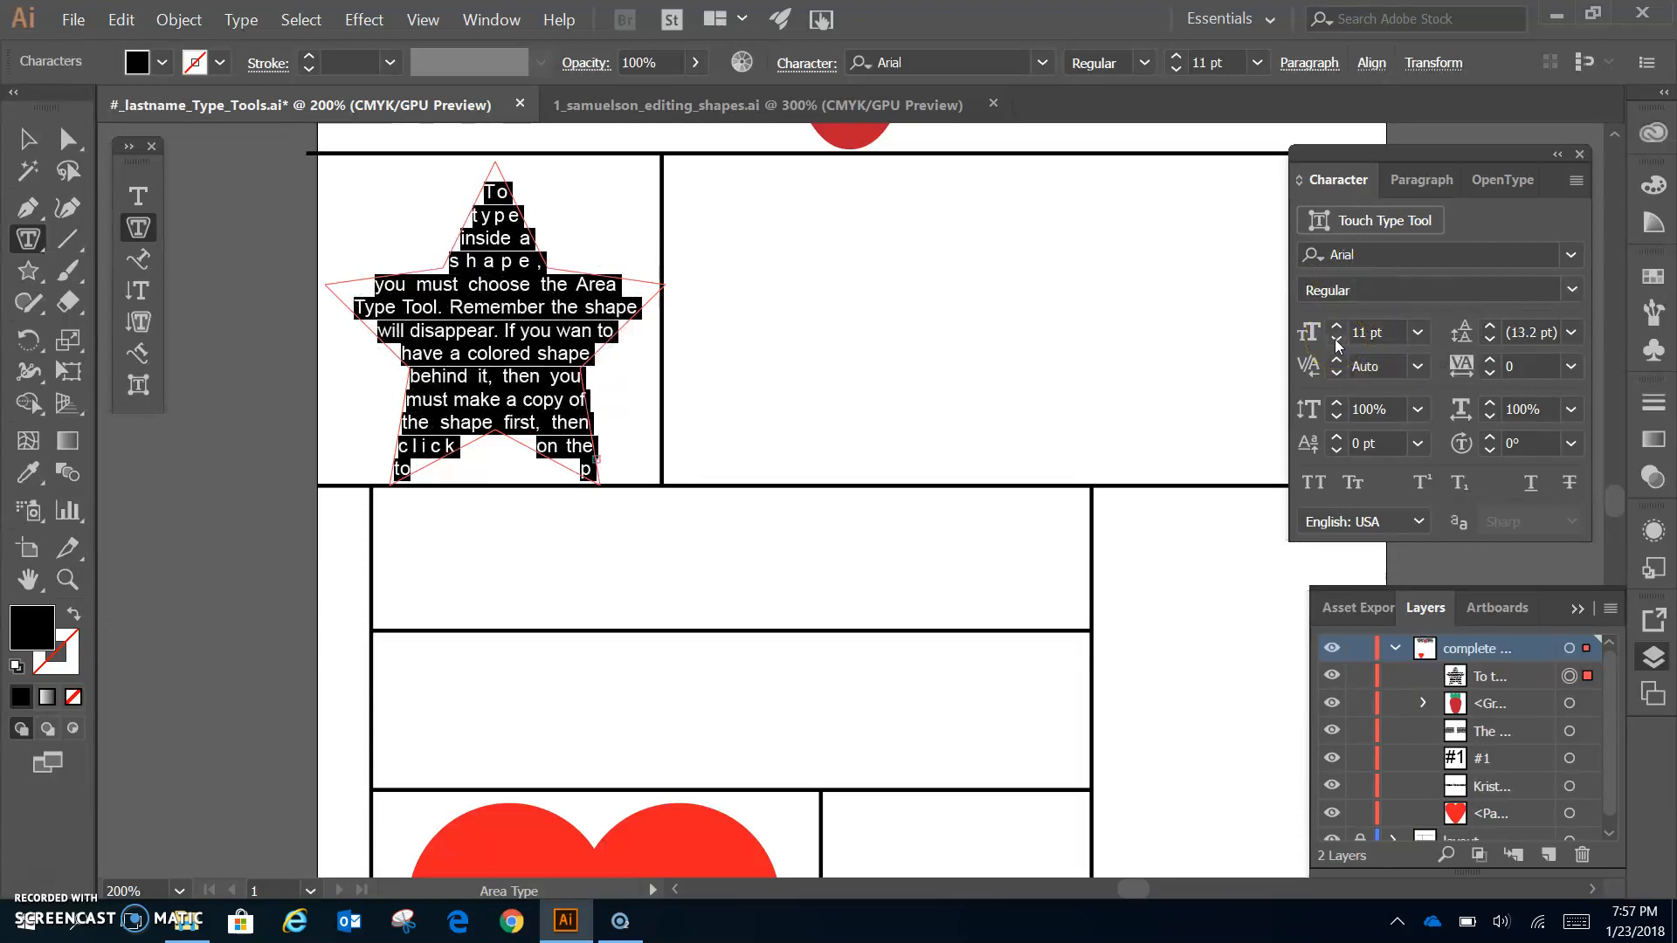
pyautogui.click(1336, 341)
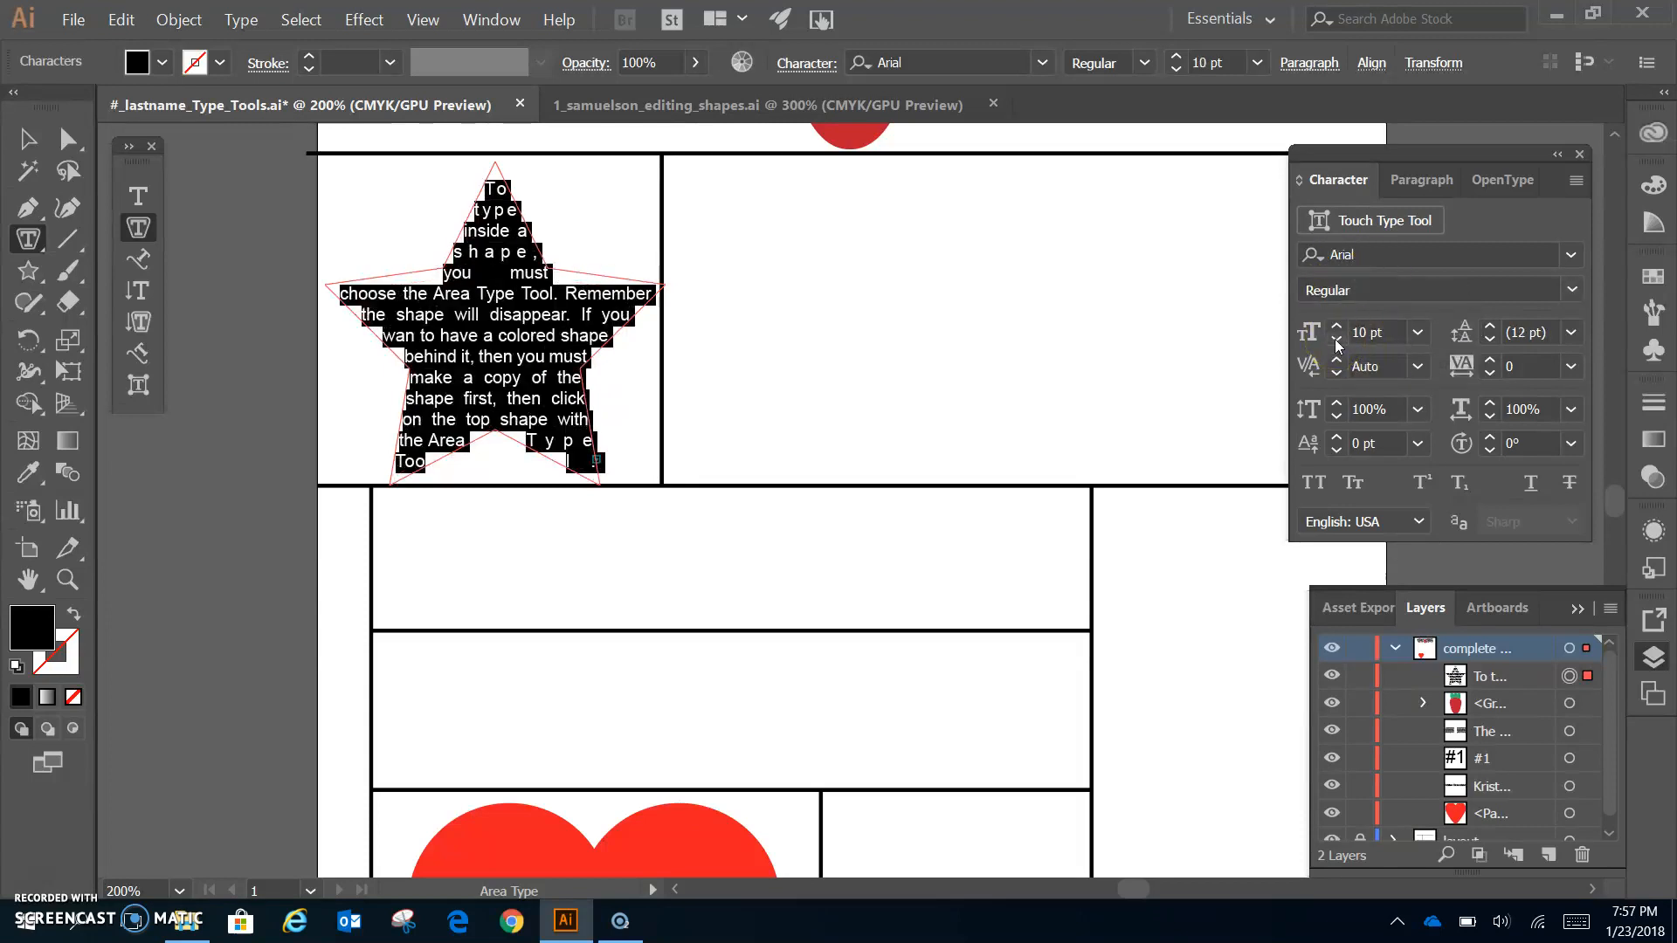
pyautogui.click(1338, 328)
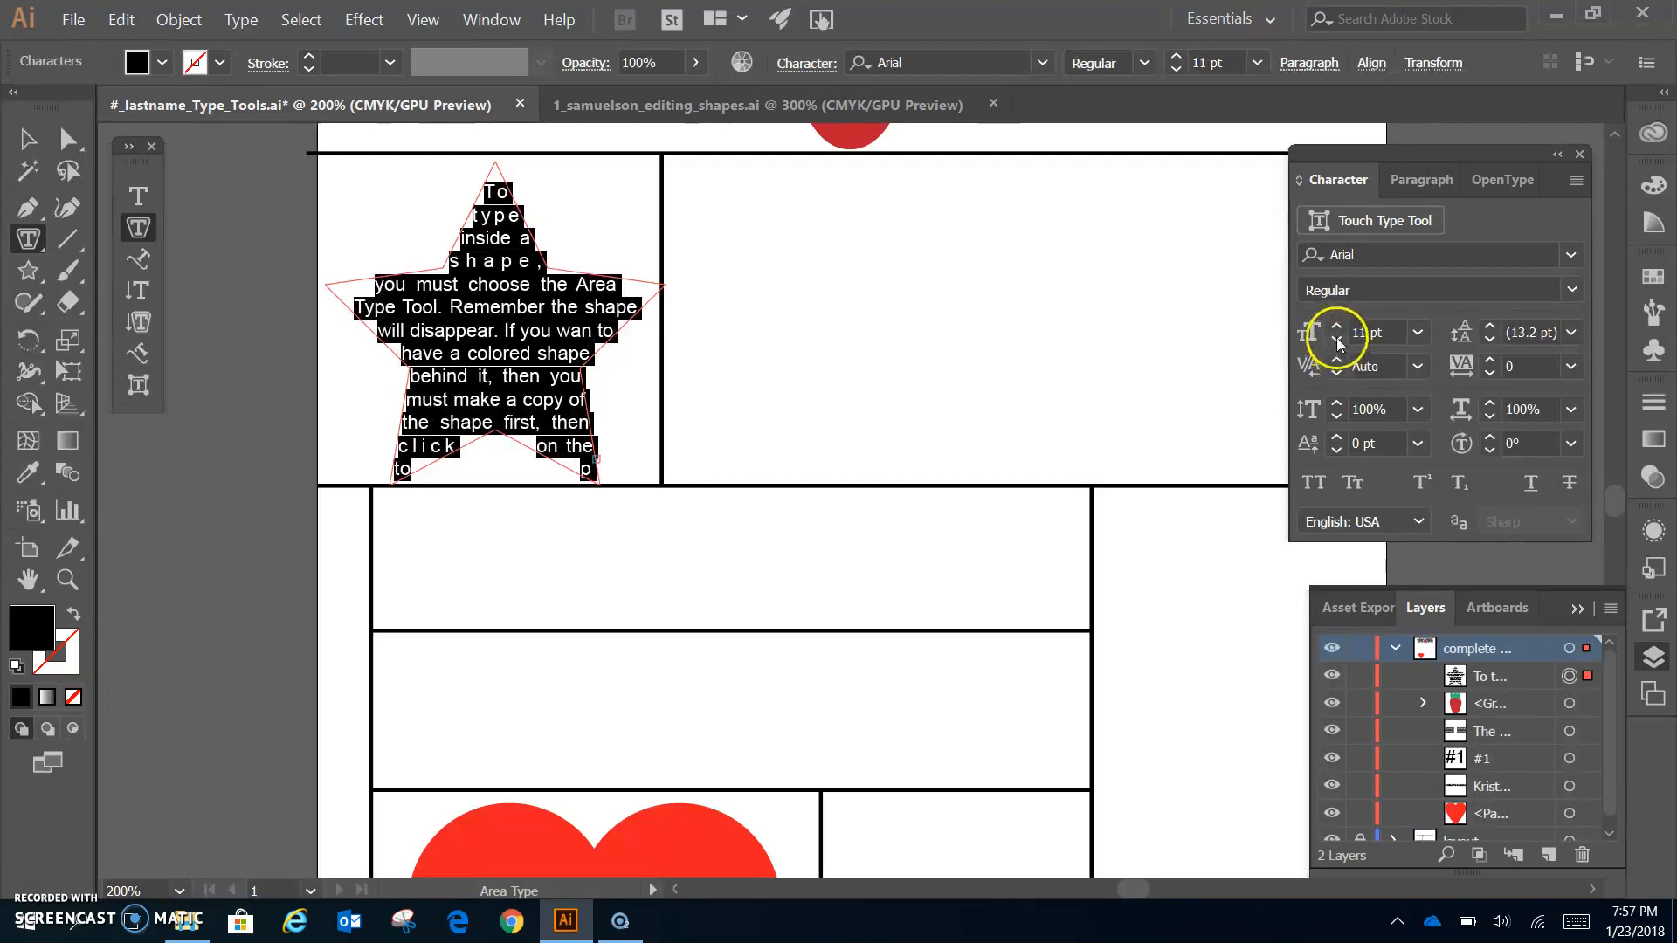
pyautogui.click(1338, 346)
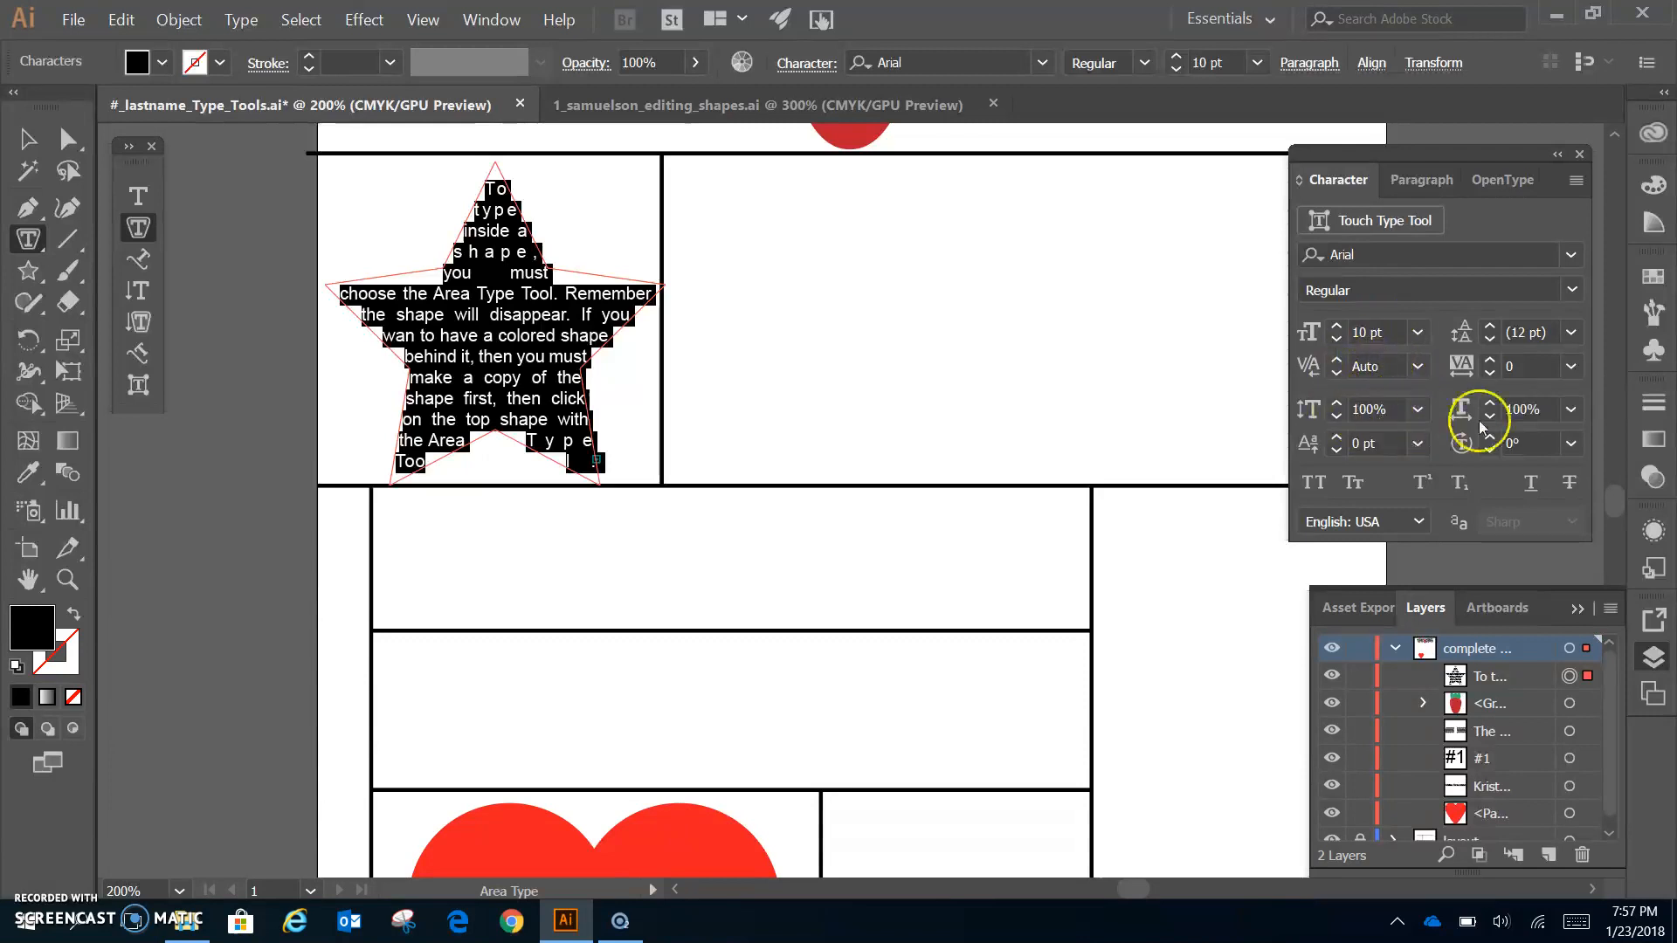
pyautogui.click(1490, 339)
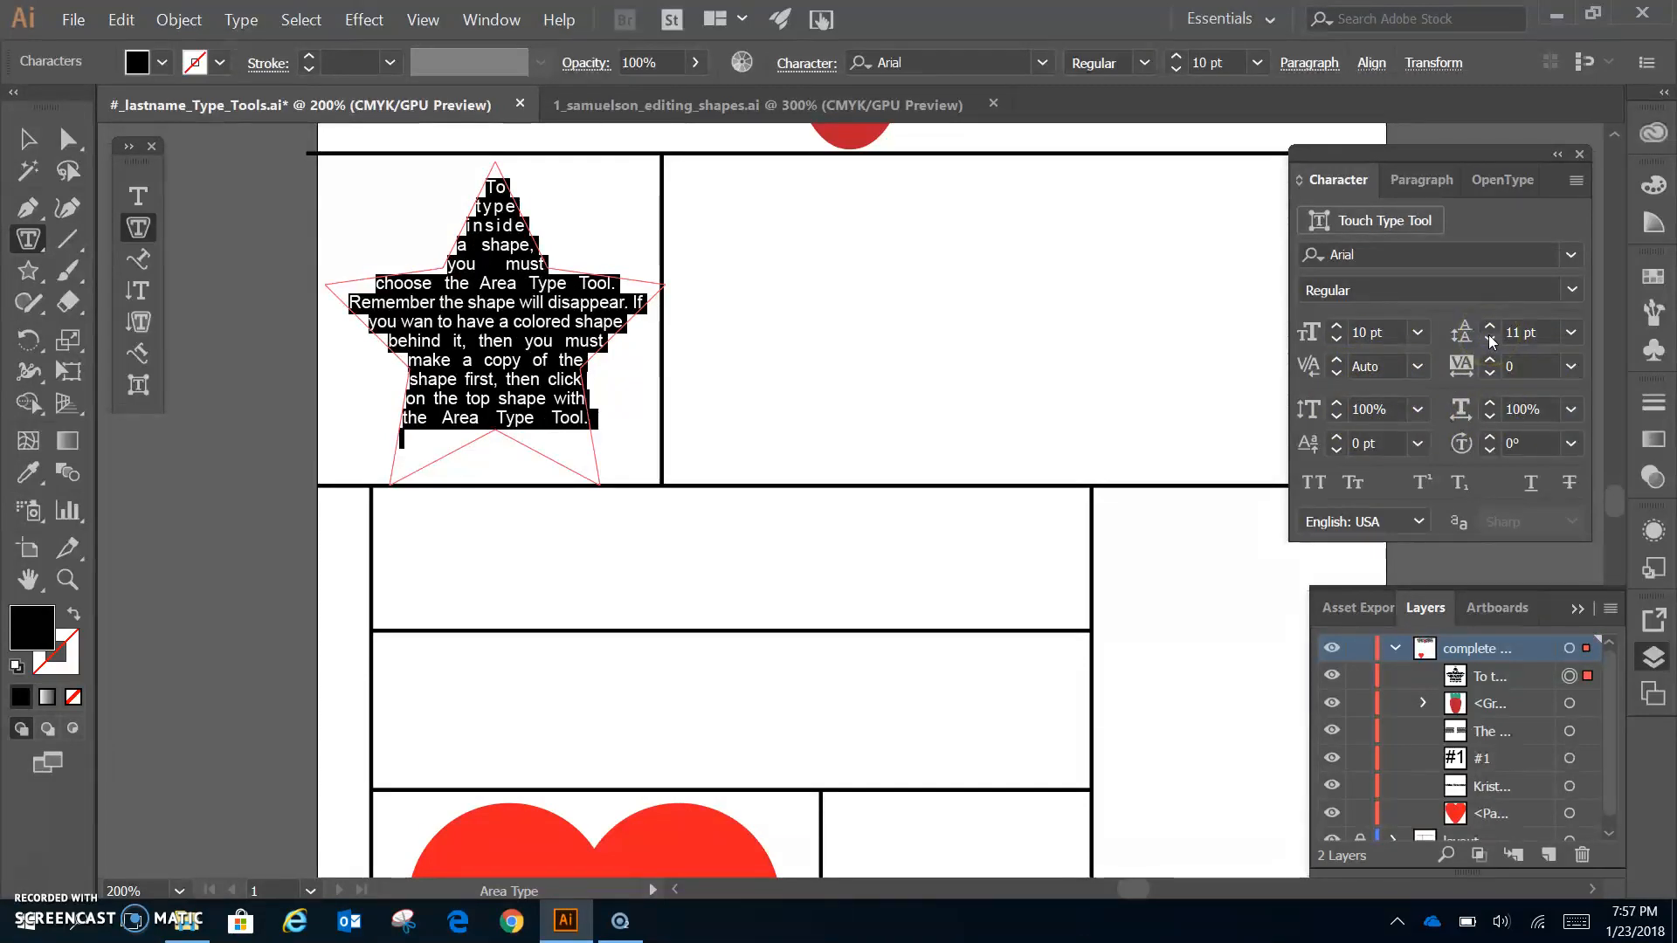
pyautogui.click(1338, 327)
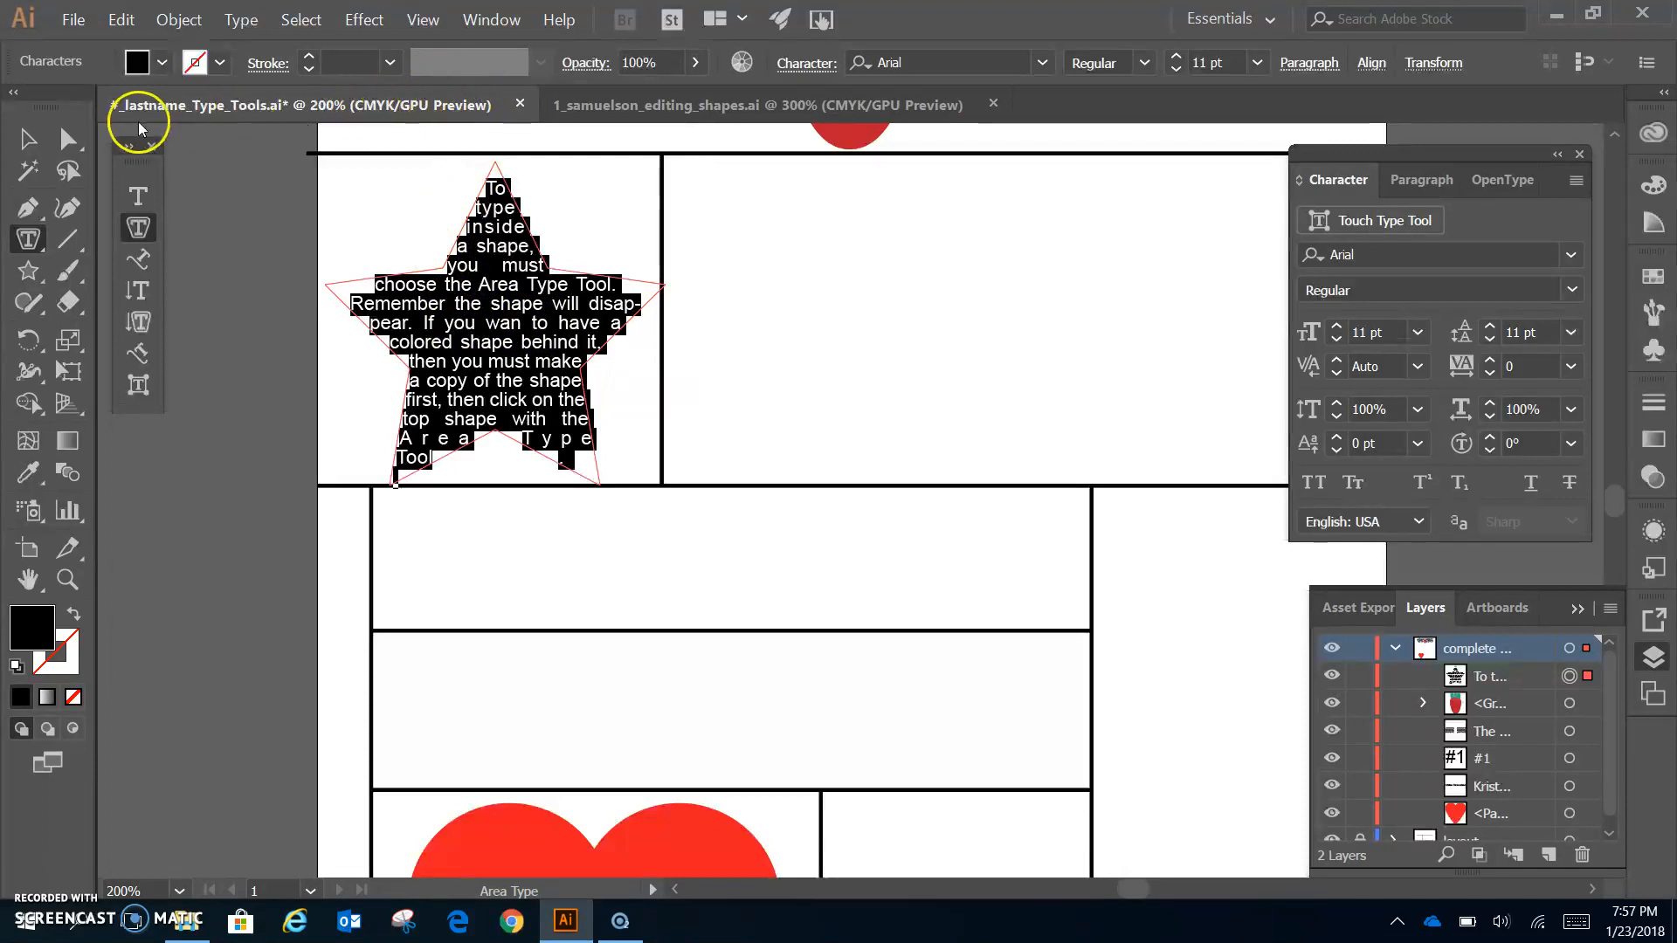
pyautogui.click(28, 138)
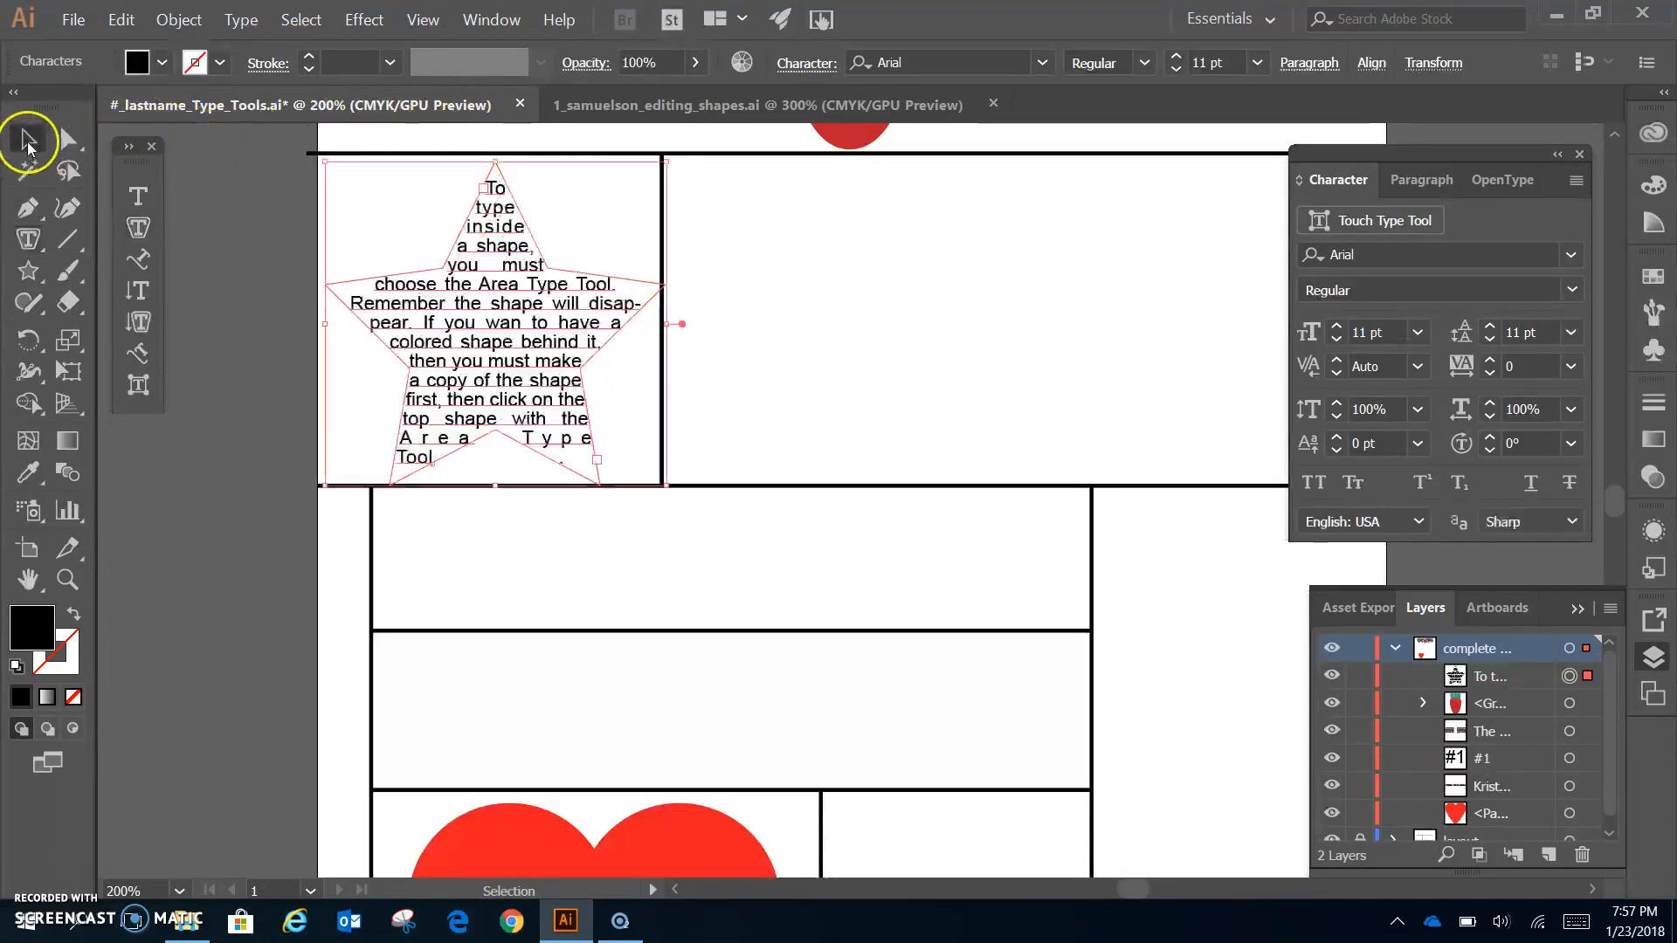
pyautogui.click(804, 295)
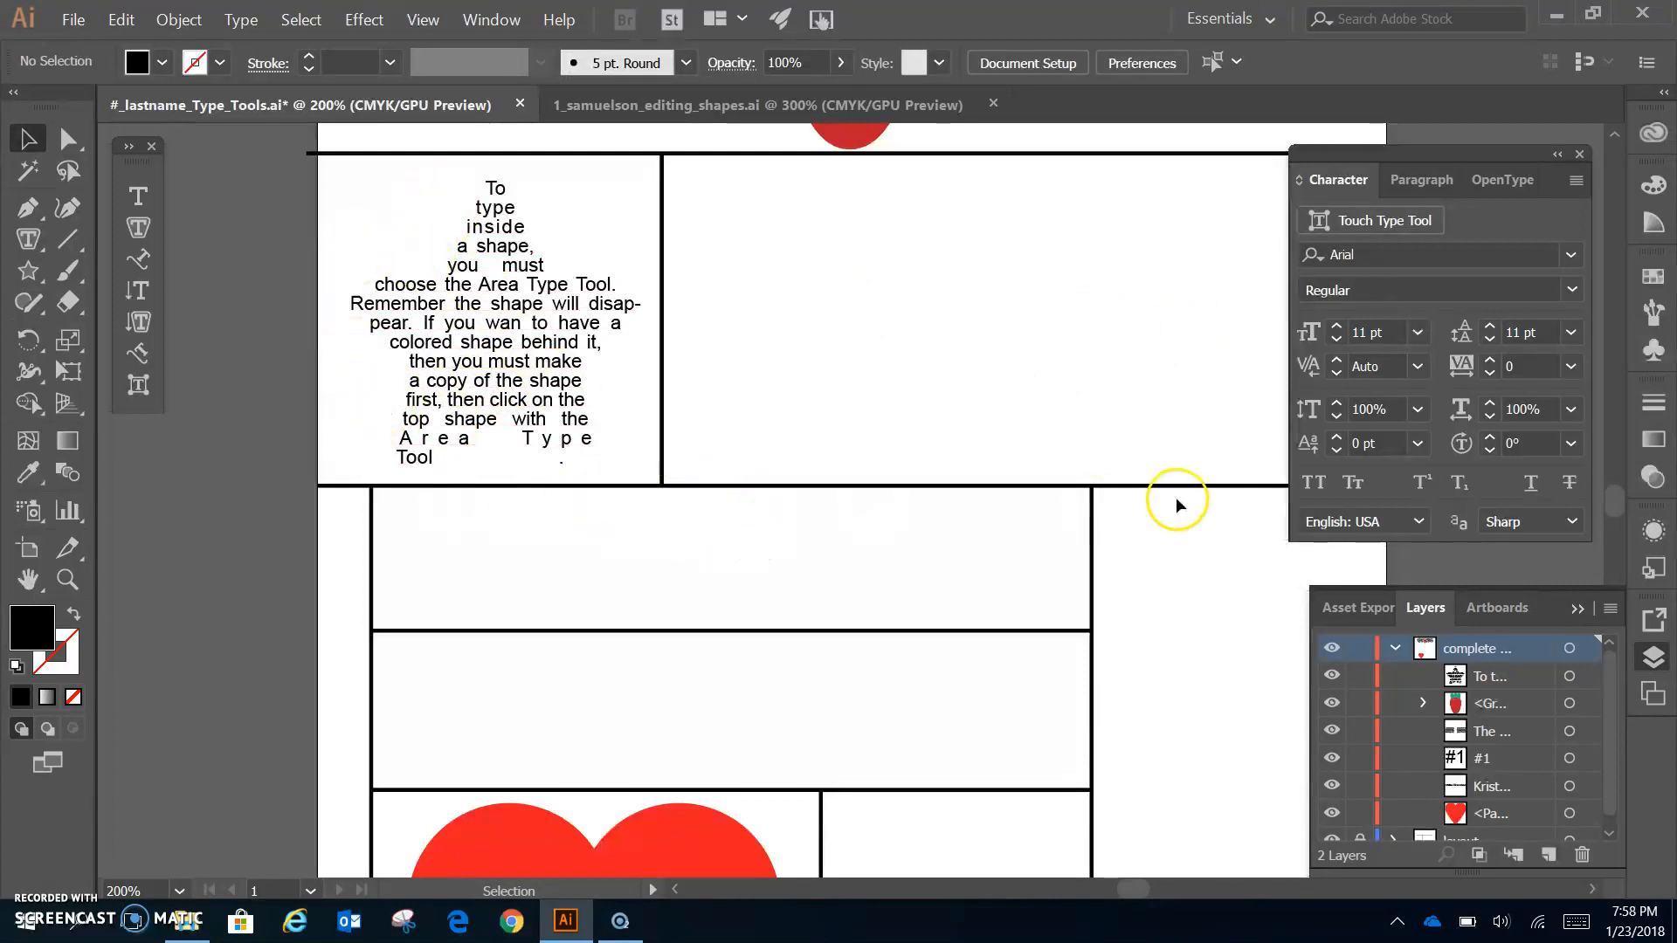
pyautogui.click(539, 415)
# - Delete the star's text area and create a new yellow five-point star with 50 pt/25 pt radii
pyautogui.press('Delete')
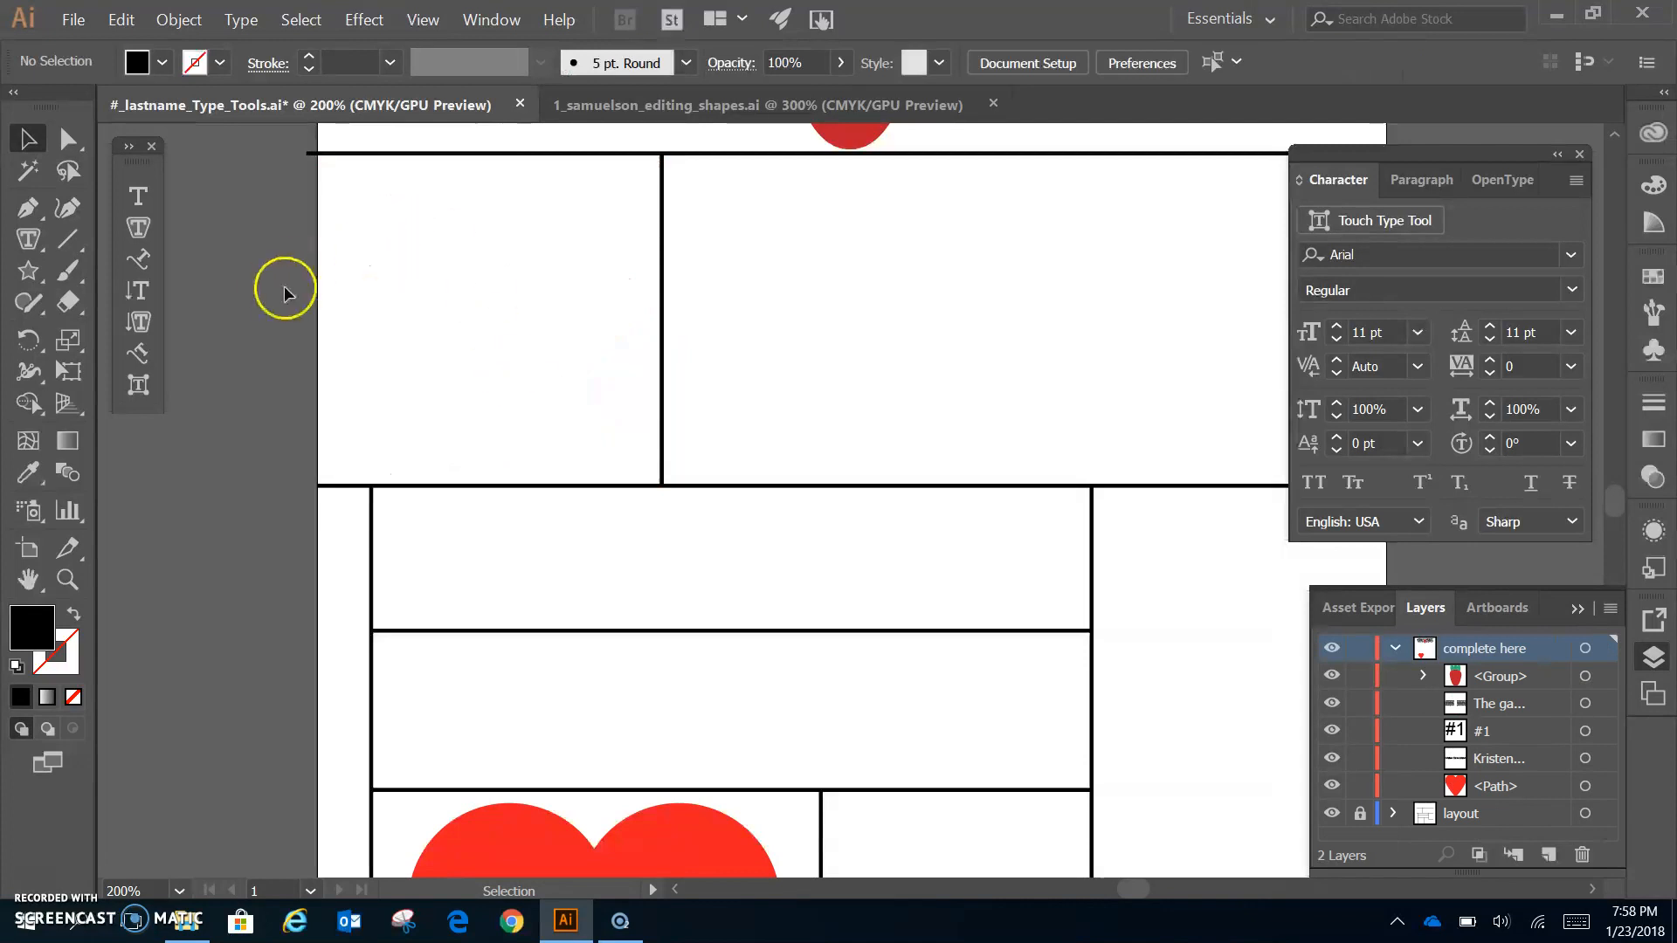
pyautogui.click(28, 271)
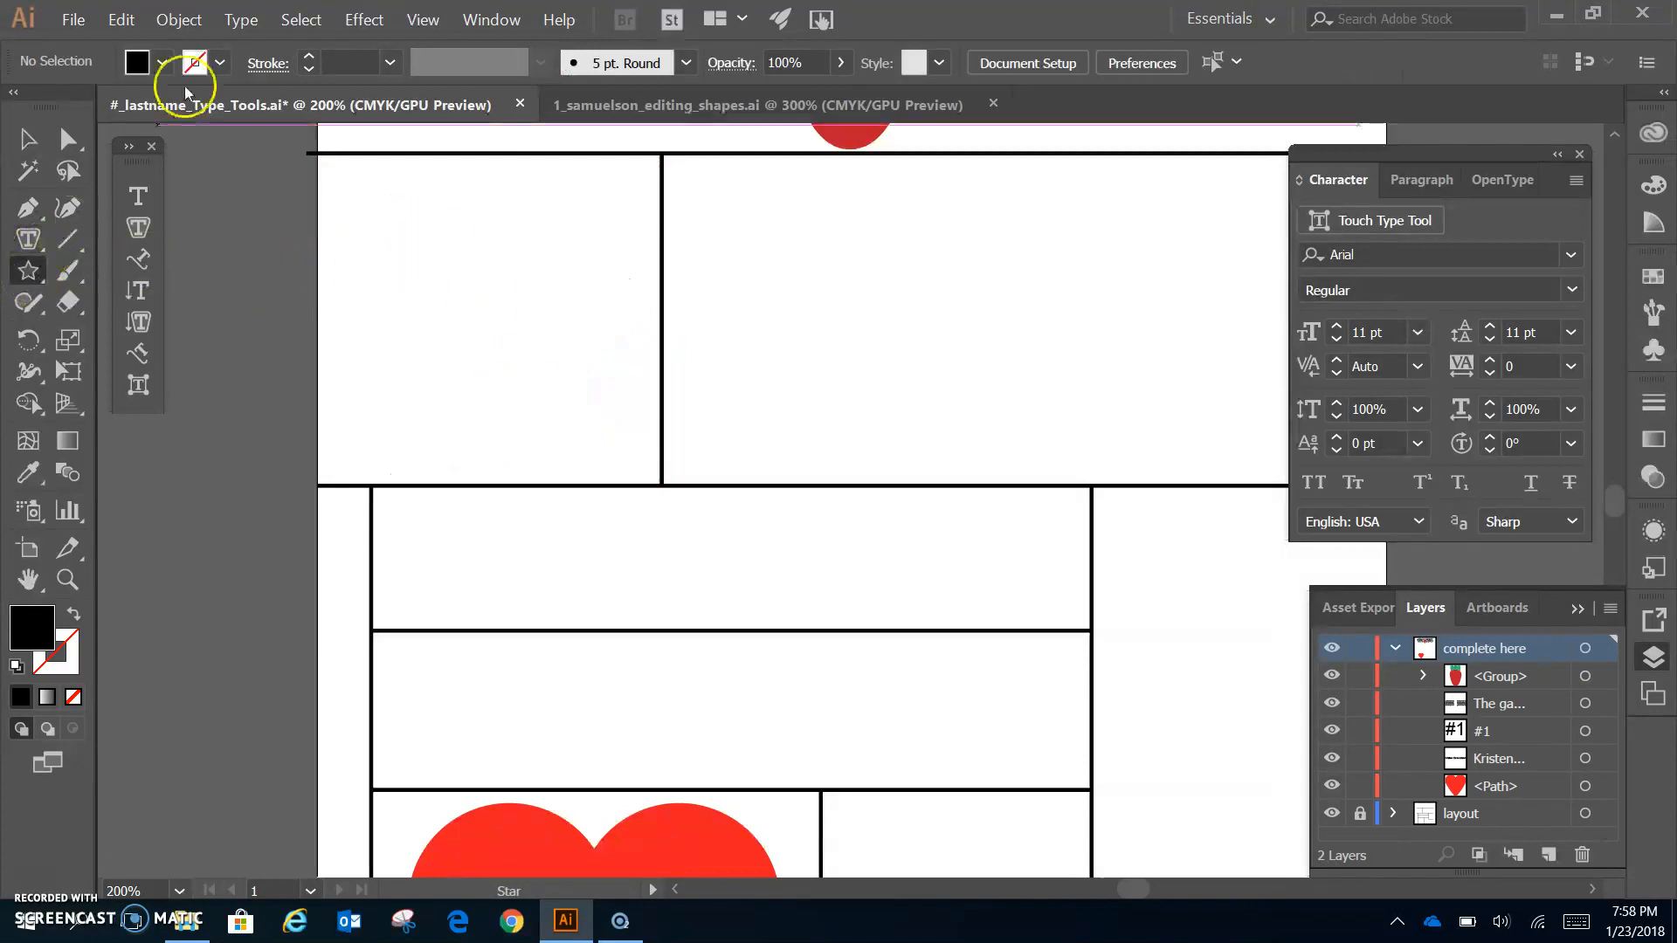
pyautogui.click(140, 61)
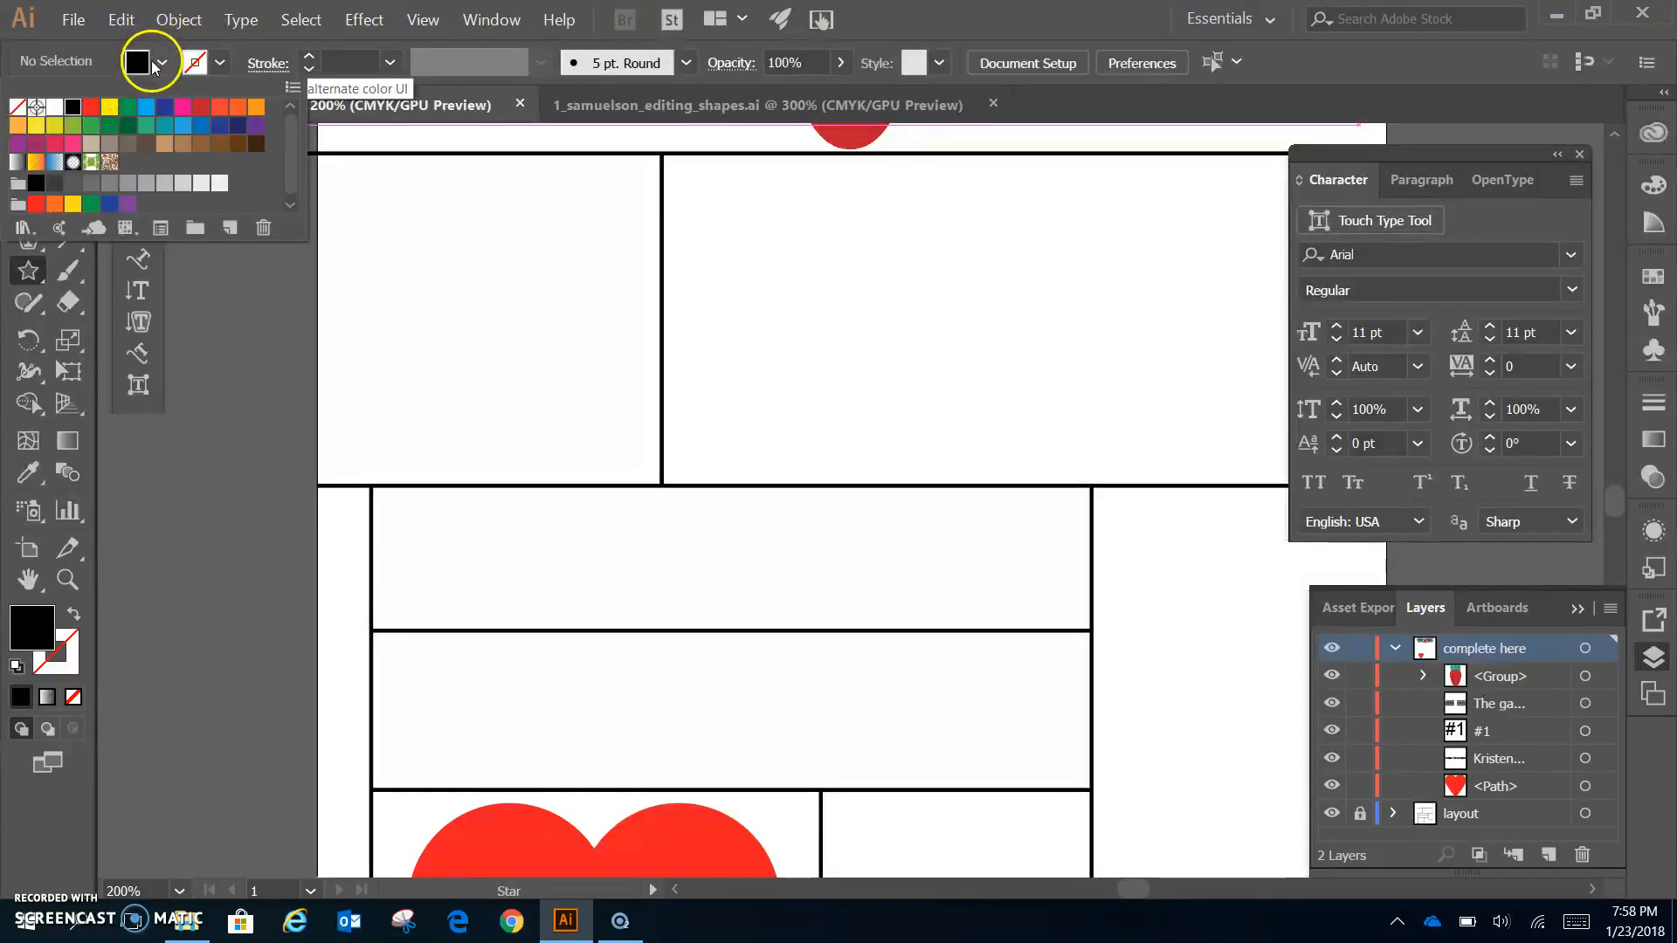
pyautogui.click(109, 108)
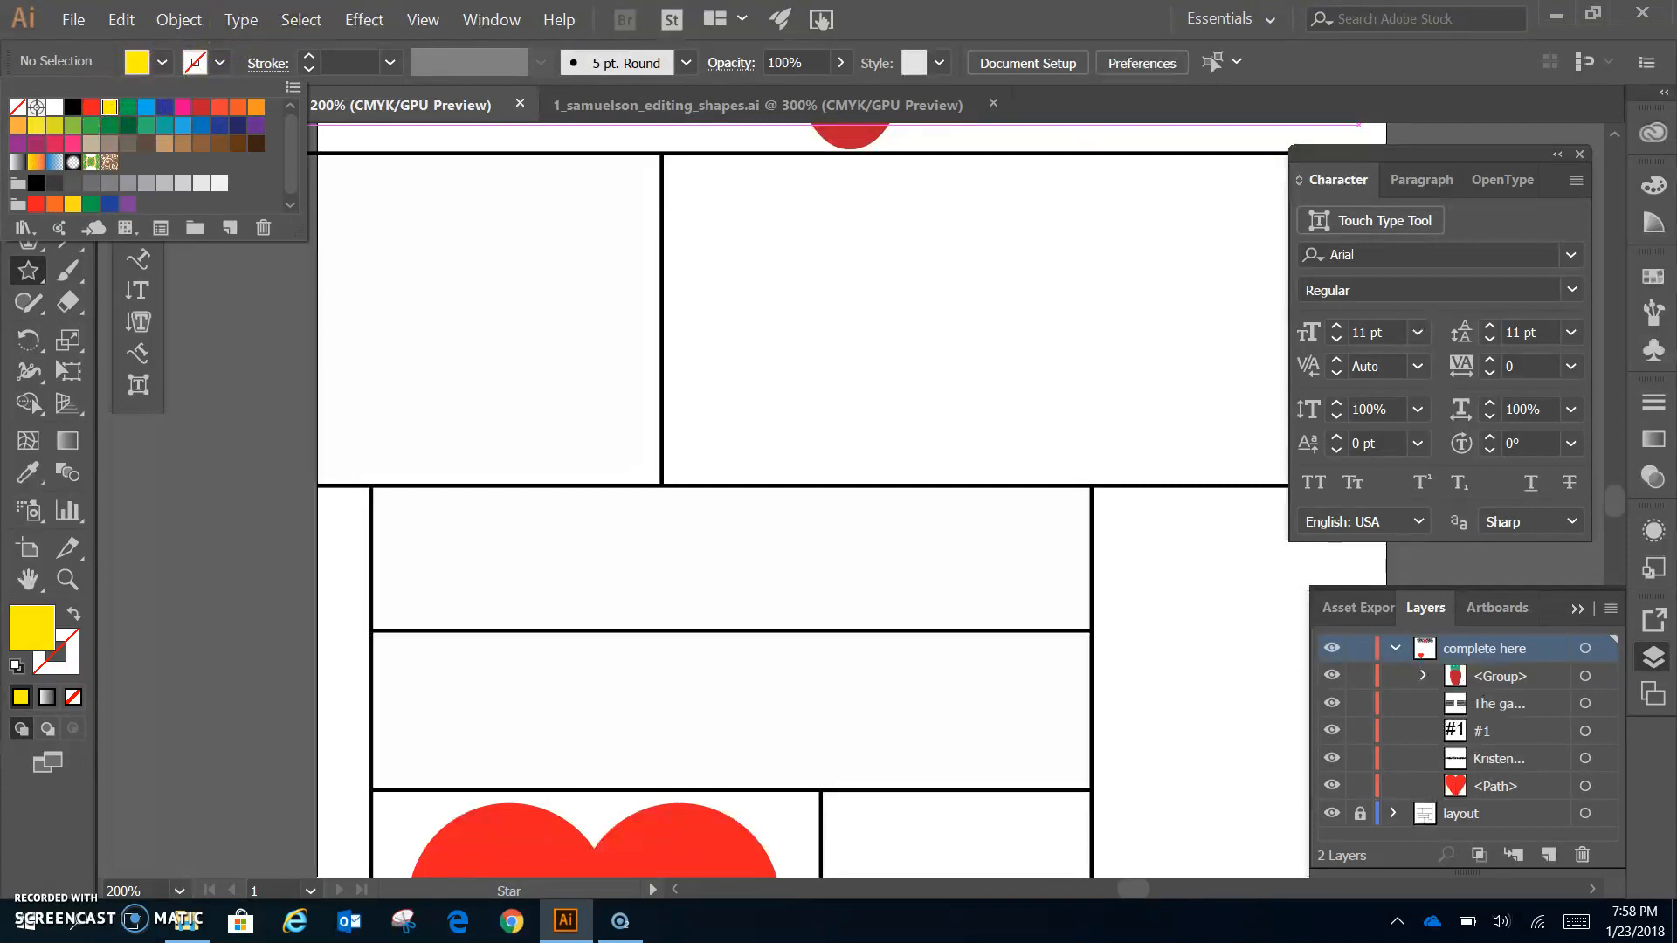
pyautogui.click(957, 17)
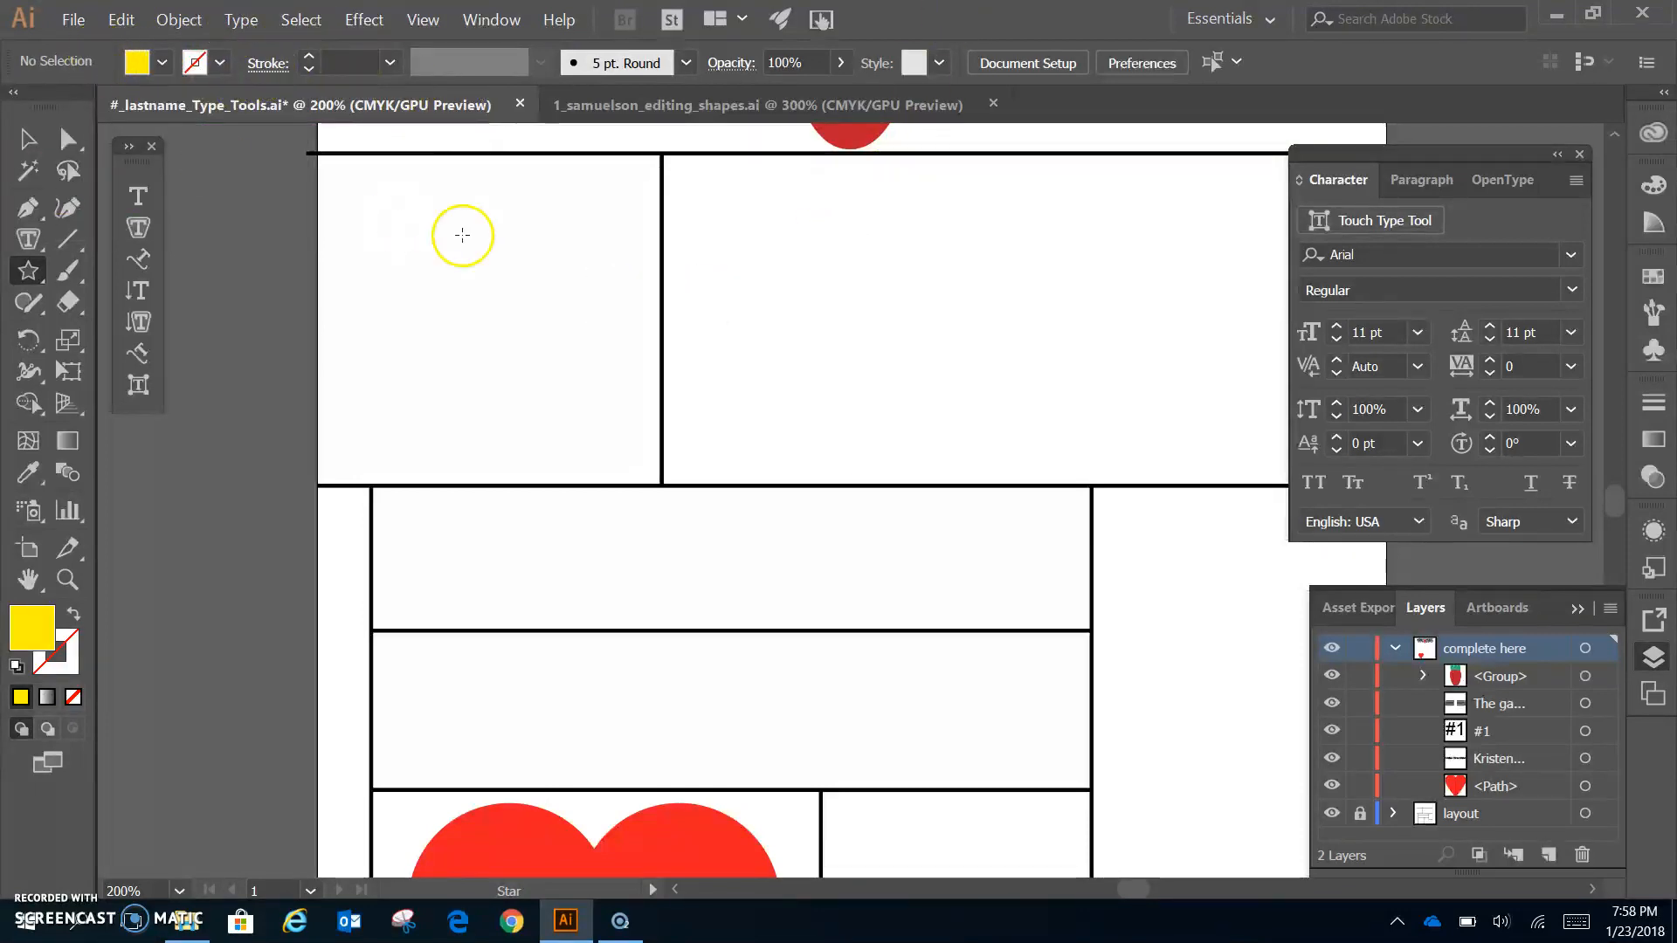
pyautogui.click(486, 319)
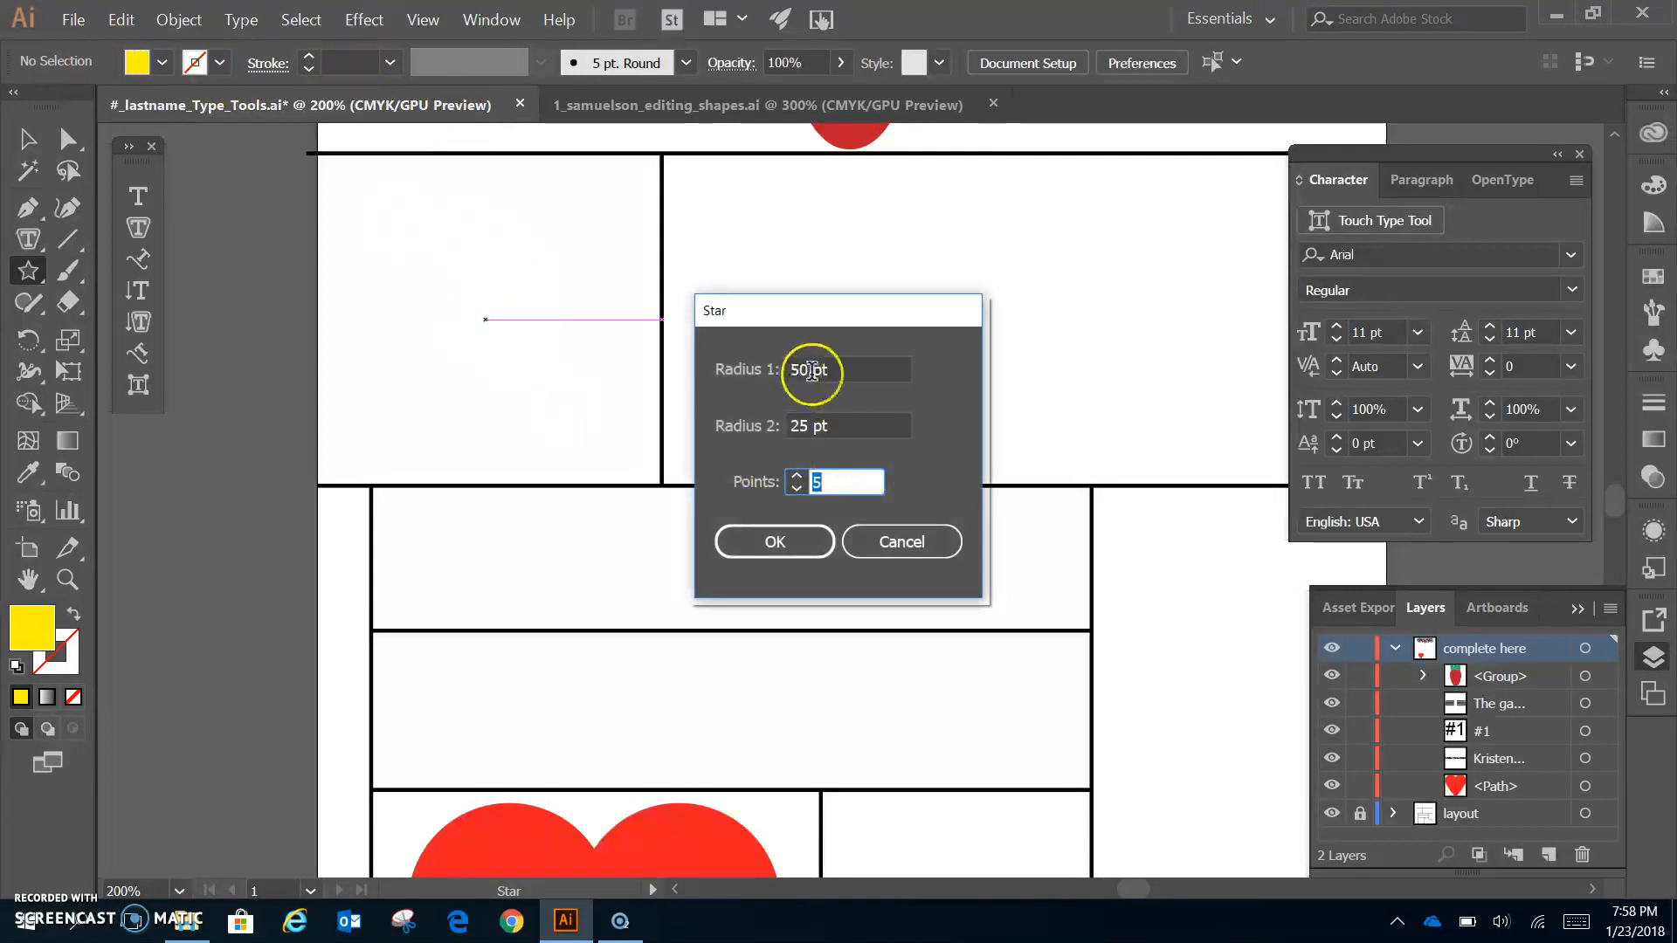
pyautogui.click(780, 555)
# - Move the new star into the top-left box and enlarge it to fill the box
pyautogui.click(26, 140)
pyautogui.moveTo(503, 315); pyautogui.dragTo(417, 236)
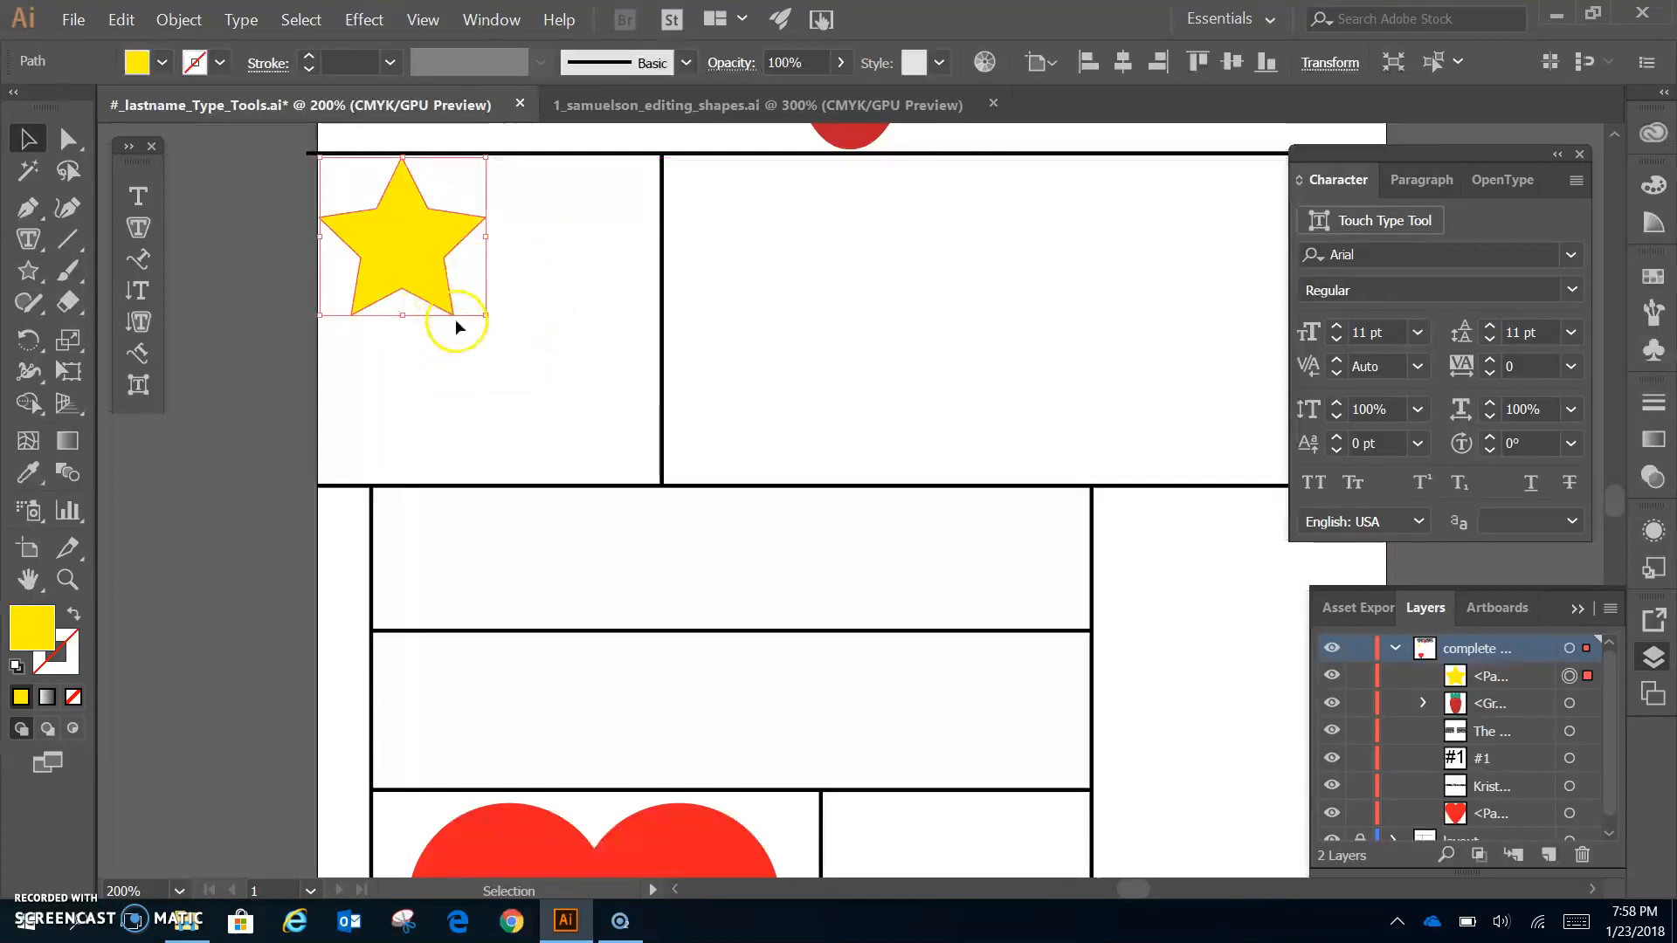
pyautogui.moveTo(482, 320); pyautogui.dragTo(660, 523)
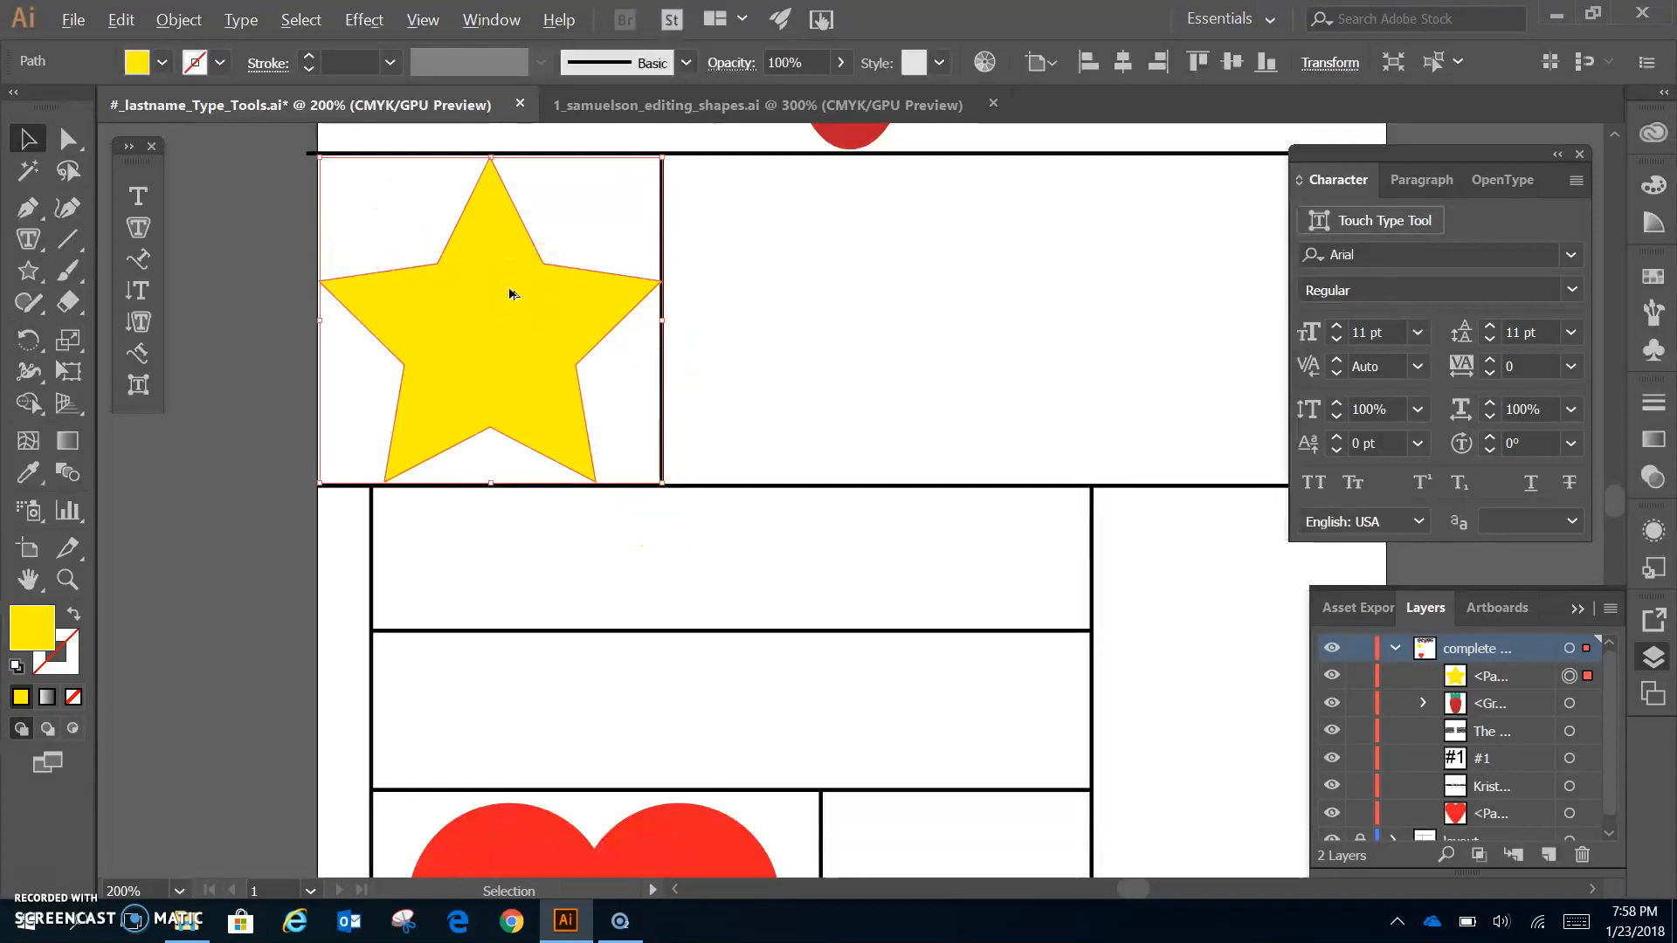
# - Duplicate the star into the next box and paste the instruction paragraph into it as area type
pyautogui.click(27, 140)
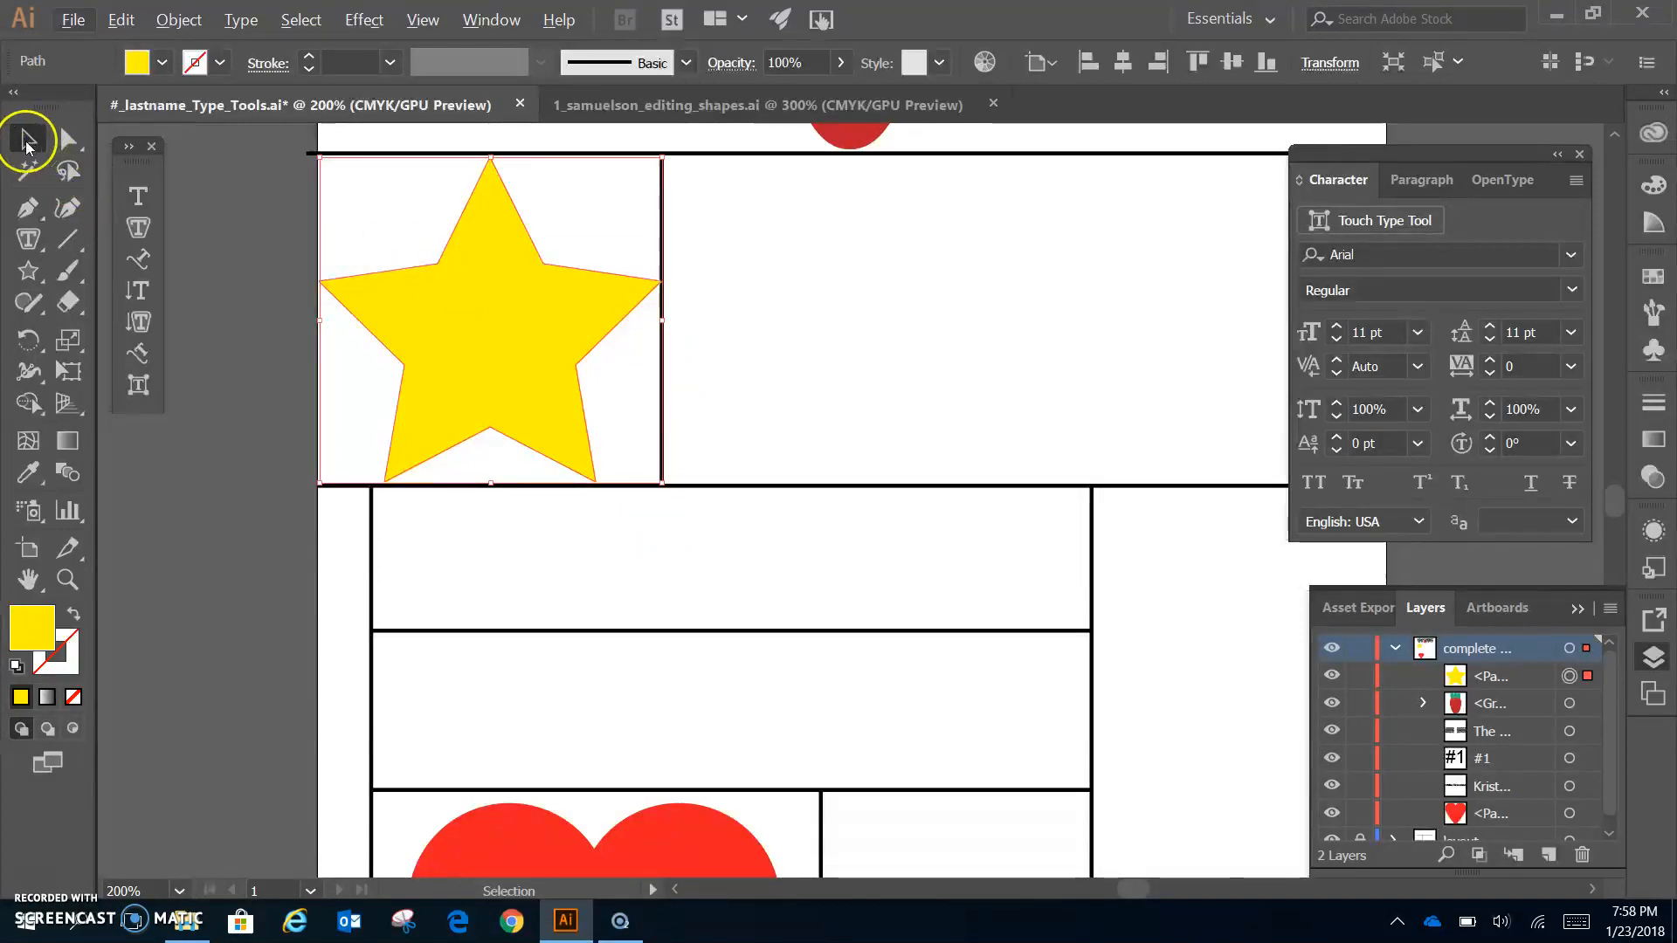
pyautogui.moveTo(482, 343); pyautogui.dragTo(904, 367)
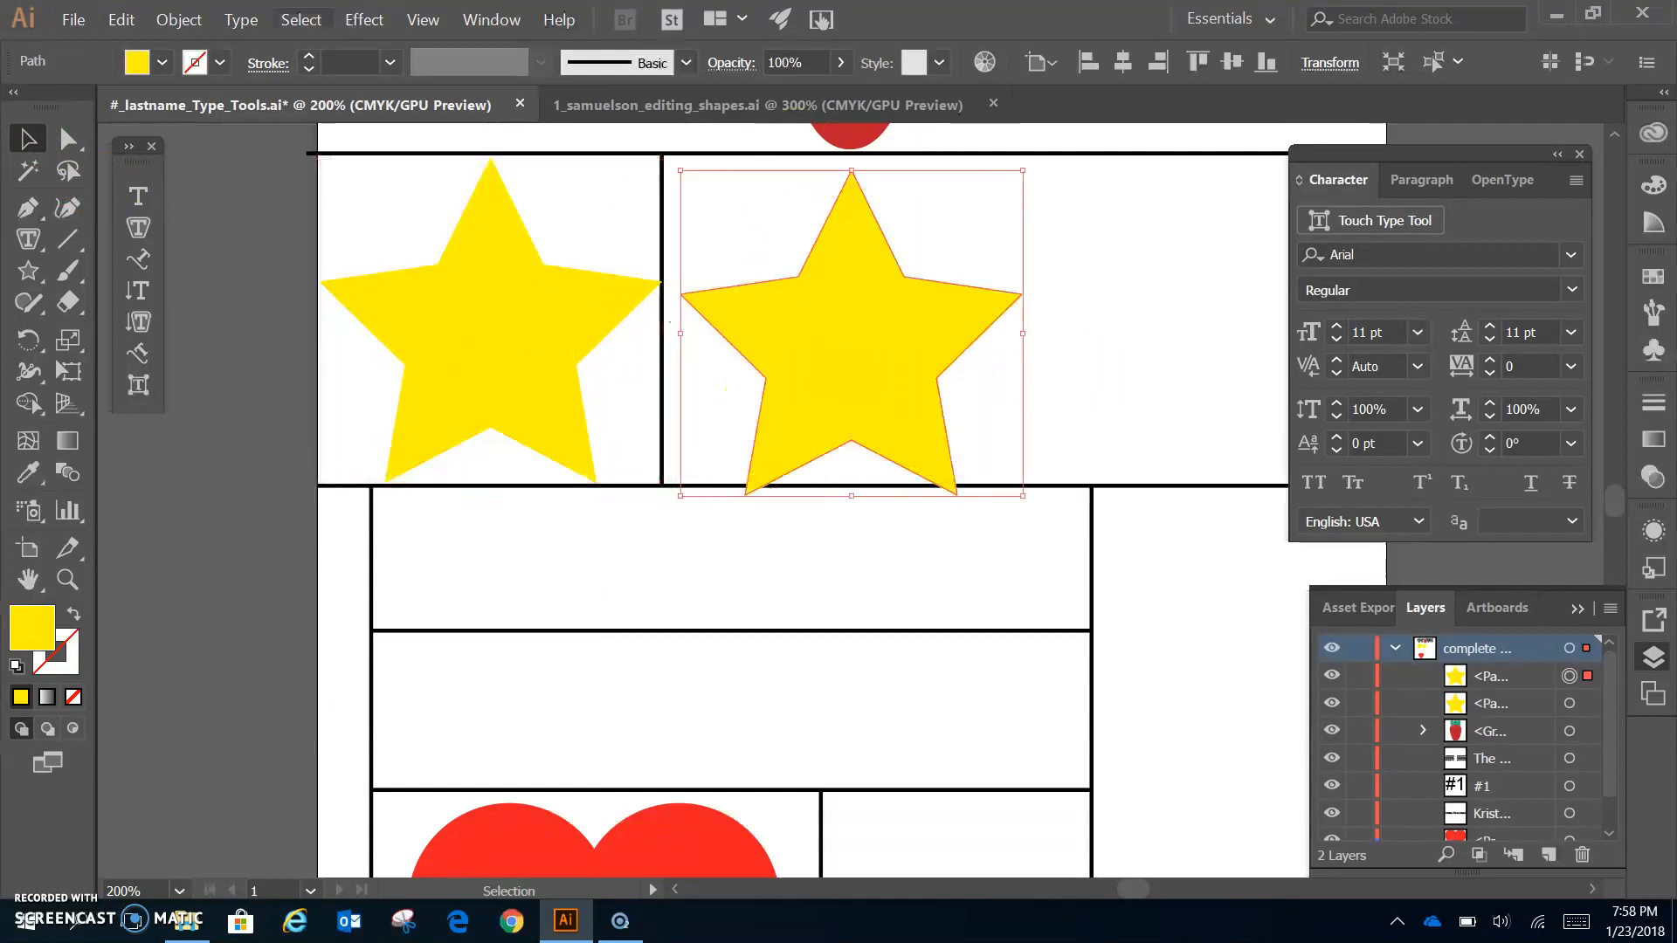
pyautogui.moveTo(825, 301); pyautogui.dragTo(627, 302)
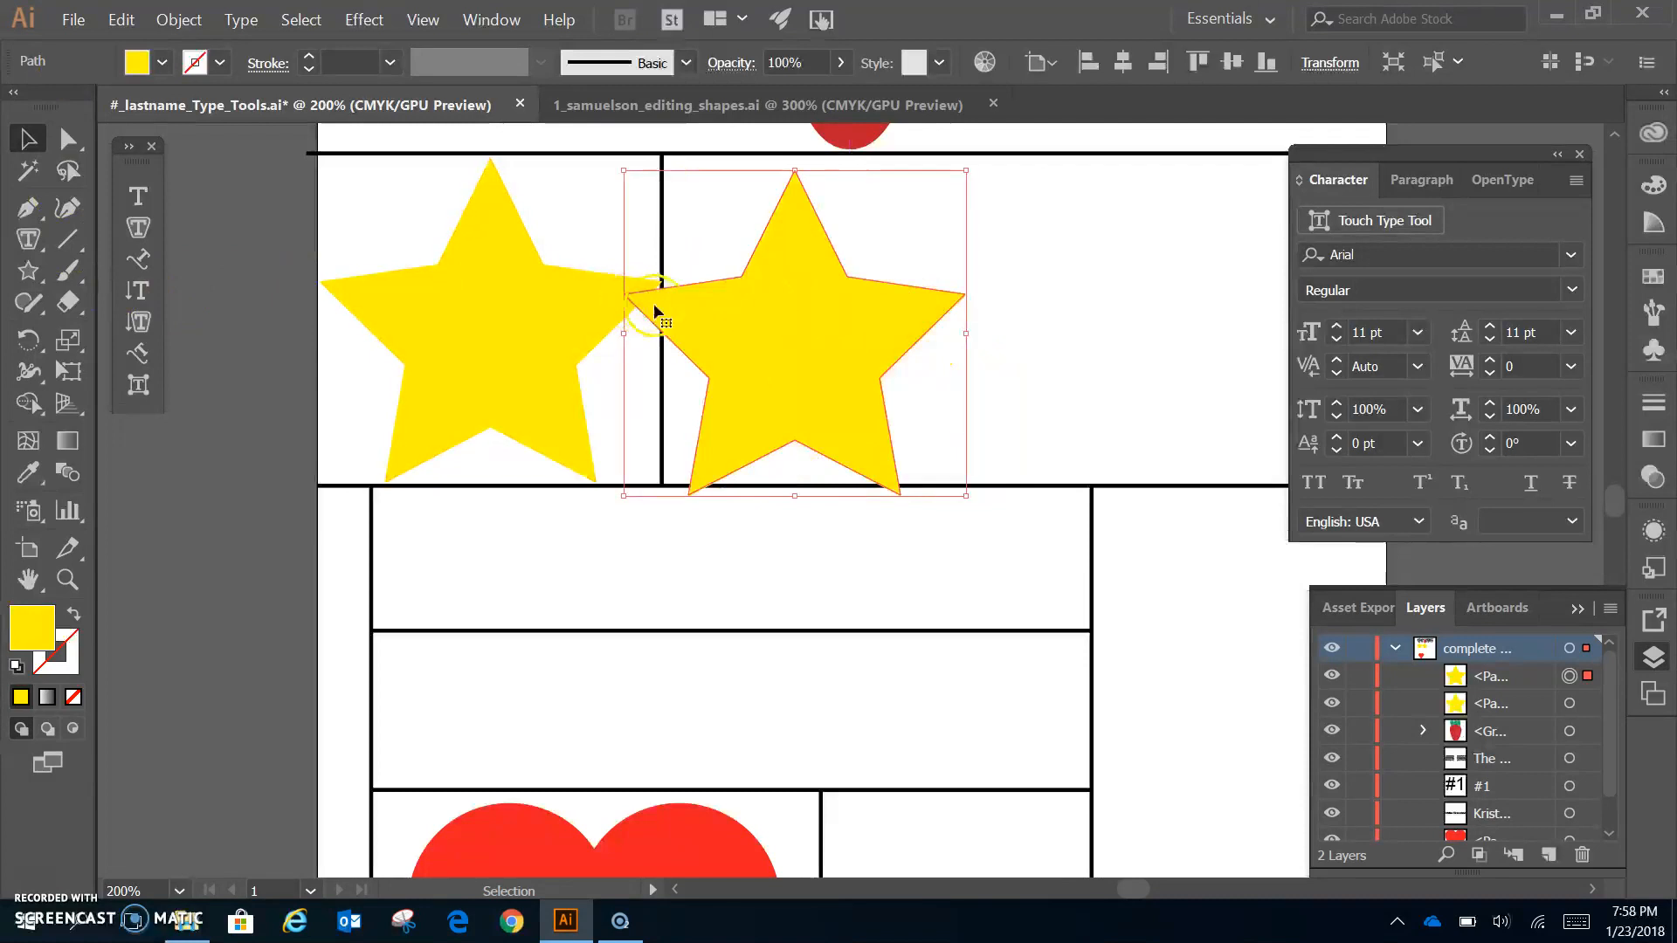
pyautogui.moveTo(772, 328); pyautogui.dragTo(820, 330)
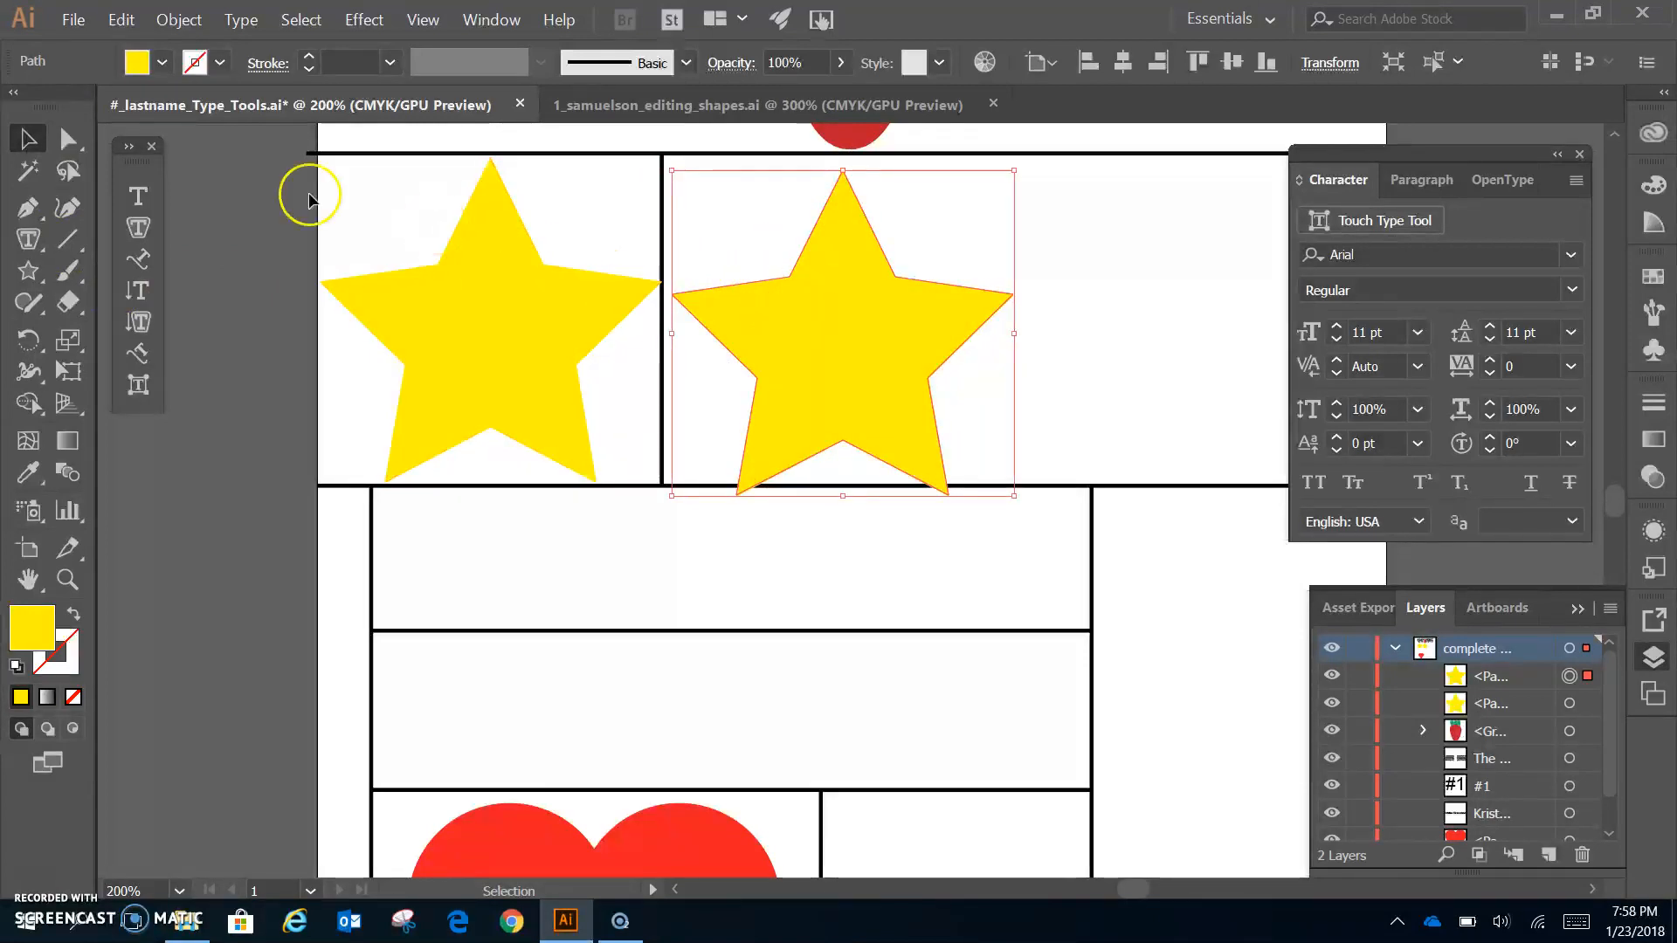
pyautogui.click(142, 228)
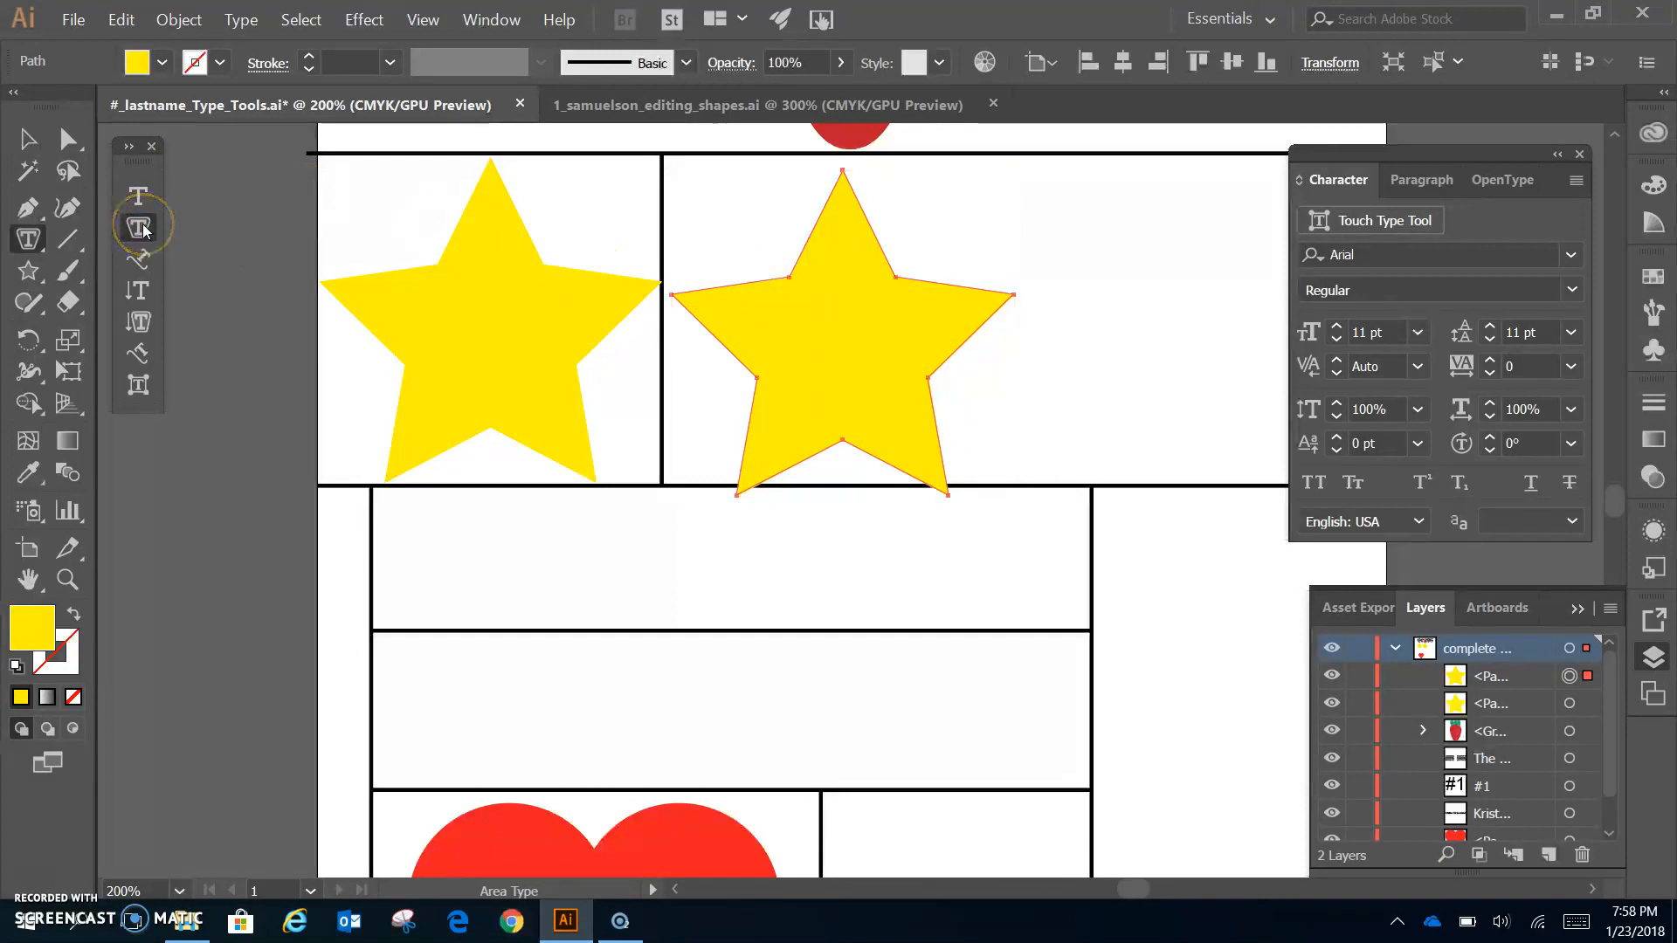
pyautogui.click(846, 175)
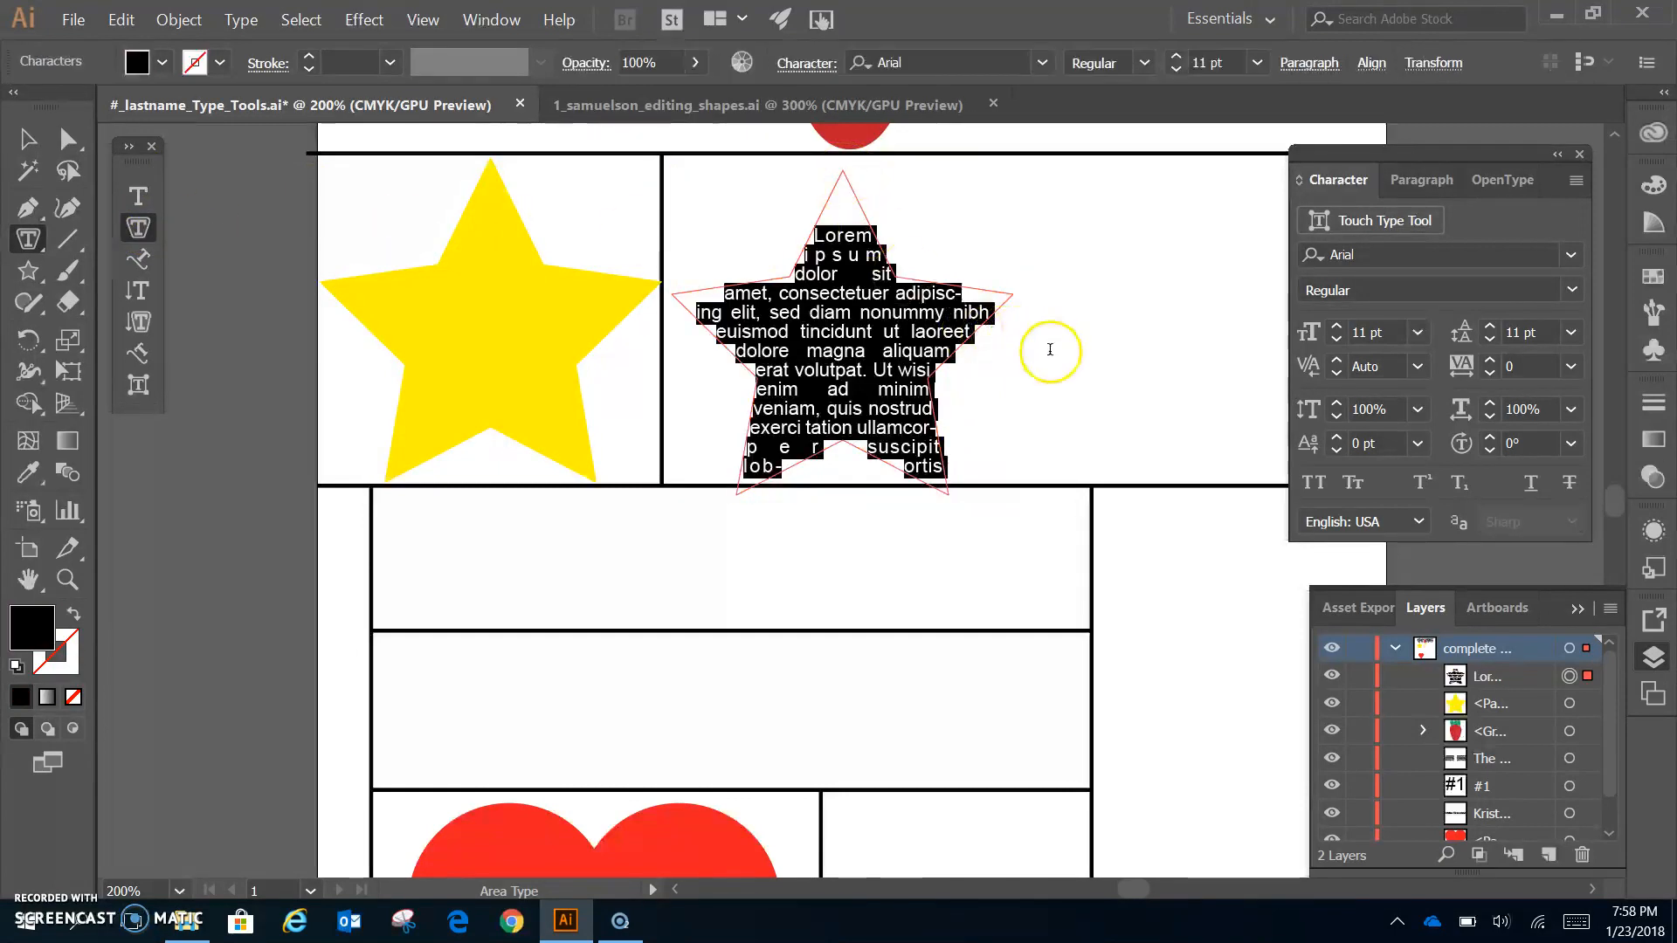
pyautogui.write('To type inside a shape, you must choose the Area Type Tool. Remember the shape will disappear. If you wan to have a colored shape behind it, then you must make a copy of the shape first, then click on the top shape with the Area Type Tool.')
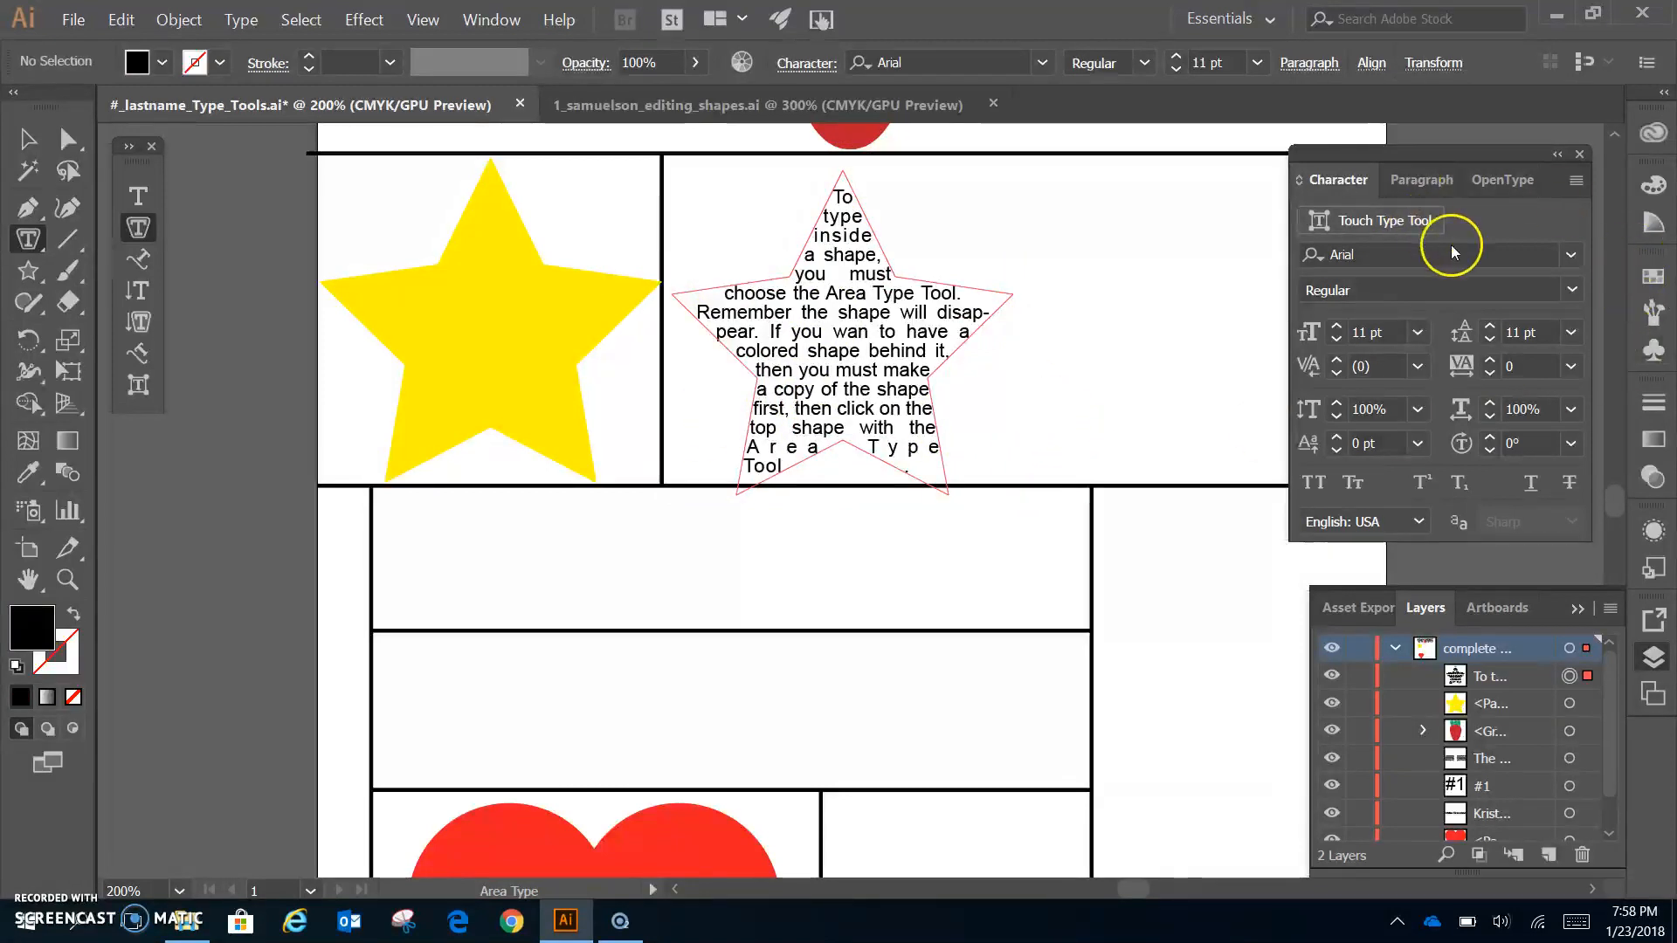
# - Select the star-shaped text and the yellow star, undoing a first horizontal-centre attempt
pyautogui.click(25, 139)
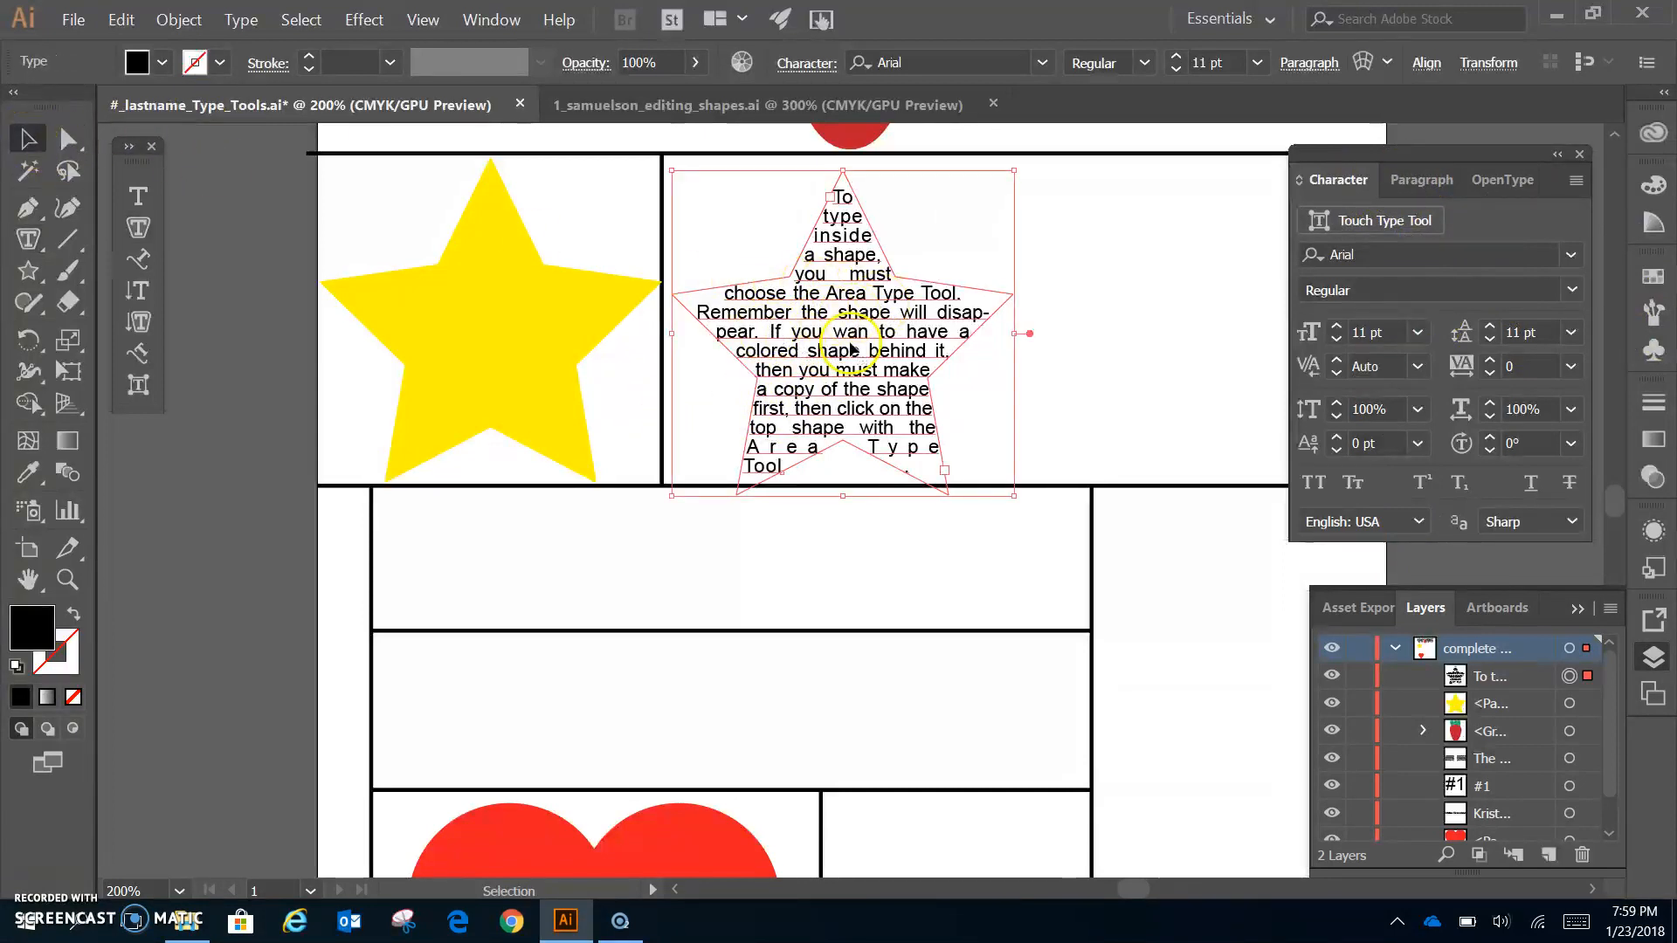
pyautogui.keyDown('shift'); pyautogui.click(512, 330); pyautogui.keyUp('shift')
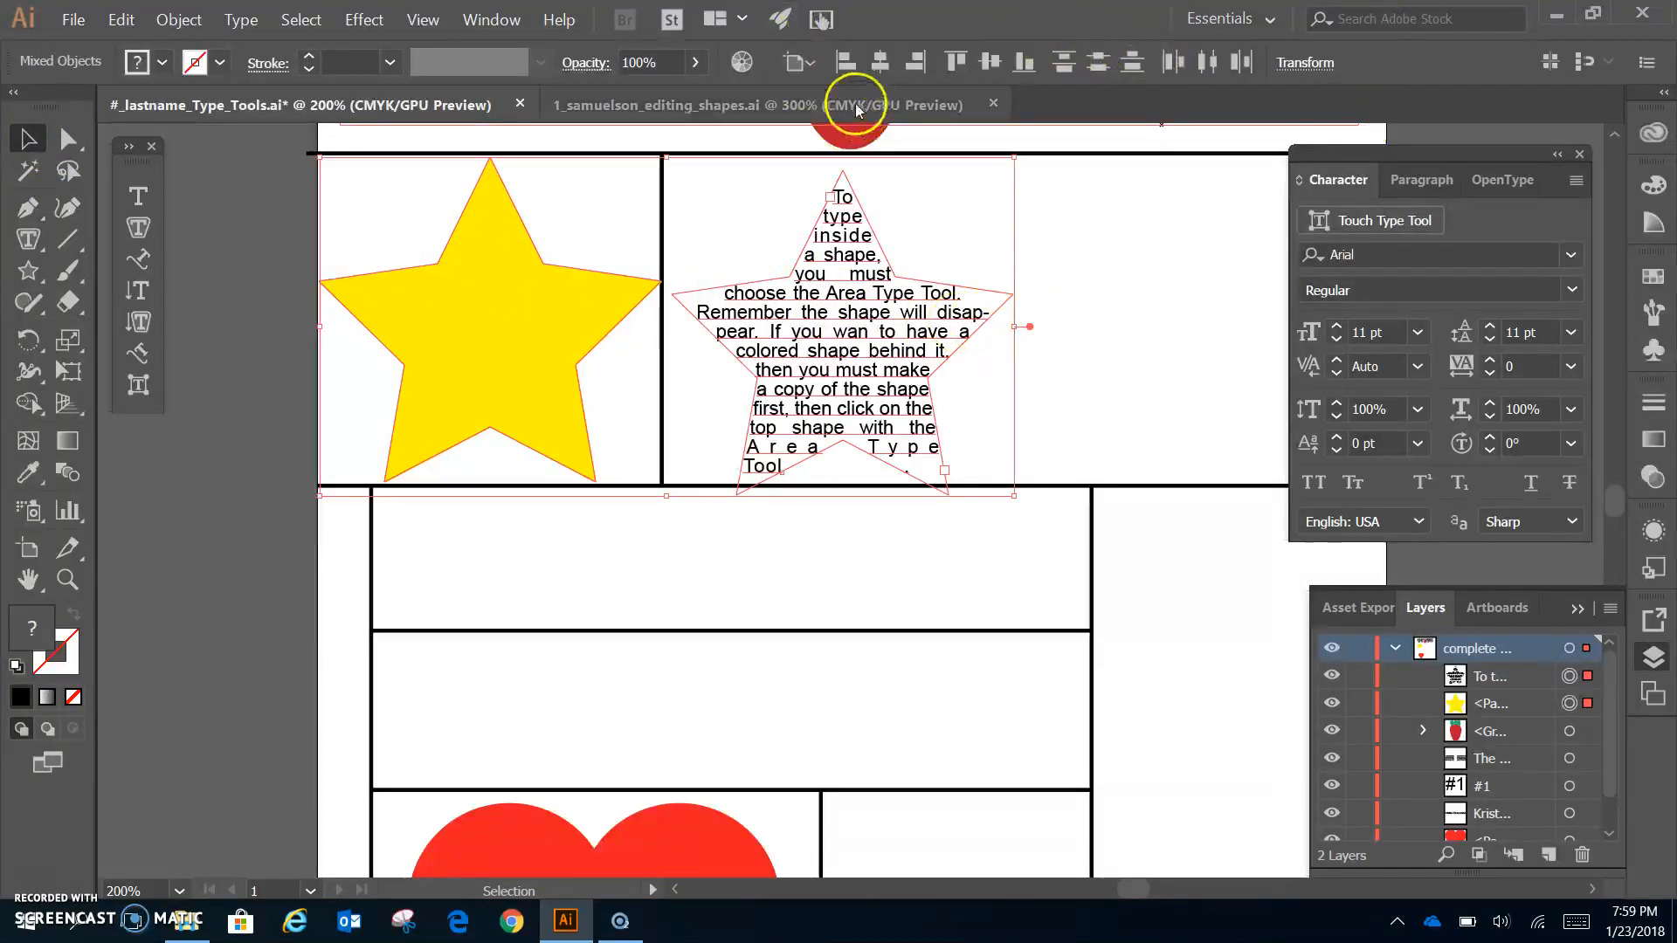
pyautogui.click(880, 64)
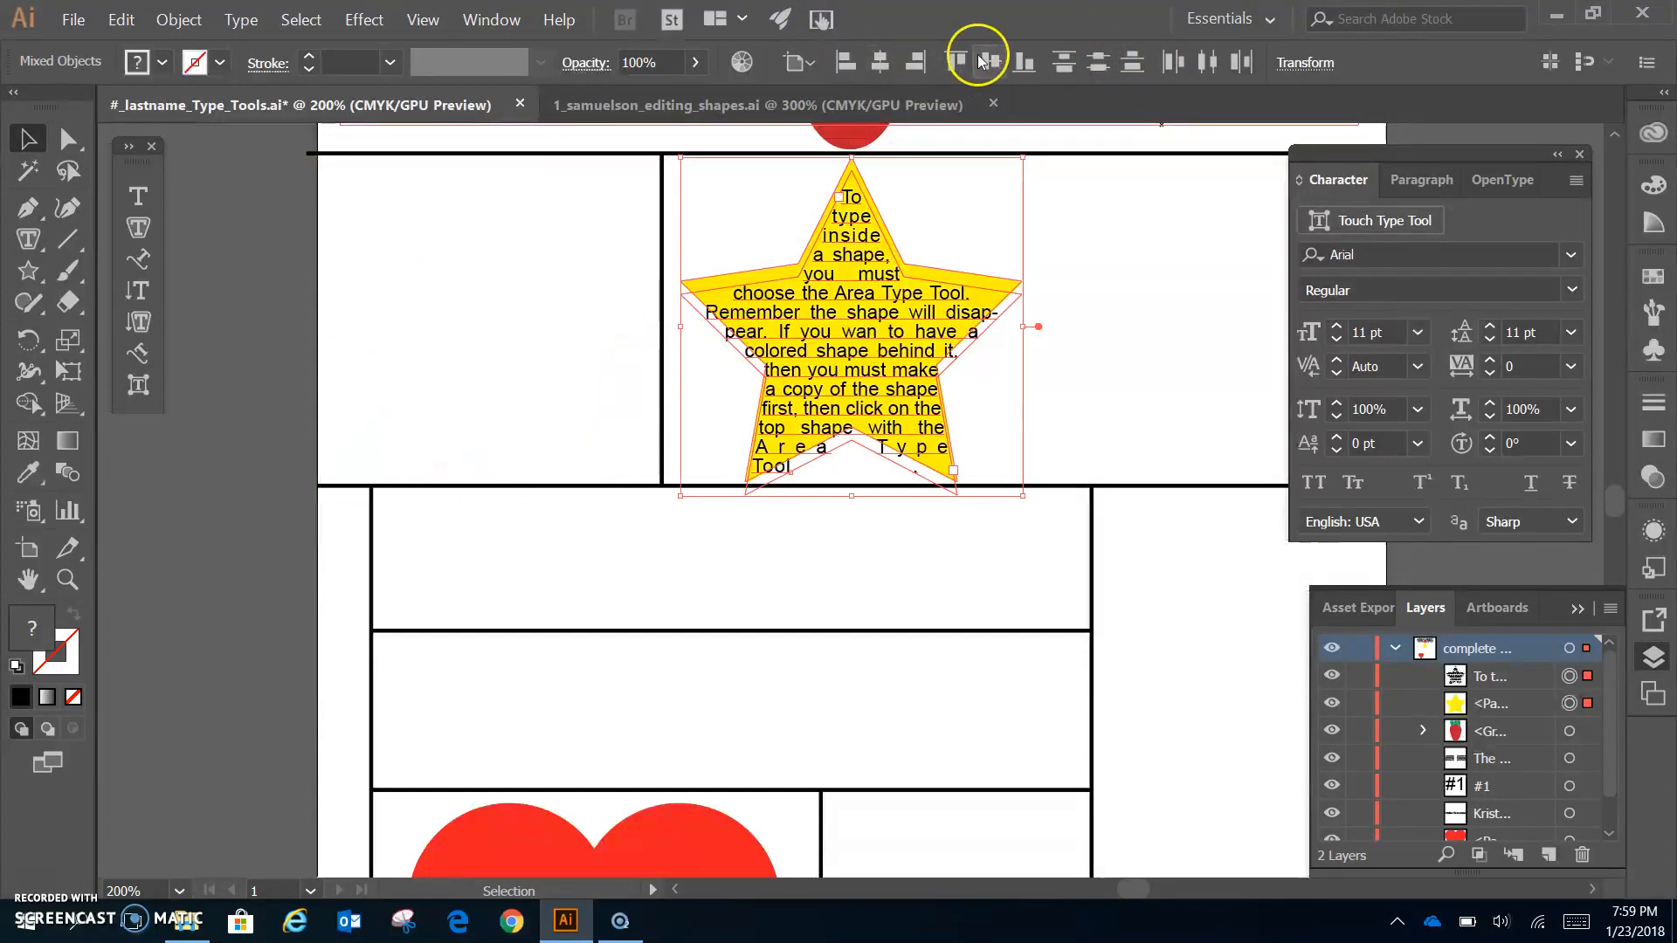
pyautogui.hotkey('ctrl', 'z')
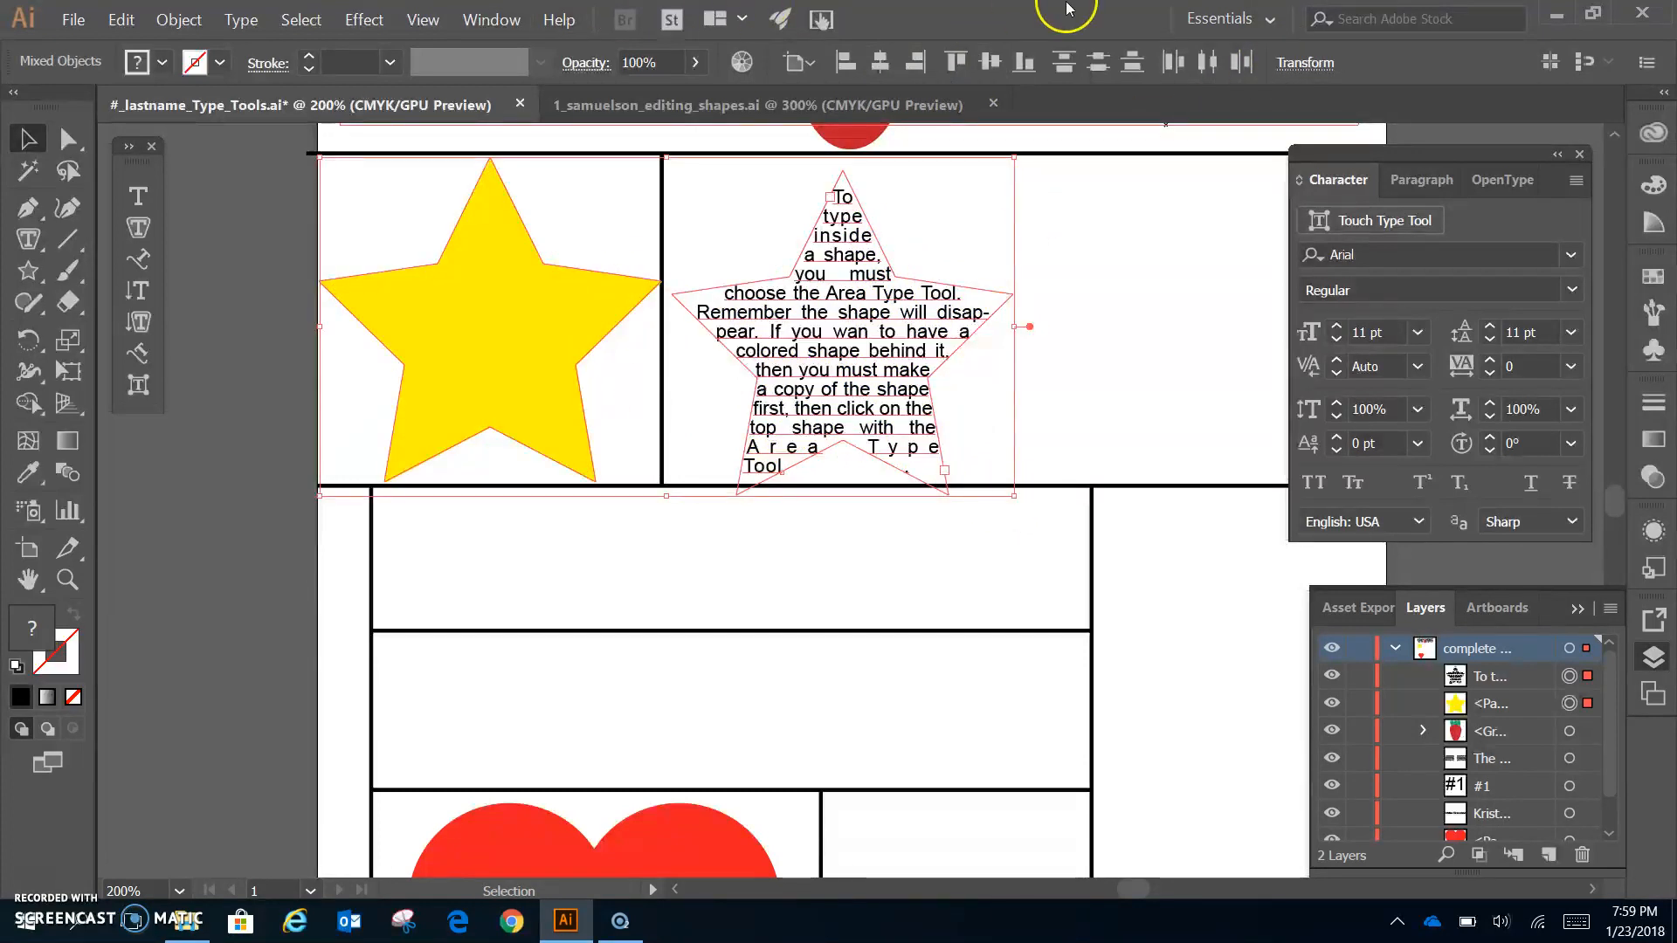
# - Centre the two stars horizontally and vertically on each other, aligning to the selection
pyautogui.click(492, 19)
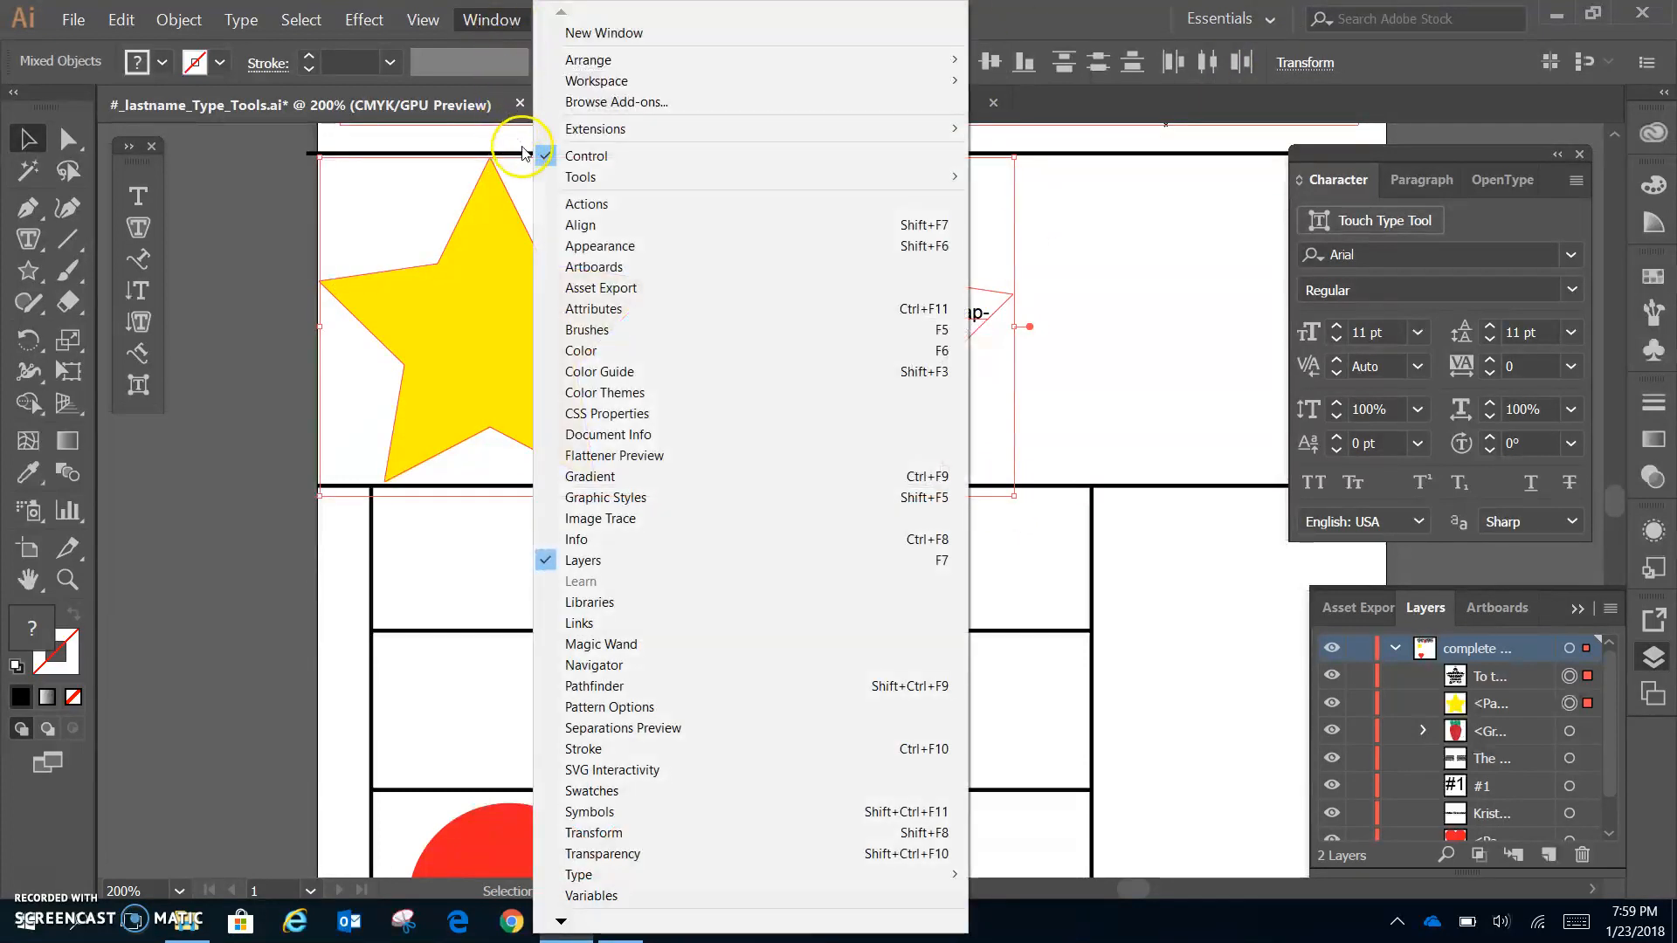
pyautogui.click(524, 224)
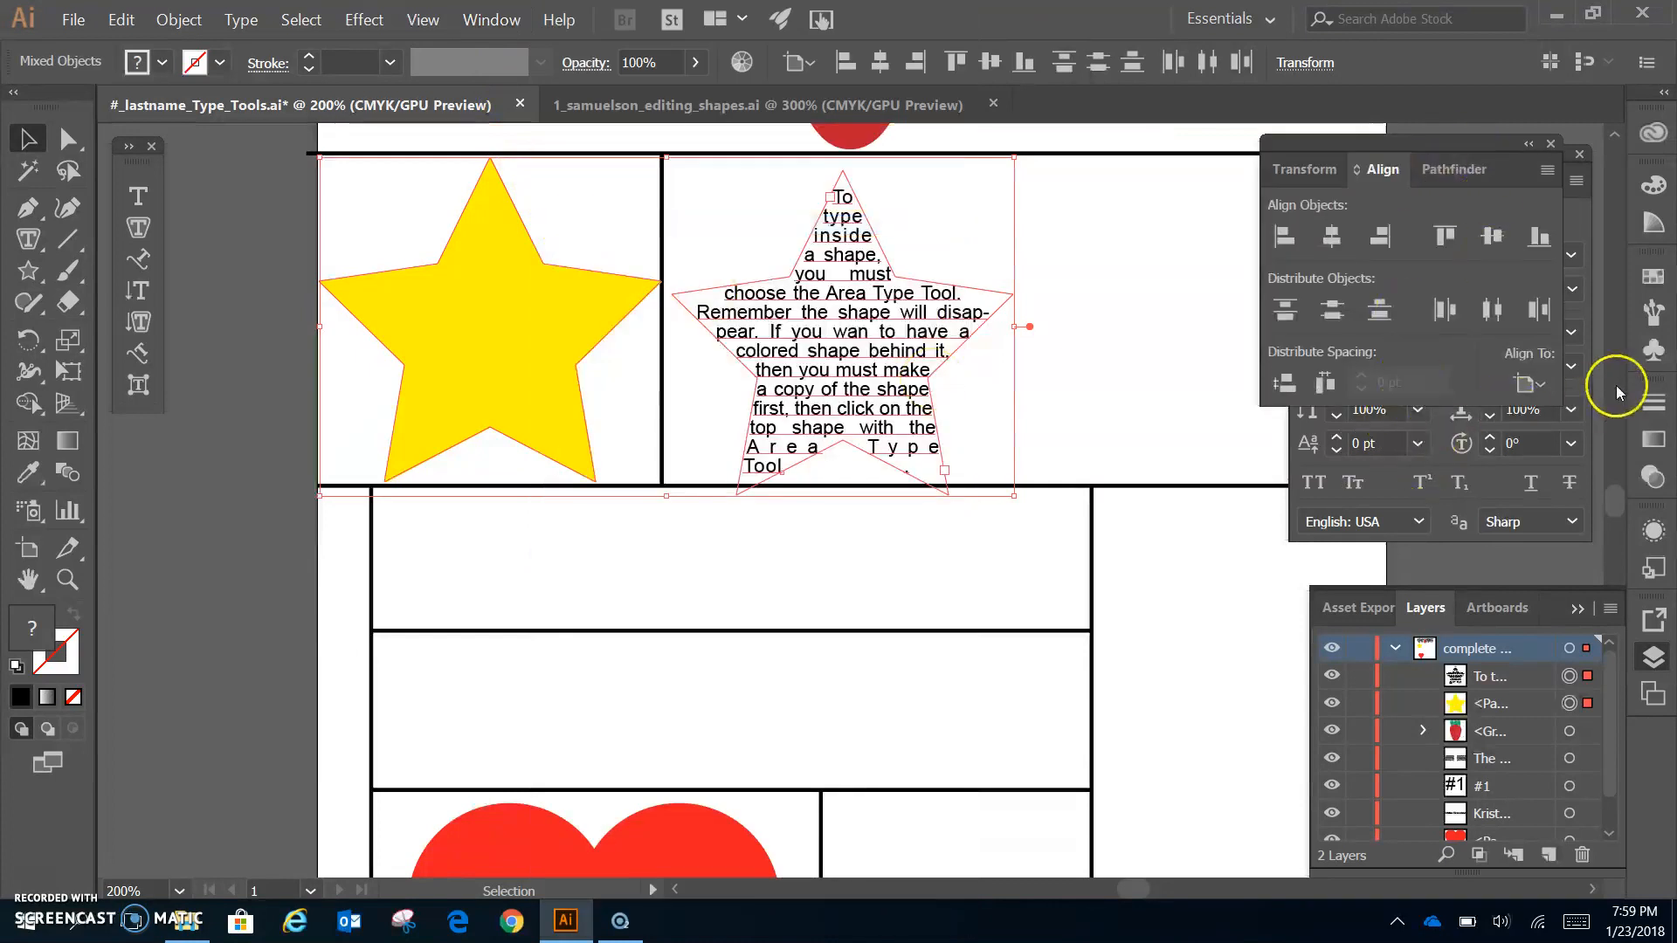
pyautogui.click(1543, 388)
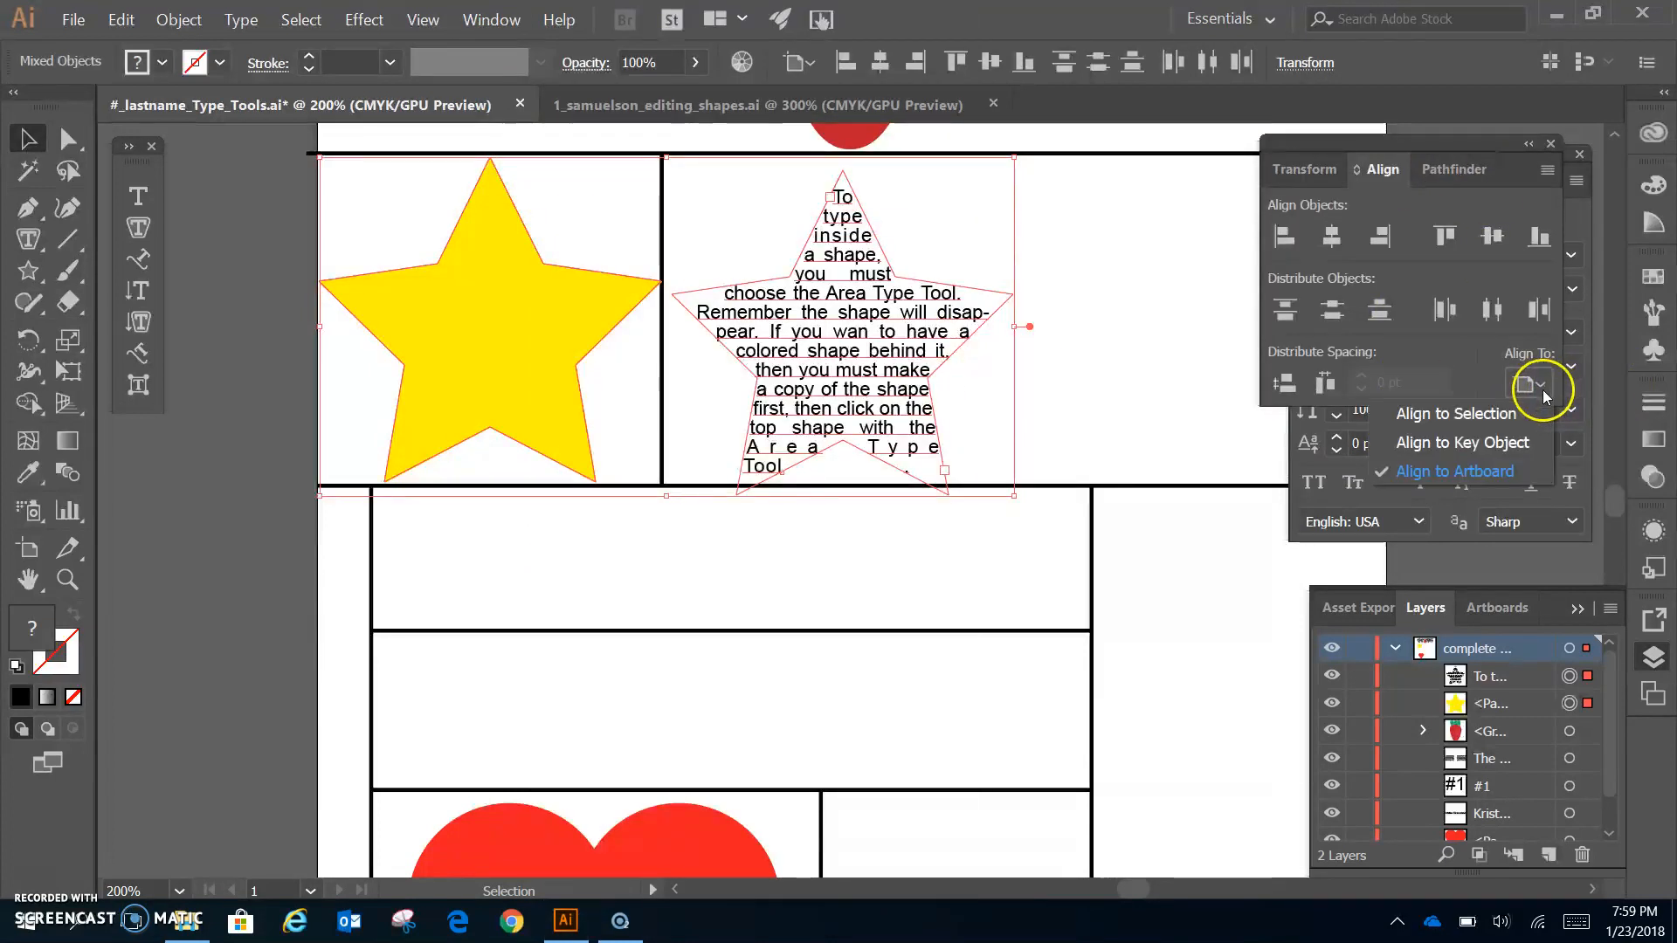
pyautogui.click(1448, 416)
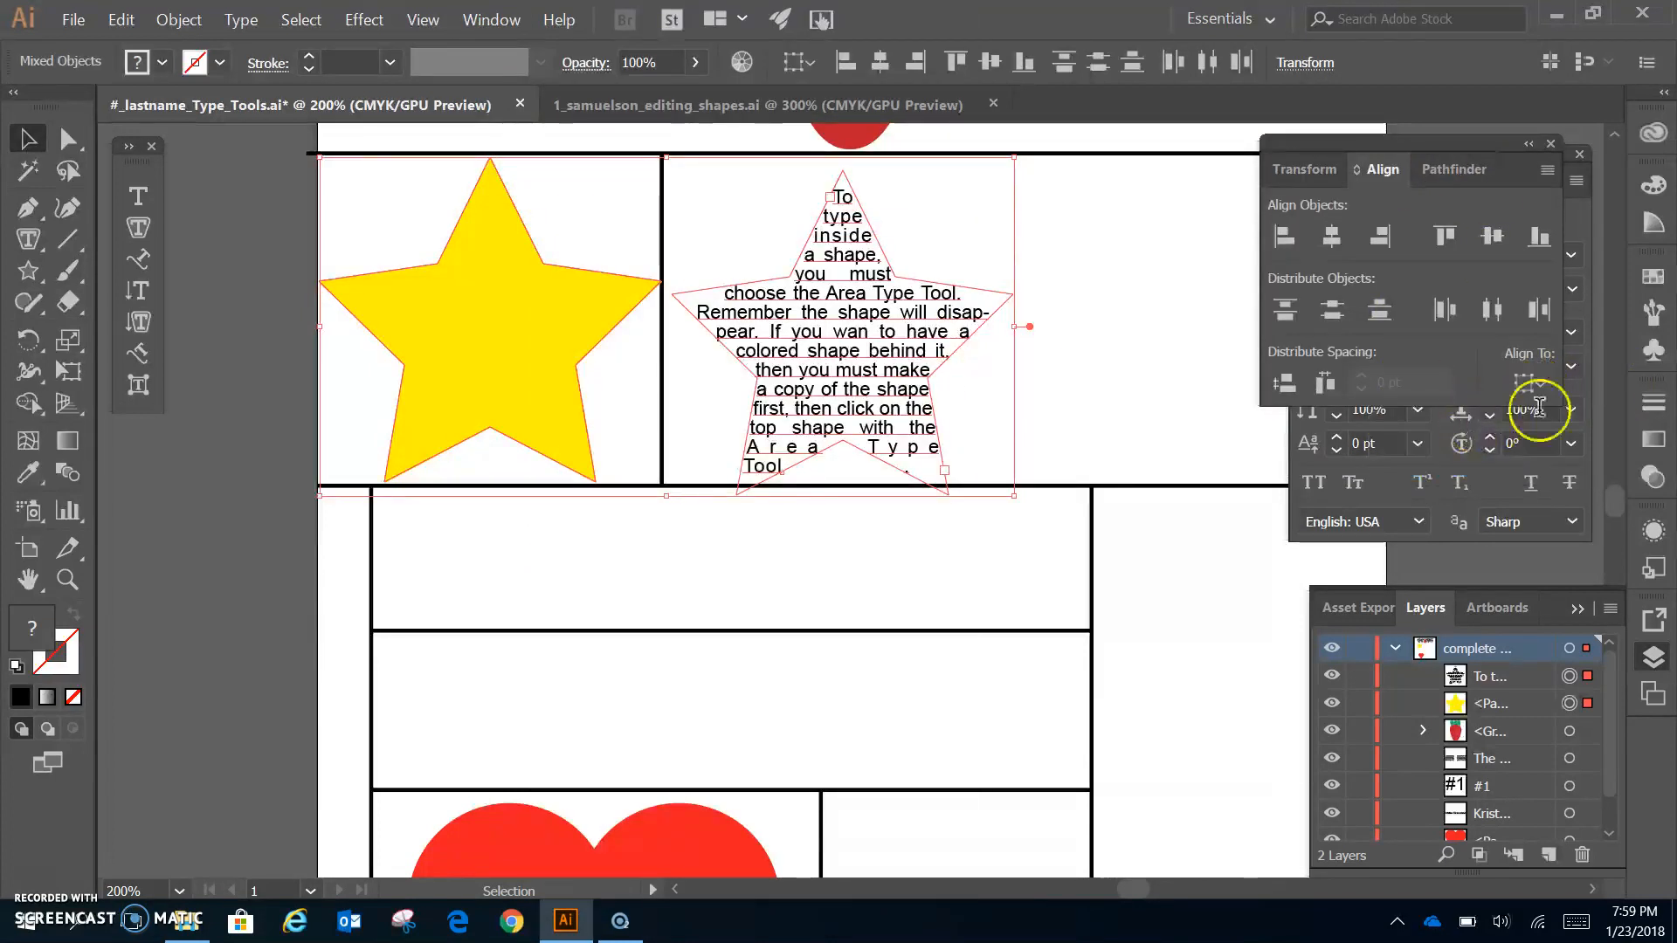
pyautogui.click(1329, 237)
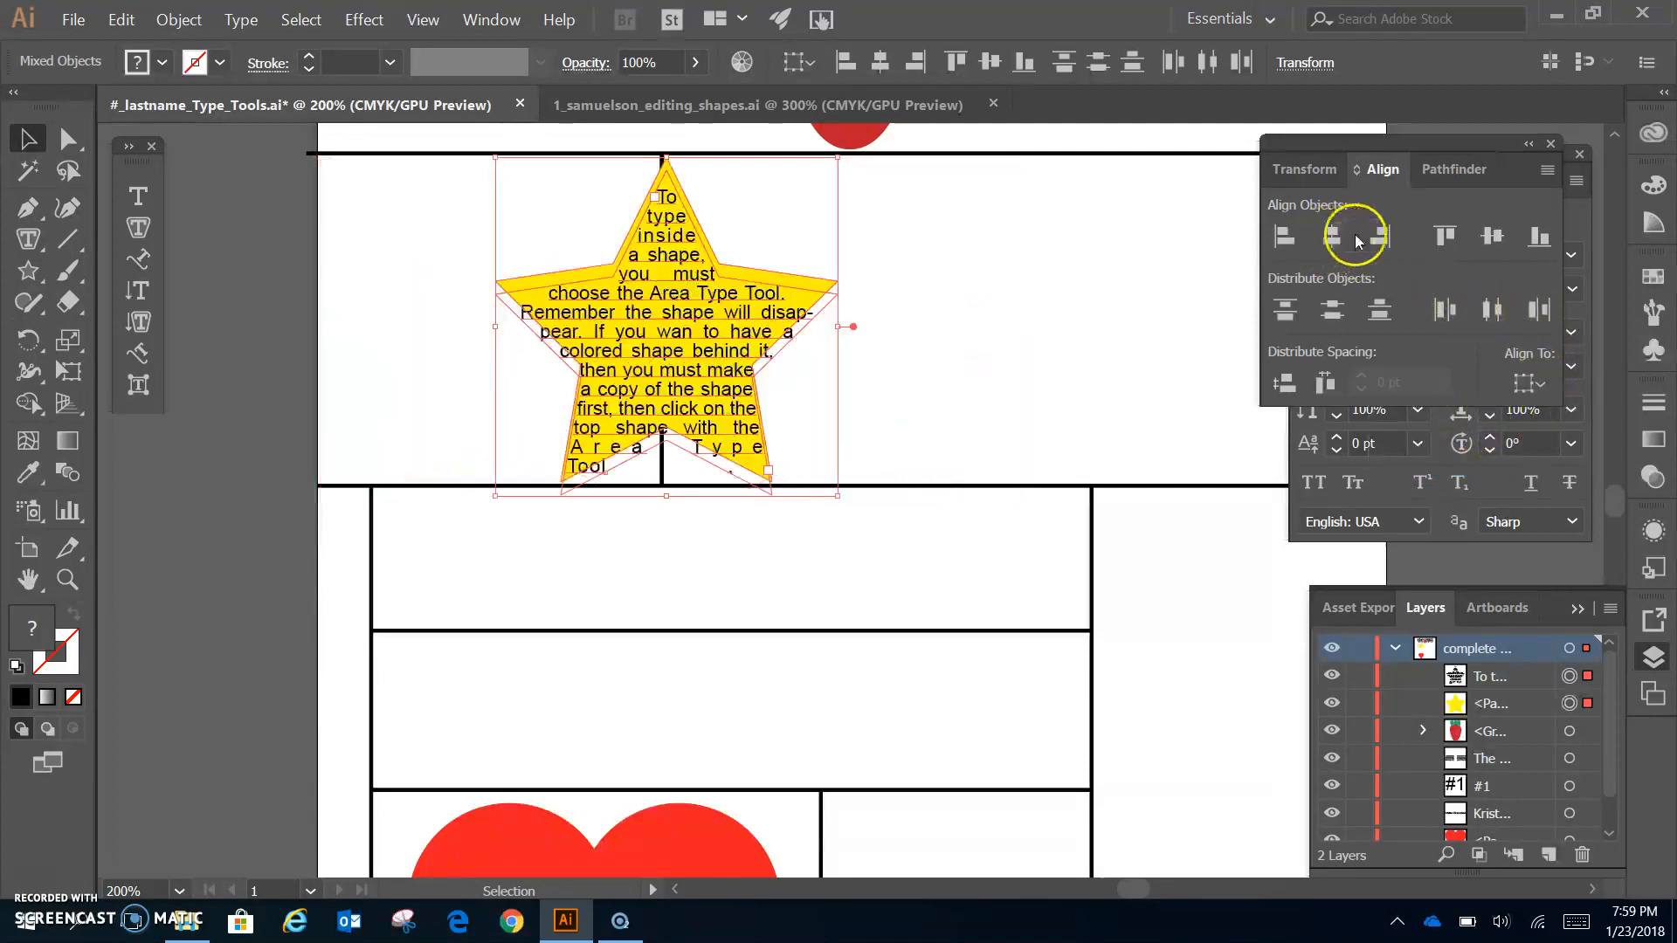
pyautogui.click(1490, 238)
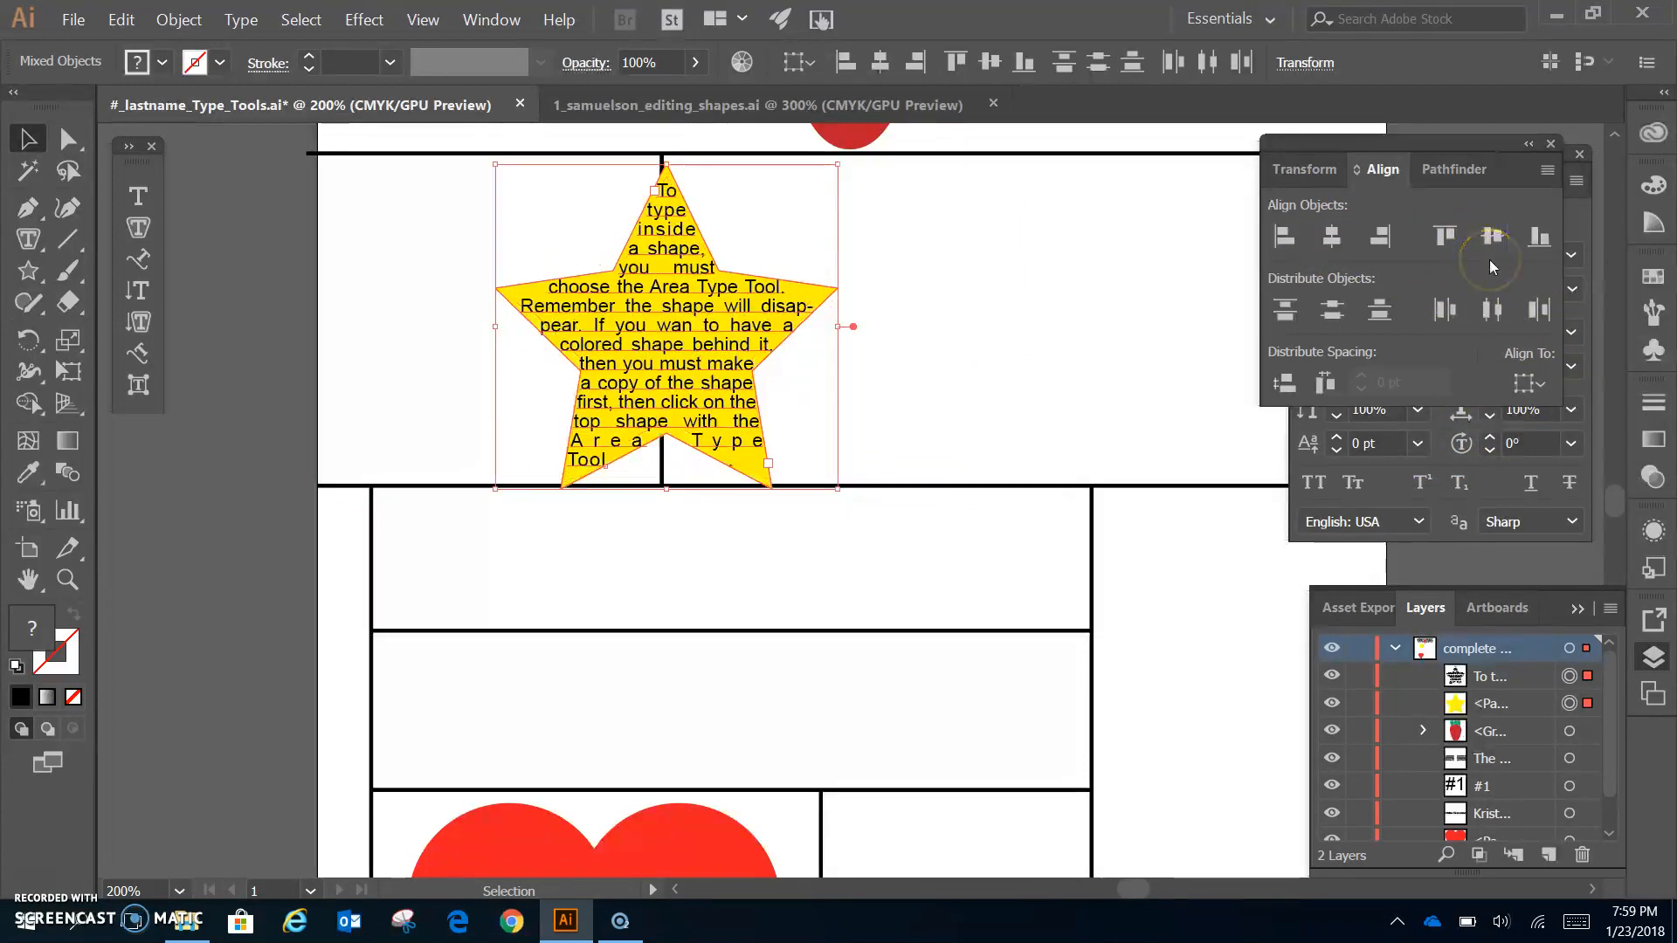
# - Nudge the stacked stars left and up so they fit inside the top-left box
pyautogui.hotkey('shift', 'Left')
pyautogui.hotkey('shift', 'Left')
pyautogui.hotkey('shift', 'Left')
pyautogui.hotkey('shift', 'Left')
pyautogui.hotkey('shift', 'Left')
pyautogui.hotkey('shift', 'Left')
pyautogui.hotkey('shift', 'Left')
pyautogui.hotkey('shift', 'Left')
pyautogui.hotkey('shift', 'Left')
pyautogui.hotkey('shift', 'Left')
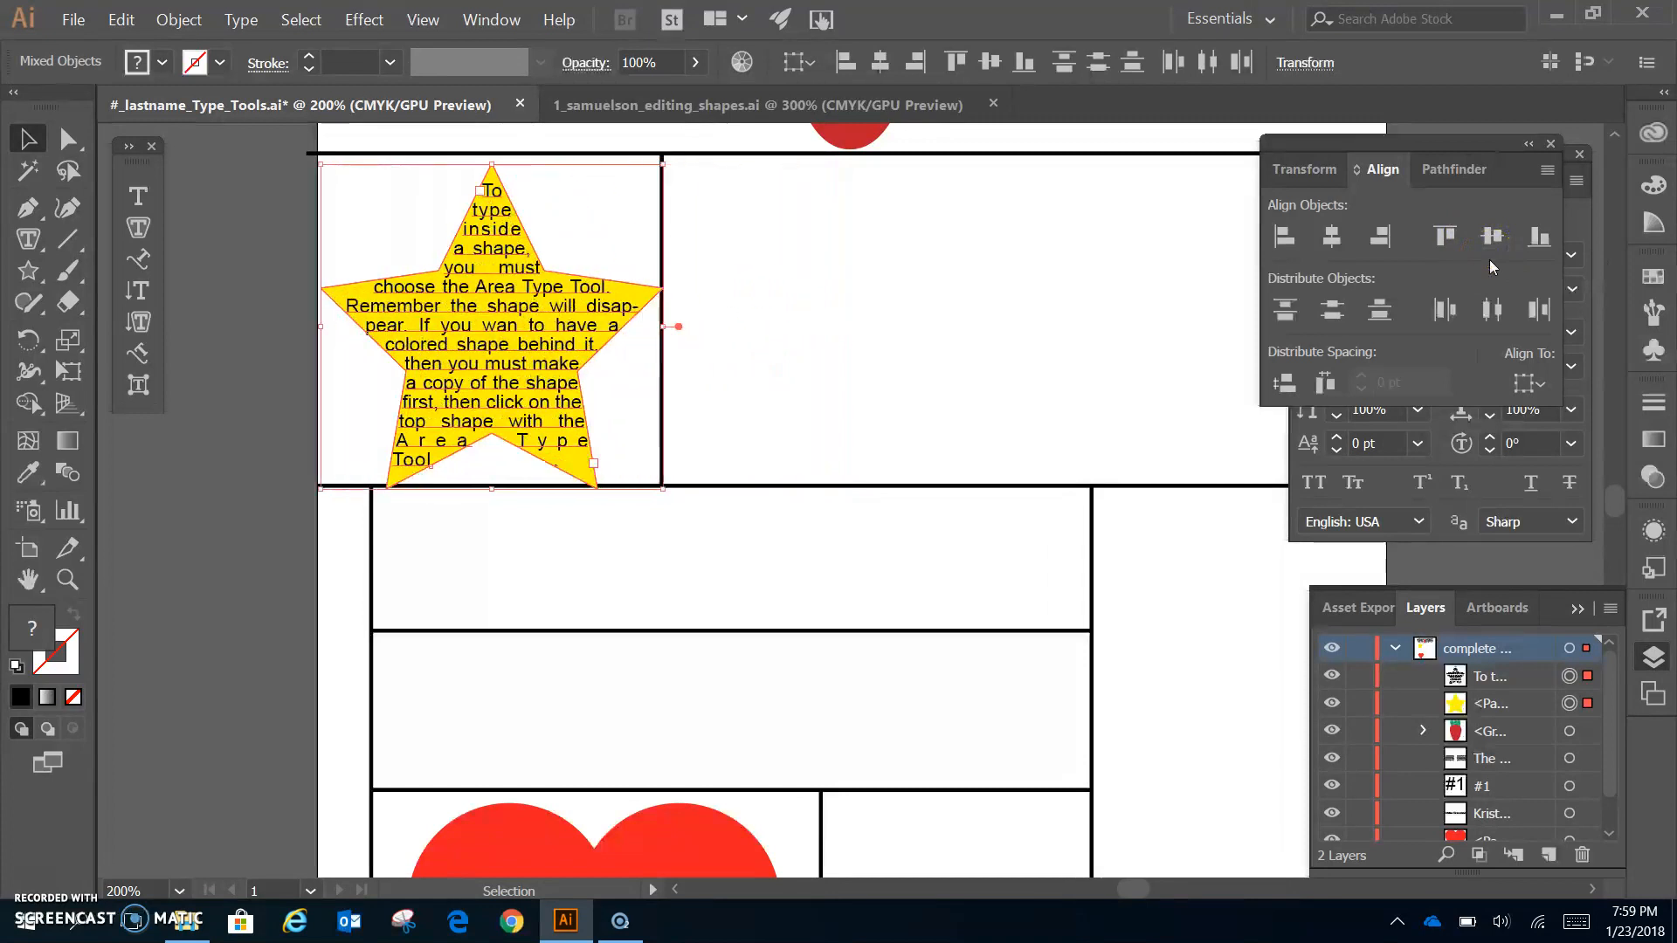
pyautogui.hotkey('shift', 'Left')
pyautogui.hotkey('shift', 'Right')
pyautogui.press('Up')
pyautogui.press('Up')
pyautogui.press('Up')
pyautogui.press('Up')
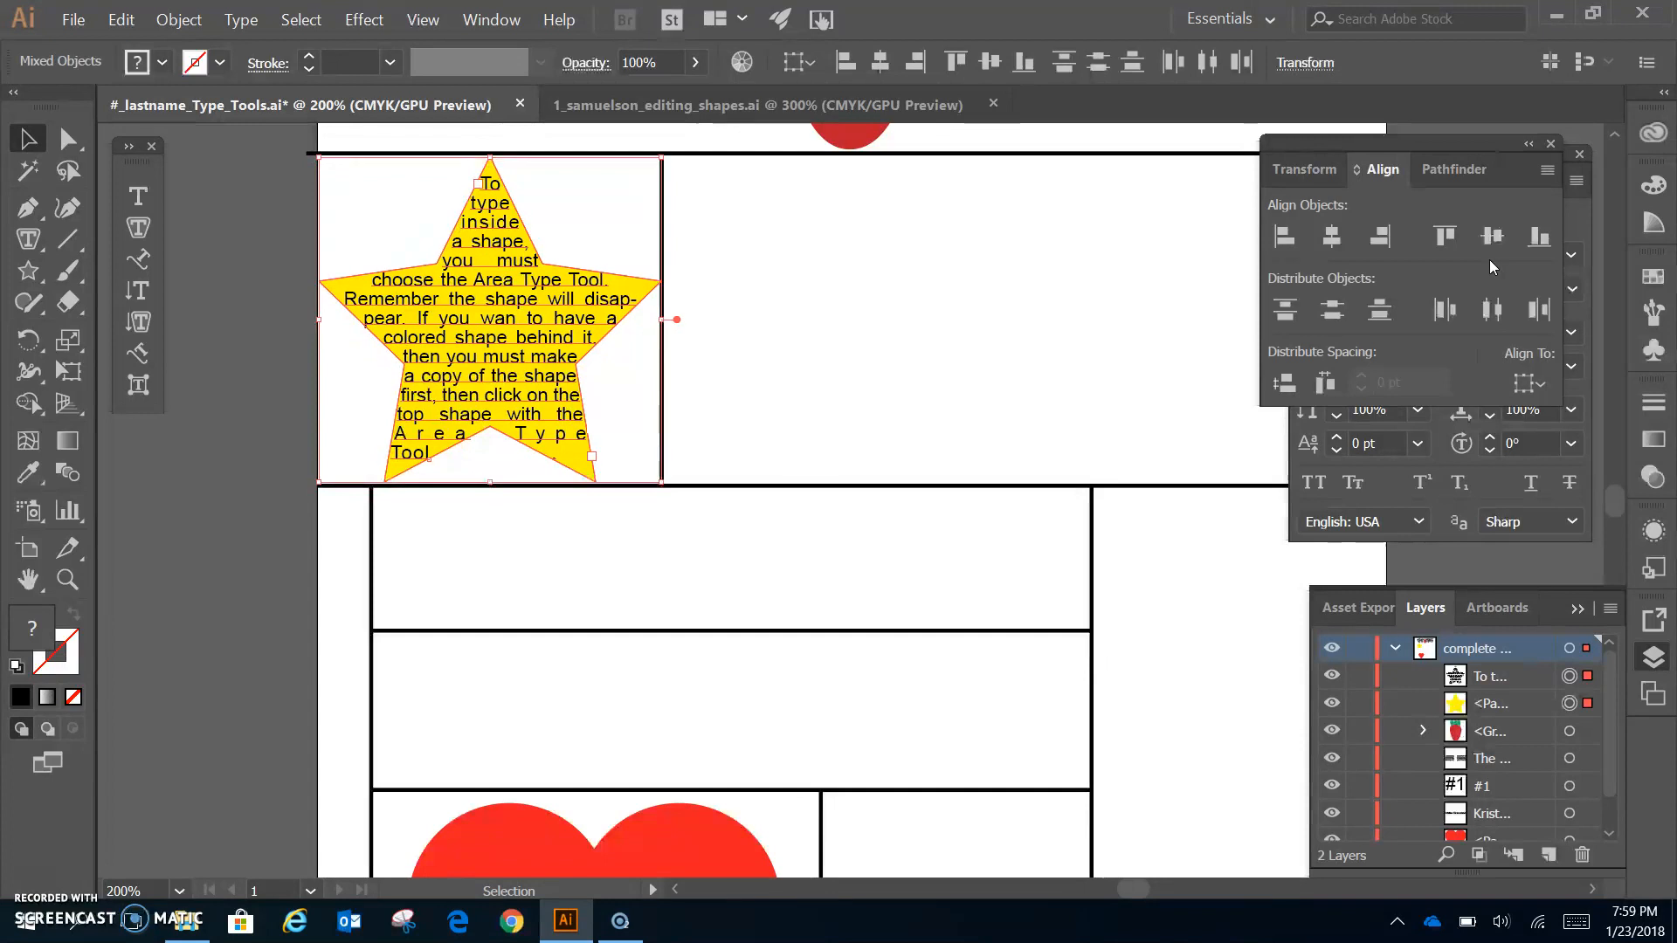
# - Tidy the workspace by repositioning the Character panel and closing the Align panel
pyautogui.click(1569, 255)
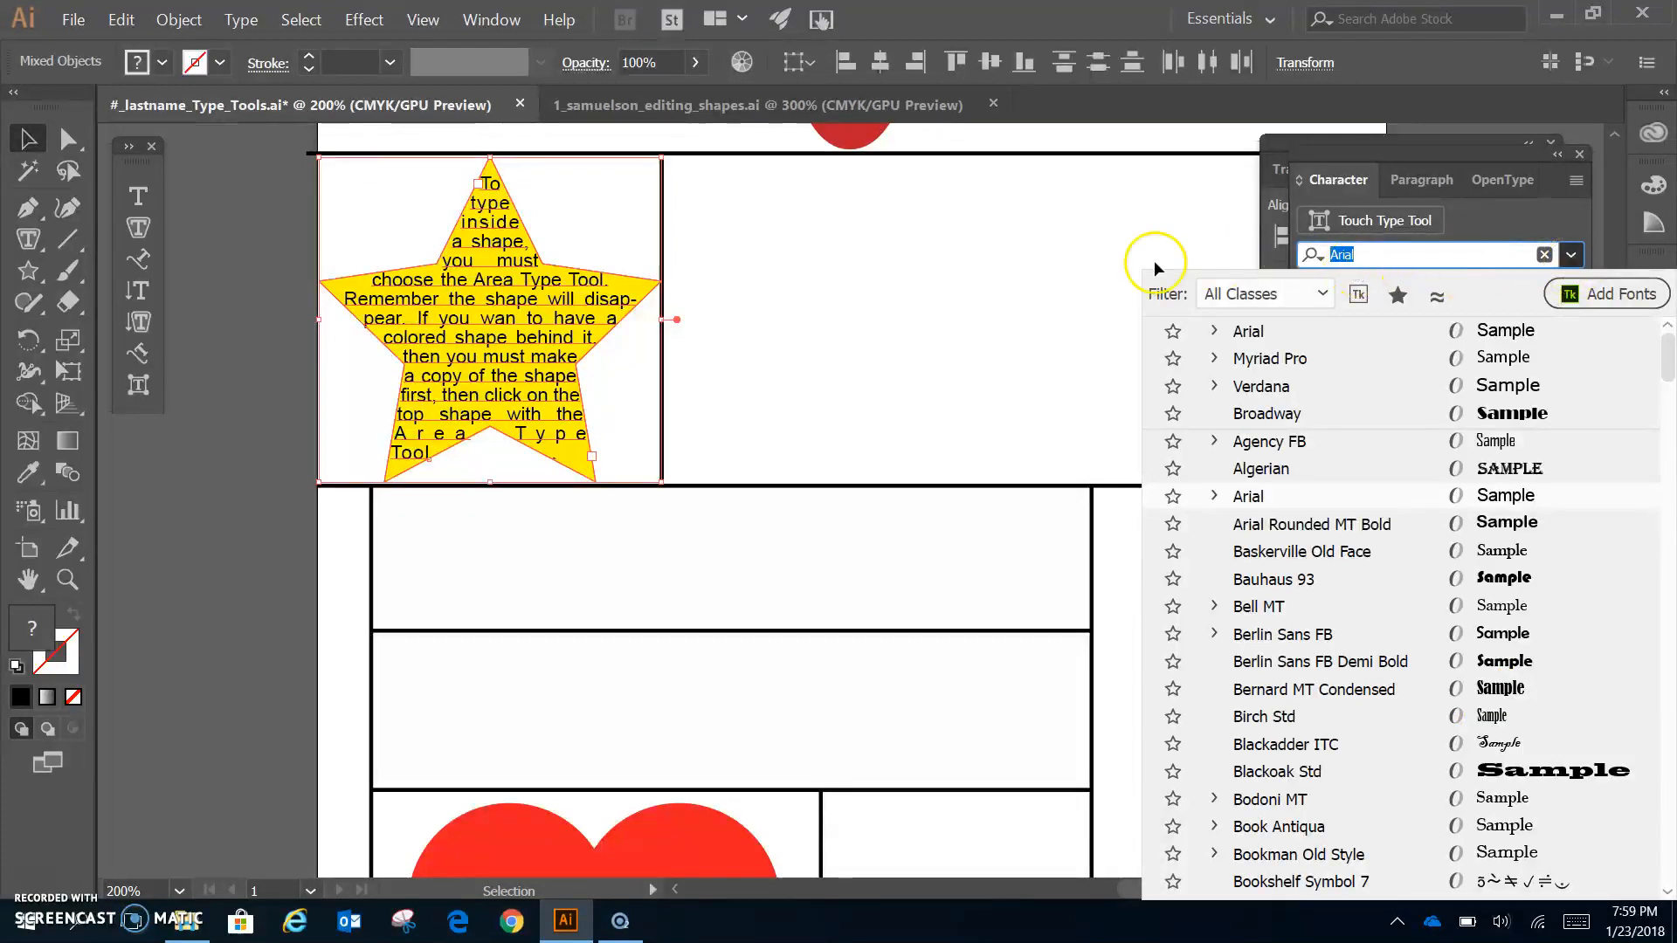
pyautogui.click(1224, 235)
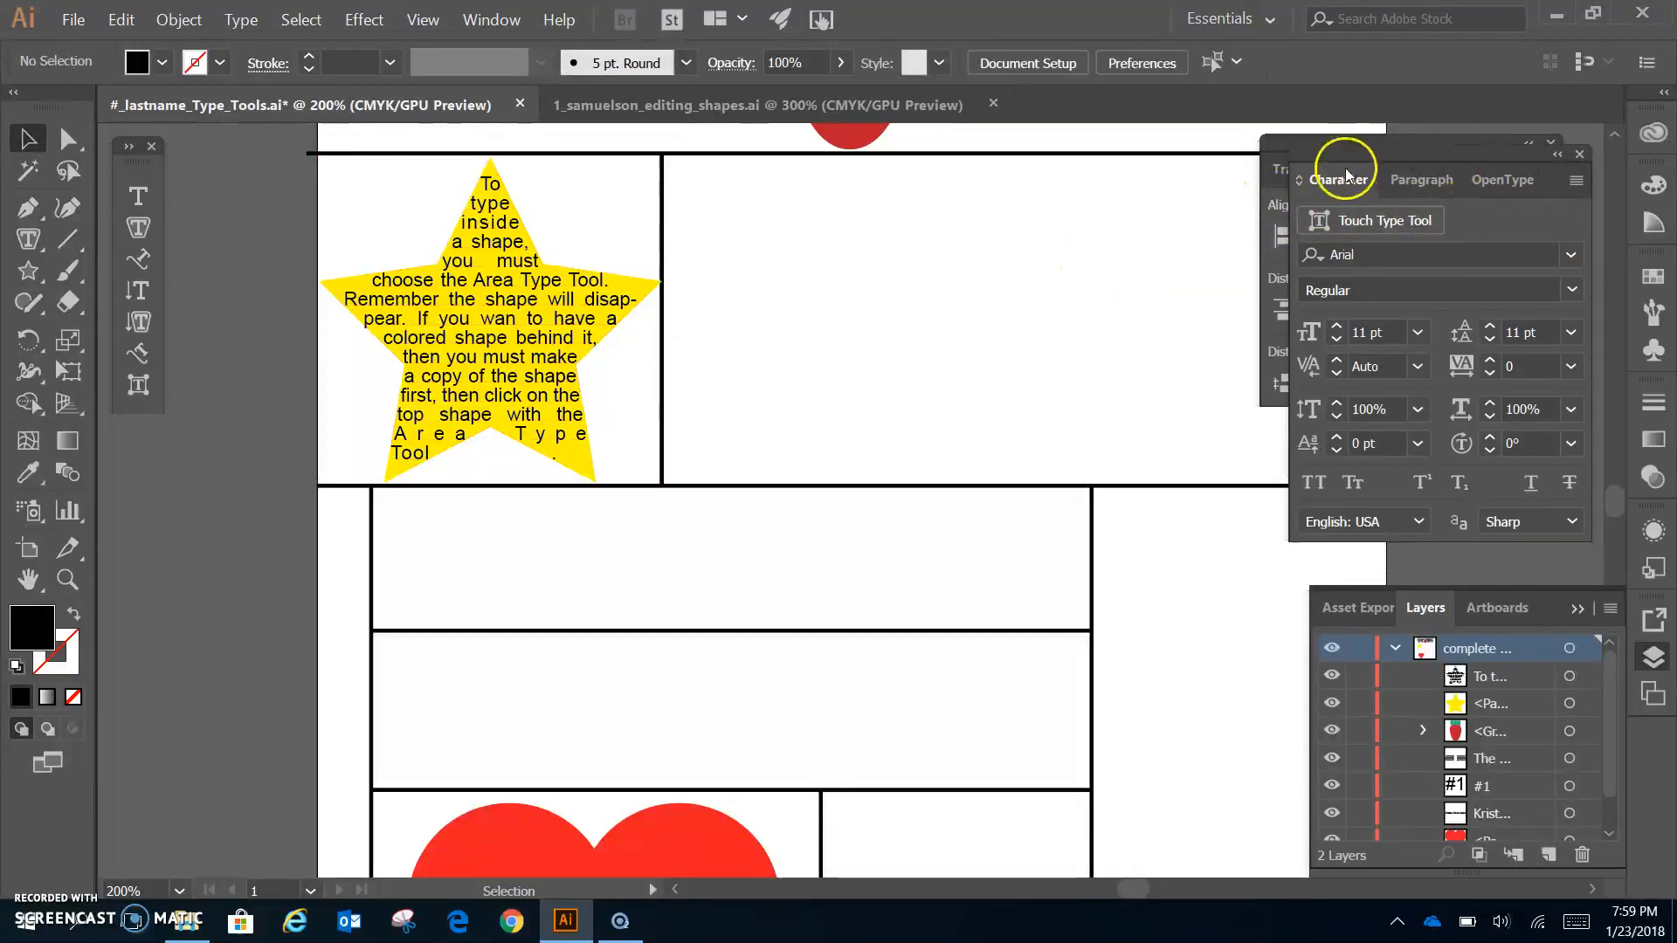
pyautogui.moveTo(1346, 171); pyautogui.dragTo(1328, 154)
pyautogui.moveTo(1456, 147); pyautogui.dragTo(1464, 166)
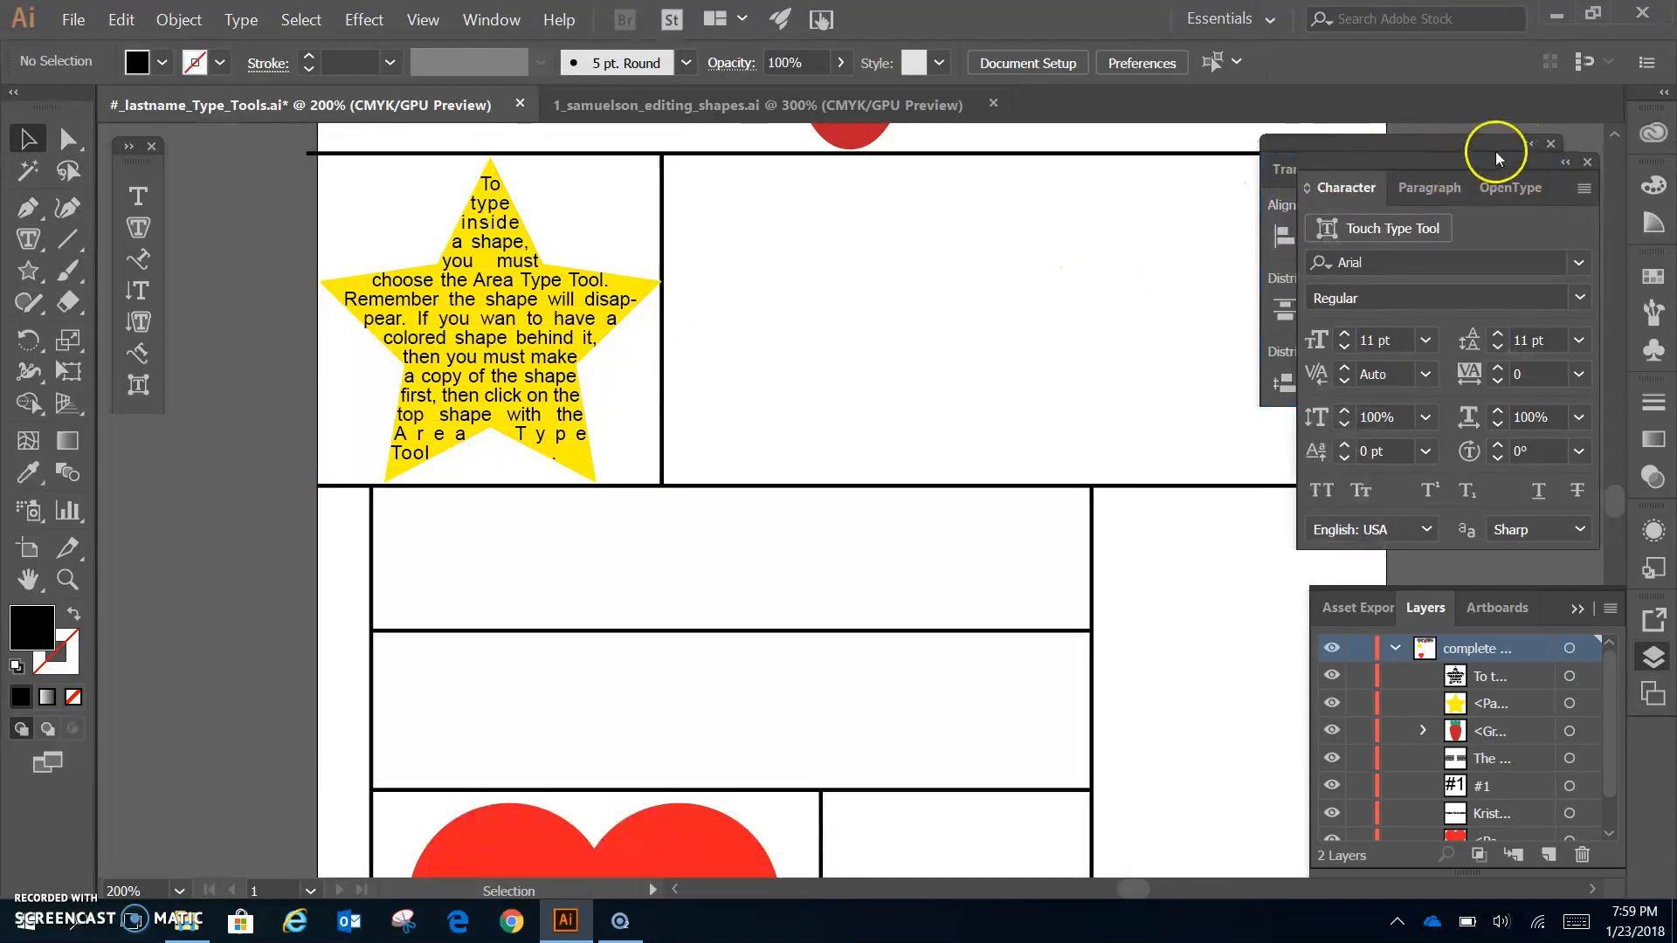
pyautogui.click(1552, 143)
pyautogui.click(1551, 142)
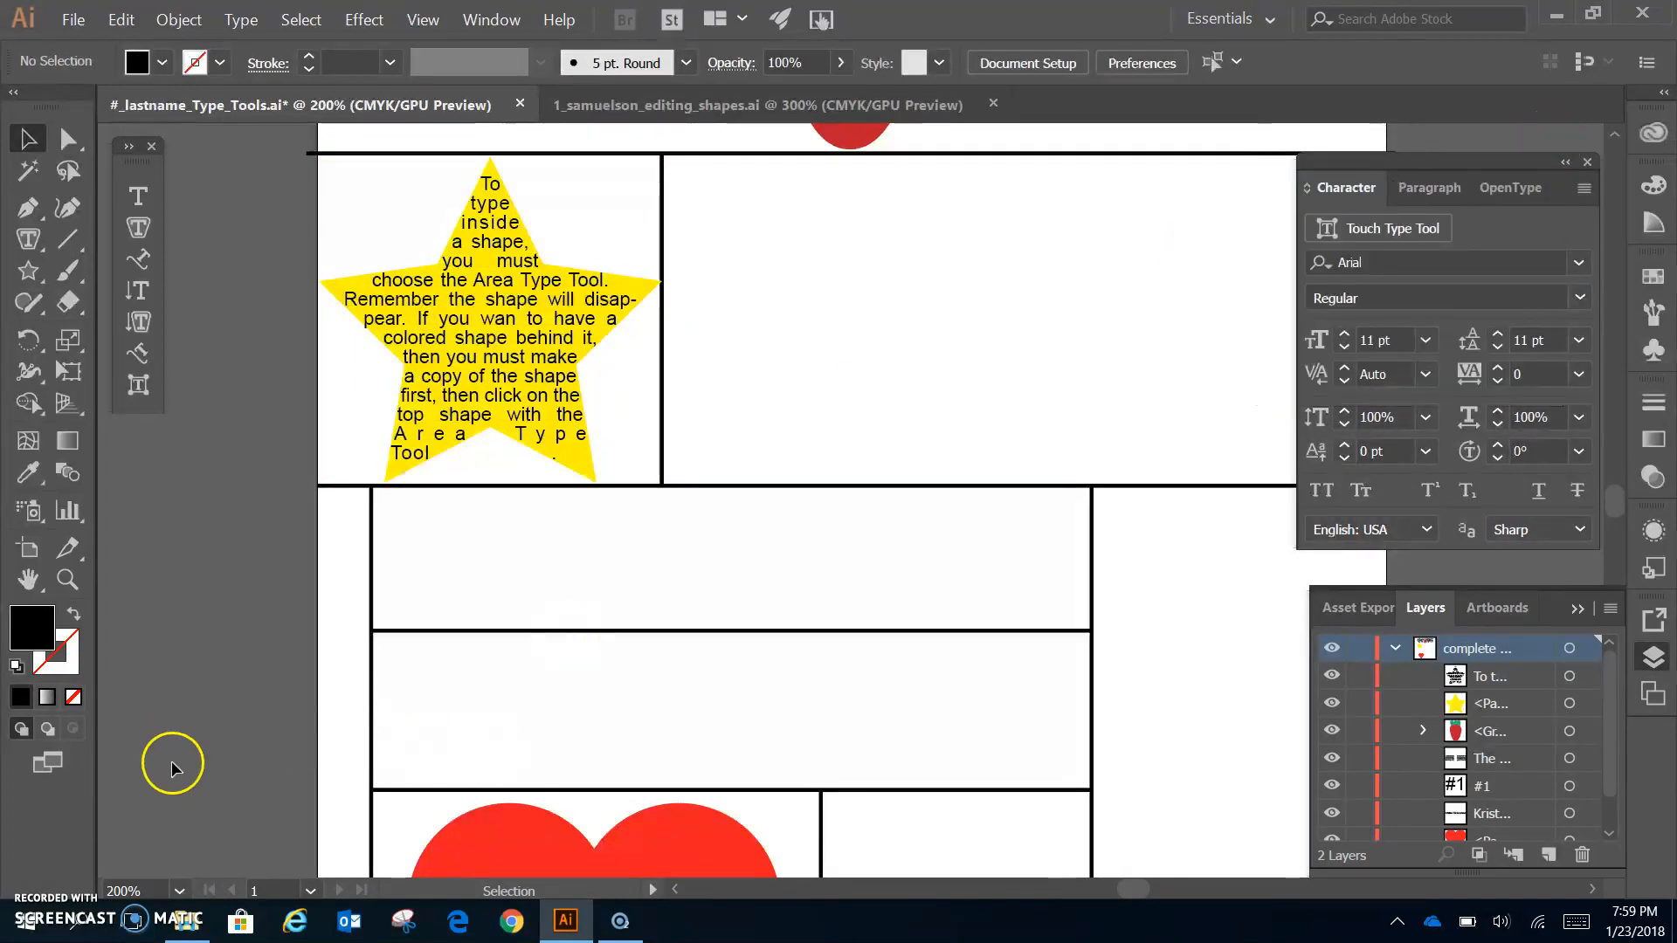